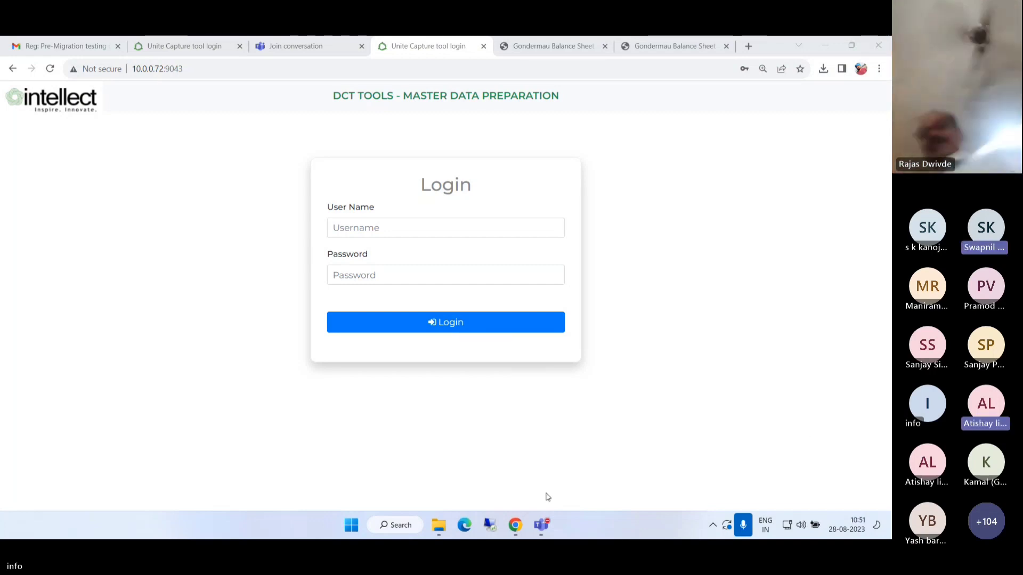
Step: Log in to the master data preparation tool with the saved user name and account password
click(773, 235)
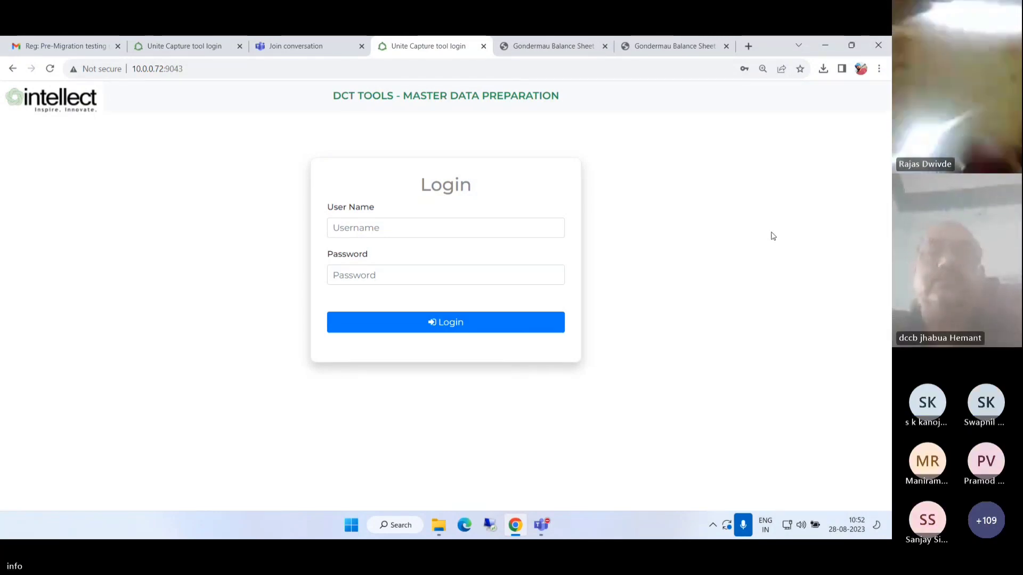
click(445, 274)
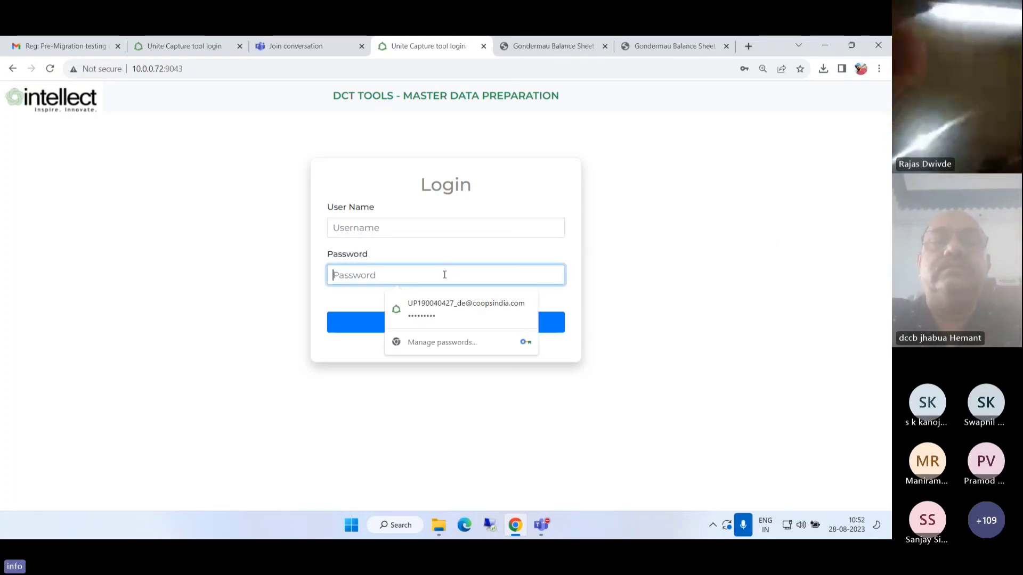
click(455, 303)
click(488, 329)
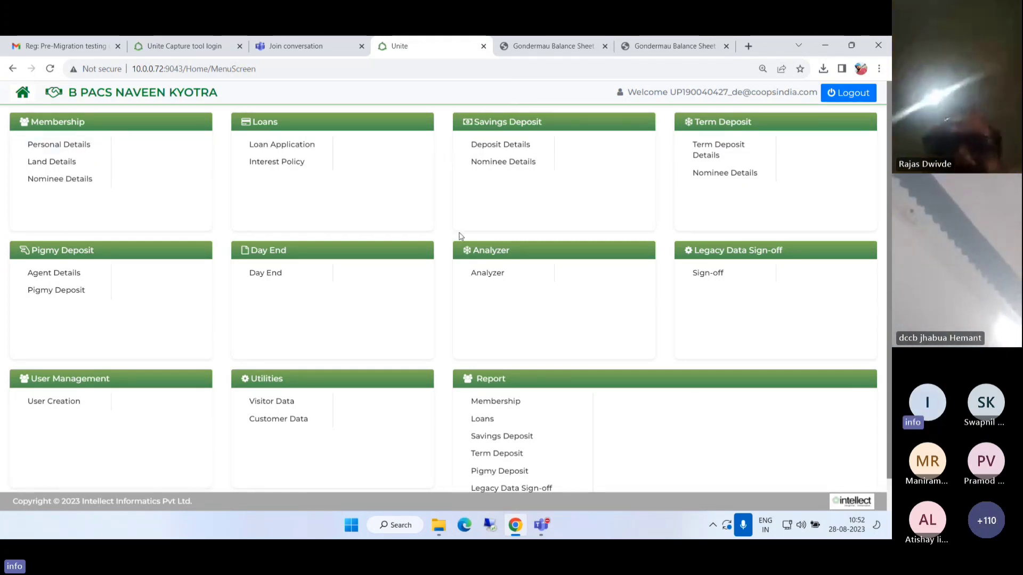
Step: Run the data analyzer with the module name set to ALL and acknowledge its completion
click(505, 283)
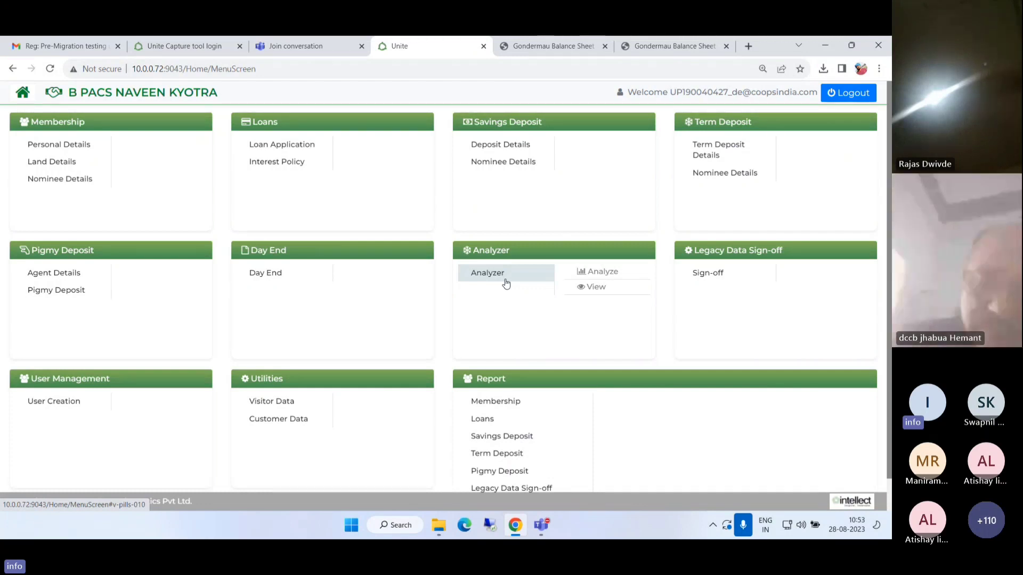
click(596, 275)
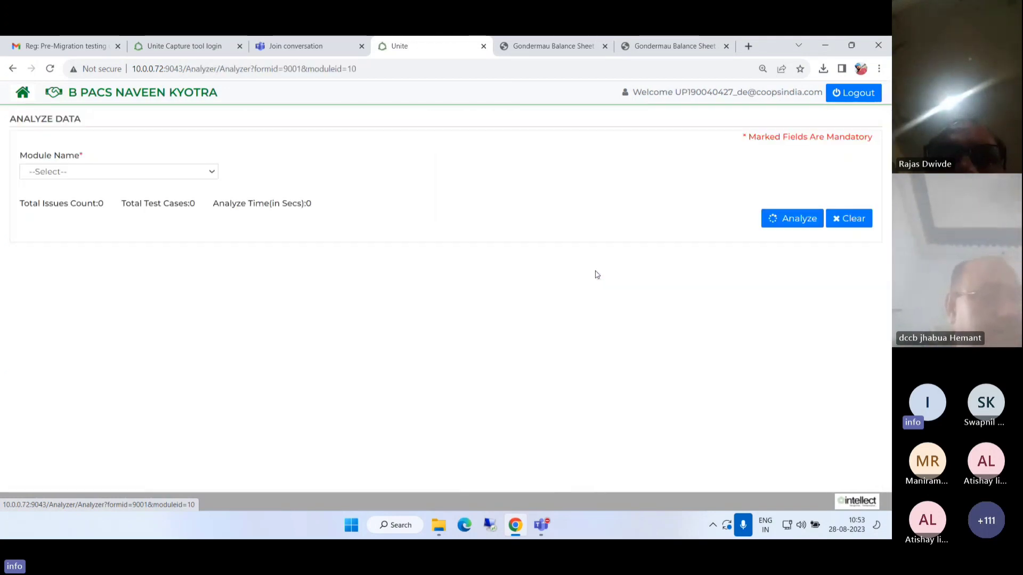
click(205, 176)
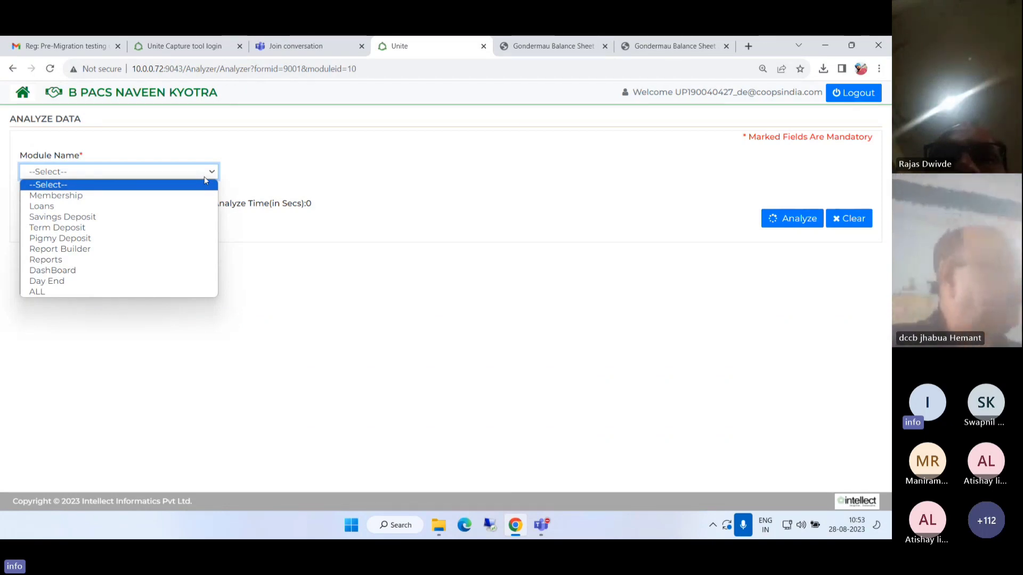
click(62, 292)
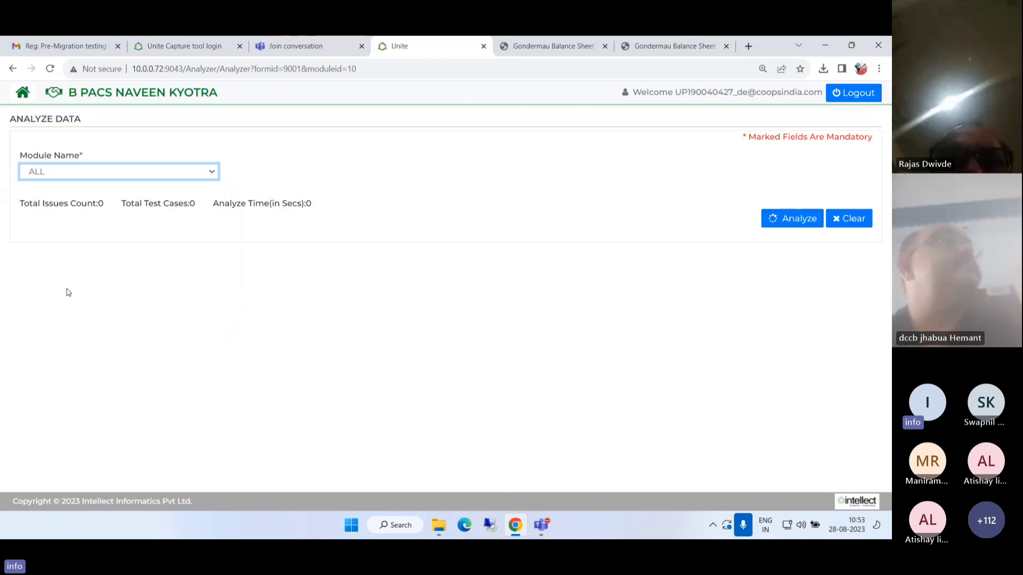
click(776, 220)
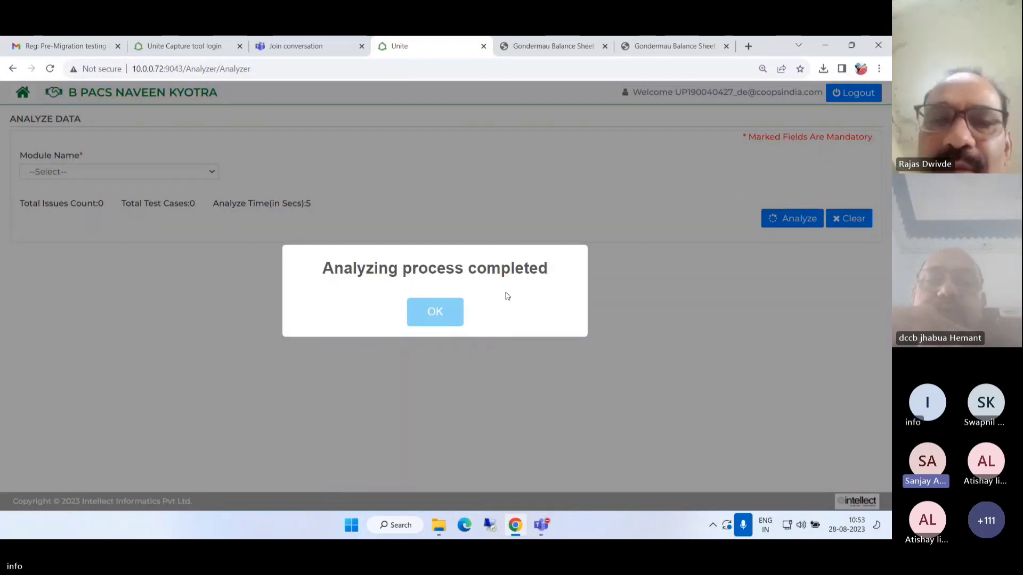
click(434, 313)
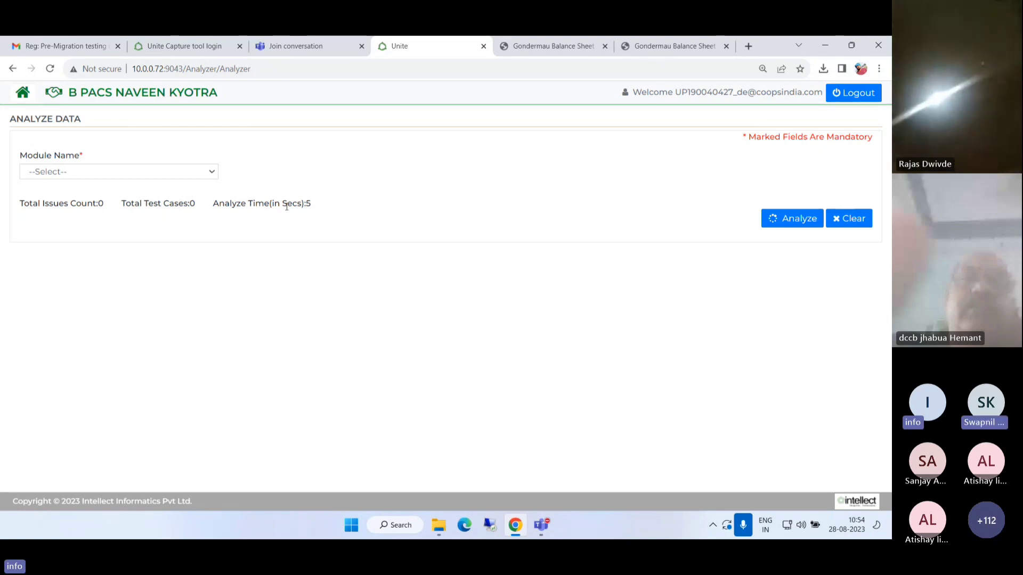
Step: Open the analyzer issues view and check the module filter choices for the analyzed data
click(24, 99)
mouse_move(516, 279)
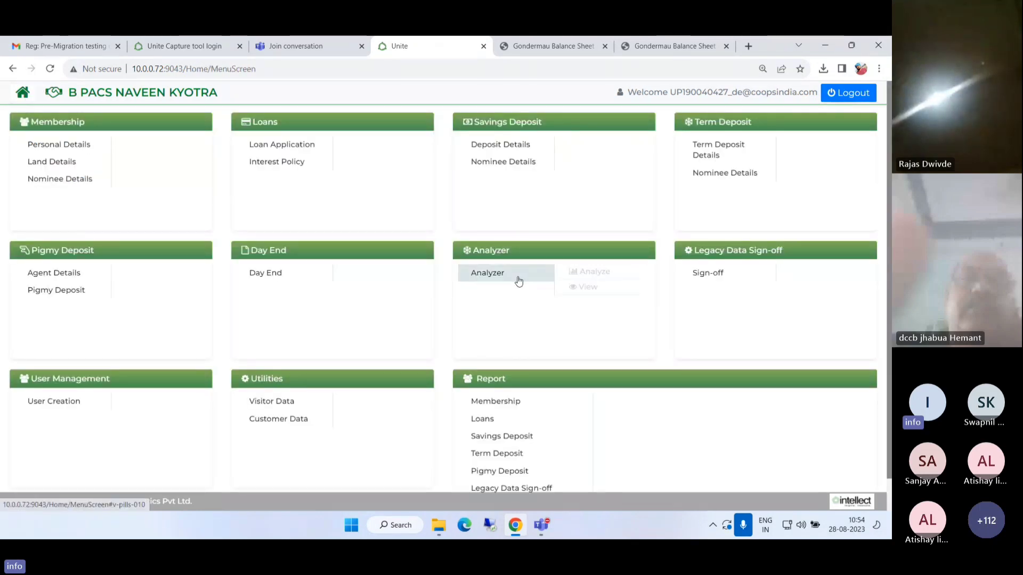
click(596, 288)
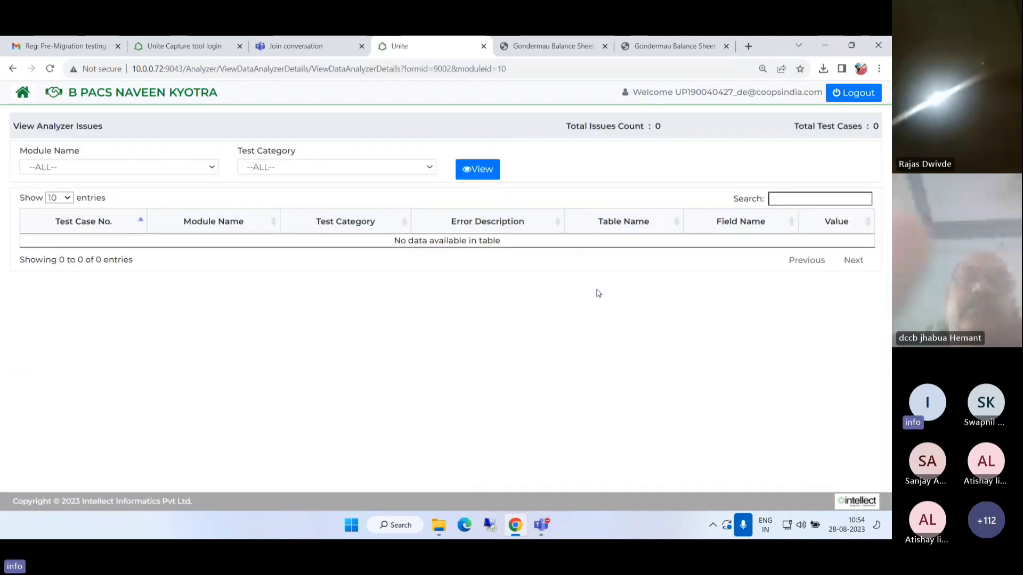
click(182, 168)
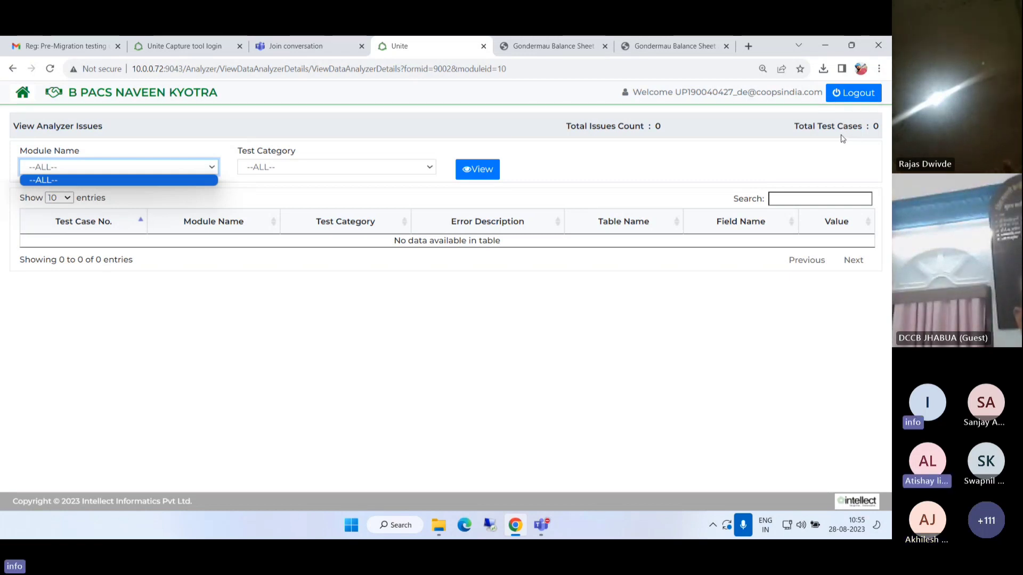
Step: Initiate the legacy data sign-off, passing the account-wise verification and completing the analysis for all products
click(23, 92)
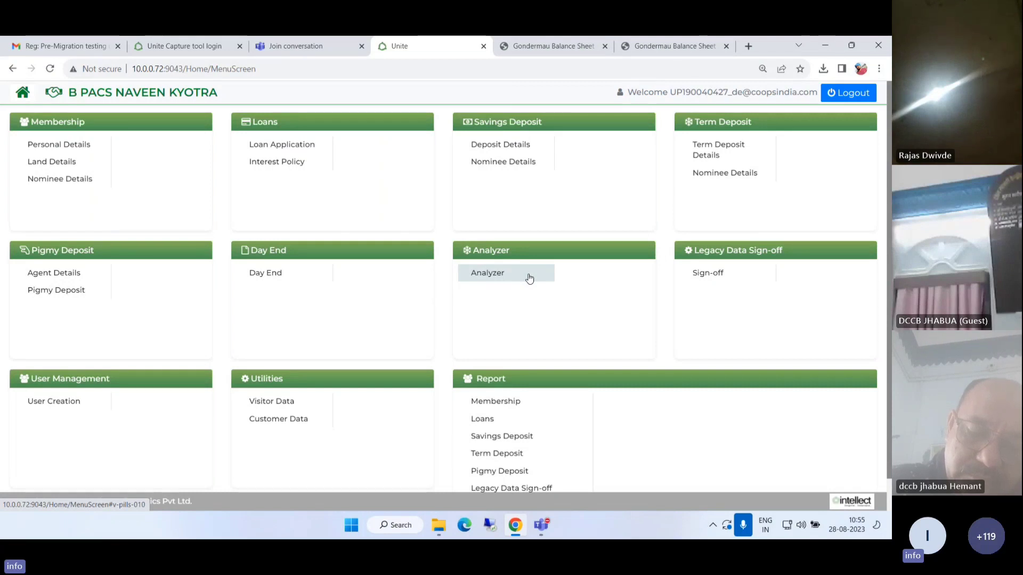
click(732, 277)
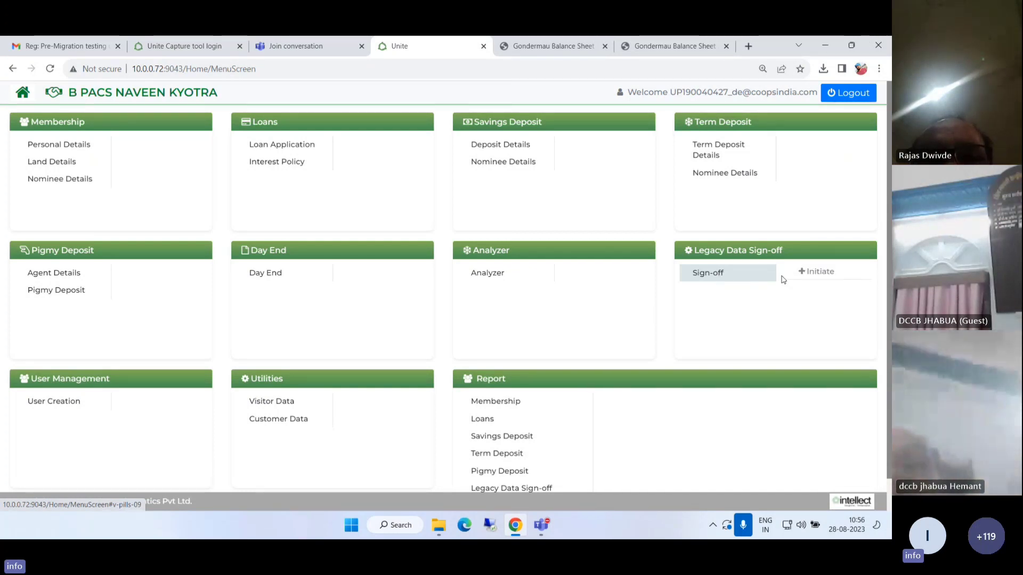
click(820, 272)
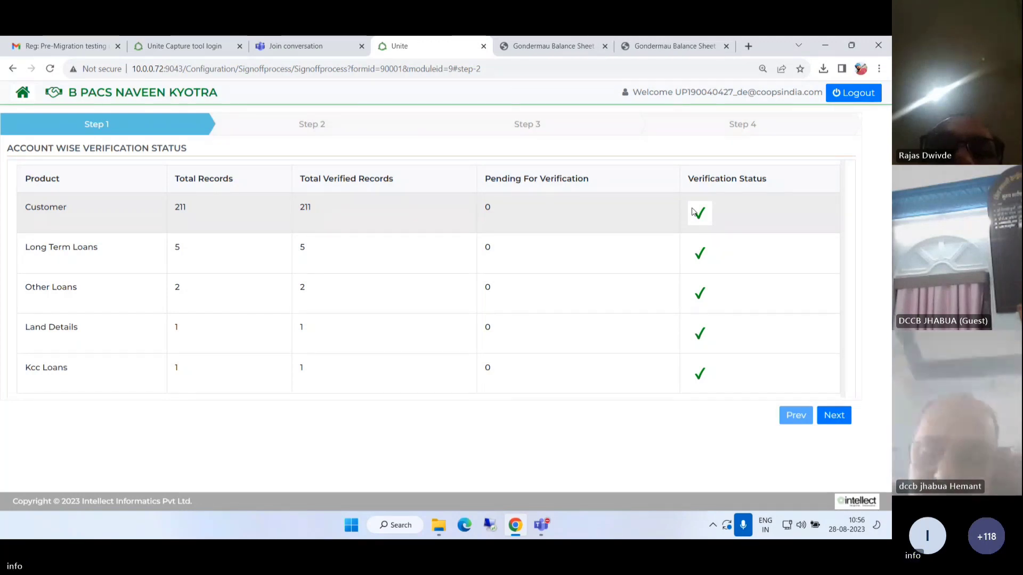
click(834, 415)
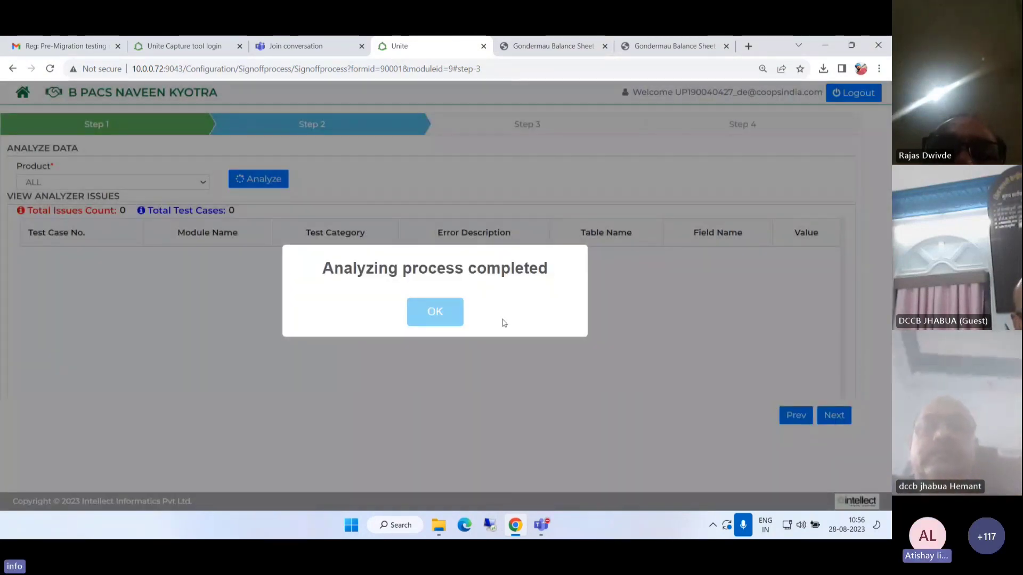
click(452, 313)
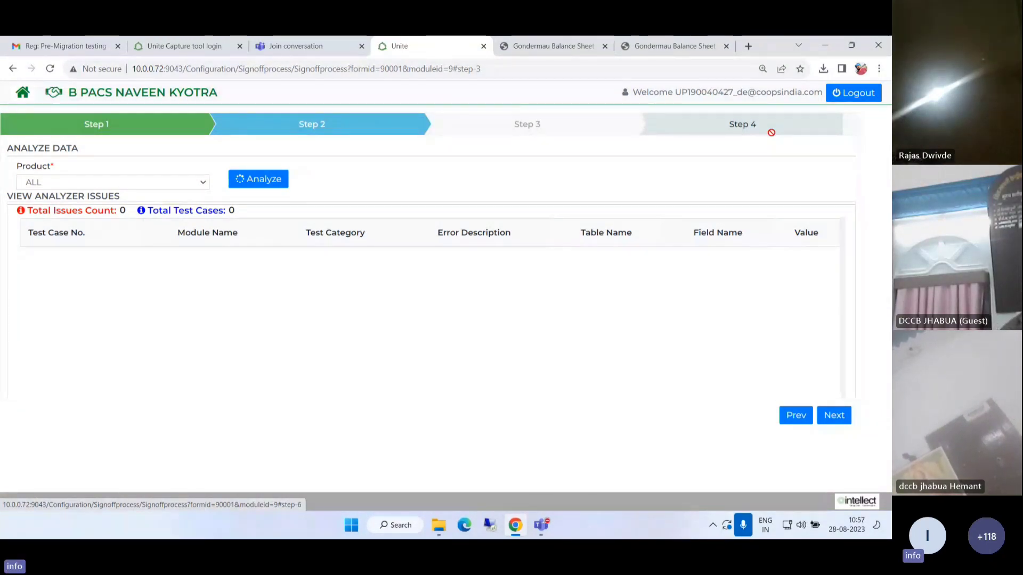
Step: Proceed through the product details verification and sign off the legacy data for module configuration
click(832, 418)
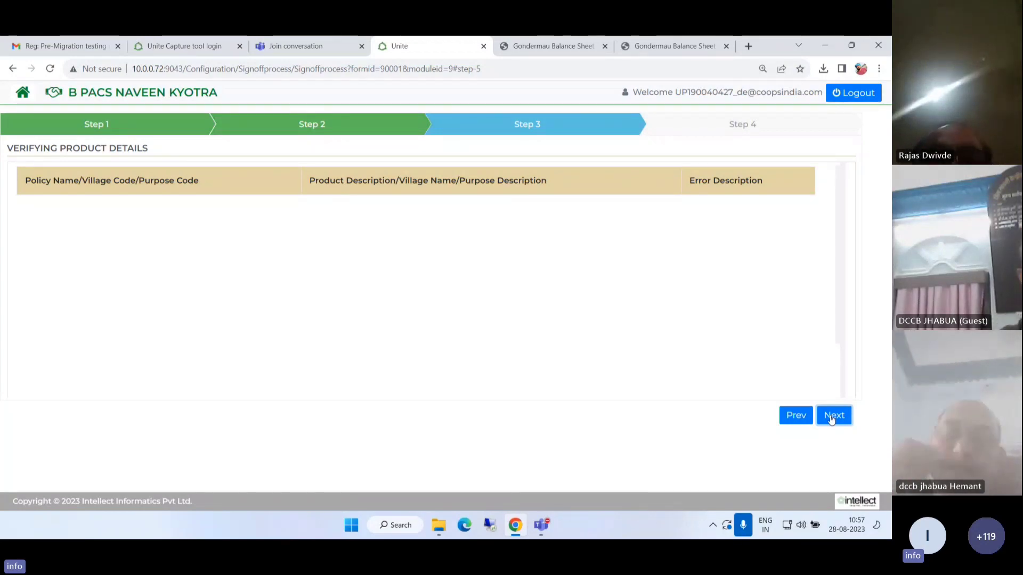
click(832, 419)
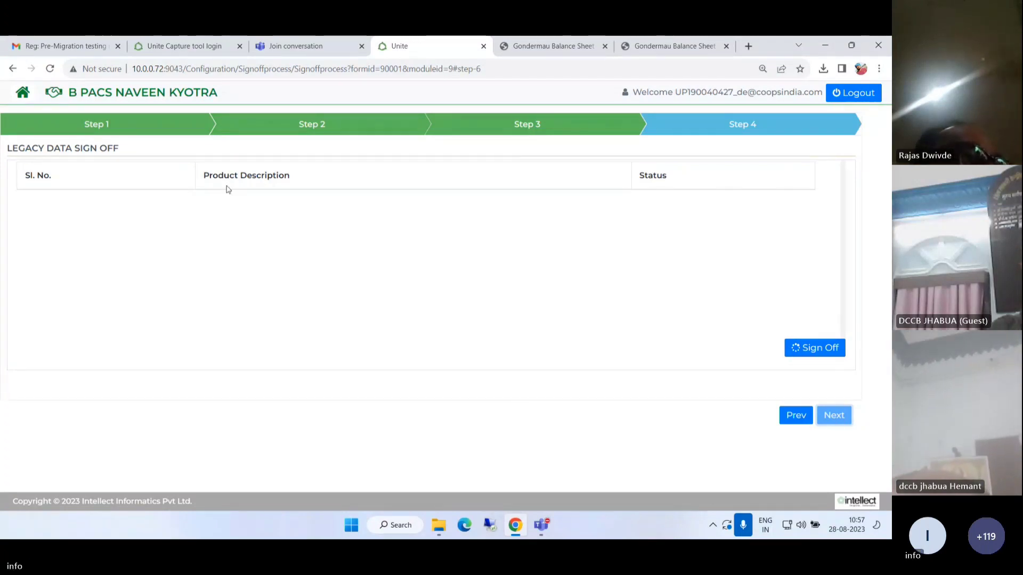
click(829, 352)
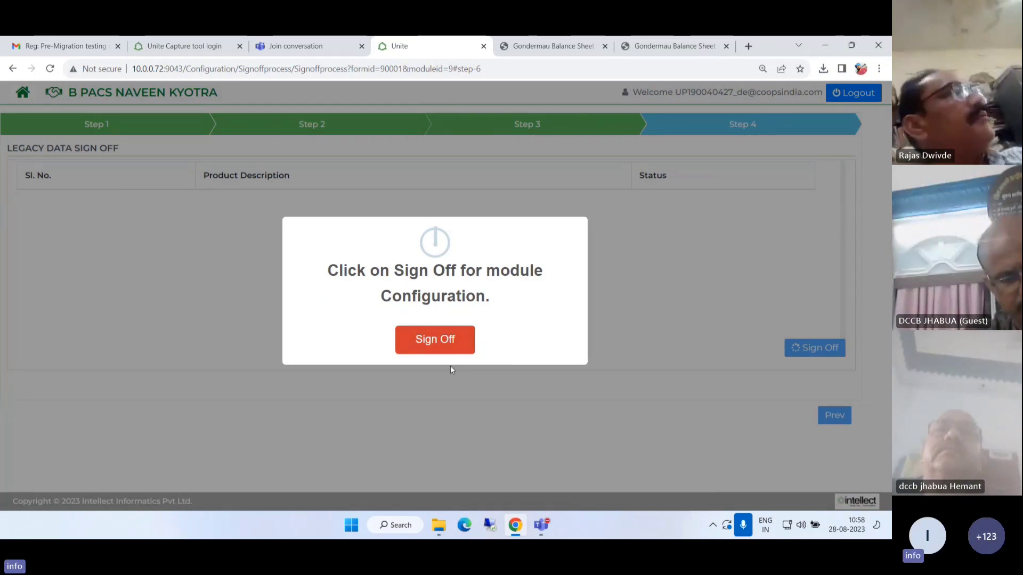
click(445, 348)
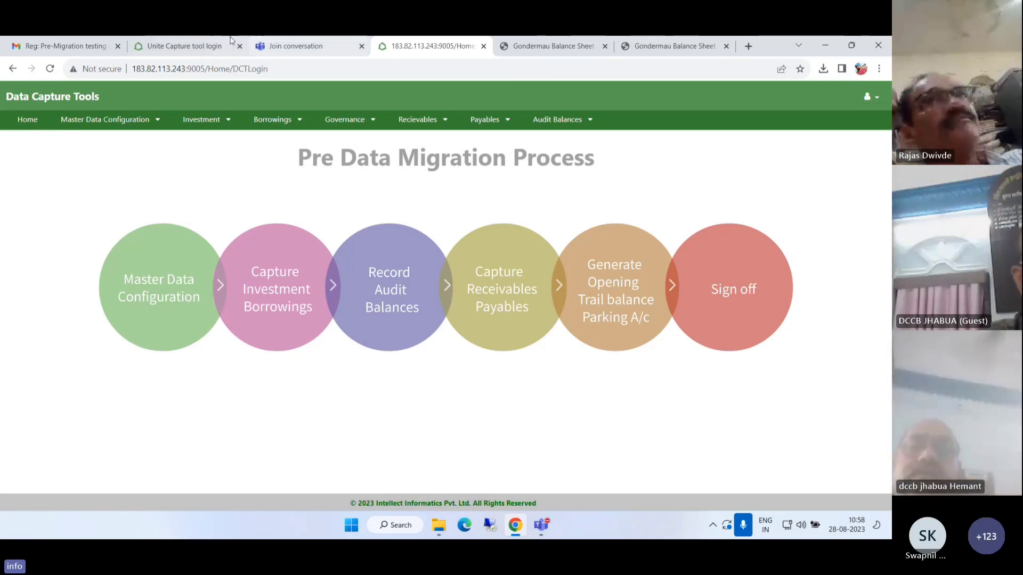
Step: Switch to the other open login page and log in with the saved user name and account password
click(184, 45)
click(458, 274)
click(464, 319)
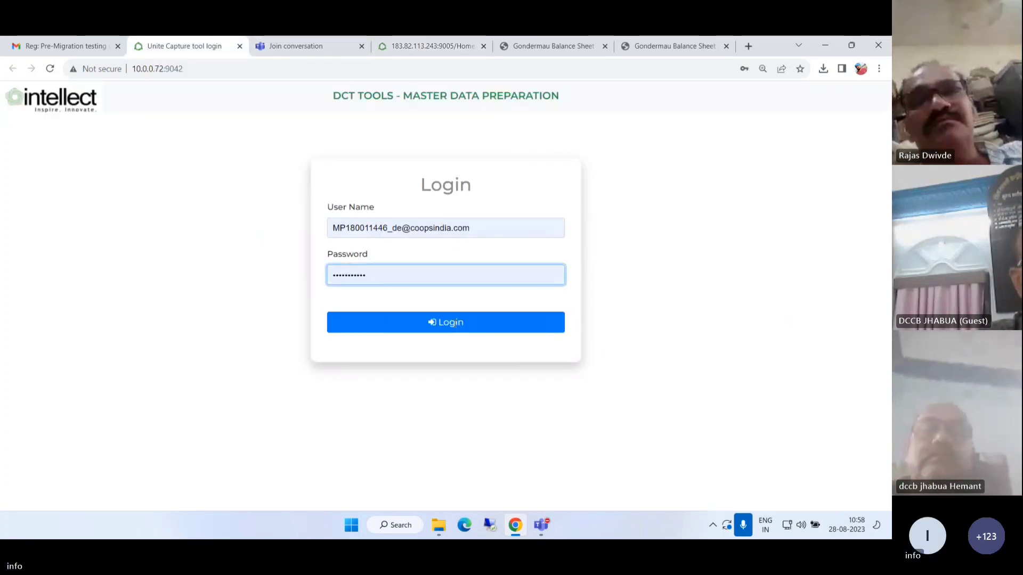
click(440, 322)
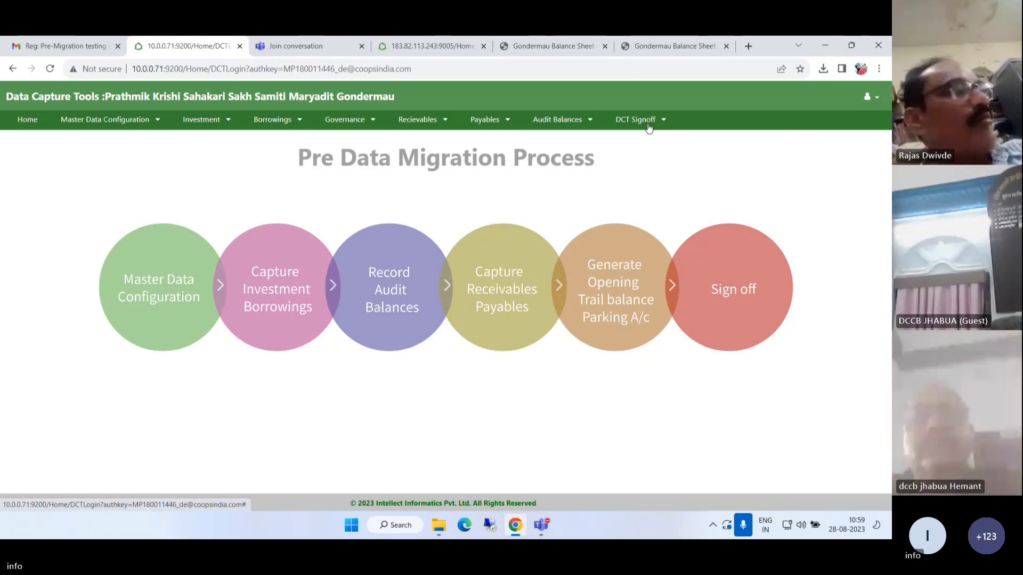
Step: Open the trial balance as on 31-03-2023 and examine the Paid up Capital - Individual and Saving and Current Deposits entries
click(580, 125)
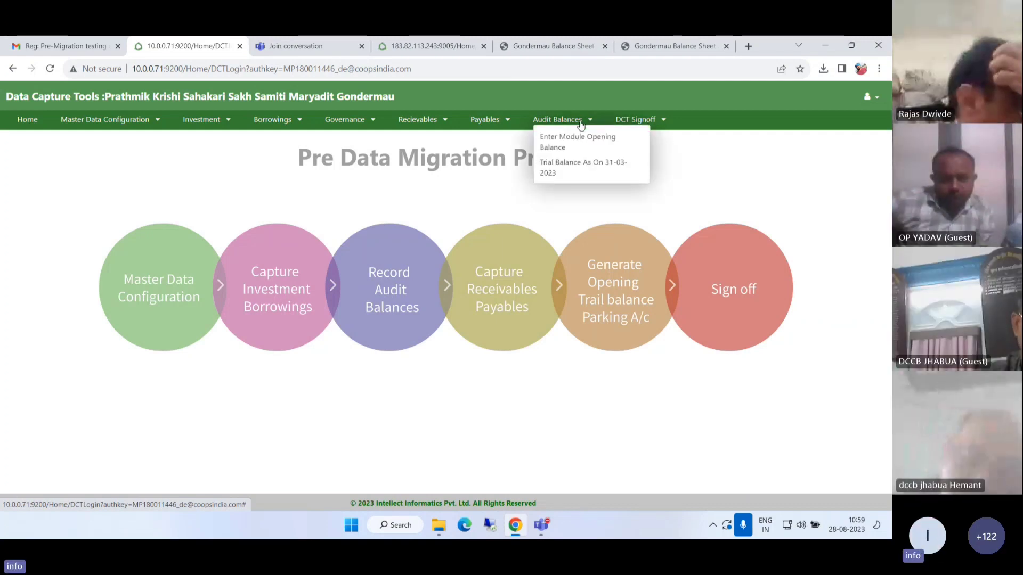
click(566, 171)
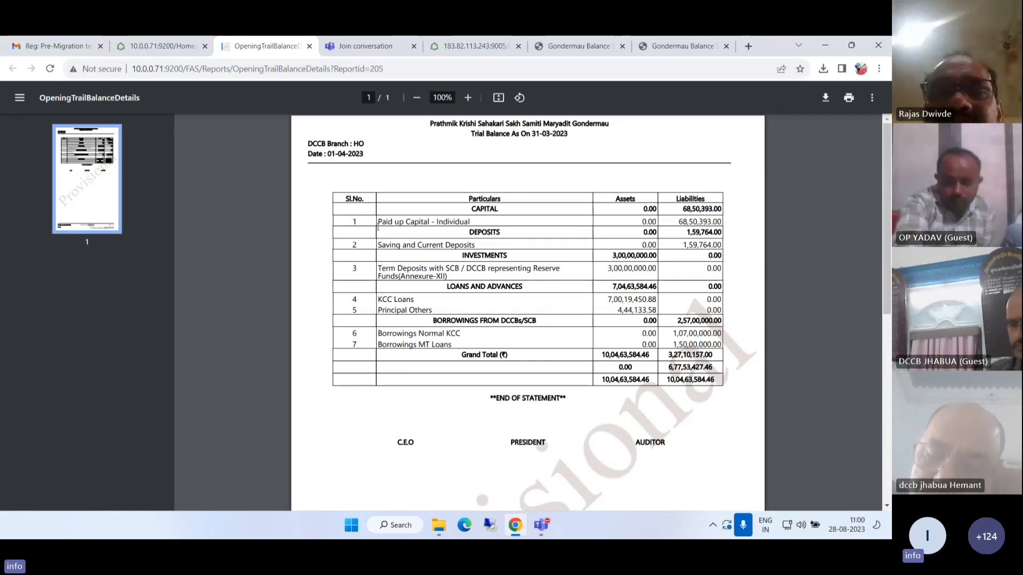
drag(378, 221, 722, 223)
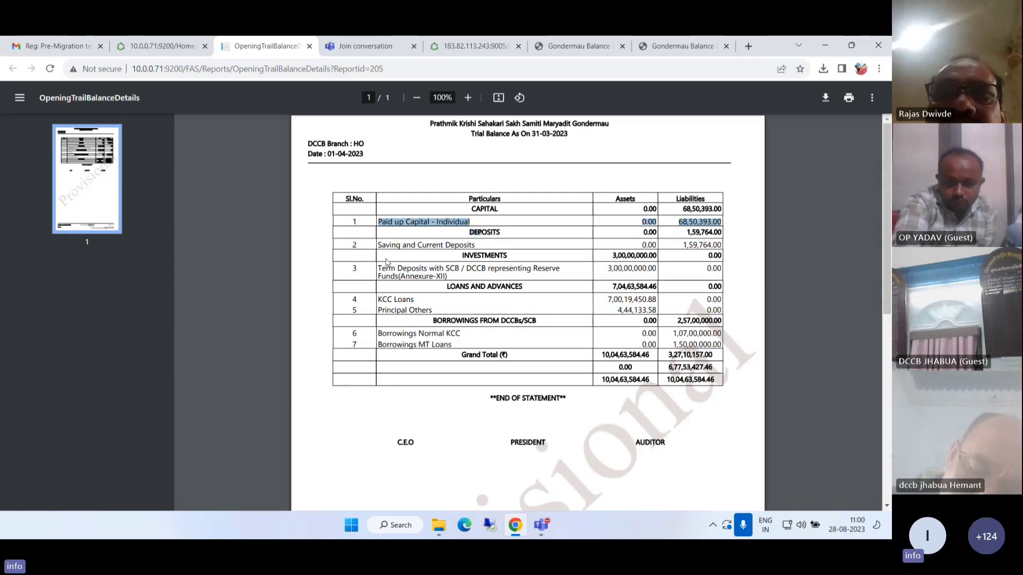
drag(378, 244, 480, 246)
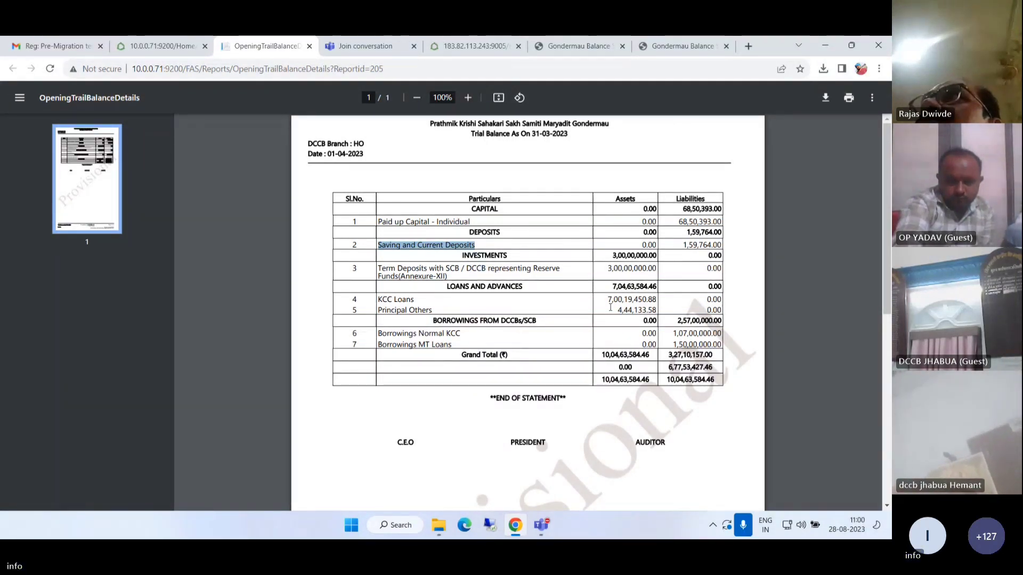
click(193, 41)
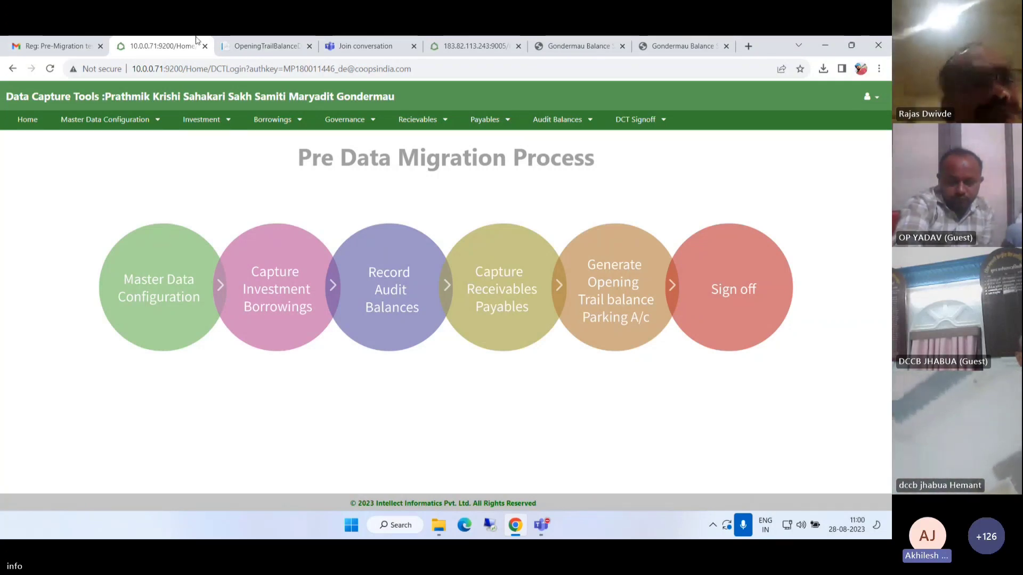
click(261, 45)
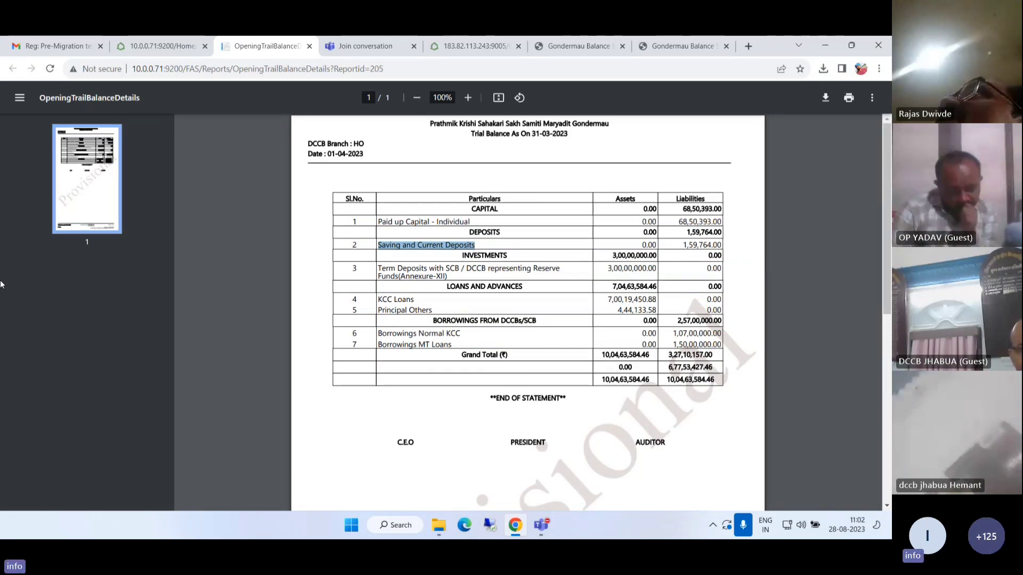
click(160, 46)
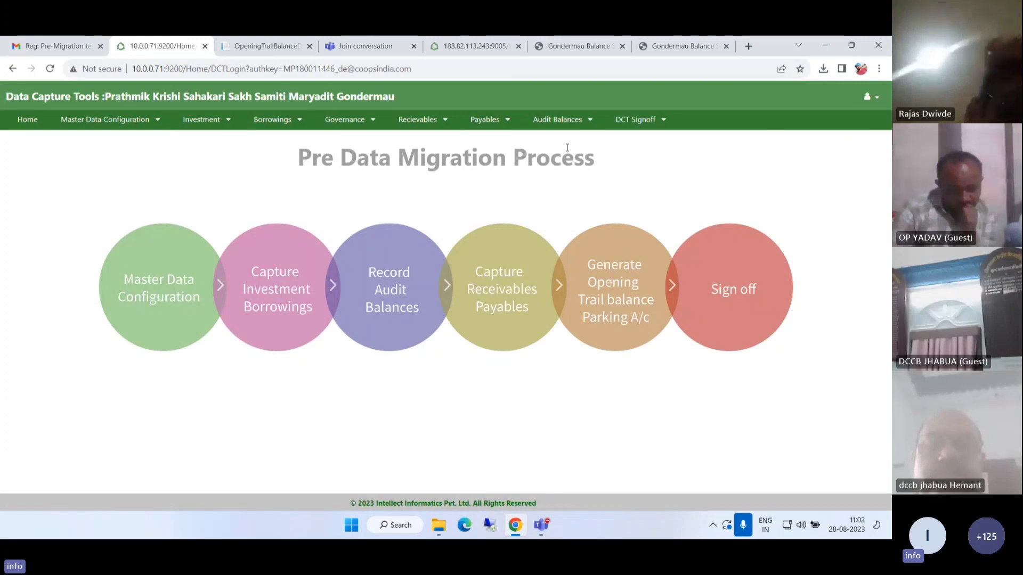
click(558, 120)
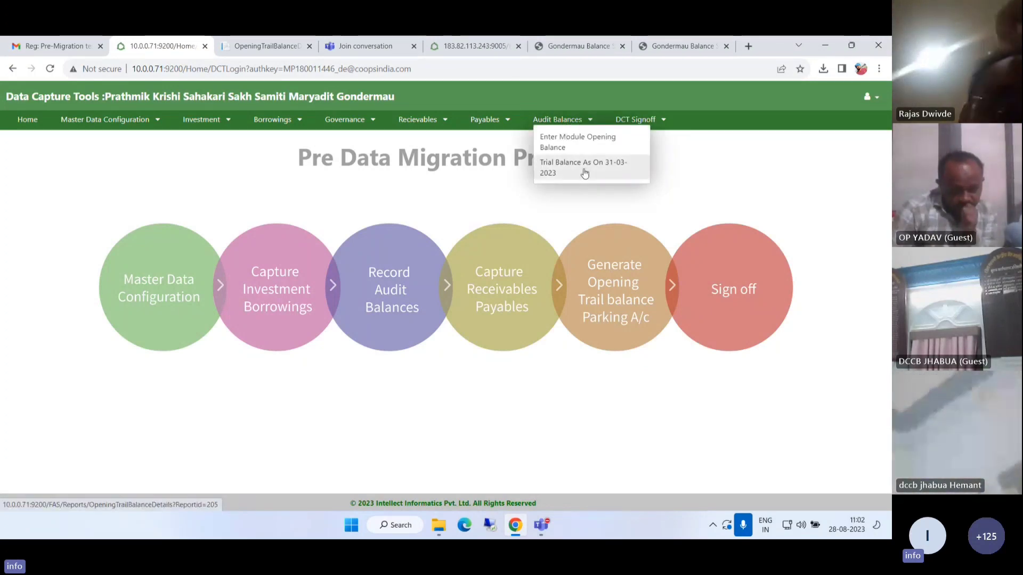
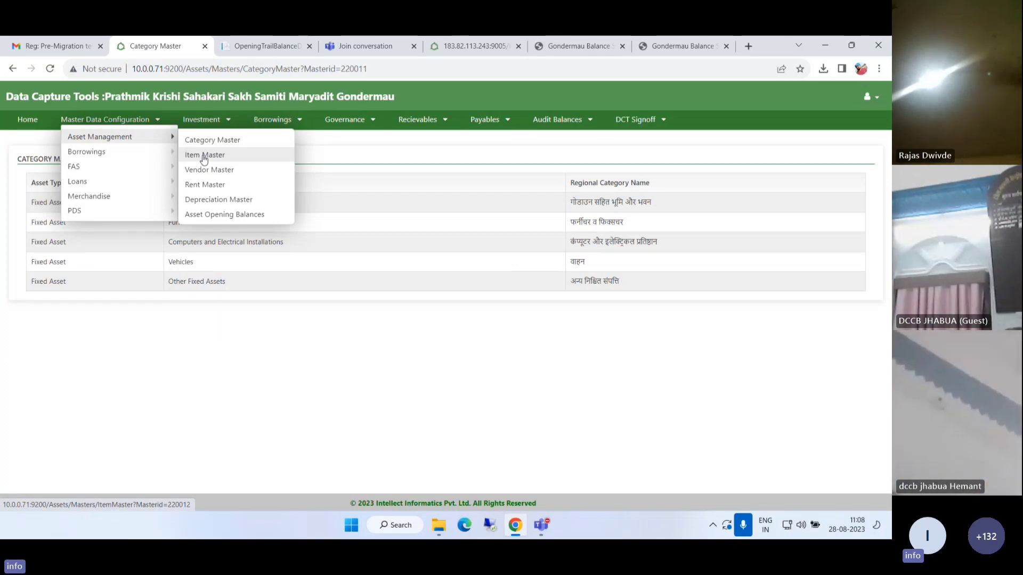
Step: Start a new Item Master entry under the category Land and Buildings including Godowns
click(203, 156)
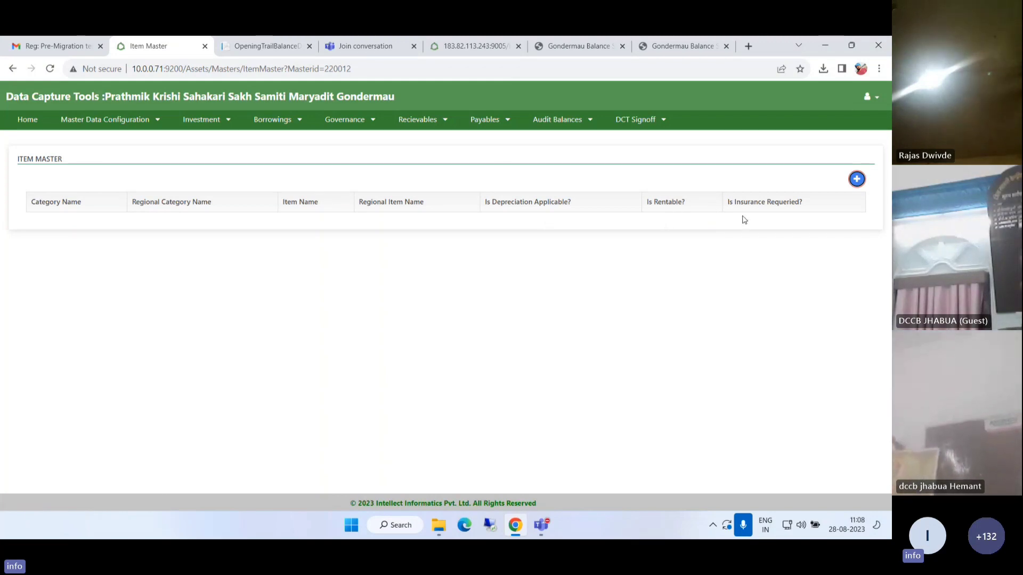
click(855, 180)
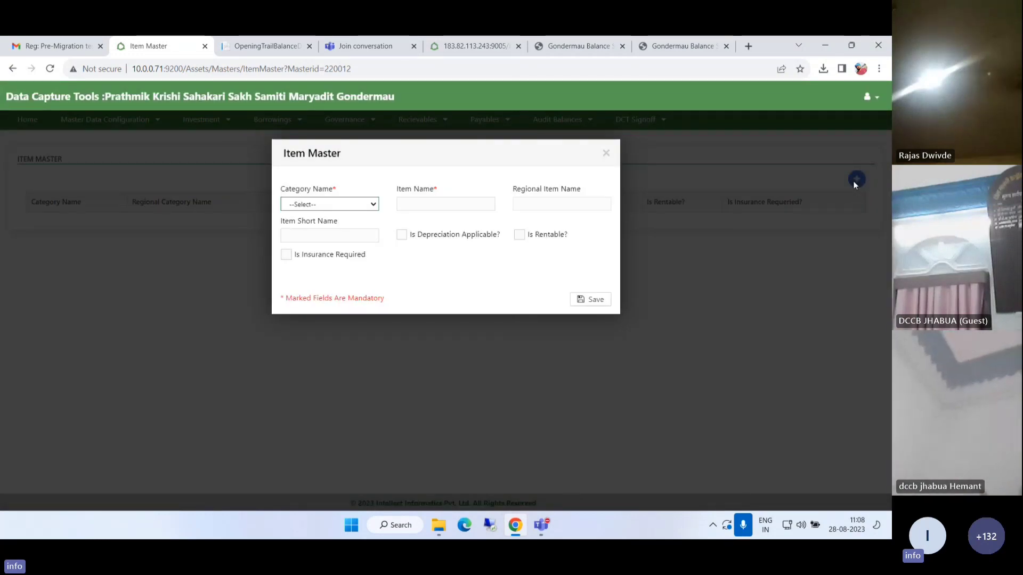
click(356, 205)
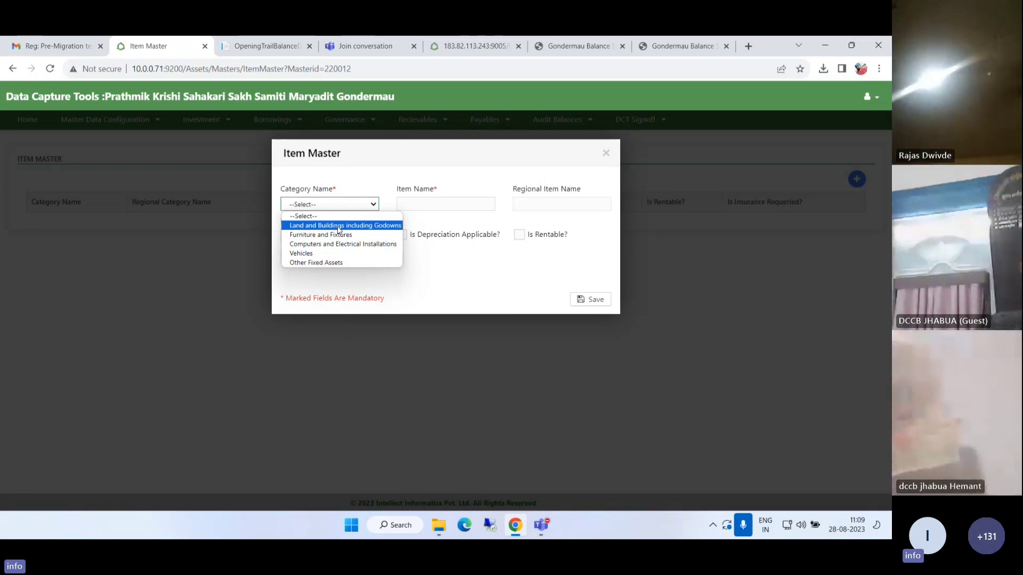
click(338, 225)
Step: Enter Godwon as the new item's name and let its regional name fill in
click(438, 205)
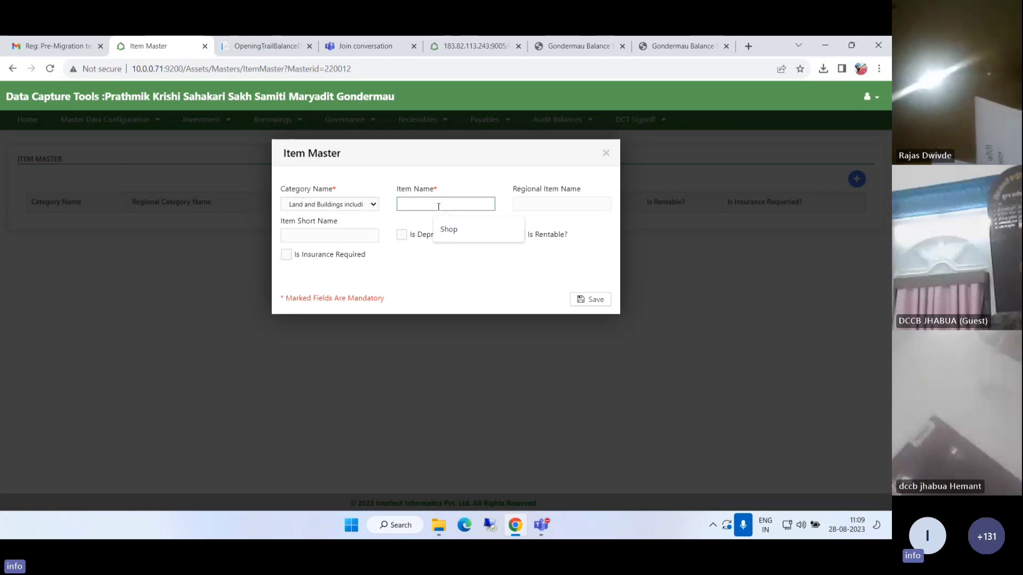
text(Hodown)
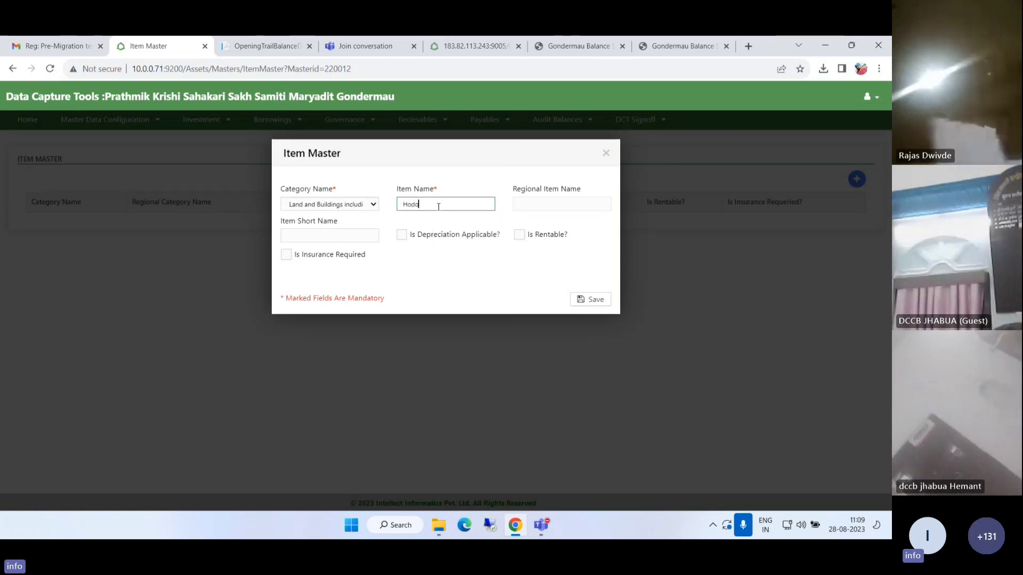
key(BackSpace)
key(BackSpace)
key(BackSpace)
key(BackSpace)
key(BackSpace)
key(BackSpace)
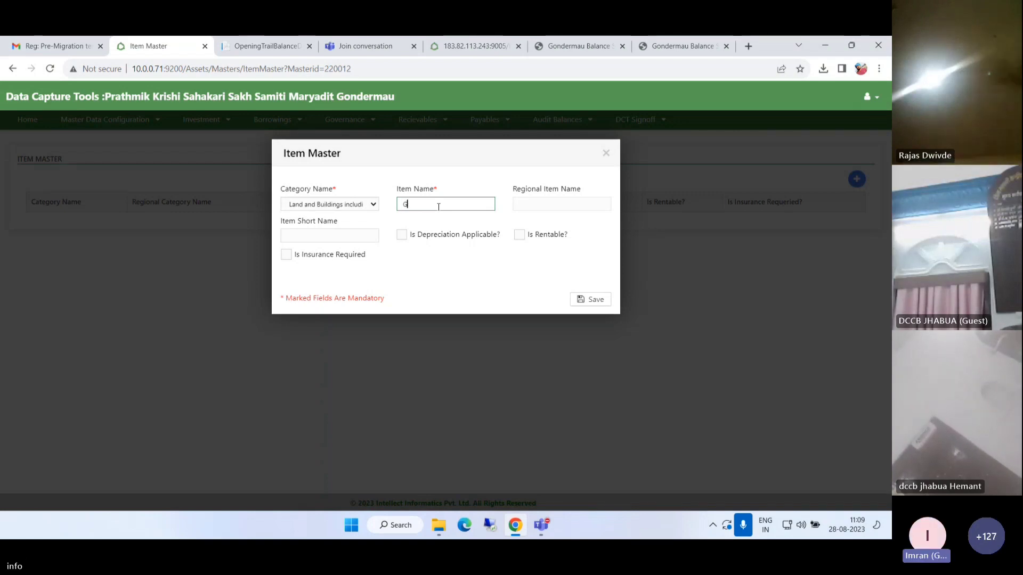
text(Godwon)
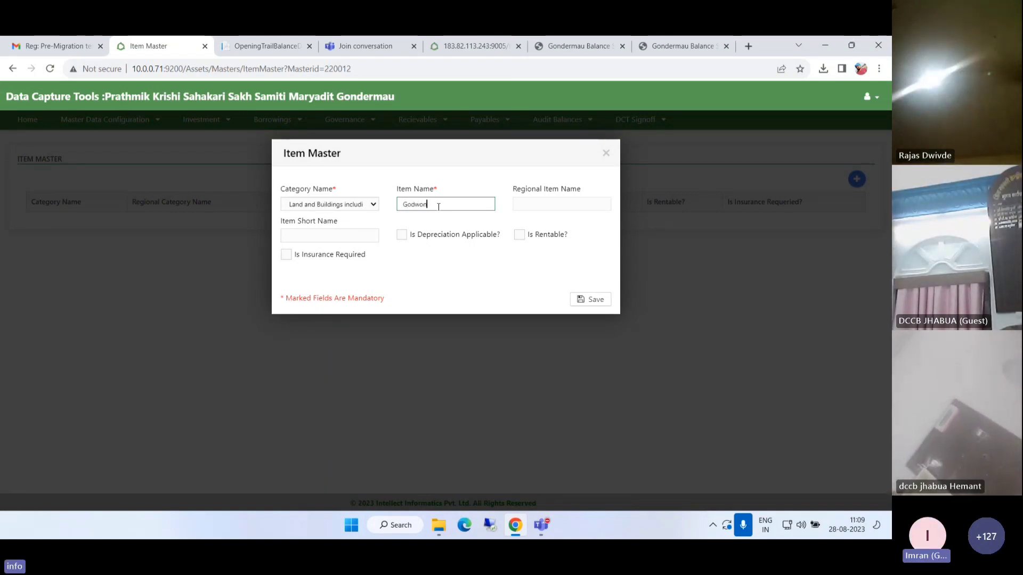
click(467, 272)
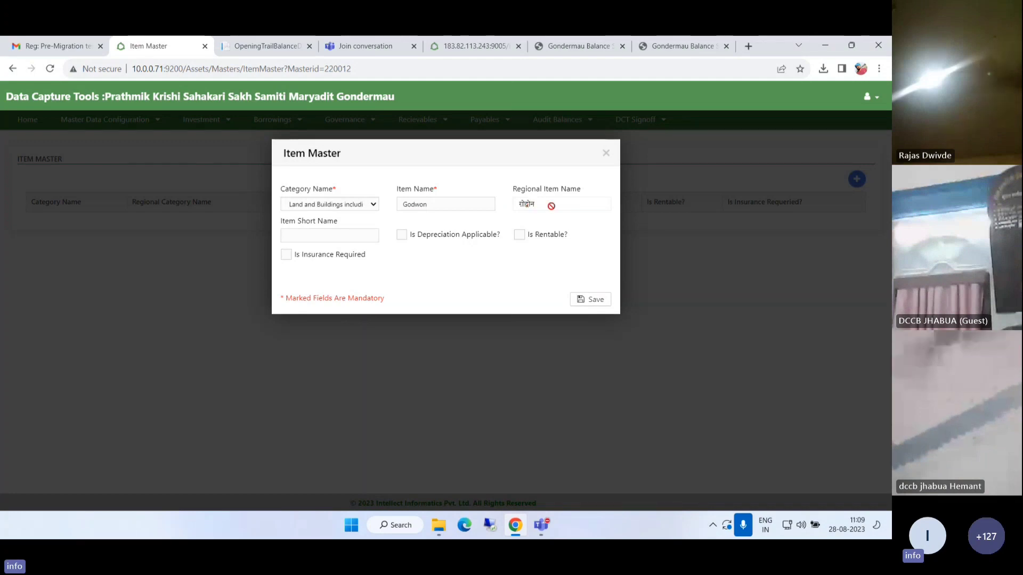
click(309, 236)
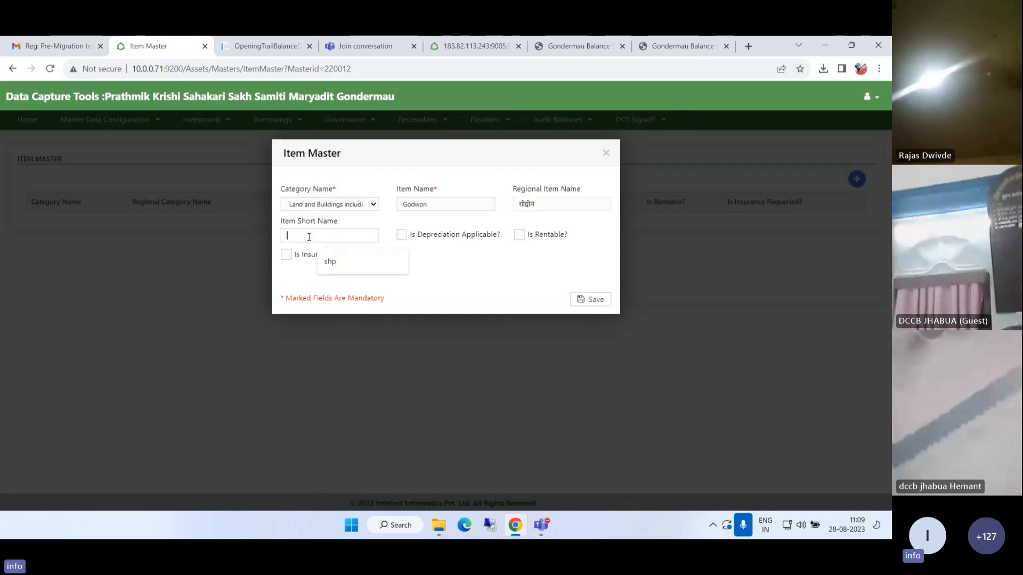
click(330, 259)
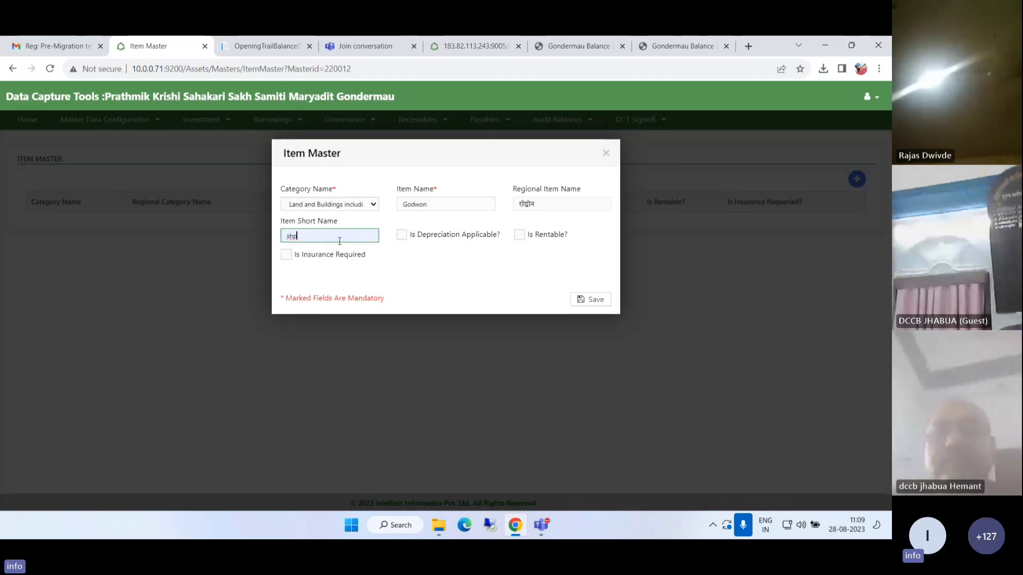
key(BackSpace)
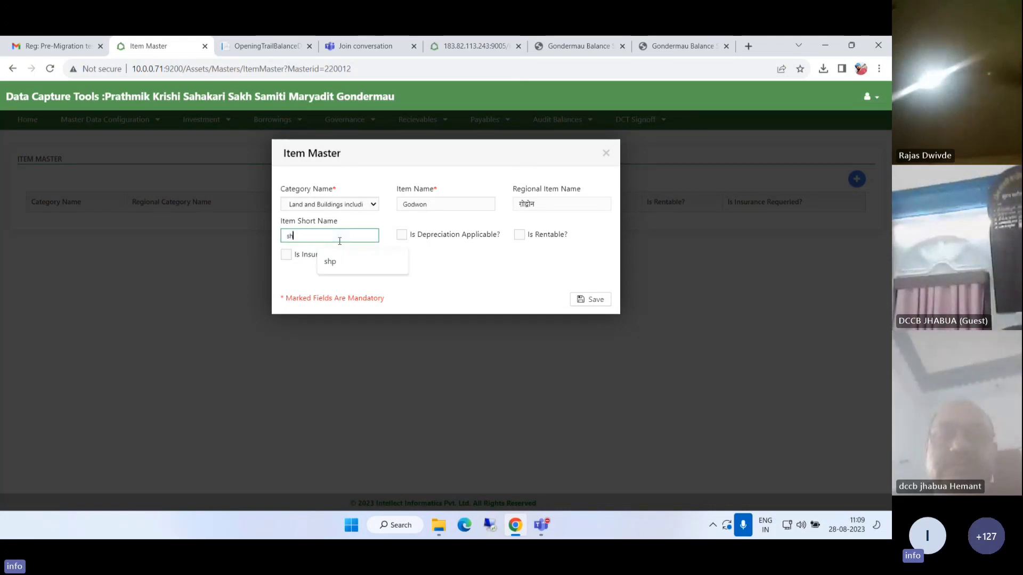
key(BackSpace)
key(BackSpace)
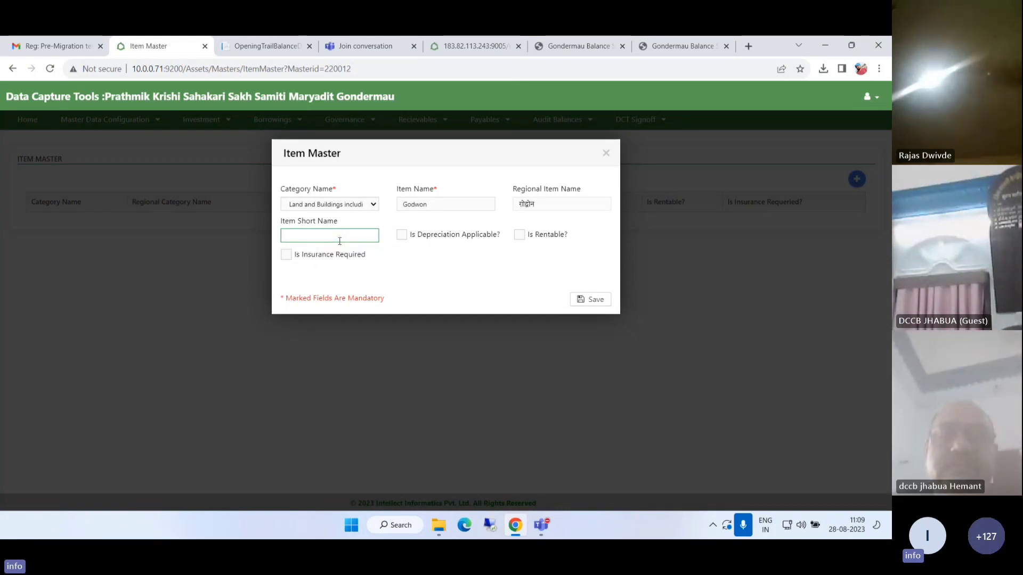
click(466, 274)
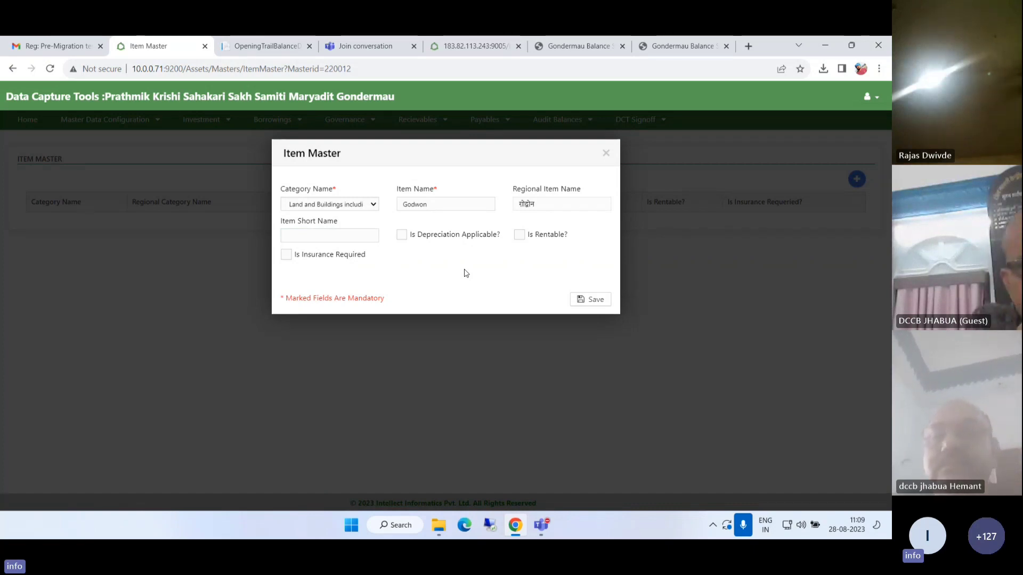
Step: Mark the item as depreciation applicable, rentable and insurance required, and close the form without saving
click(408, 233)
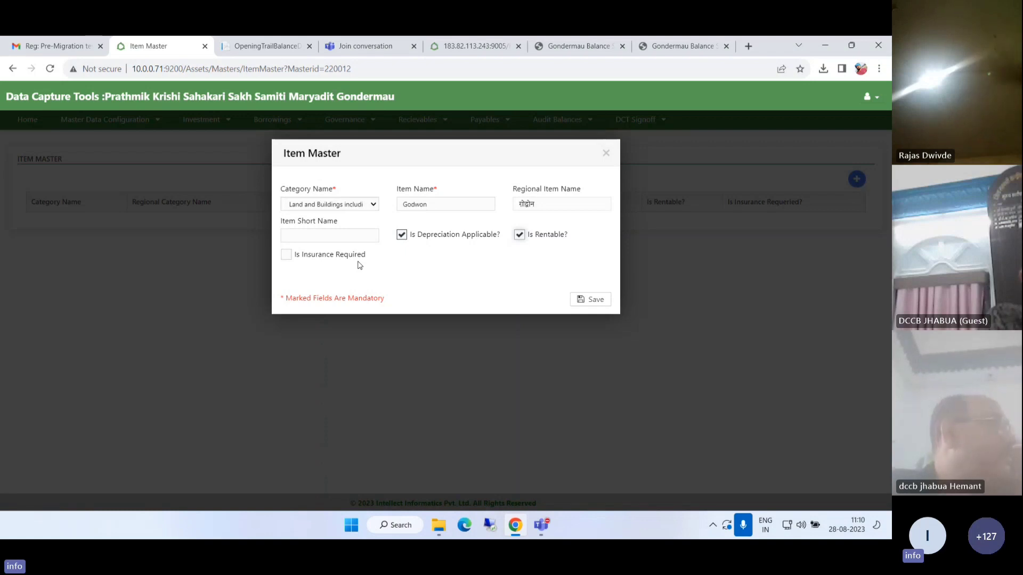
click(341, 258)
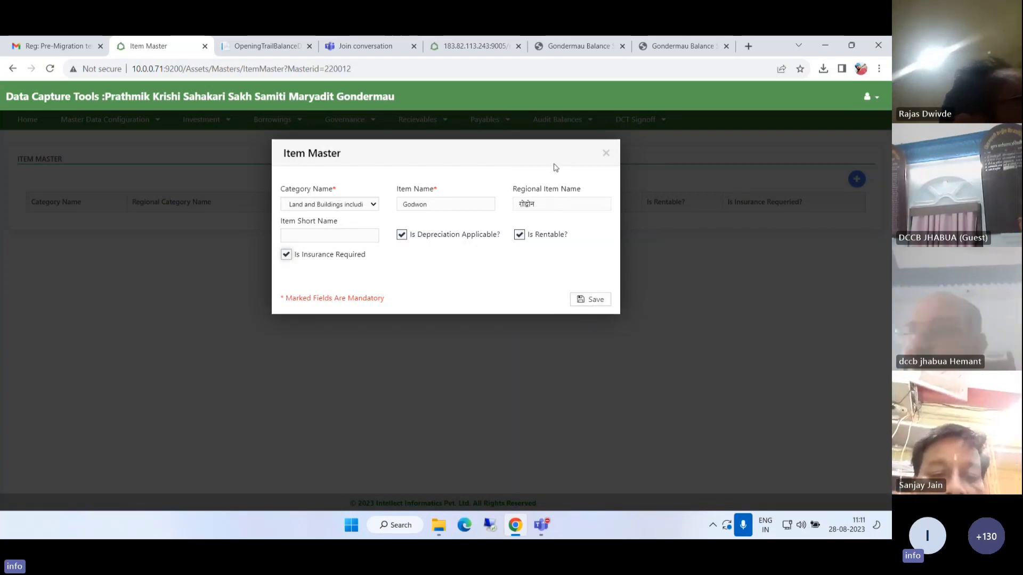
click(605, 153)
Step: Open the Vendor Master, examine the fields of its new vendor form, and close the form without saving
click(113, 120)
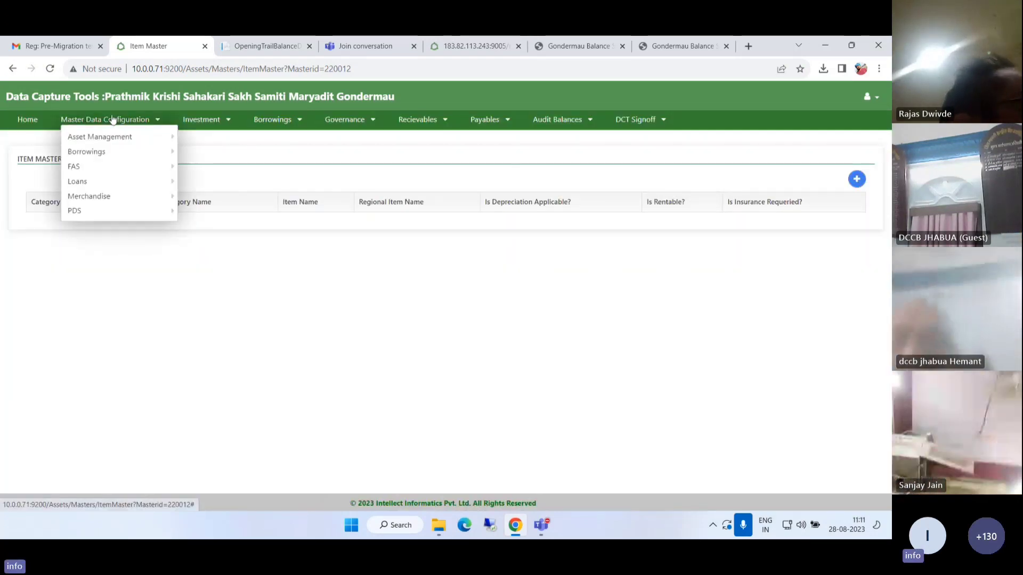
mouse_move(126, 137)
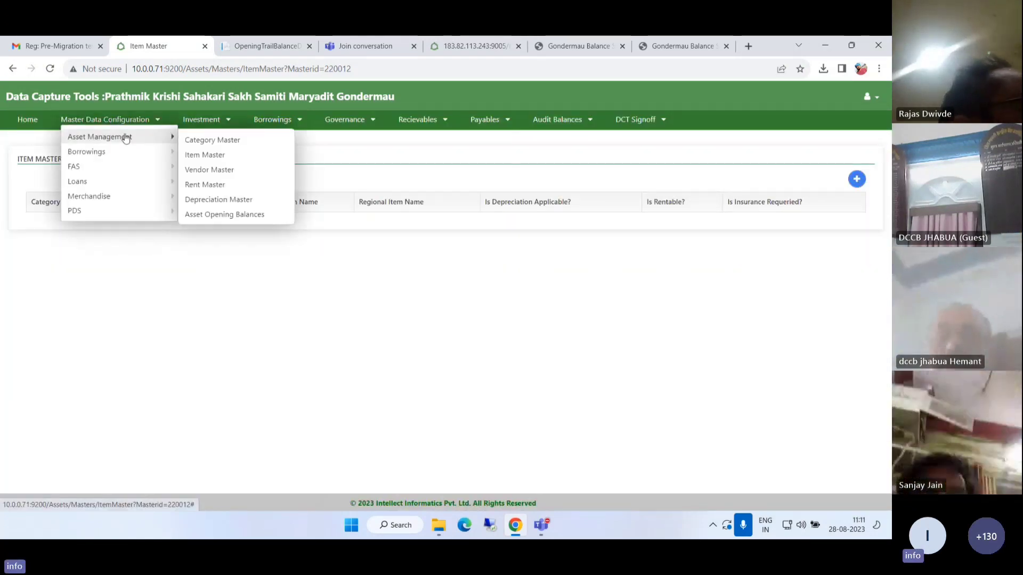
click(228, 171)
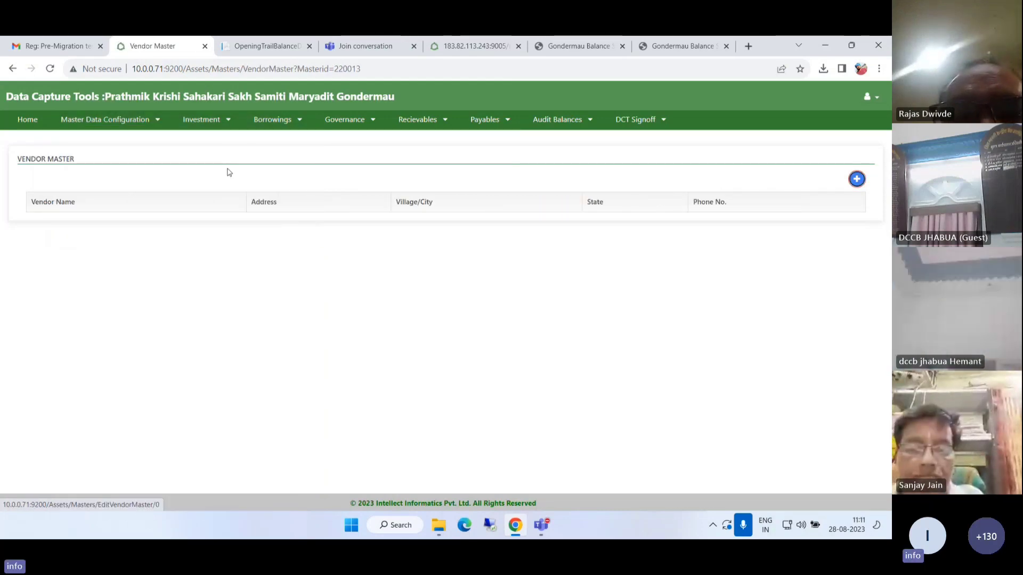
click(856, 179)
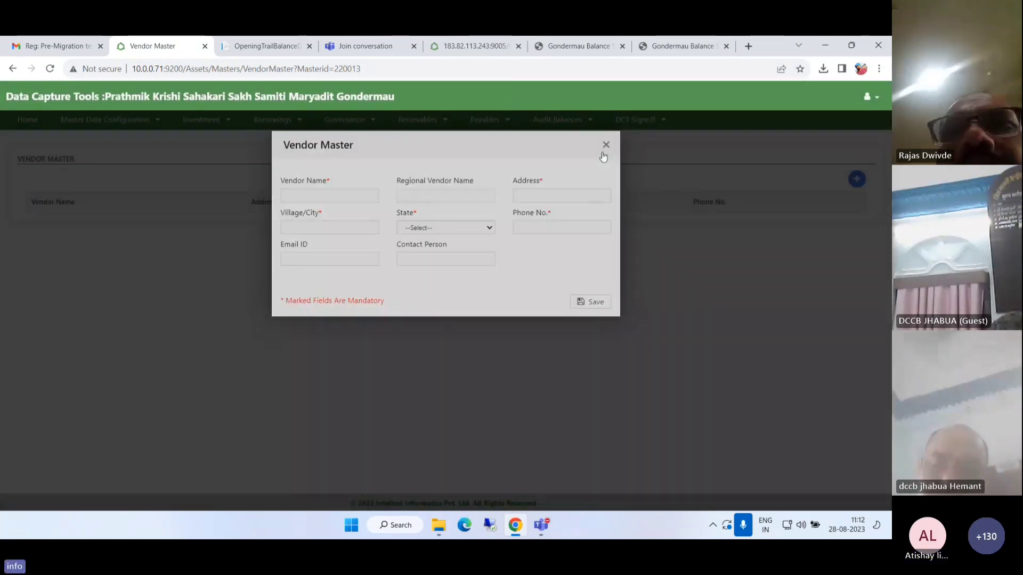
click(607, 153)
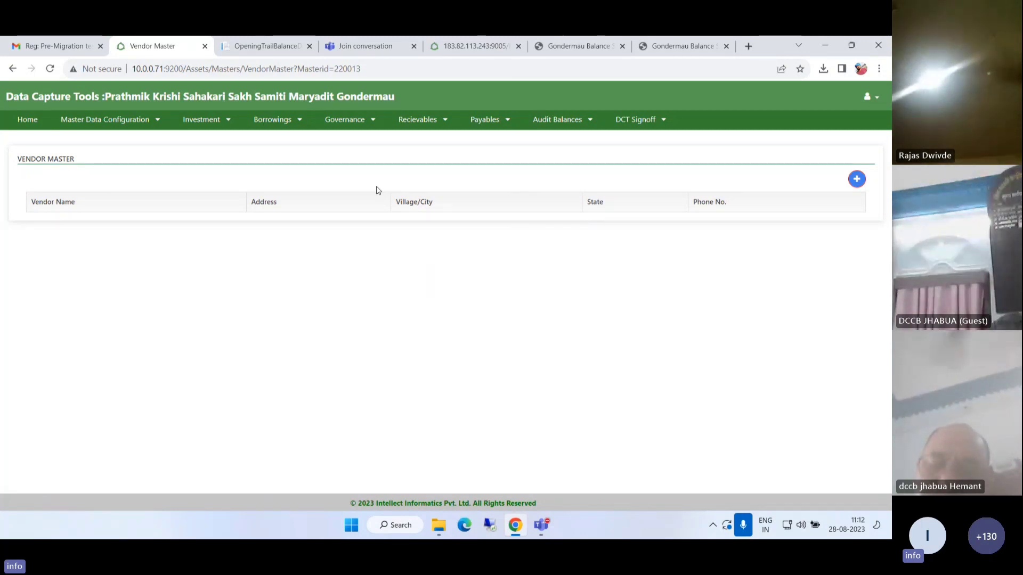
Step: Start a new Rent Master entry under the category Land and Buildings including Godowns
click(155, 124)
click(149, 137)
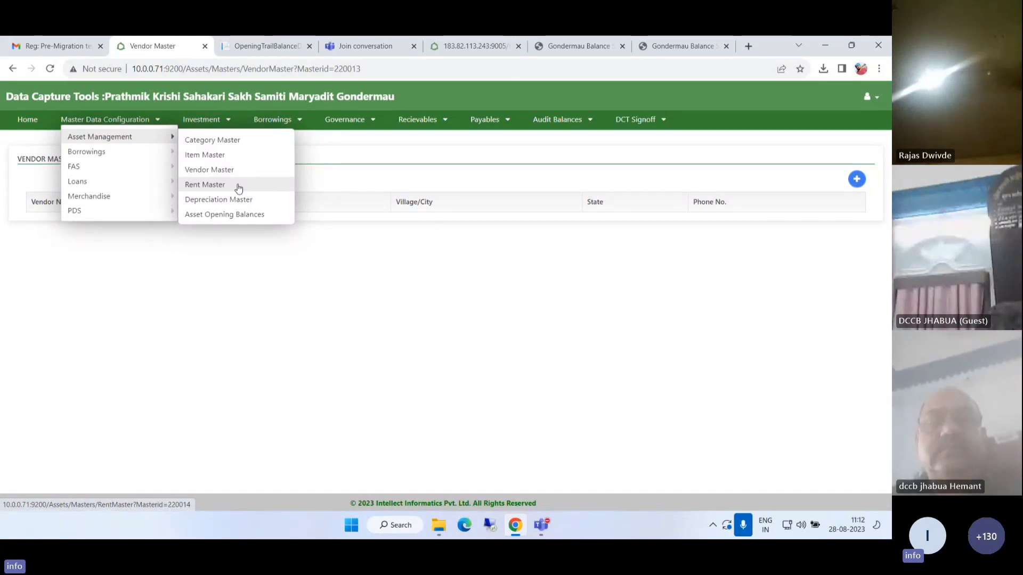
click(238, 187)
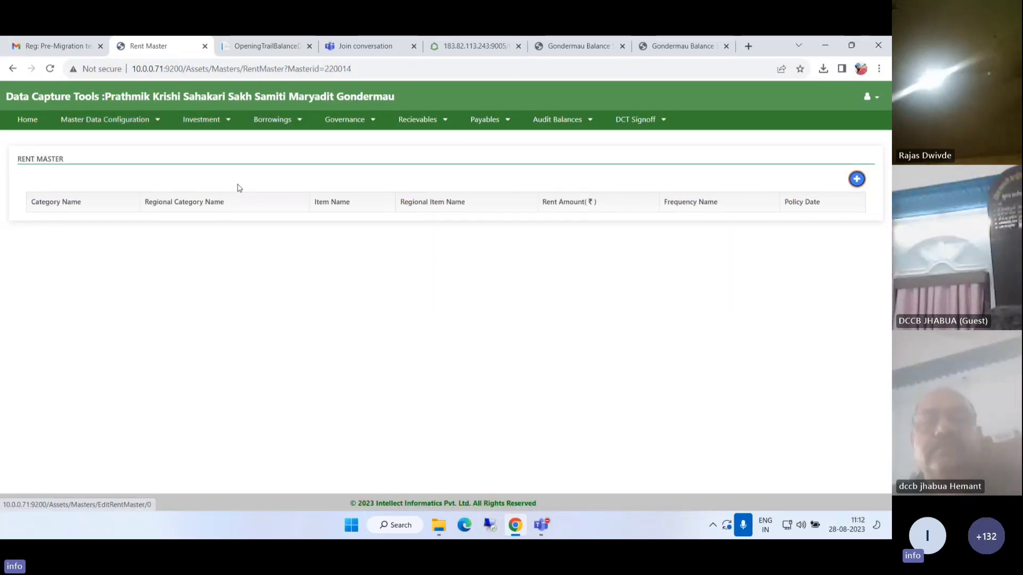
click(859, 185)
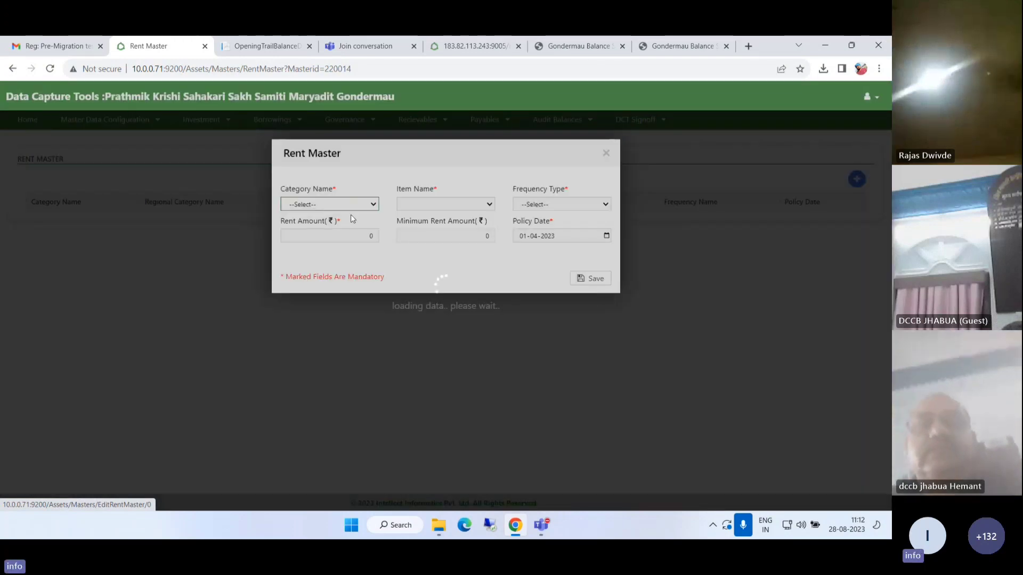
click(336, 204)
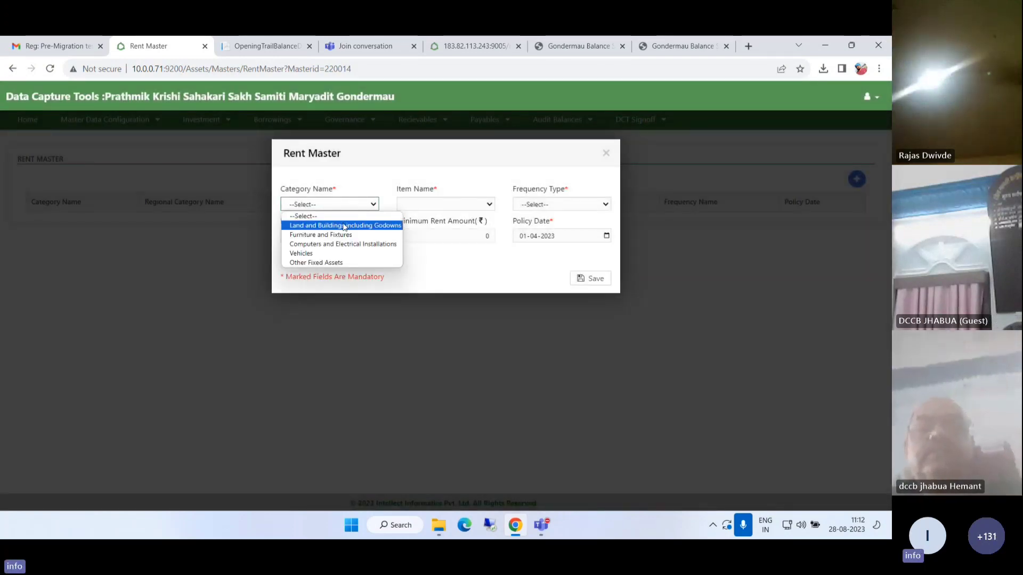
click(344, 226)
Step: Review the item name and frequency type options of the rent entry, and close the form without saving
click(433, 204)
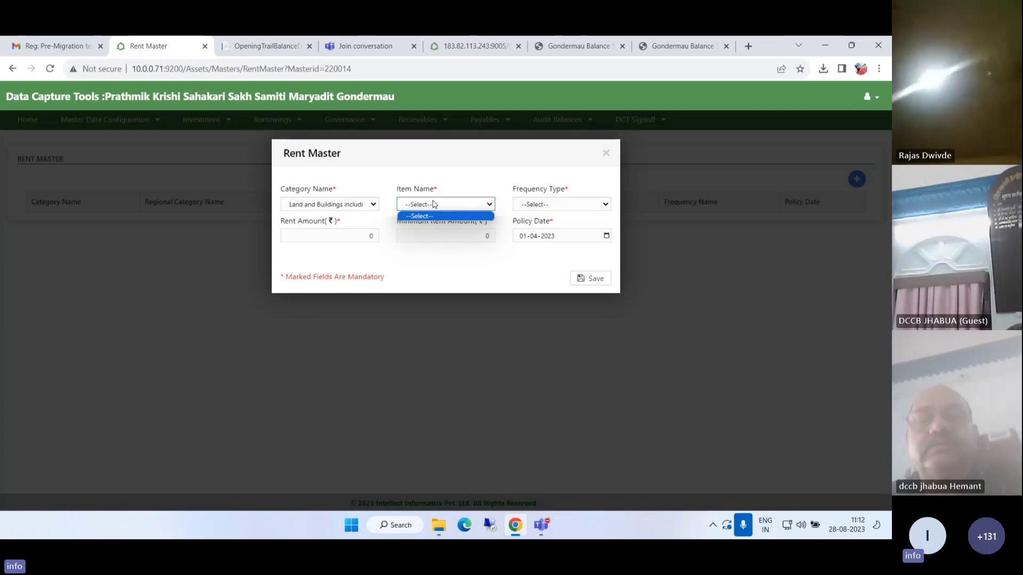
click(553, 201)
click(563, 203)
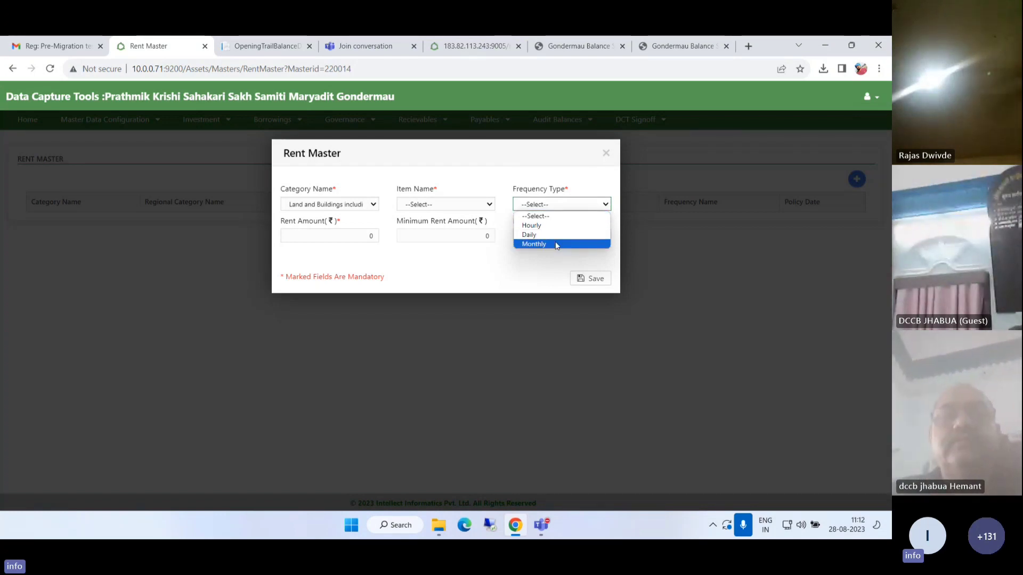
click(442, 267)
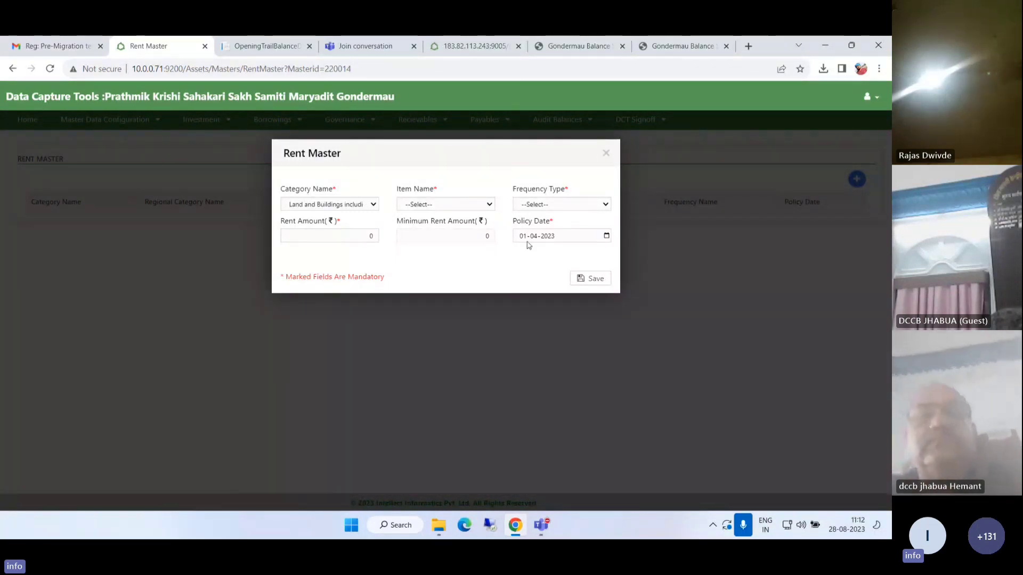
click(605, 154)
Step: Start a new Depreciation Master entry for the category Computers and Electrical Installations
click(144, 120)
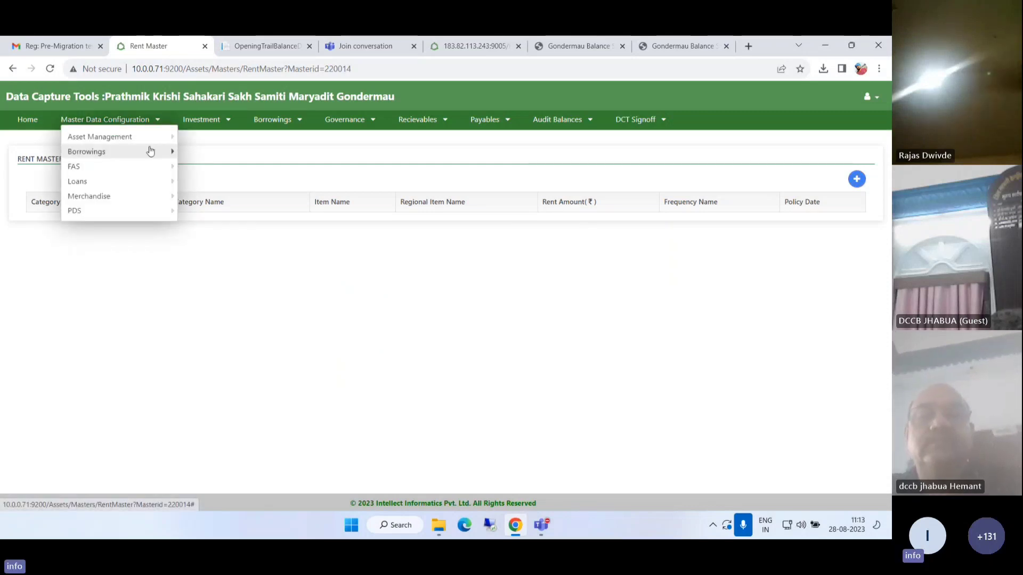
mouse_move(151, 138)
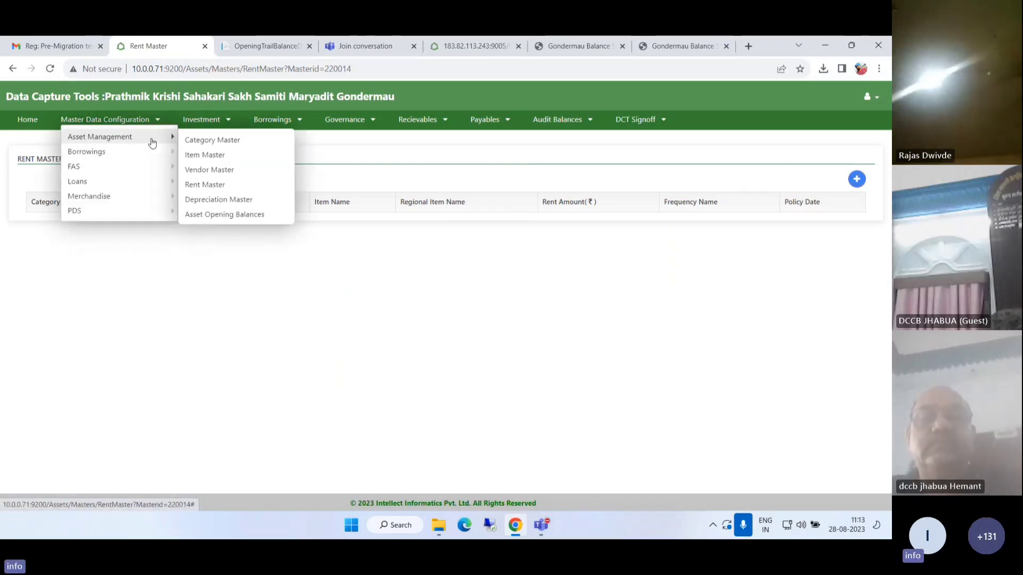
click(253, 209)
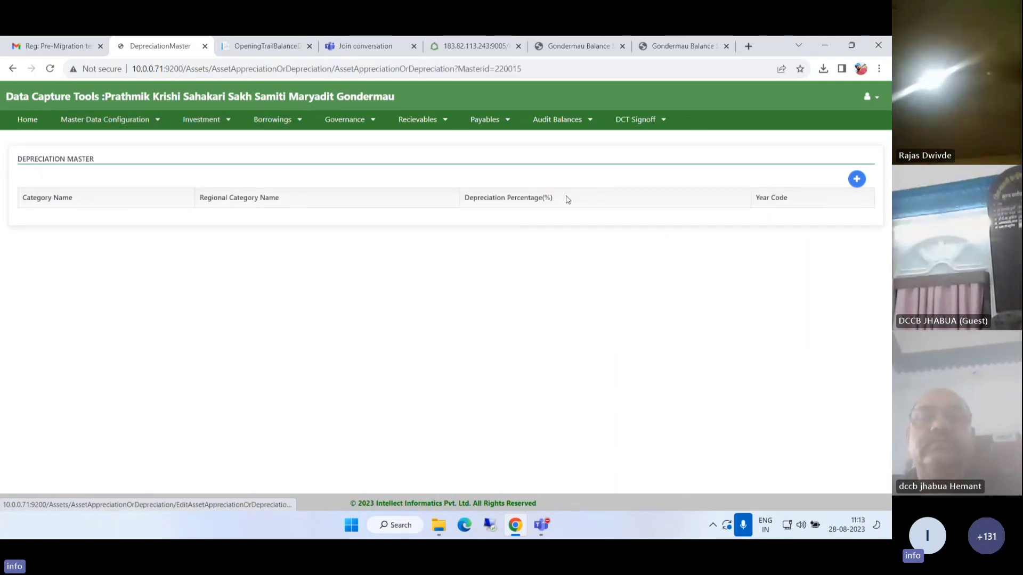
click(857, 179)
click(351, 204)
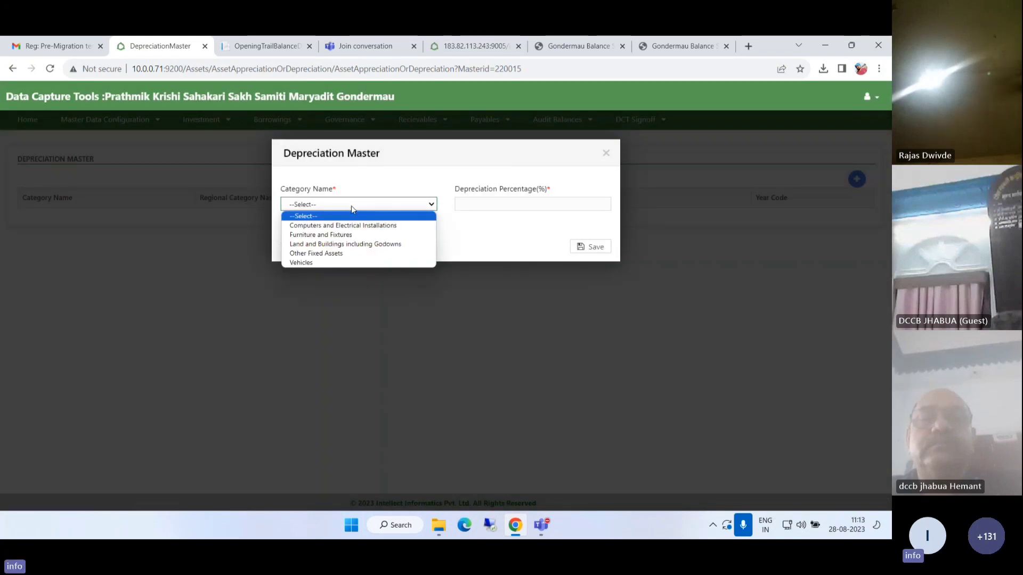
click(363, 225)
click(498, 207)
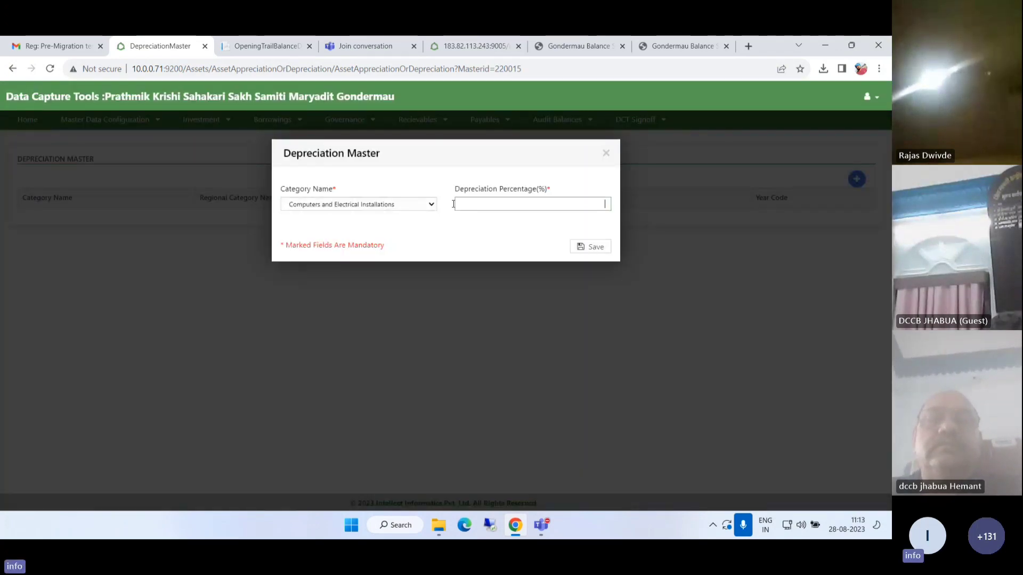
Step: Review the category options of the depreciation entry, trying Furniture and Fixtures and Land and Buildings including Godowns before returning to Computers and Electrical Installations
click(399, 205)
click(434, 309)
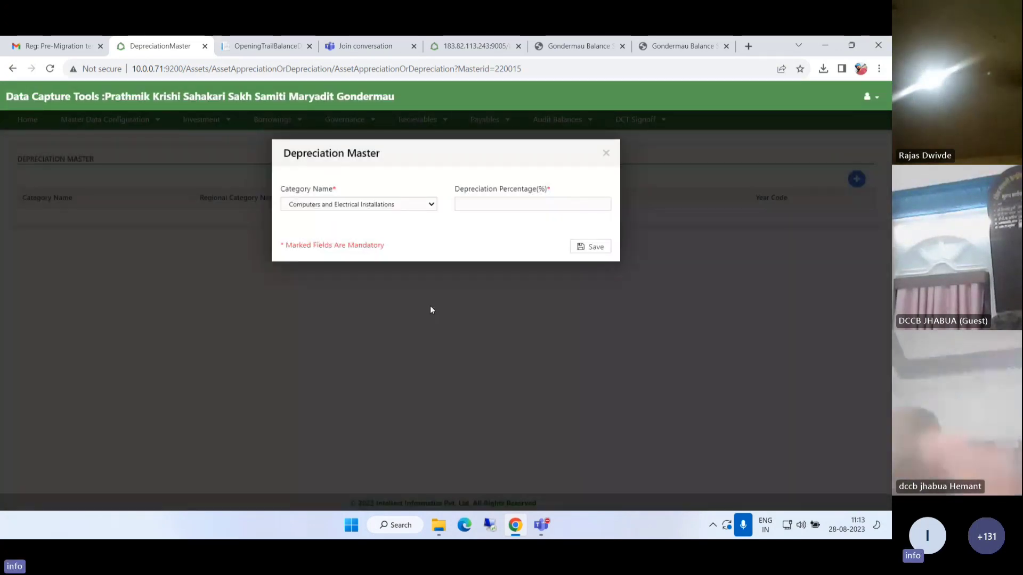
click(413, 206)
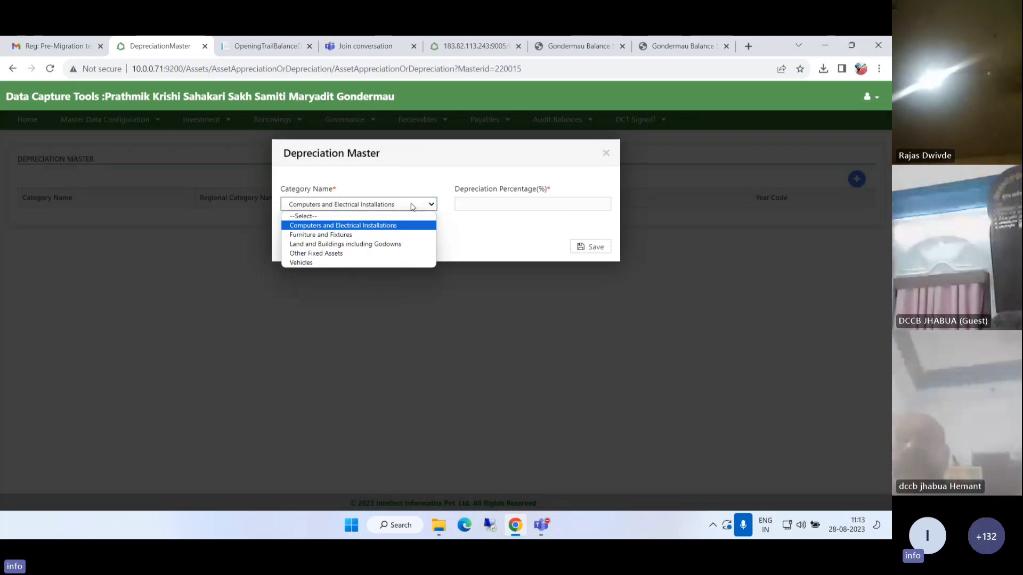
click(382, 229)
click(402, 204)
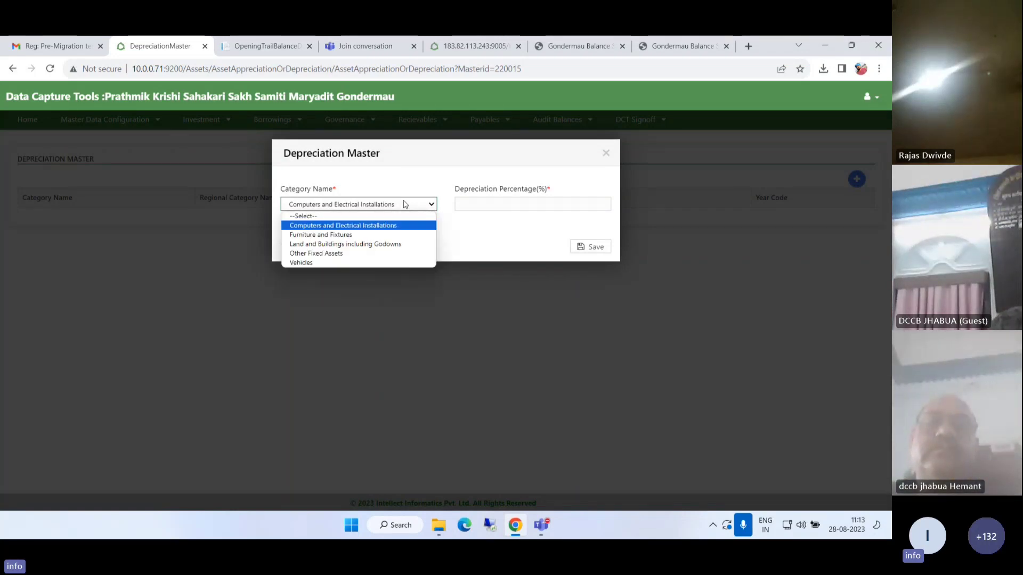
click(374, 235)
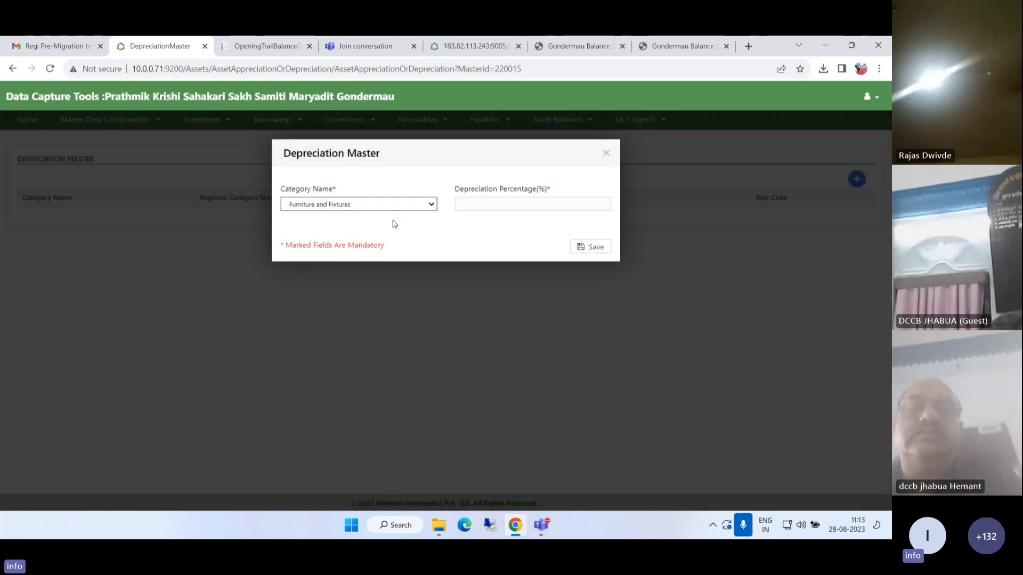
click(406, 206)
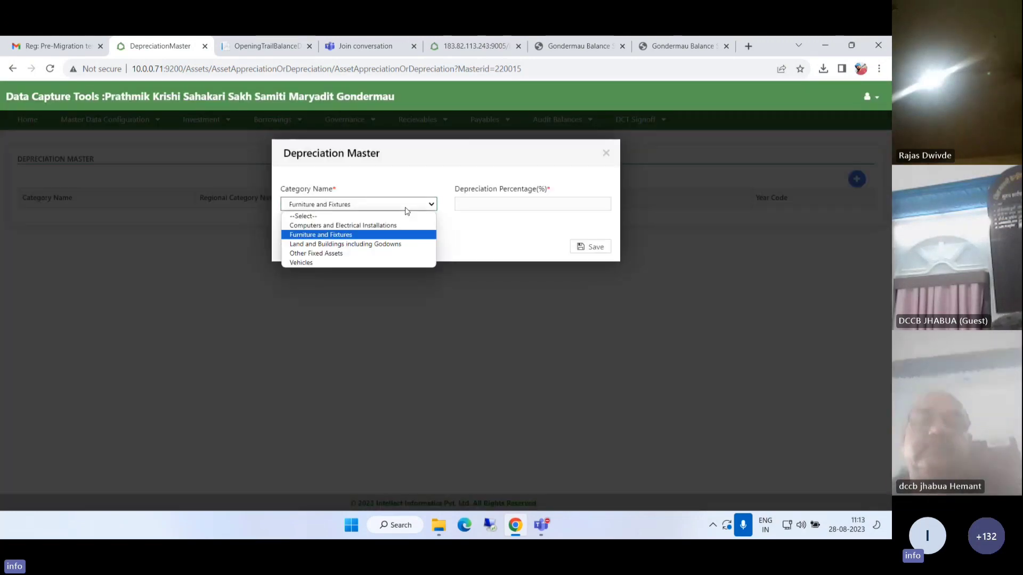
click(377, 244)
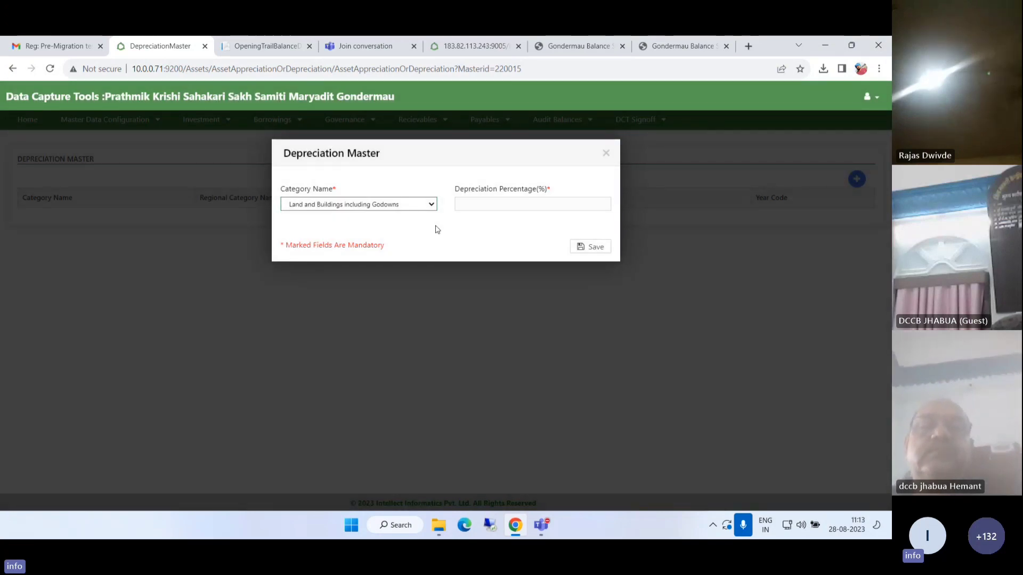
click(426, 211)
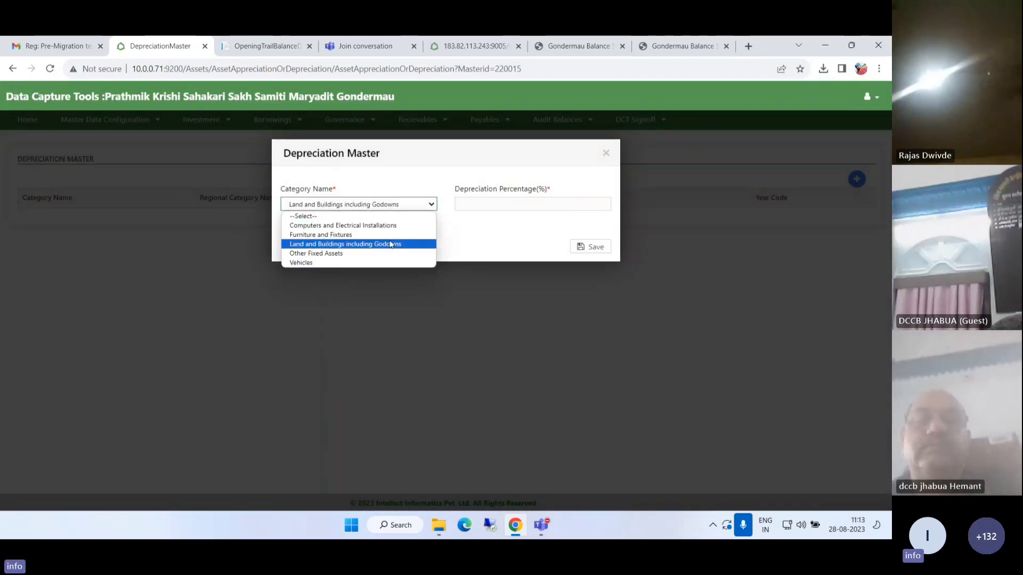
click(411, 225)
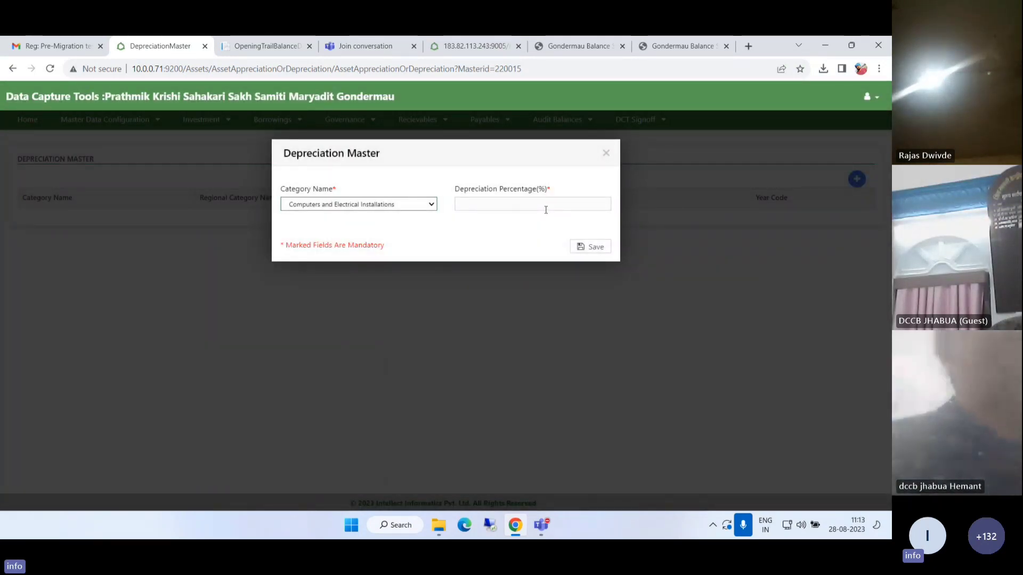
Step: Check the depreciation percentage field without entering a value, and close the Depreciation Master form without saving
click(546, 210)
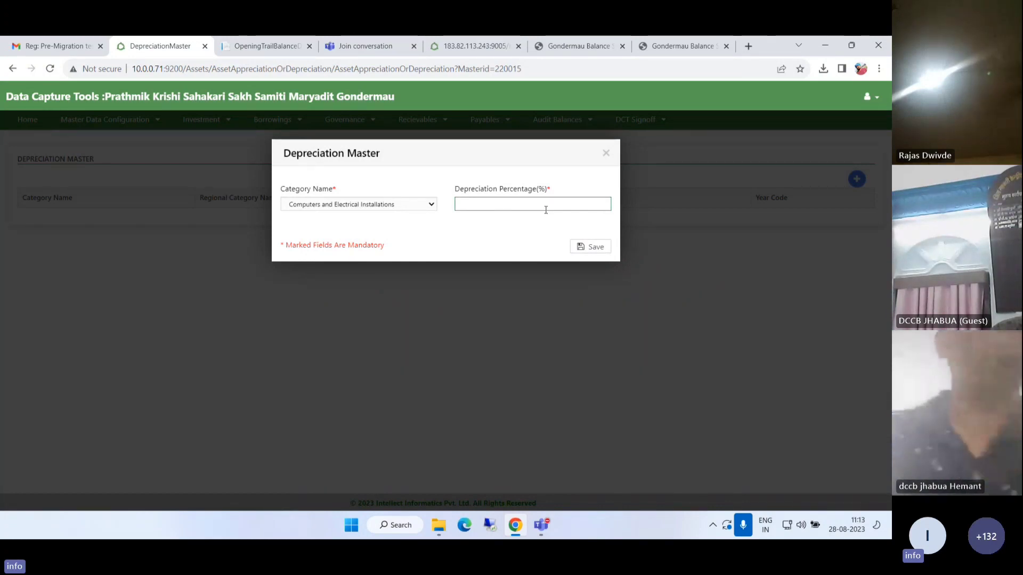
click(602, 154)
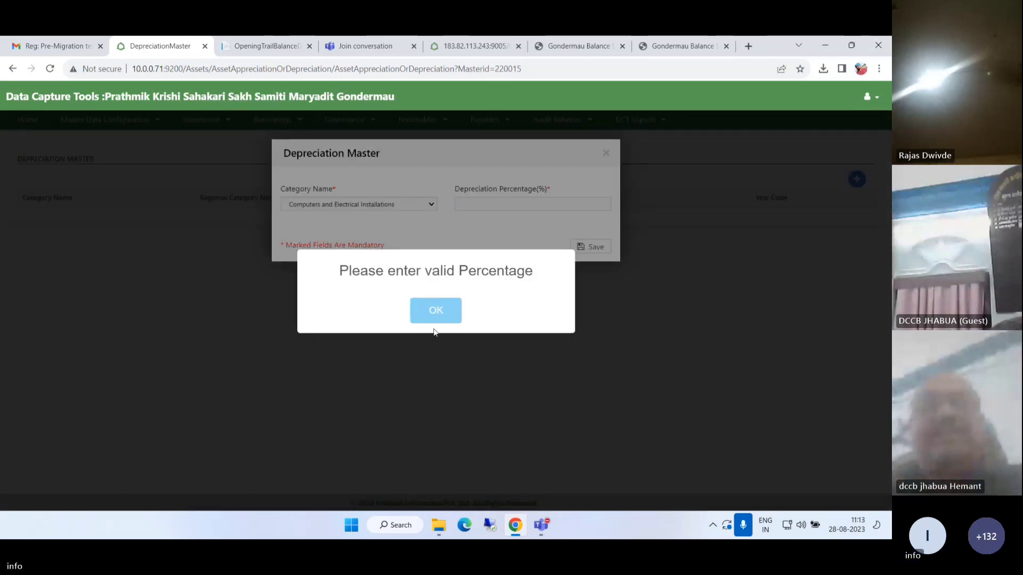
click(445, 321)
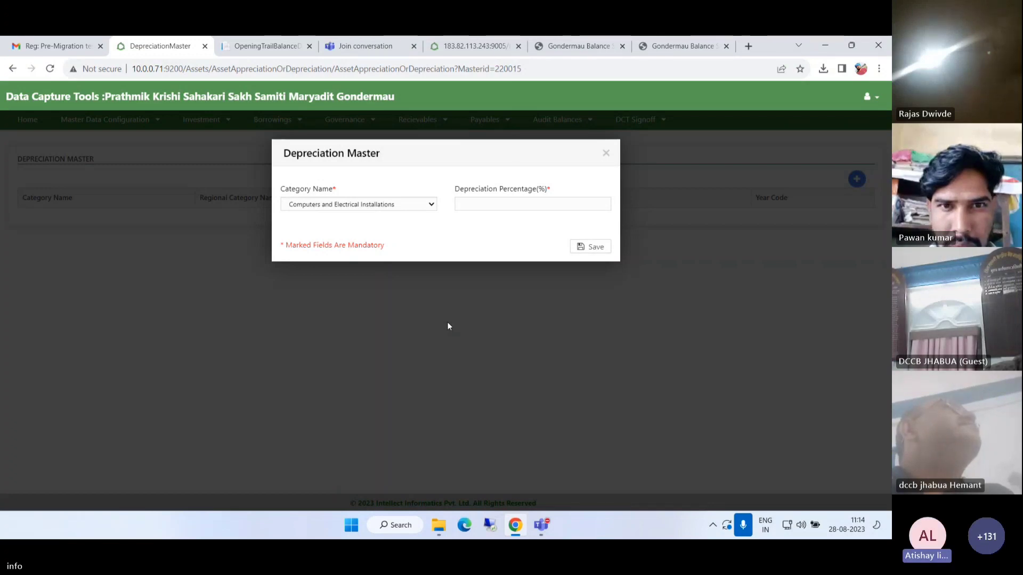
key(Escape)
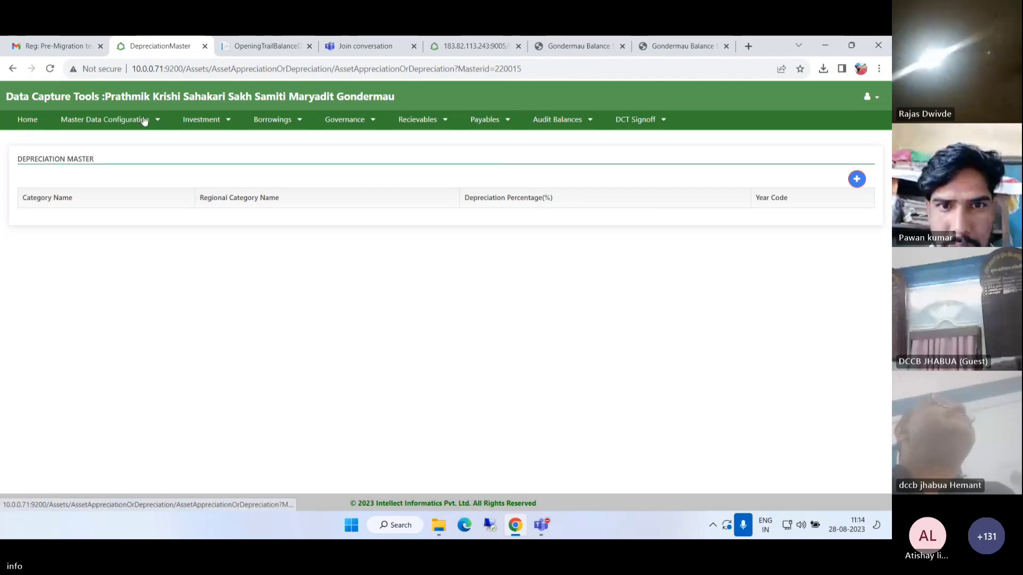
Step: Review the category list in a new Depreciation Master entry once more, and close the form without saving
click(856, 179)
click(412, 206)
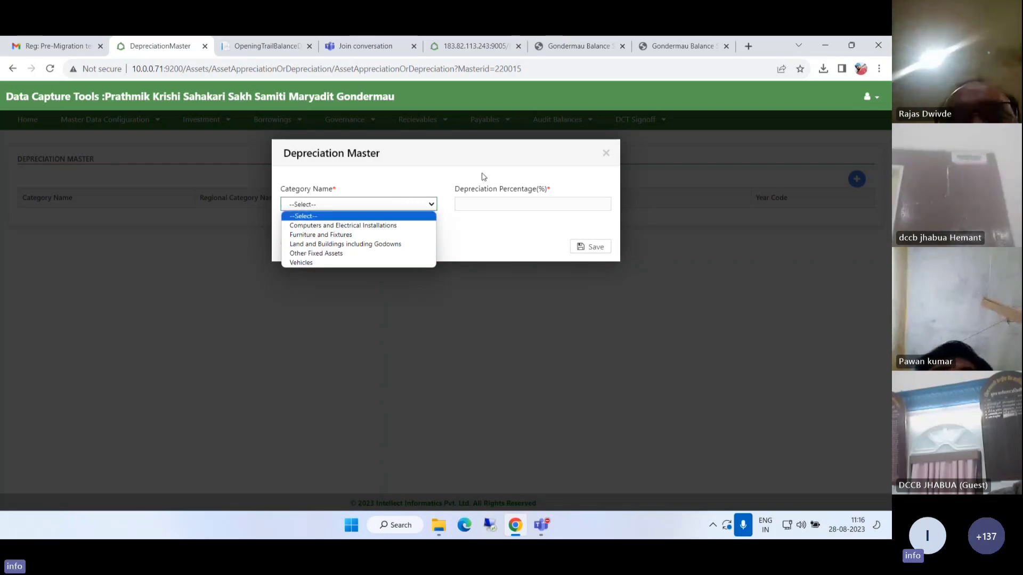
click(607, 154)
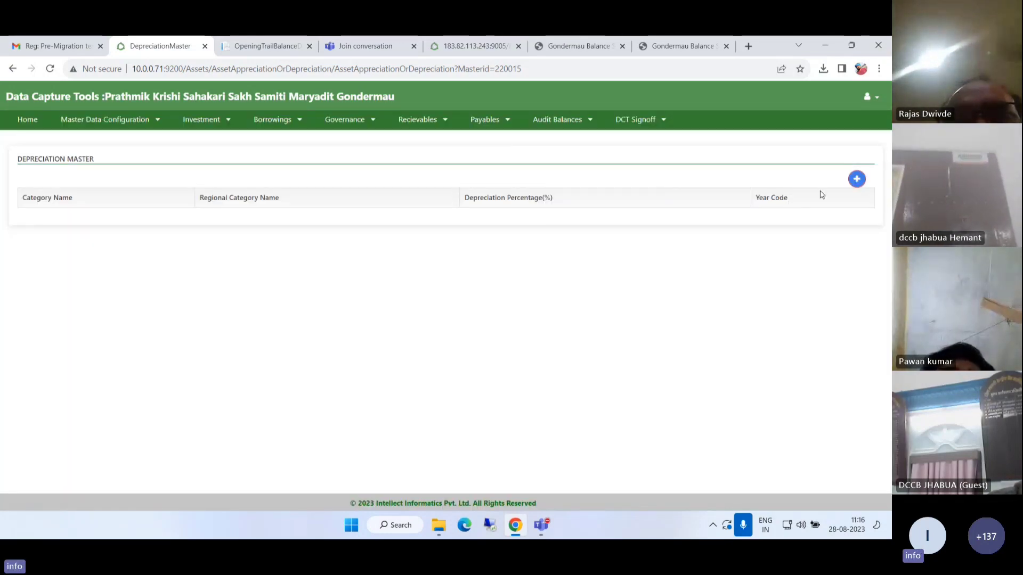
click(857, 179)
click(390, 203)
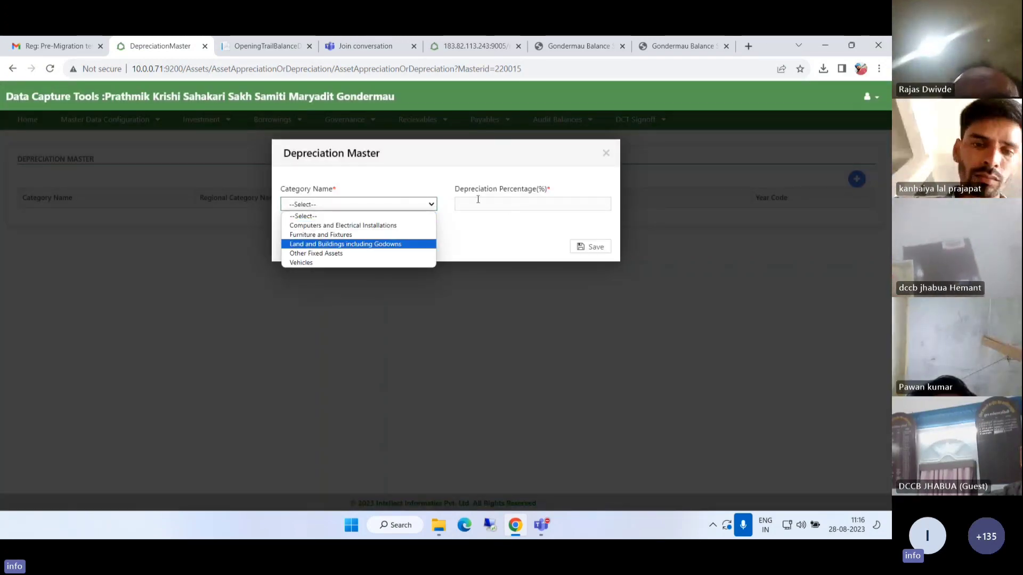
click(606, 154)
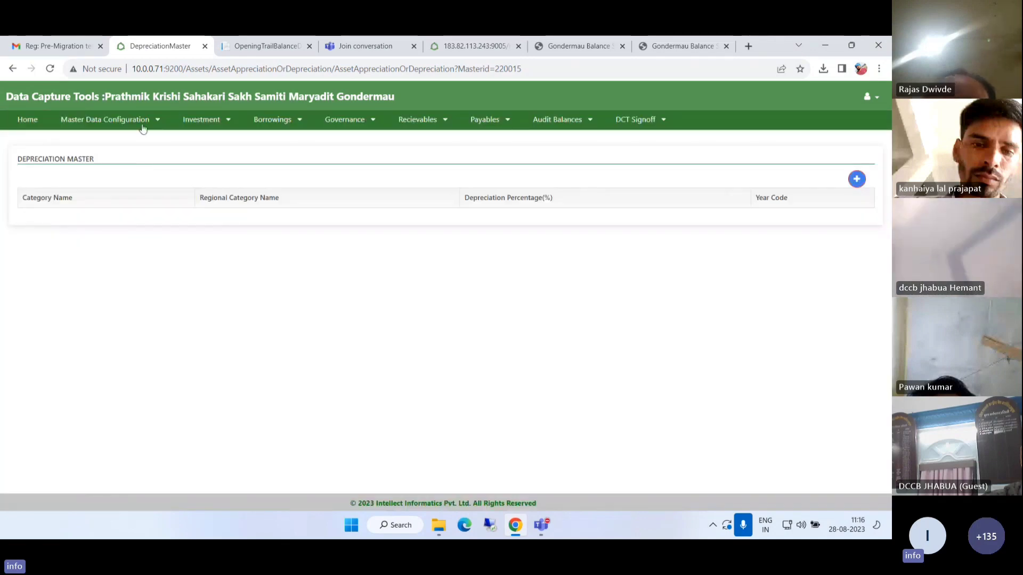
Step: Show the Asset Management masters available under Master Data Configuration
click(141, 120)
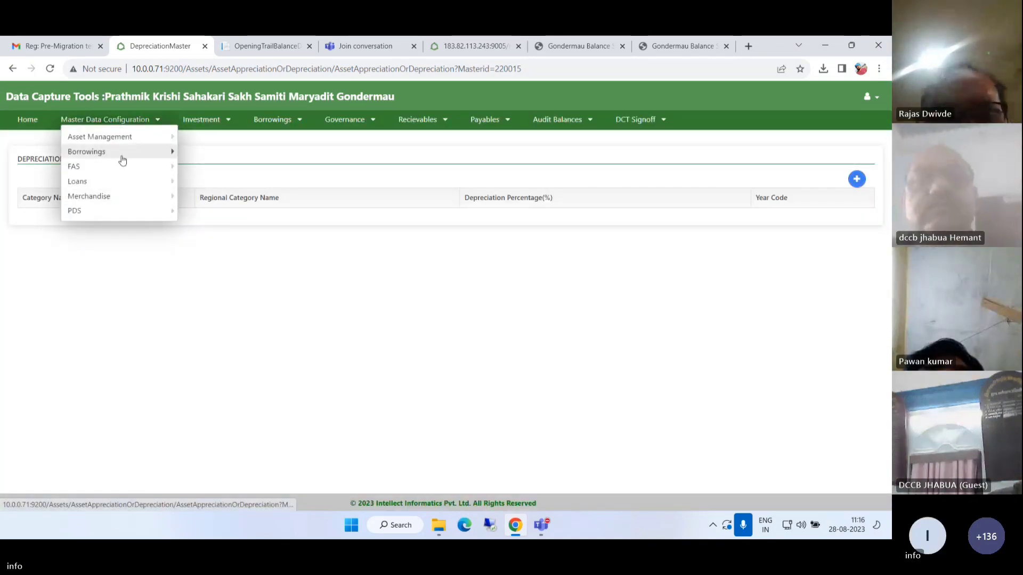
mouse_move(117, 137)
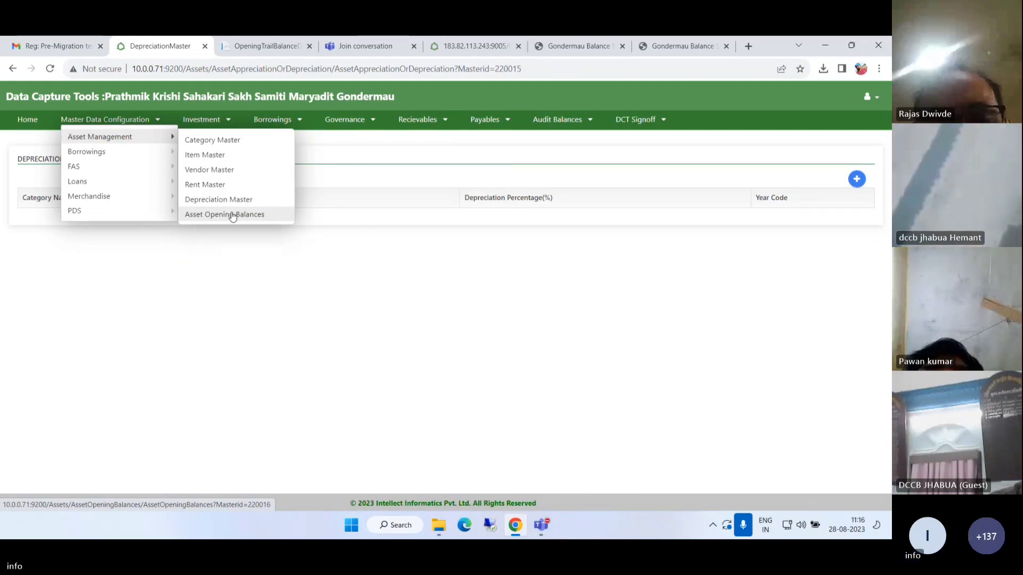
Step: Switch to the DCT Training meeting in Microsoft Teams, admit the guests waiting in the lobby, and return to Chrome
click(541, 525)
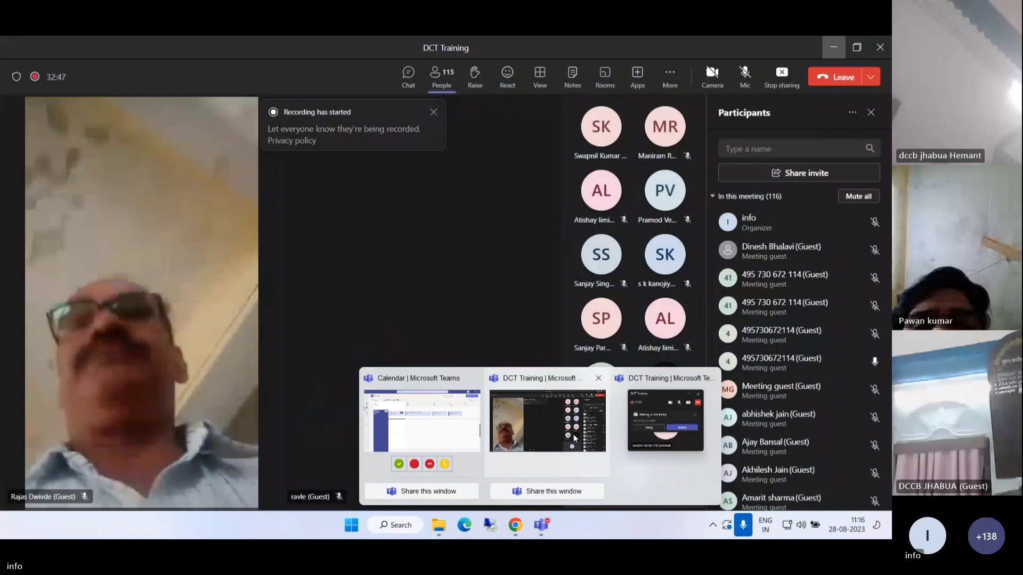
click(573, 433)
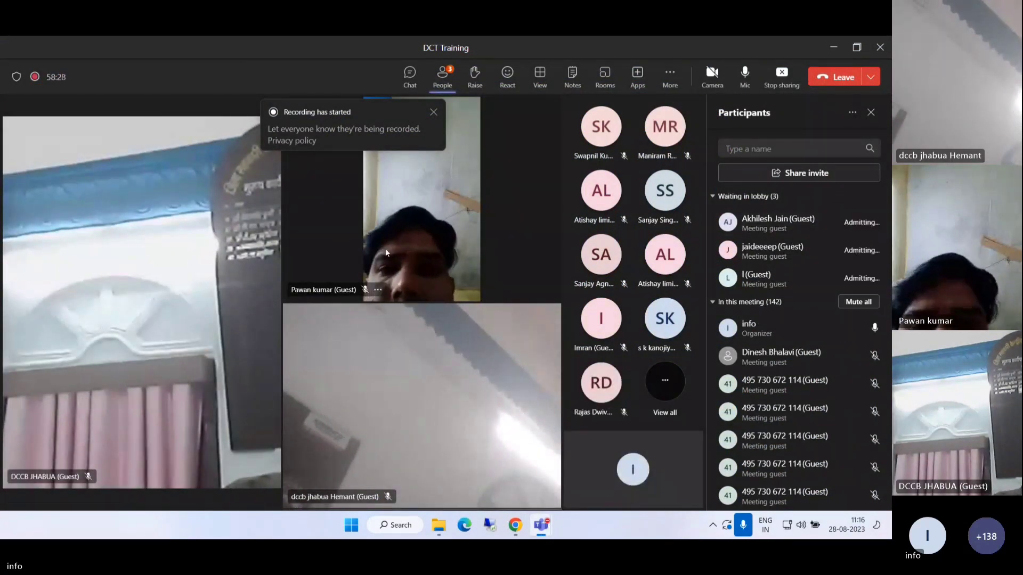
click(517, 534)
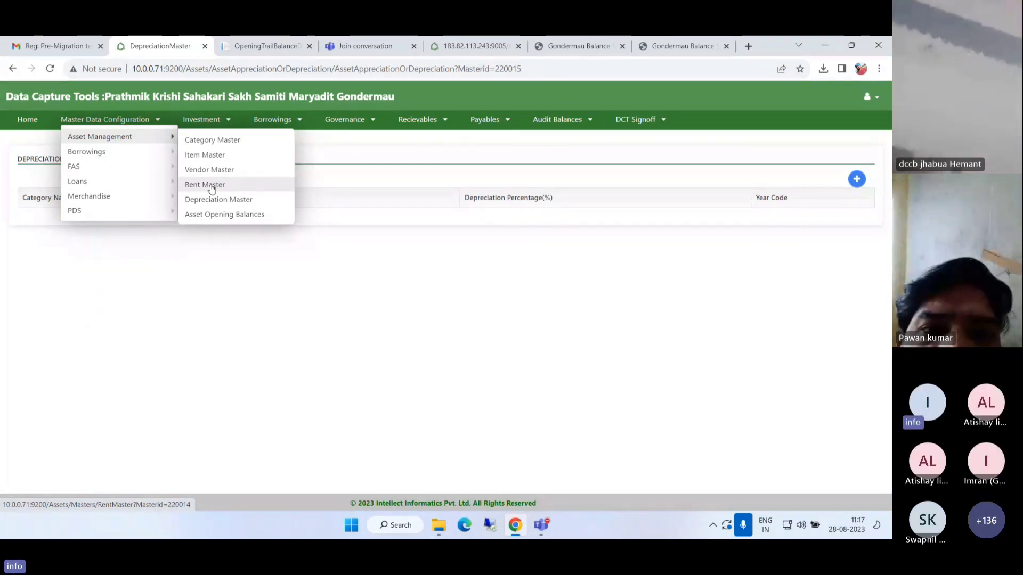
Step: Open Asset Opening Balances, examine the fields of its new entry form, and close the form without saving
click(258, 216)
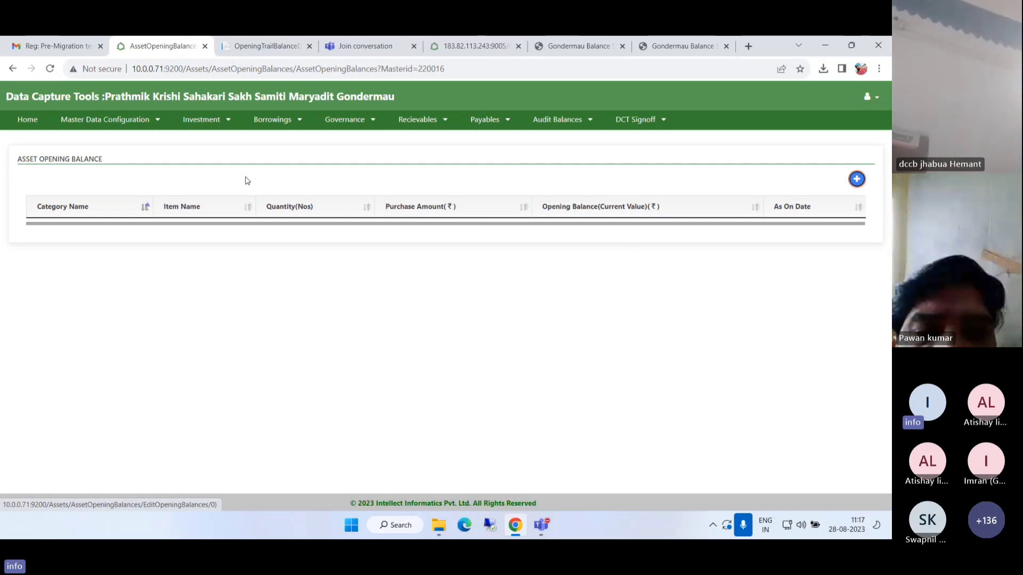
click(856, 179)
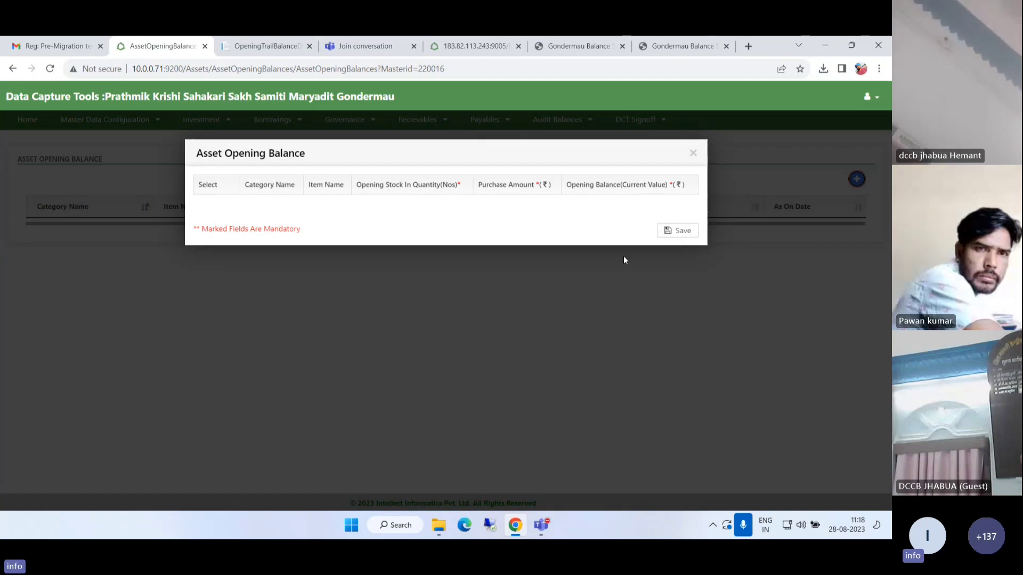
click(694, 153)
Step: Open the borrowings product definition page in the master data configuration
click(143, 122)
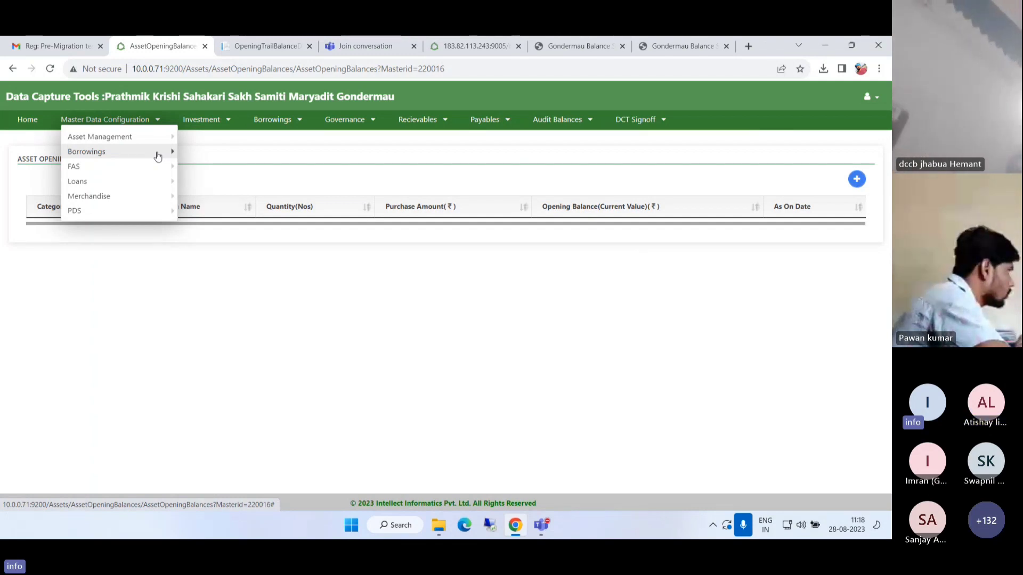
click(158, 155)
click(216, 155)
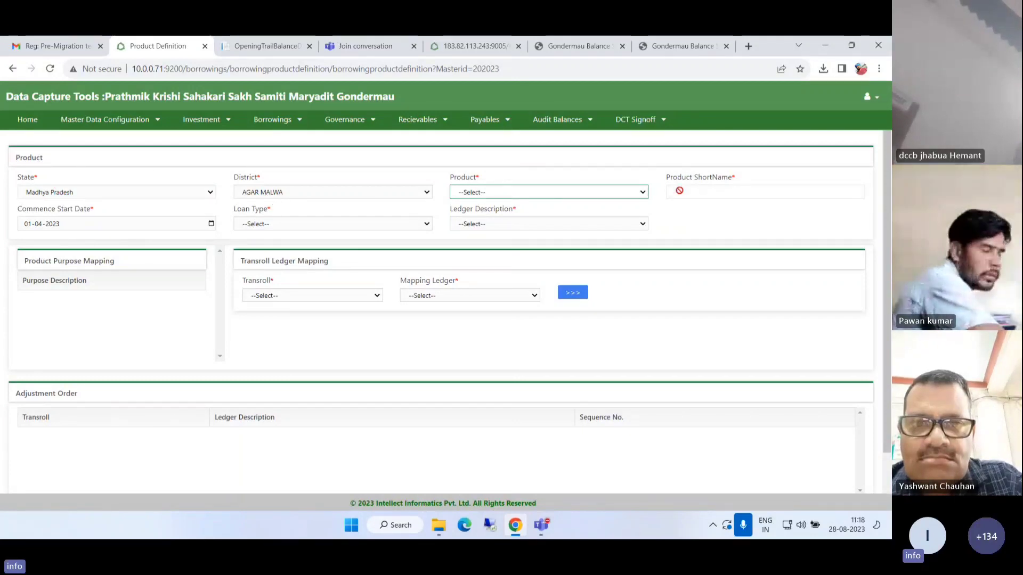
Step: Set the product to Borrowings Commercial KCC, the loan type to Short Term-Crop Loans and the ledger to DCCB Borrowings ST (SAO) / KCC Credit Limit
click(529, 193)
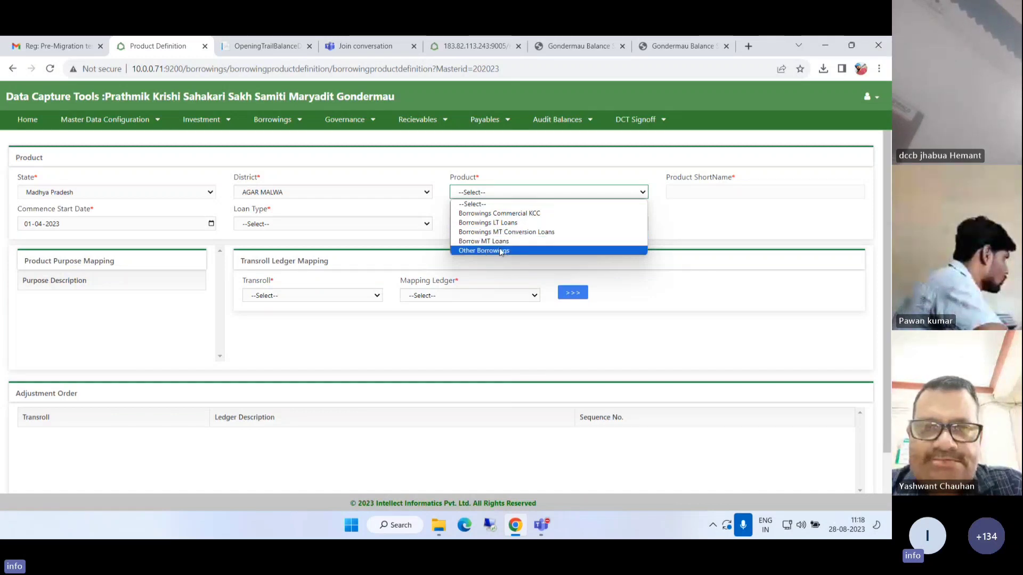
click(515, 215)
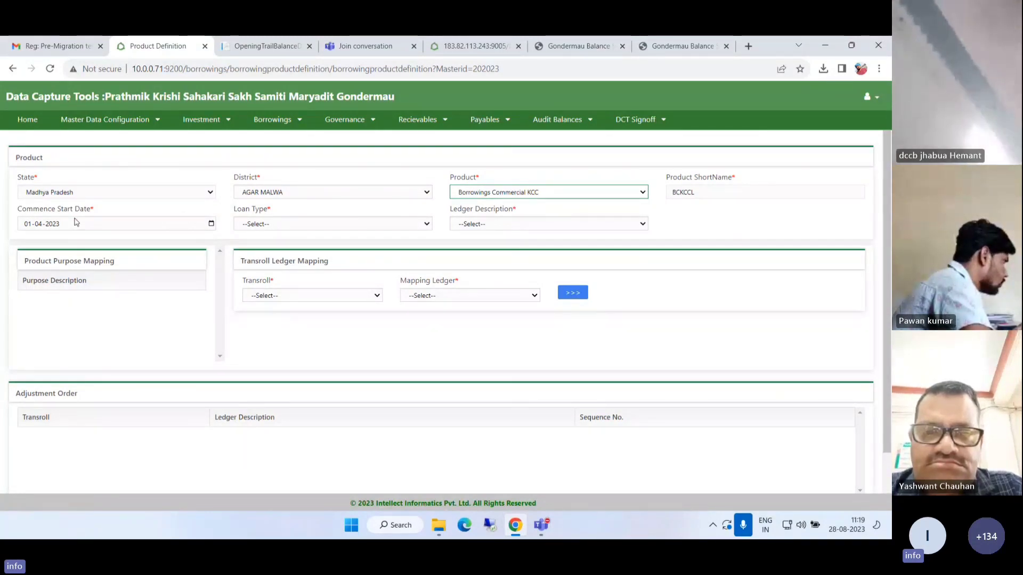
click(290, 224)
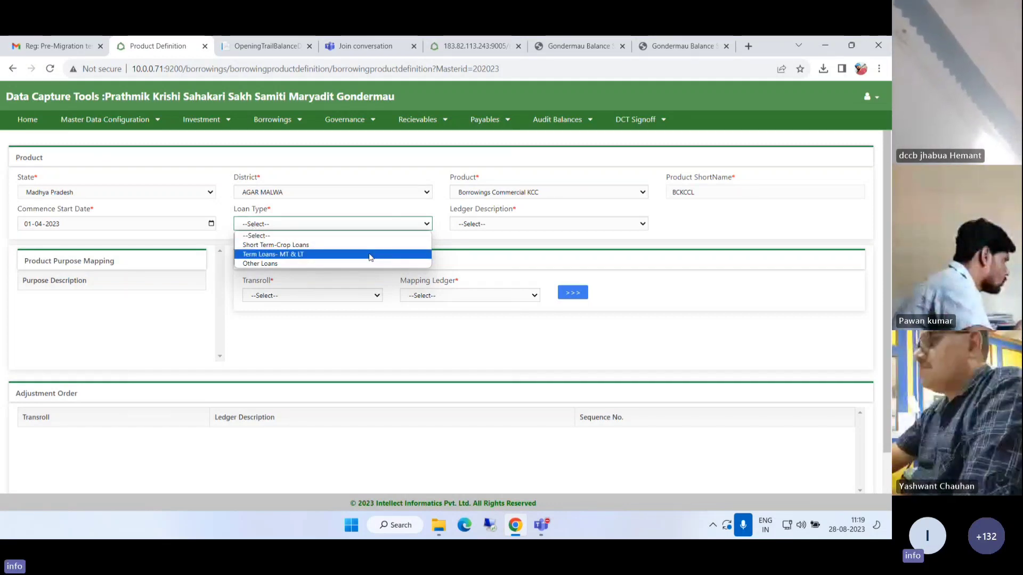
click(320, 245)
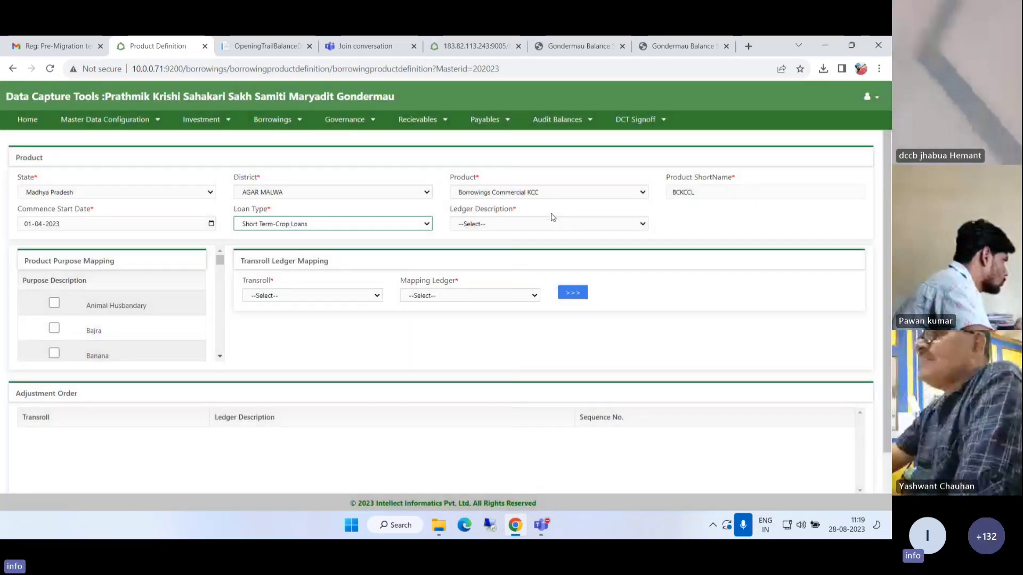
click(549, 222)
click(543, 246)
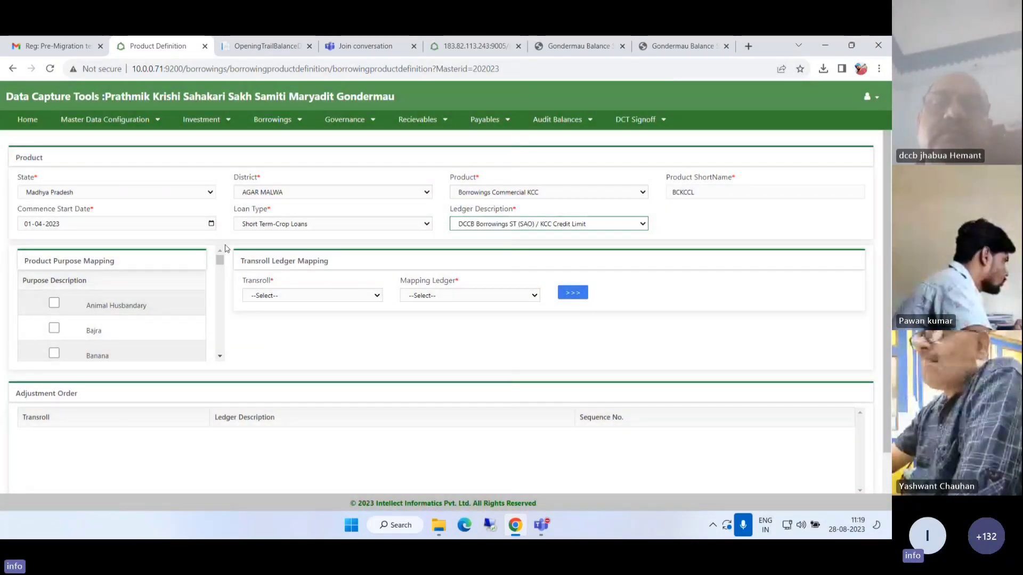
Step: Examine the Product Purpose Mapping section and its list of purposes for the crop loan product
mouse_move(220, 261)
mouse_down()
mouse_move(219, 310)
mouse_move(213, 250)
mouse_up()
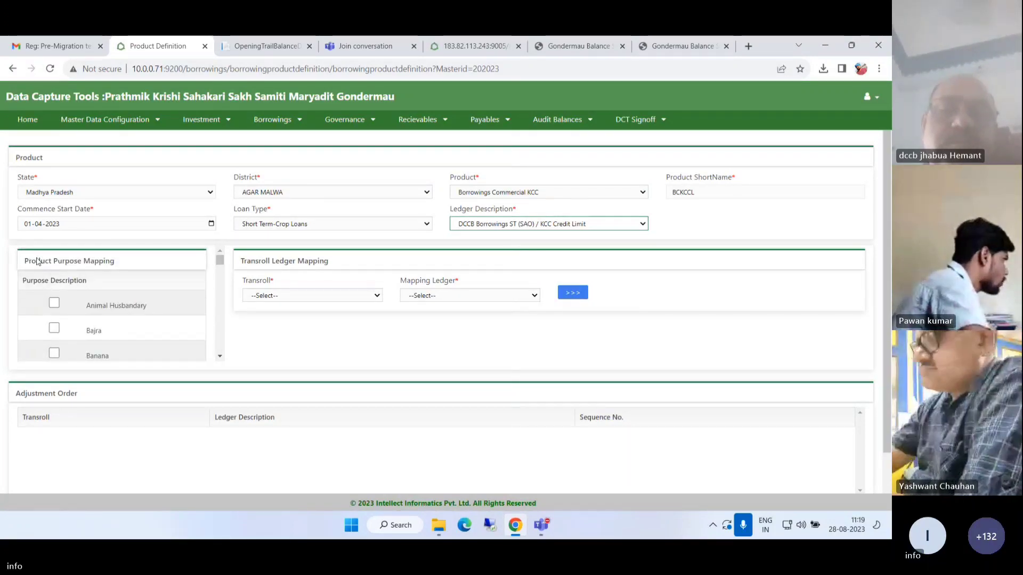
drag(40, 262, 121, 260)
click(128, 272)
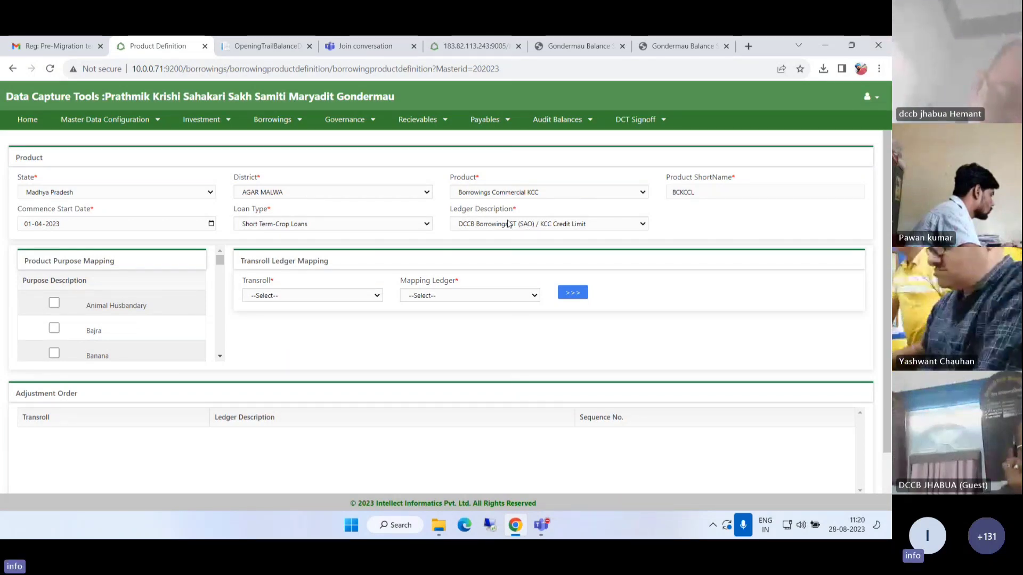
Step: Set the product to Borrowings LT Loans and look through the available loan types
click(513, 192)
click(513, 202)
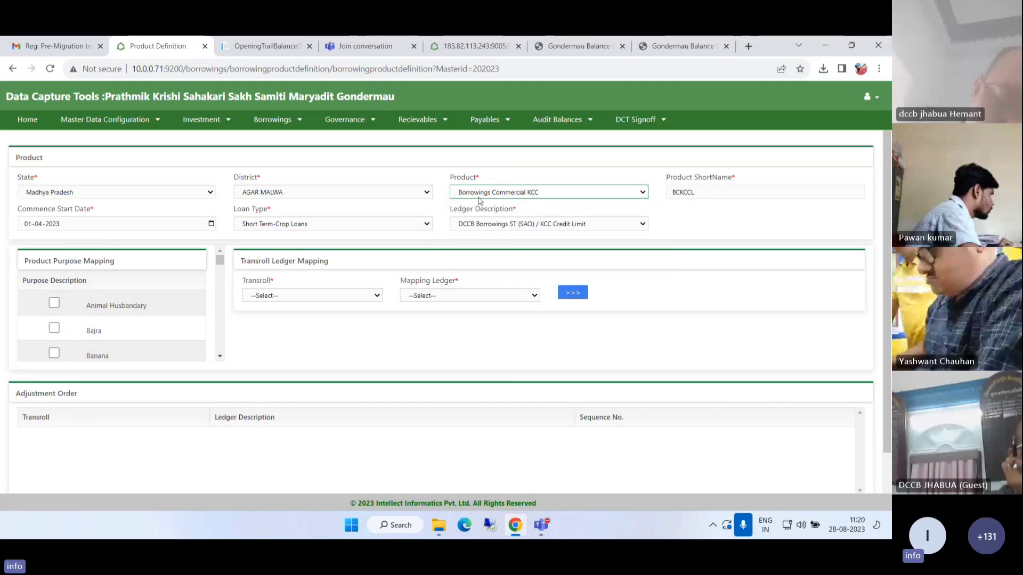
click(548, 193)
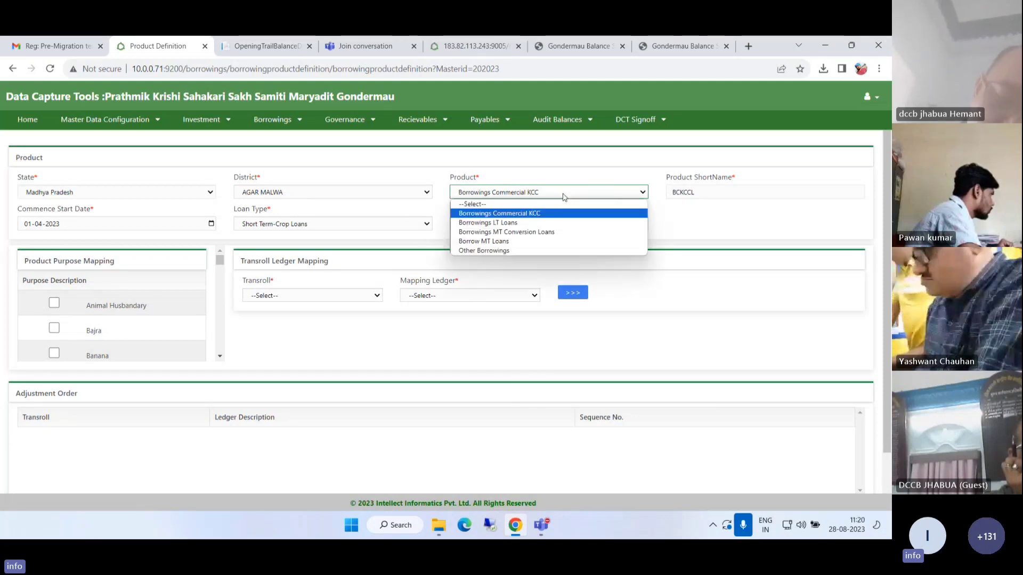
click(530, 222)
click(315, 224)
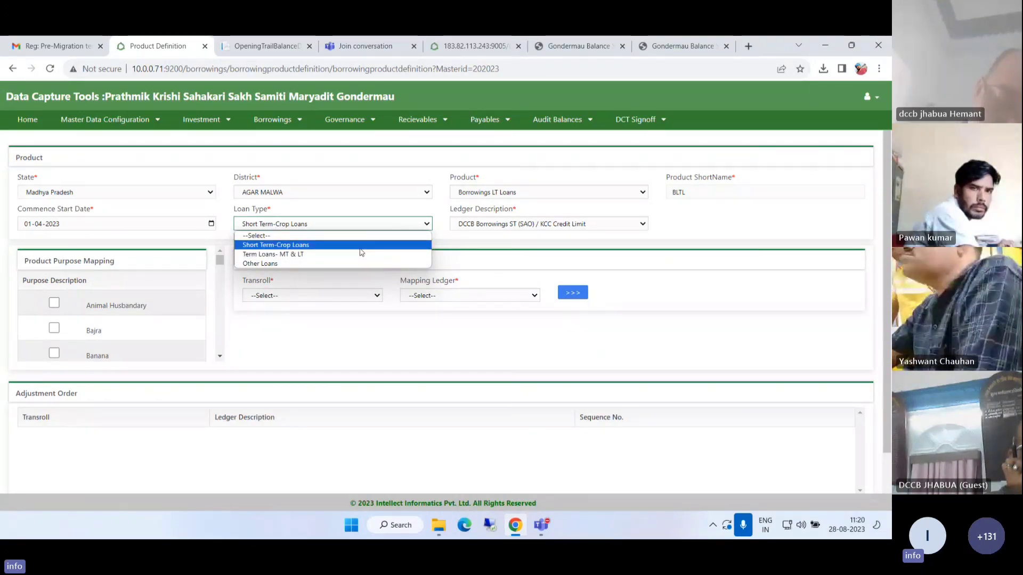
Step: Set the product to Borrowings MT Conversion Loans and the loan type to Term Loans- MT & LT
click(548, 191)
click(503, 230)
click(374, 224)
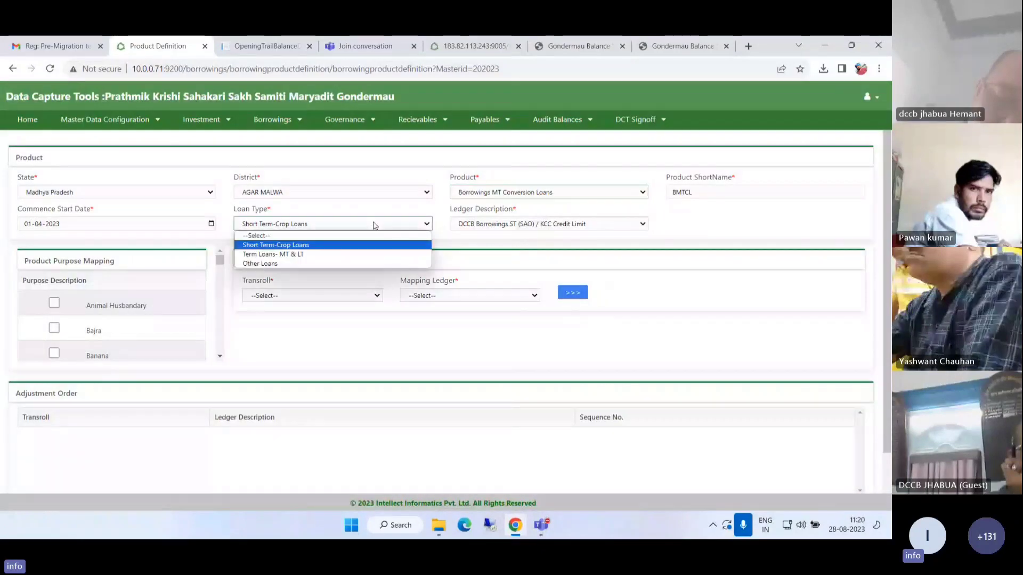
click(293, 254)
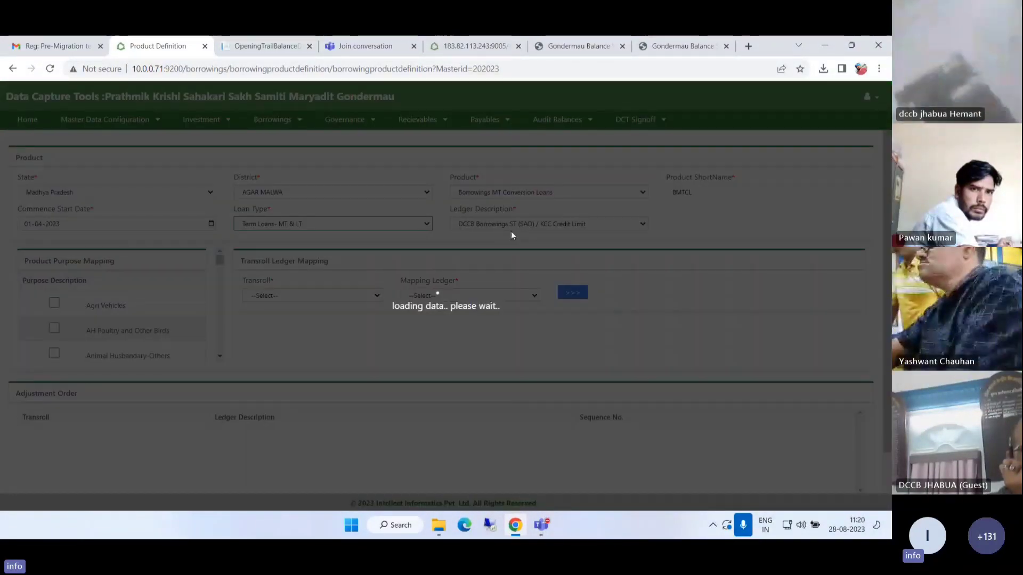
Step: Examine the ledger description choices and the list of purposes offered for the term loan type
click(510, 229)
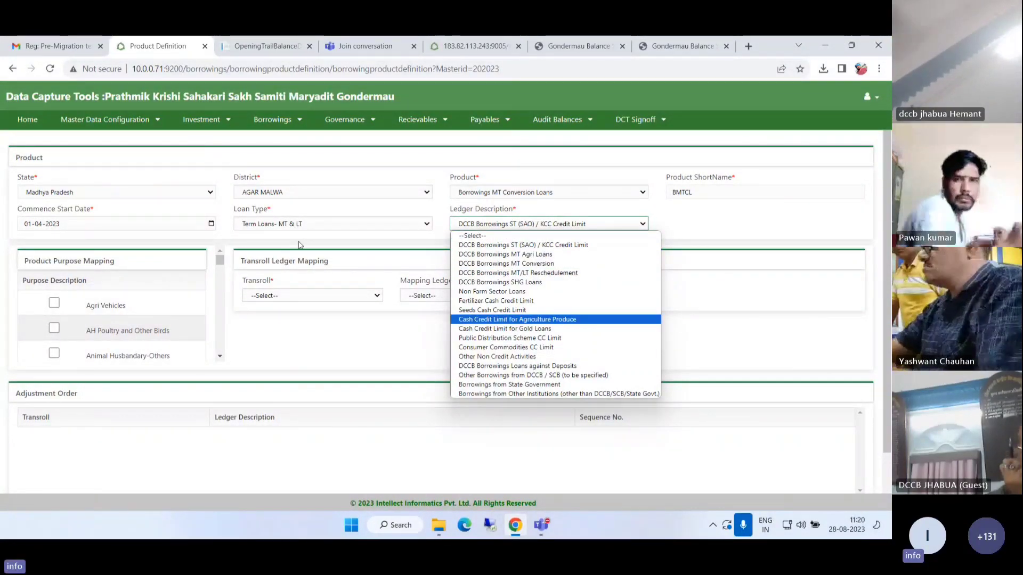
click(127, 309)
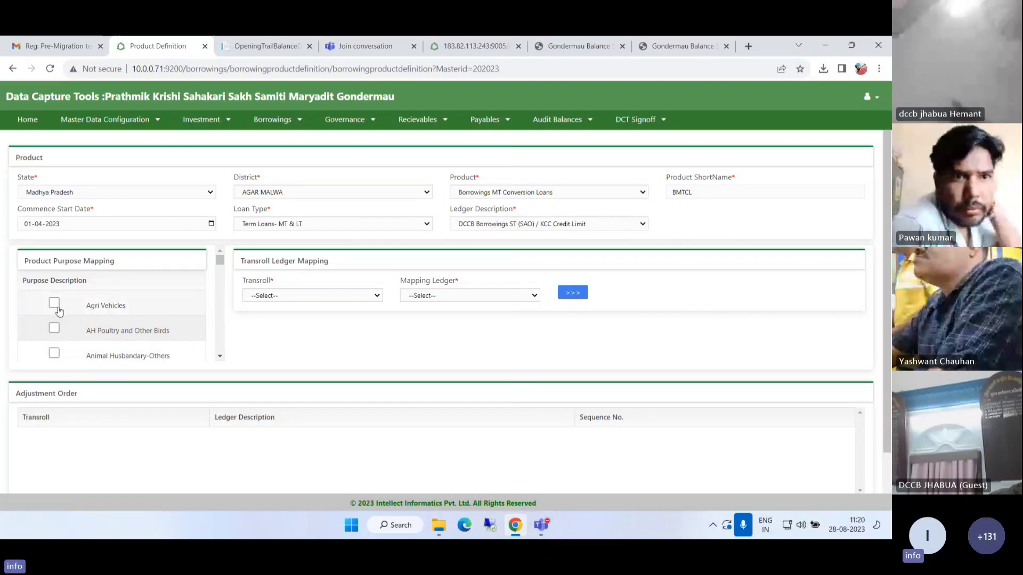
scroll(59, 304, down, 1)
scroll(59, 304, down, 5)
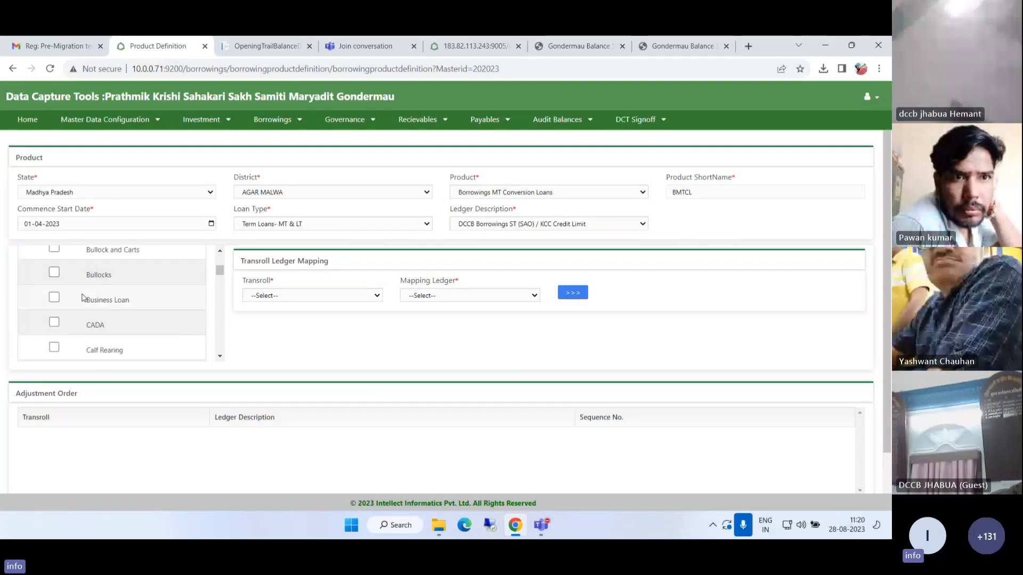
scroll(80, 298, up, 2)
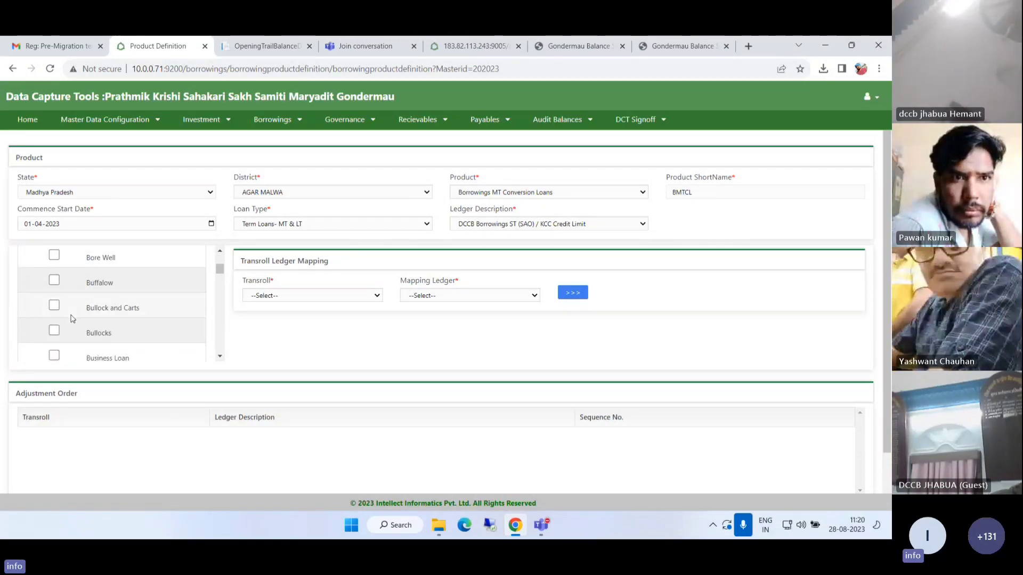
scroll(79, 325, up, 2)
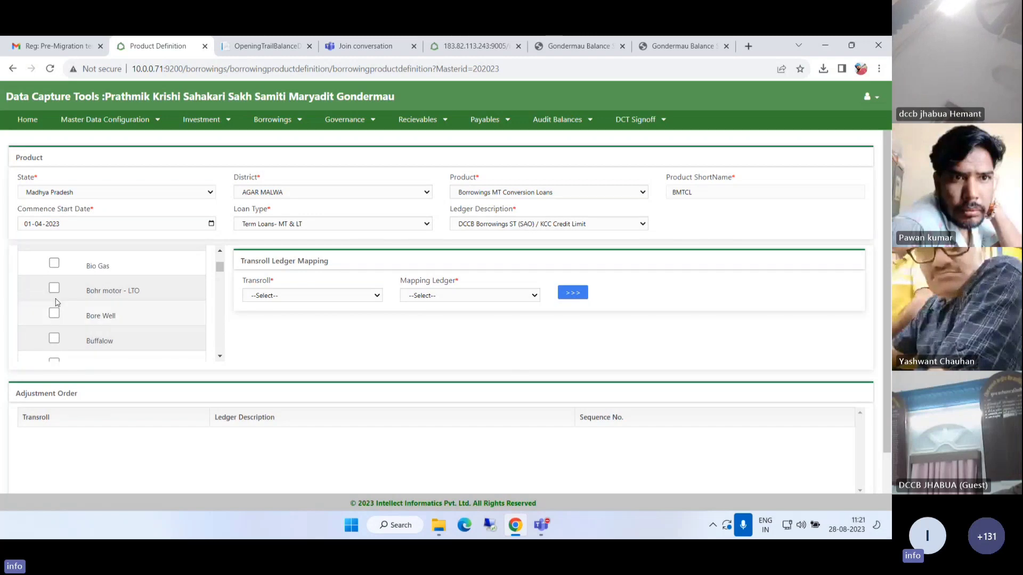
scroll(80, 320, down, 10)
scroll(61, 314, down, 2)
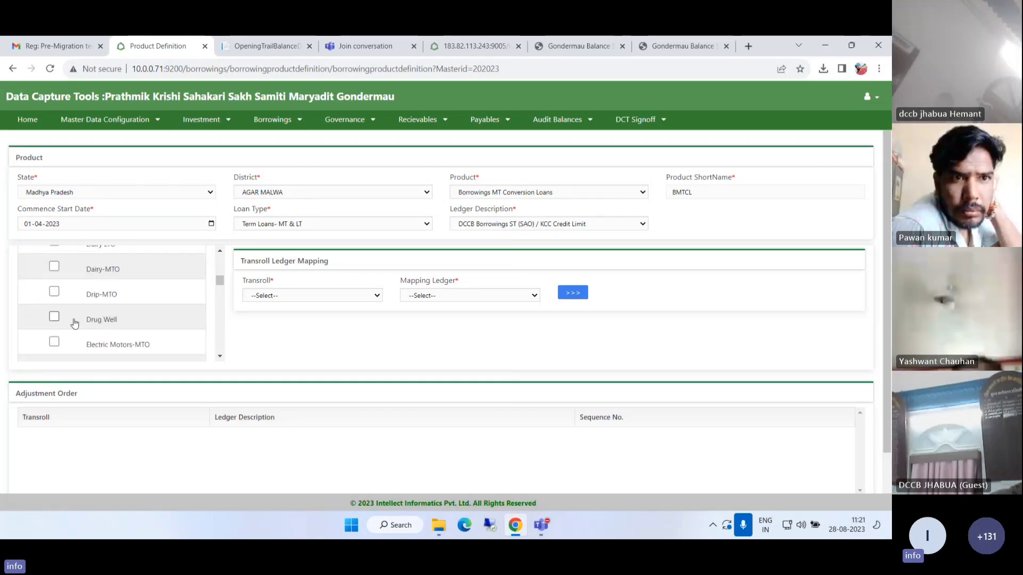
Step: Set the transroll to Charges, the ledger description to DCCB Borrowings MT Agri Loans and the mapping ledger to DCCB Borrowing MT Loans
click(312, 297)
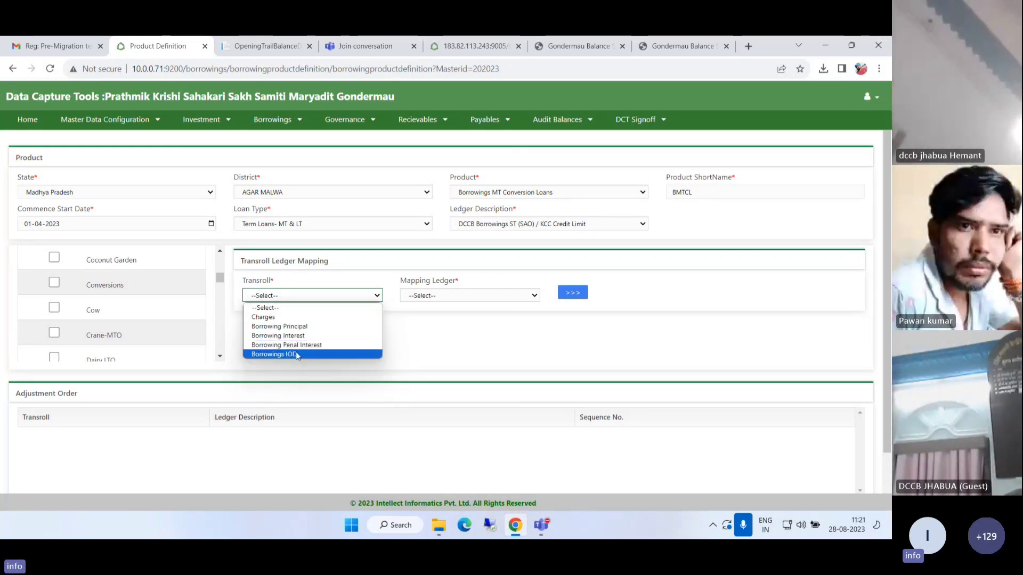
click(281, 316)
click(438, 296)
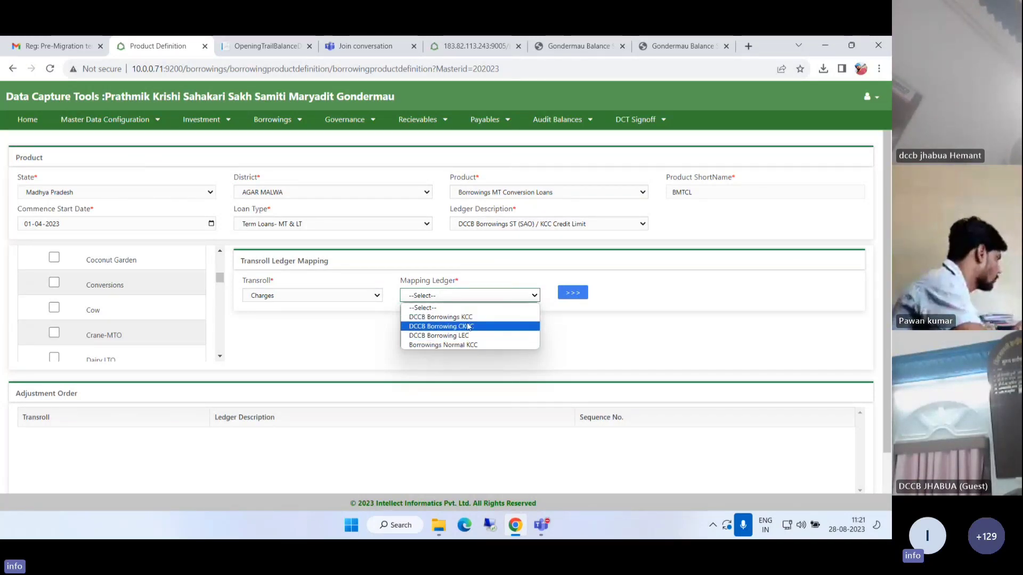
click(526, 221)
click(460, 305)
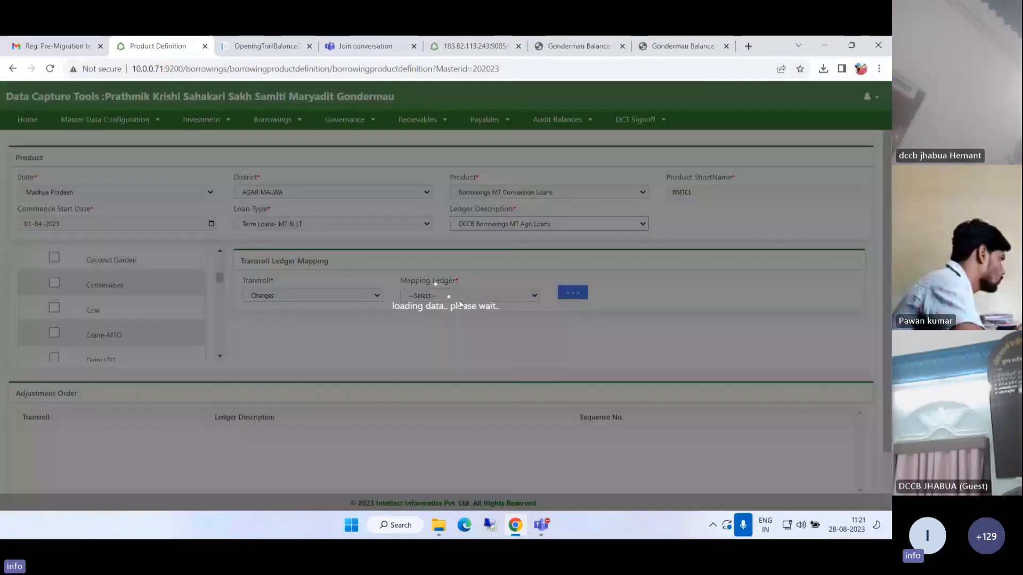
click(467, 299)
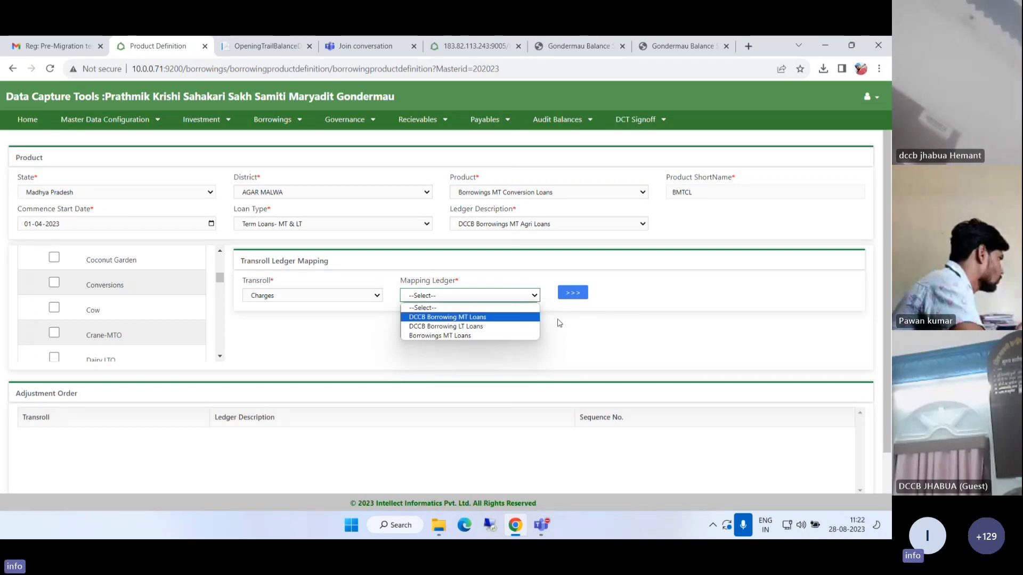
click(484, 320)
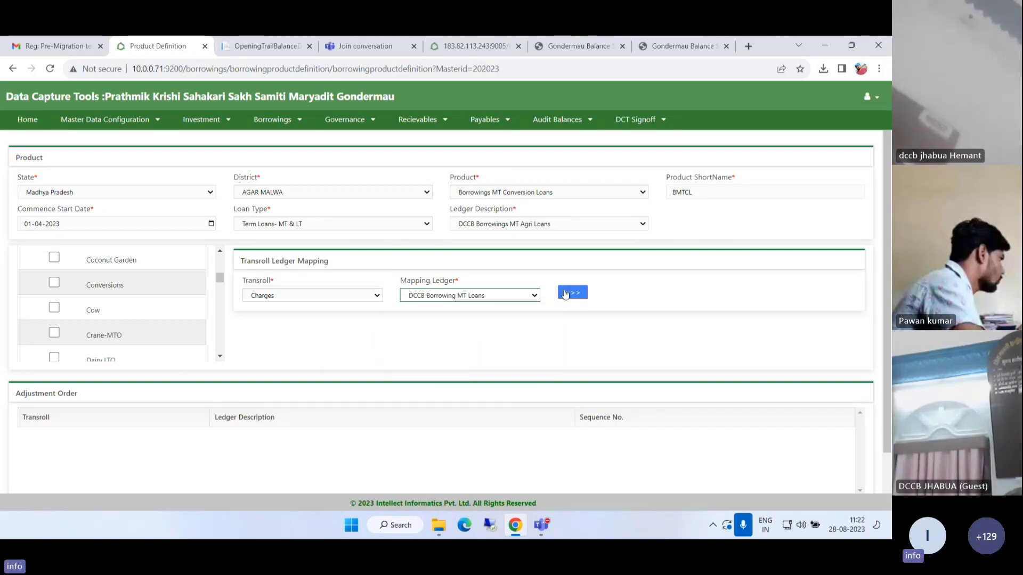
Step: Examine the remaining transroll choices and the Adjustment Order section of the borrowings product definition
click(373, 296)
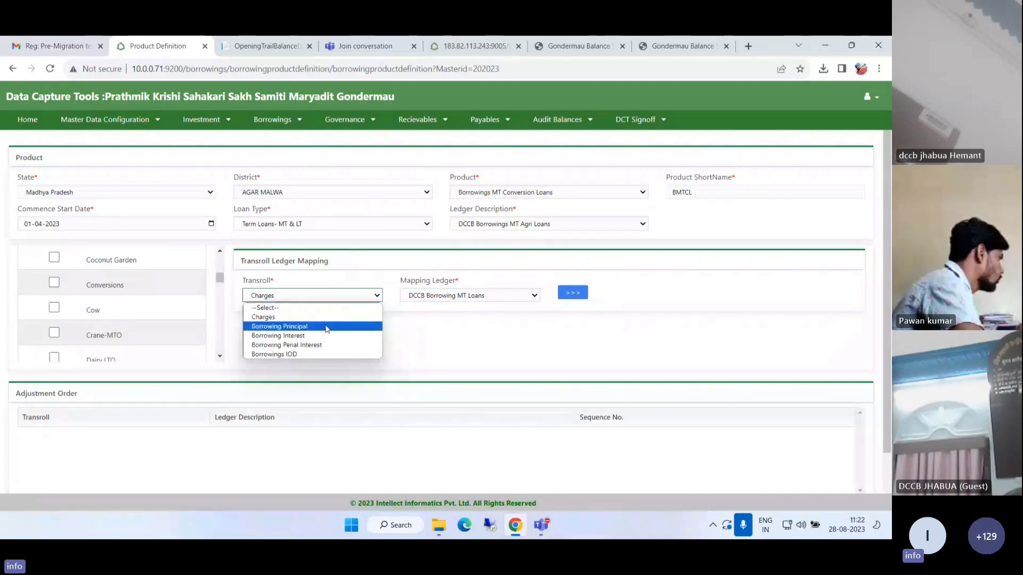
key(Down)
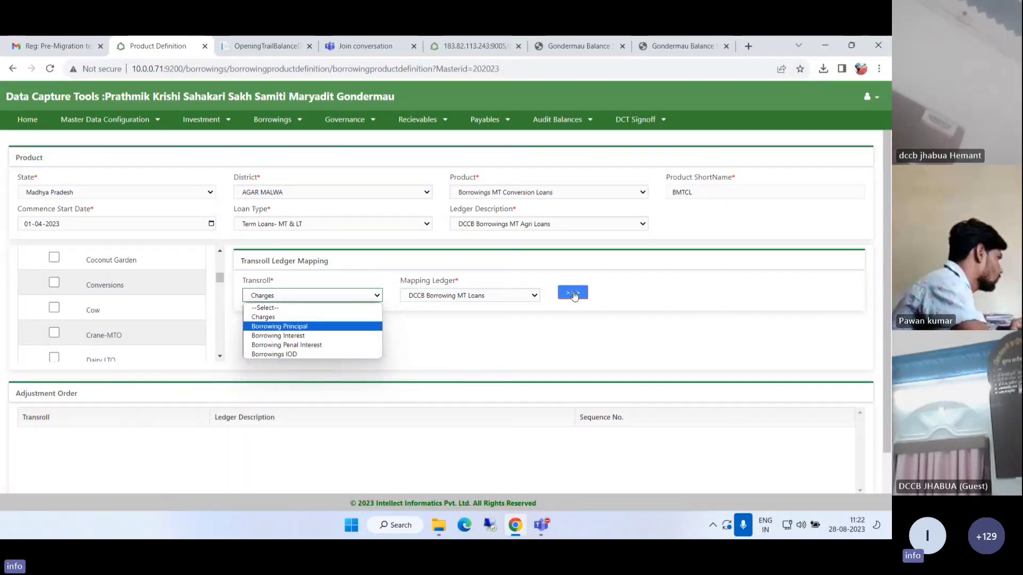
scroll(344, 378, down, 2)
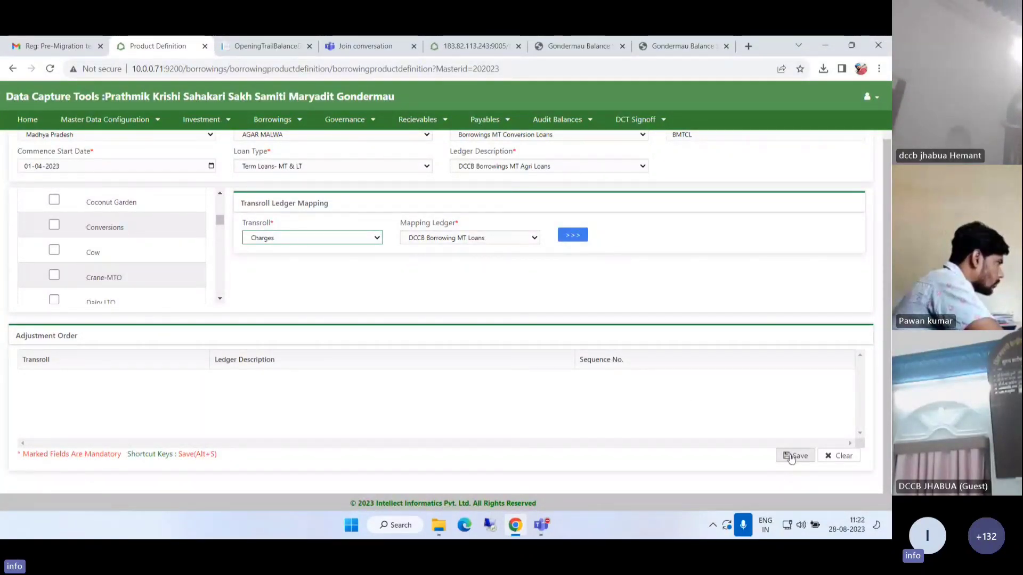
scroll(512, 333, up, 2)
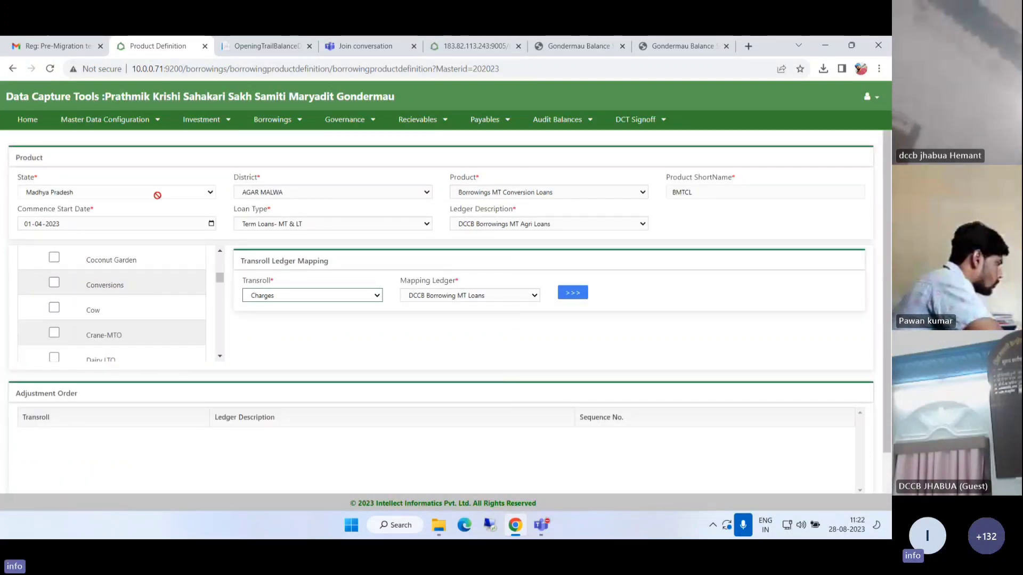
Step: Open the Scale Of Finance page in the loans master data configuration
click(104, 120)
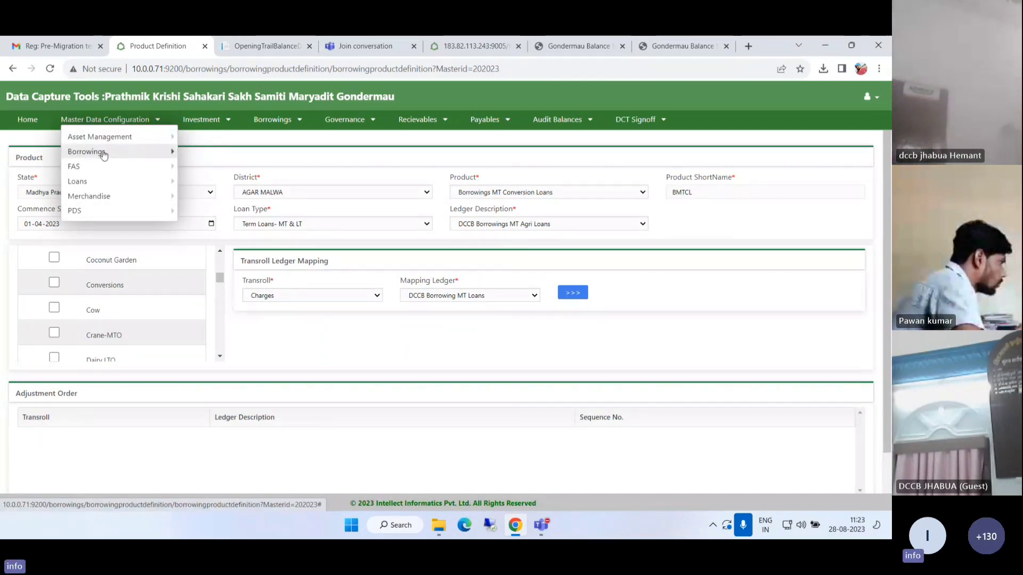
click(105, 185)
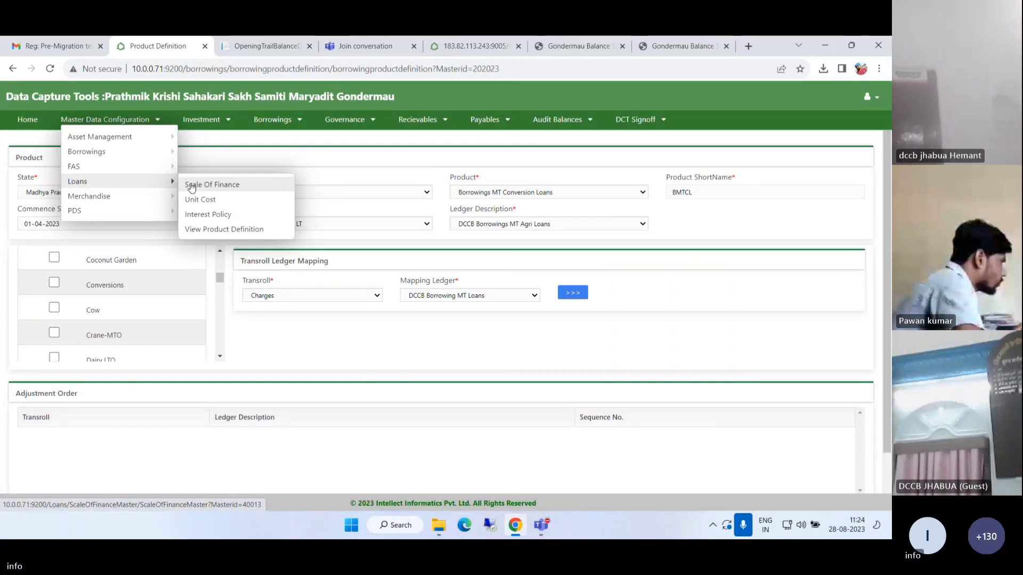
click(745, 528)
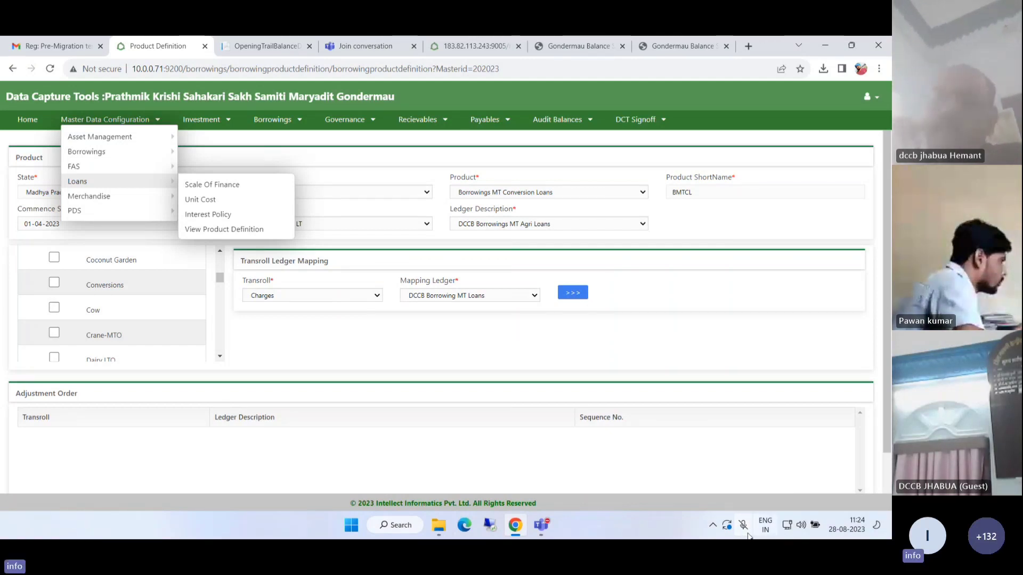
click(743, 529)
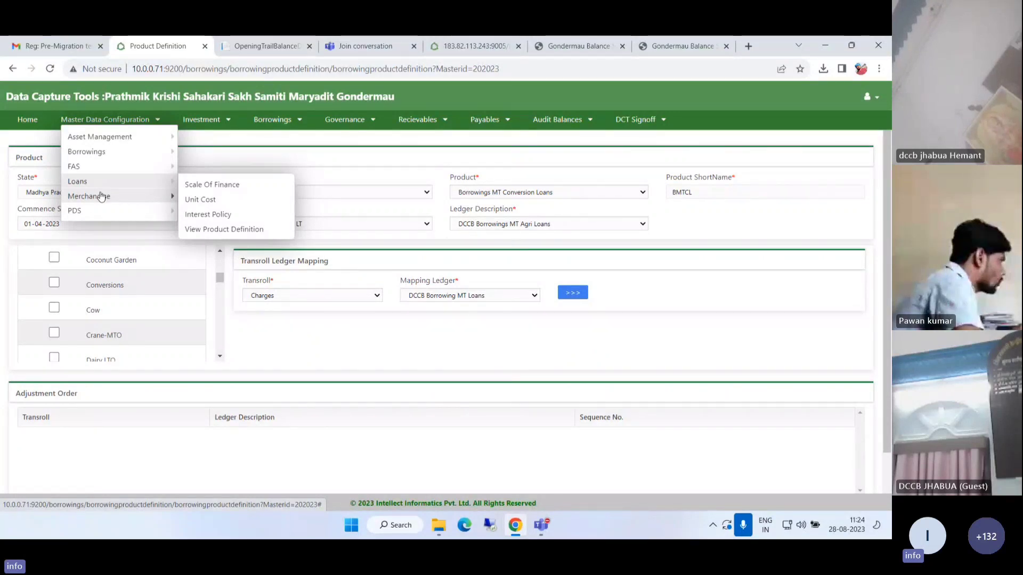
click(225, 186)
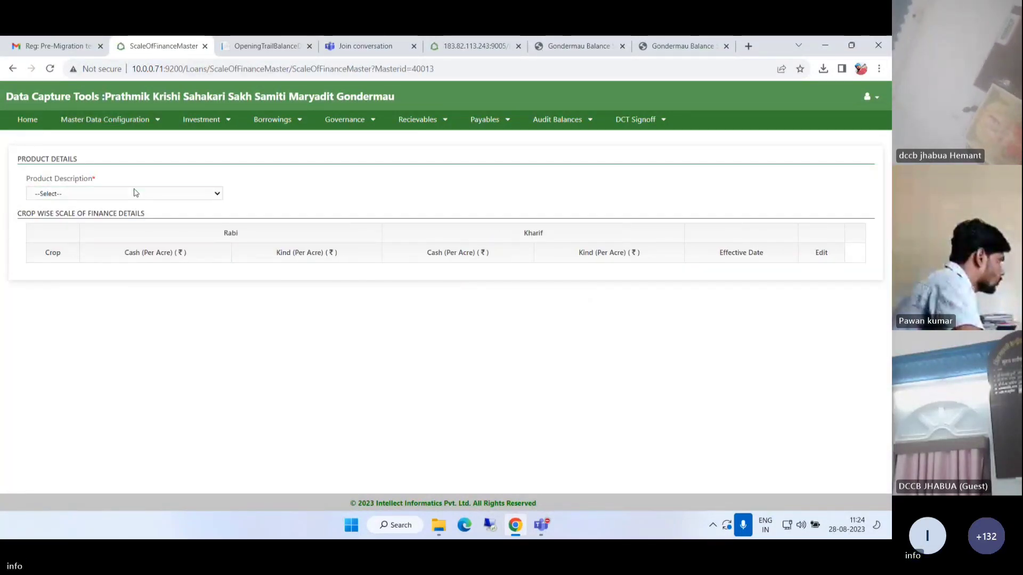
Step: Select the product Normal KCC, examine the crop choices in its Add Scale Of Finance form, and close the form without saving
click(130, 195)
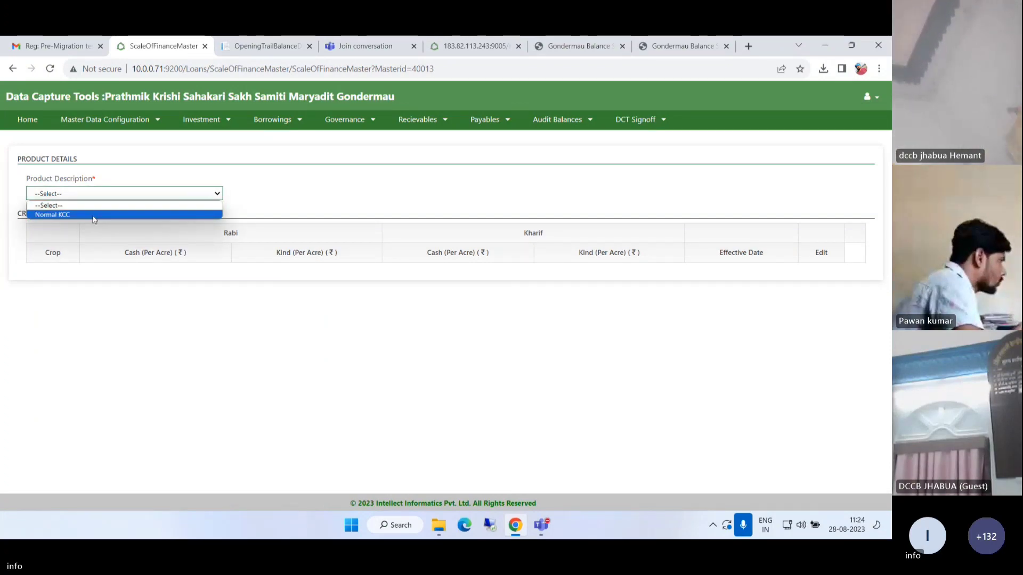
click(52, 215)
click(857, 233)
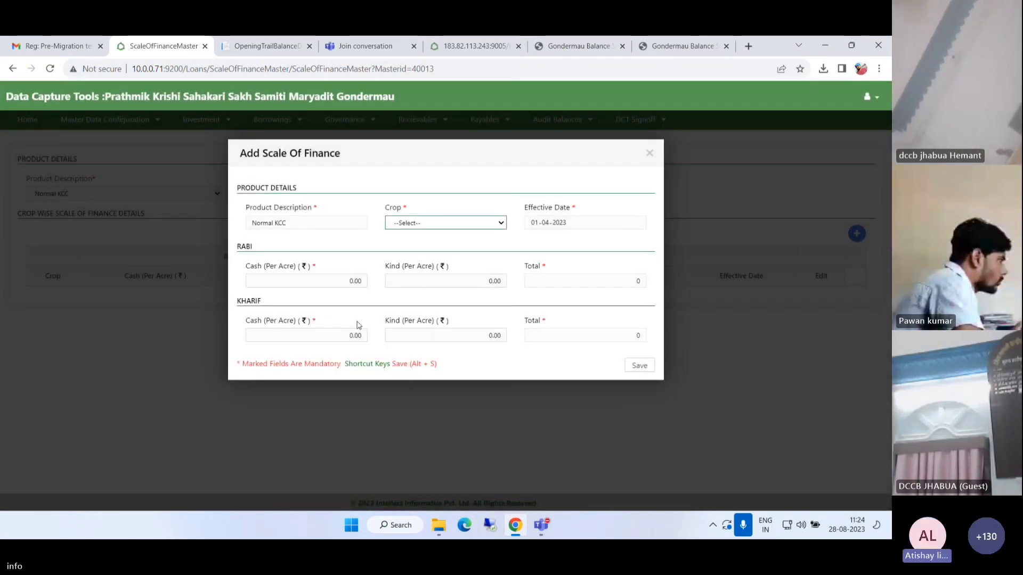
click(415, 227)
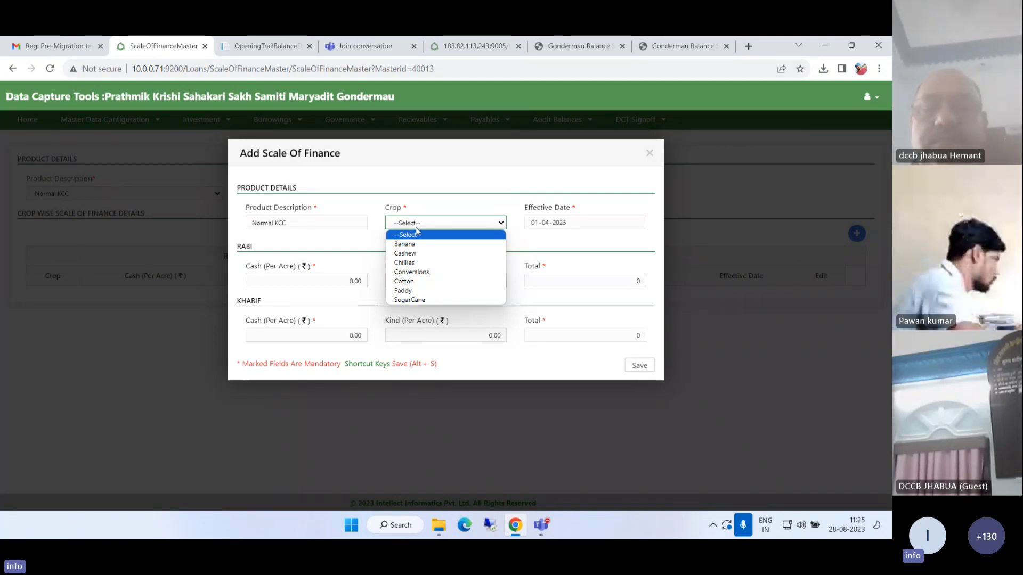
click(650, 155)
click(648, 154)
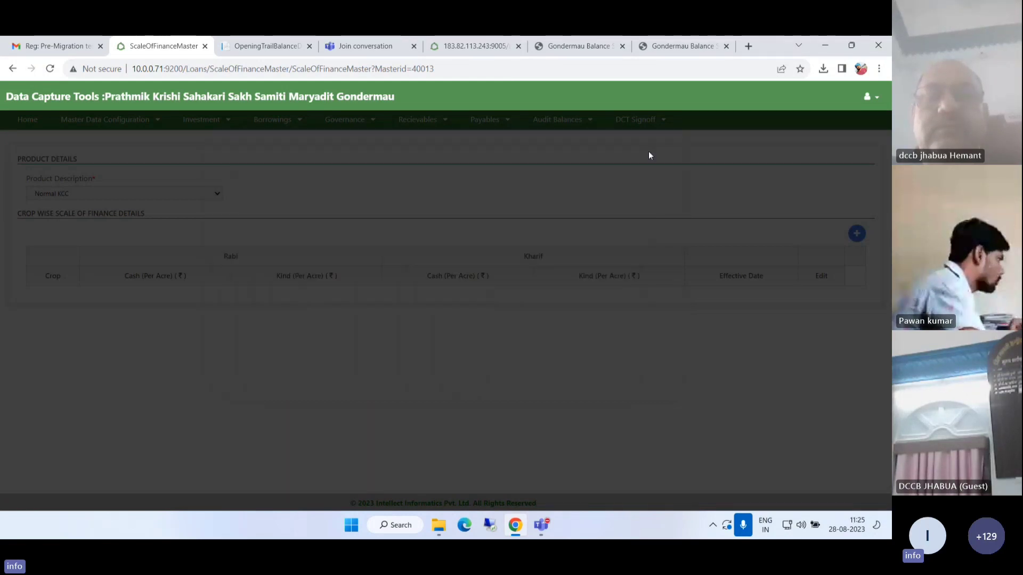
Step: Reopen the loans Scale Of Finance page, select Normal KCC and open the form for adding a new entry
click(75, 119)
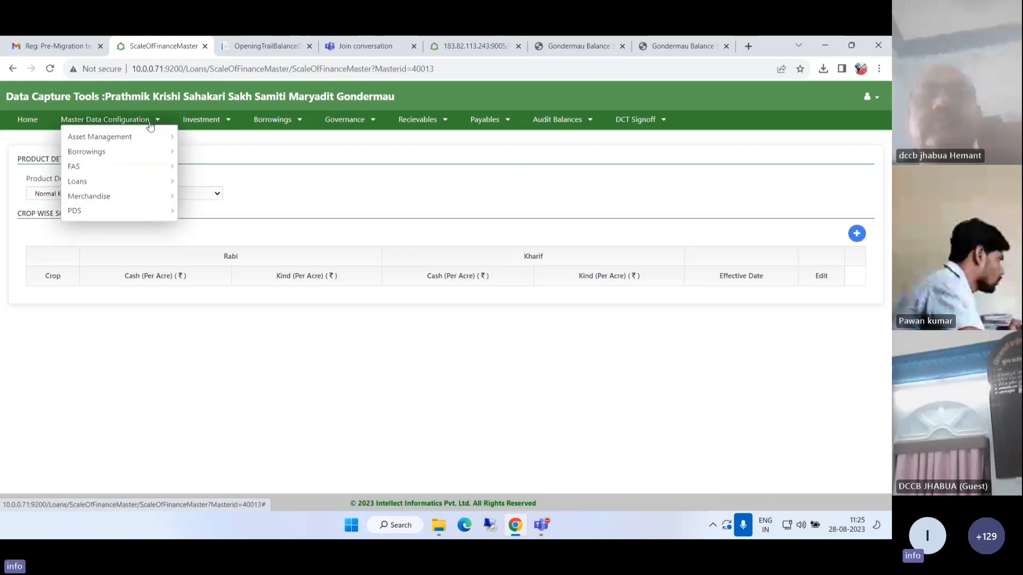
mouse_move(149, 183)
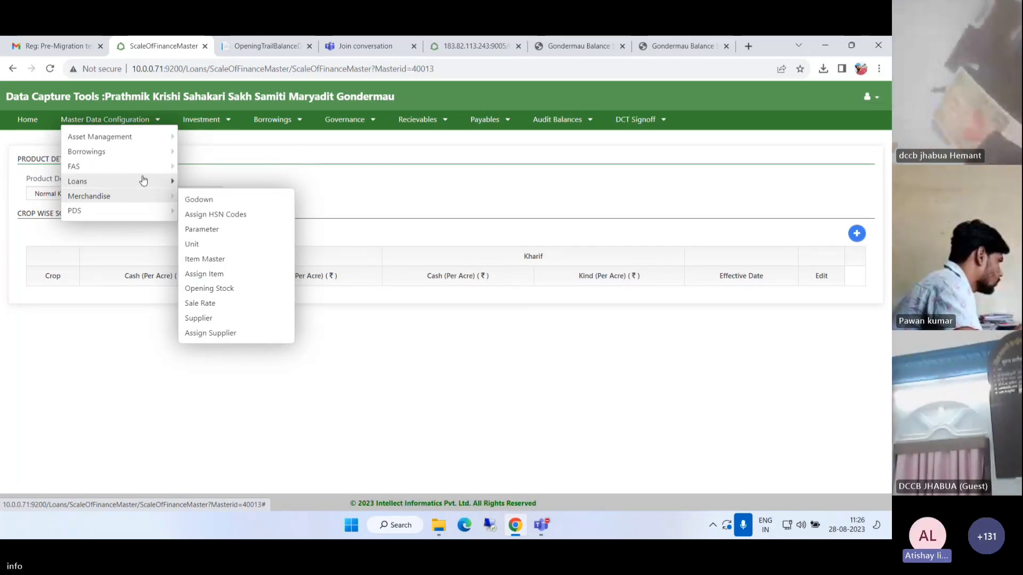
click(169, 183)
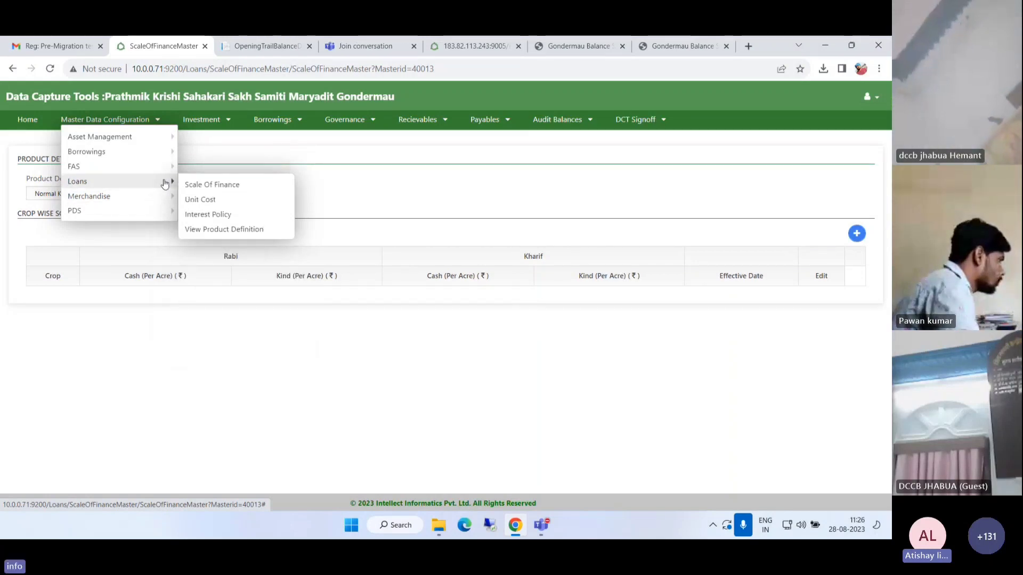
click(247, 184)
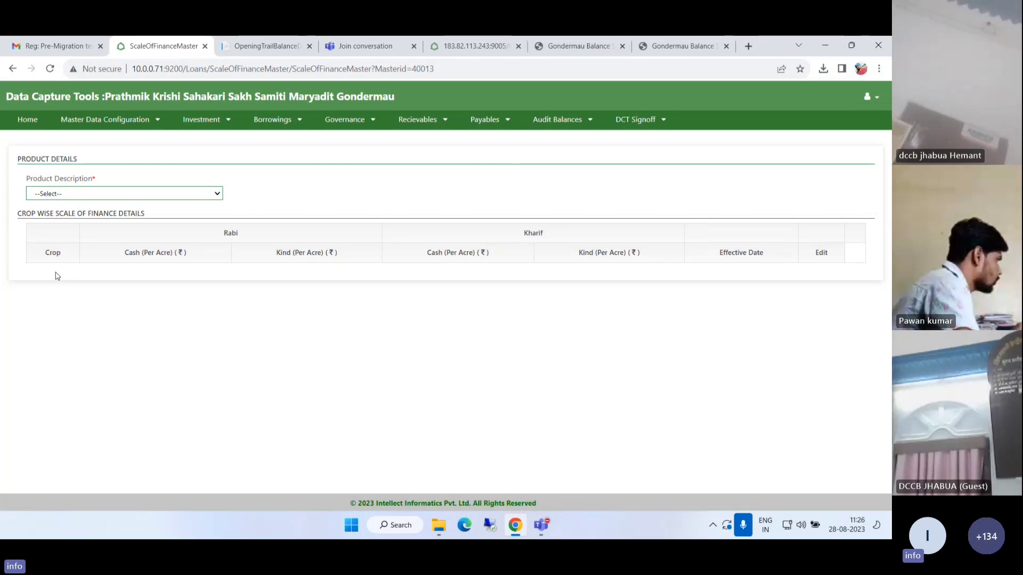
click(185, 198)
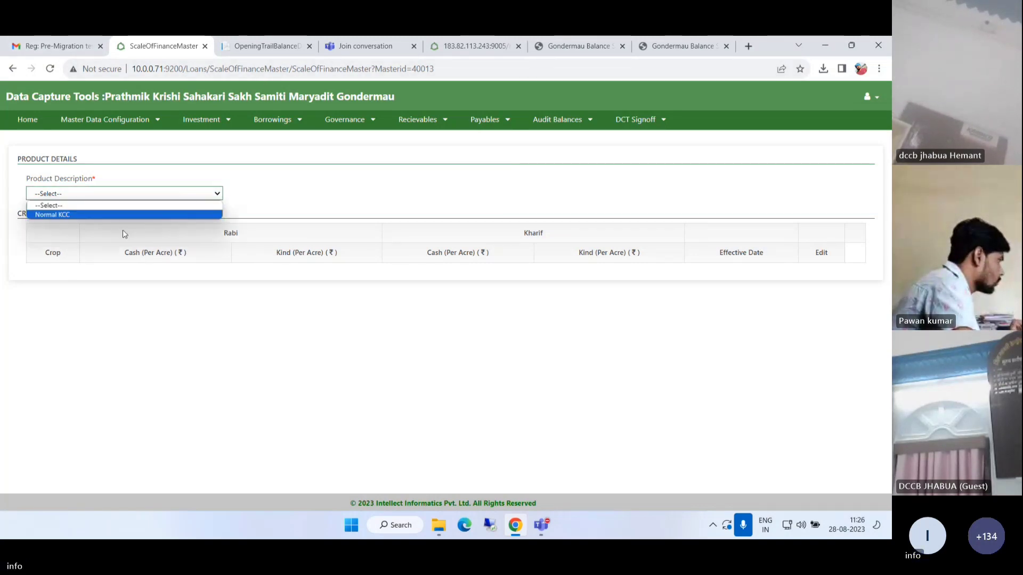
click(122, 213)
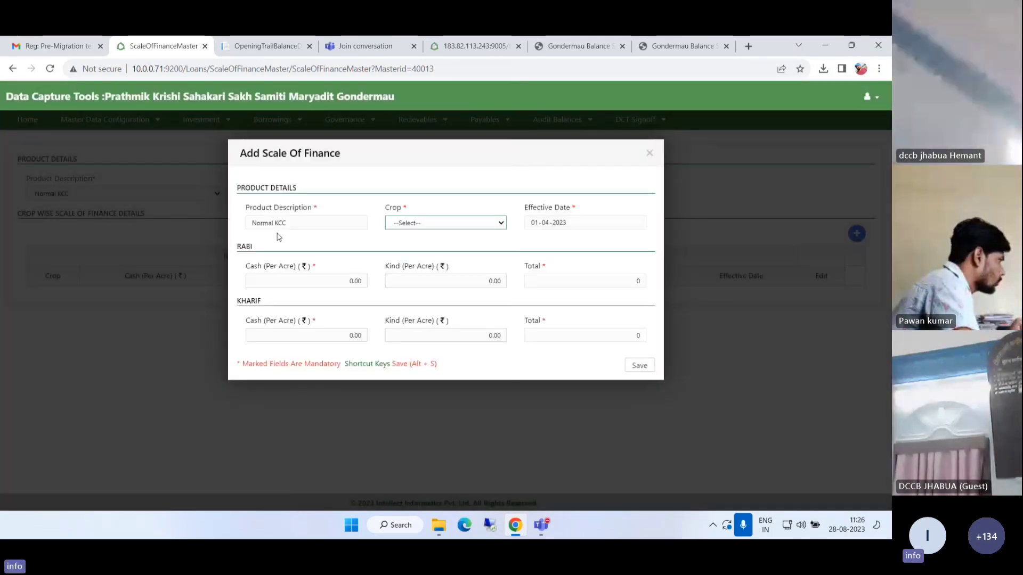
Step: Choose the crop Paddy and enter Rabi per-acre amounts of 30000 cash and 250000 kind in the Scale Of Finance form
click(445, 222)
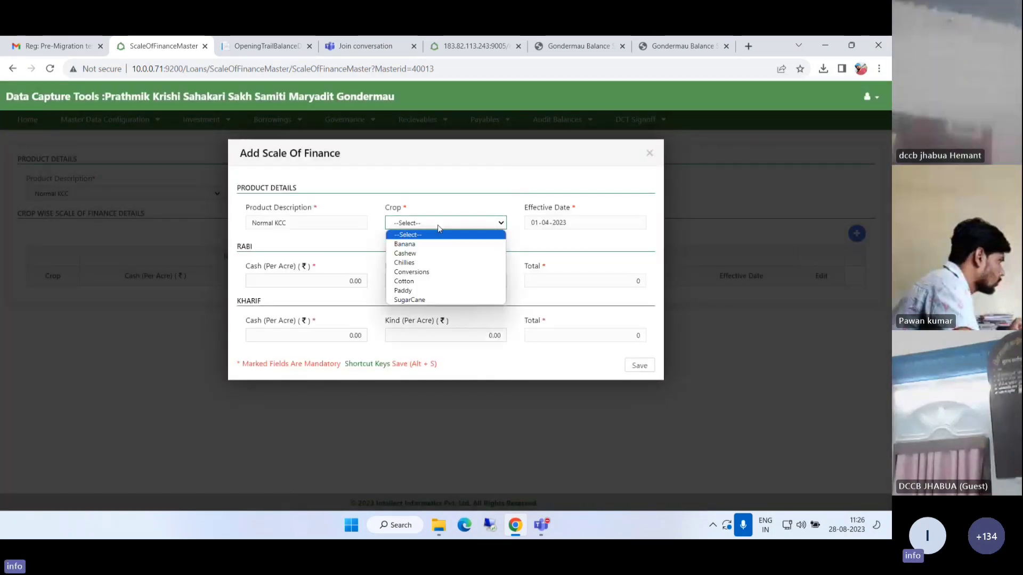
click(428, 291)
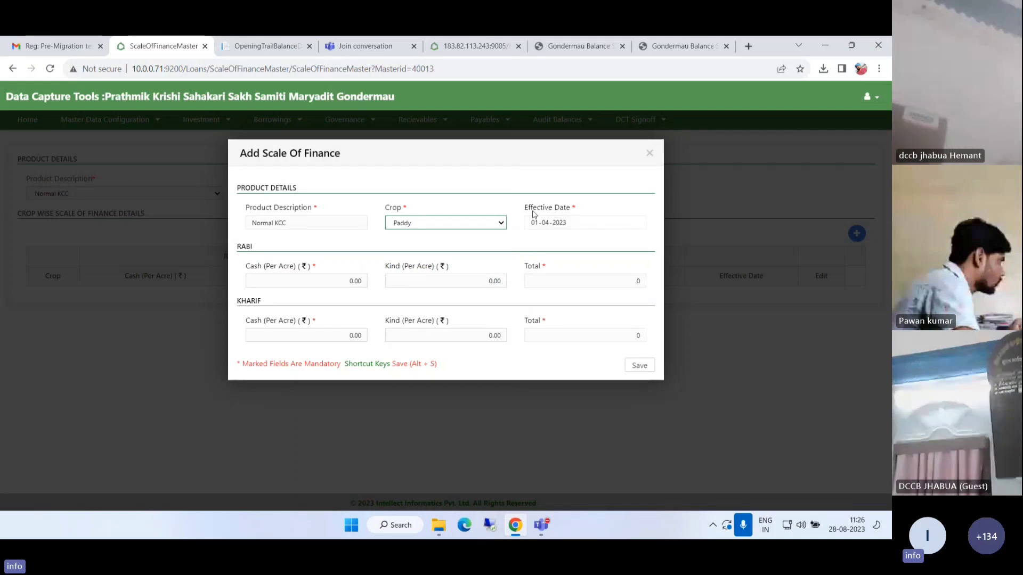
drag(525, 208, 575, 210)
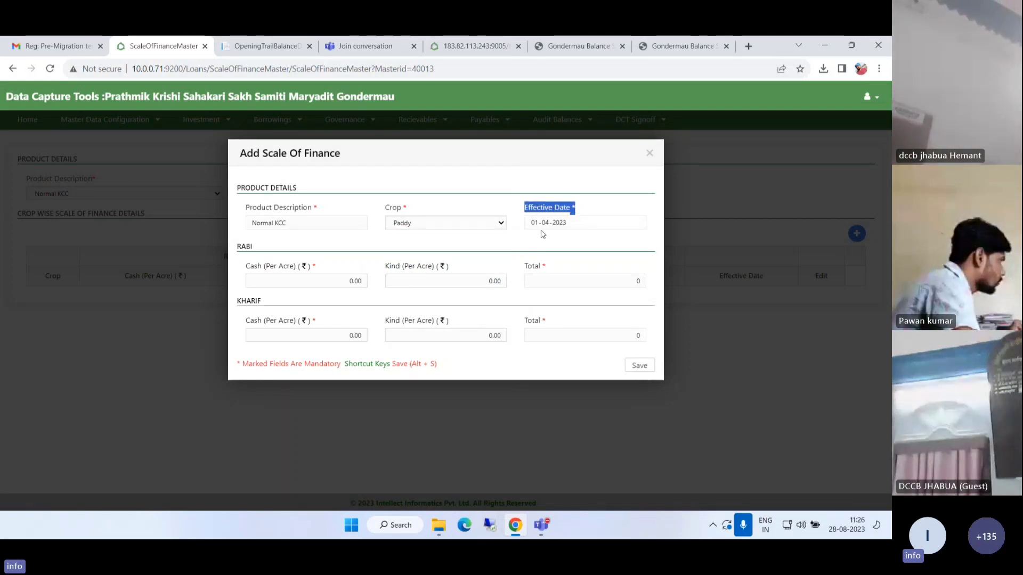
click(344, 281)
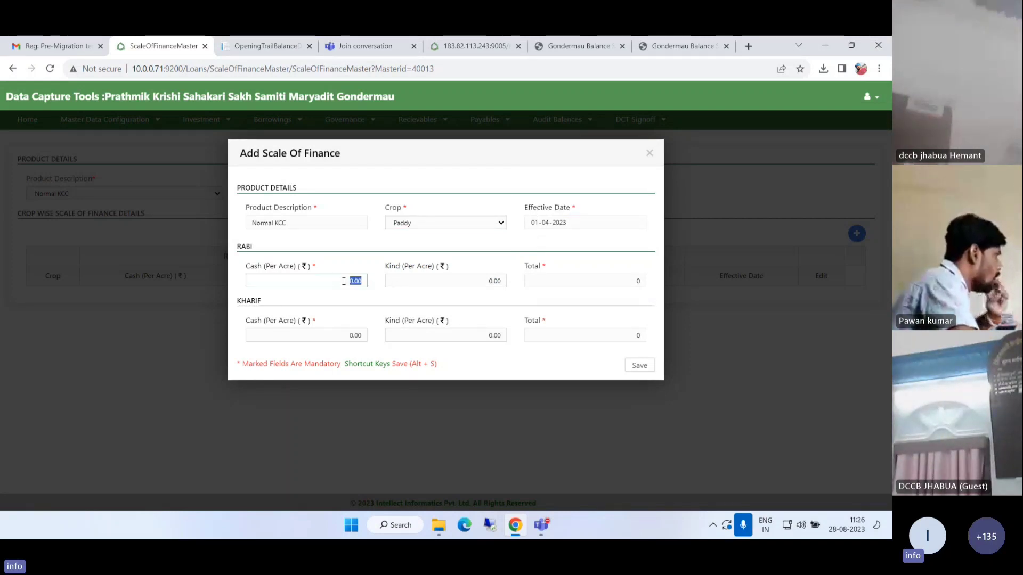
text(30000)
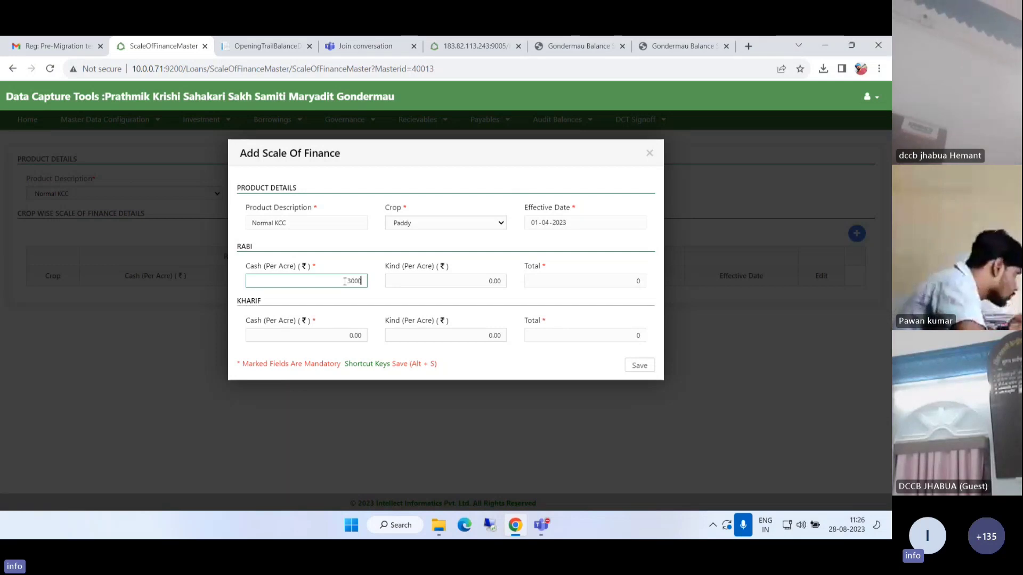
click(446, 282)
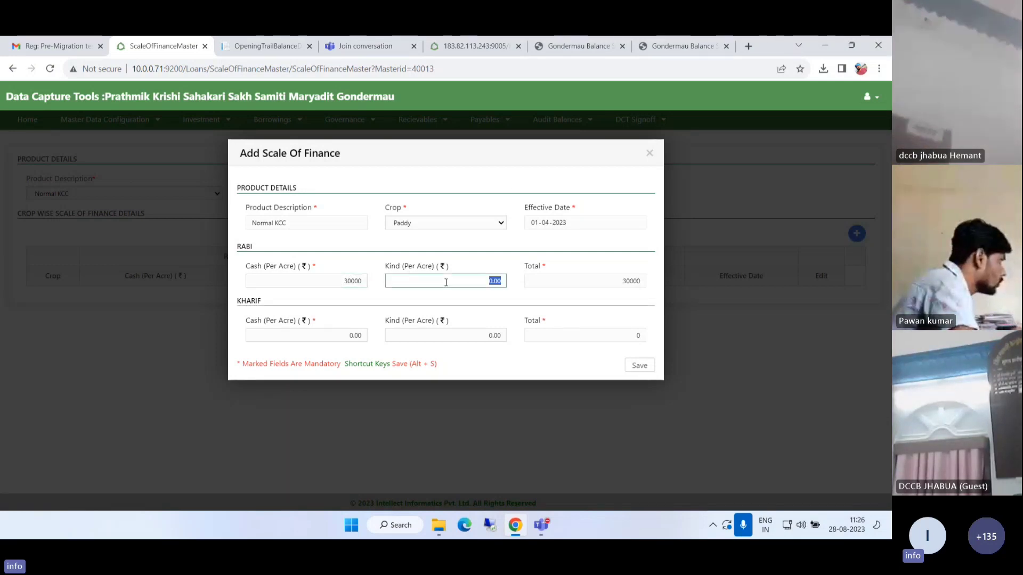
text(250000)
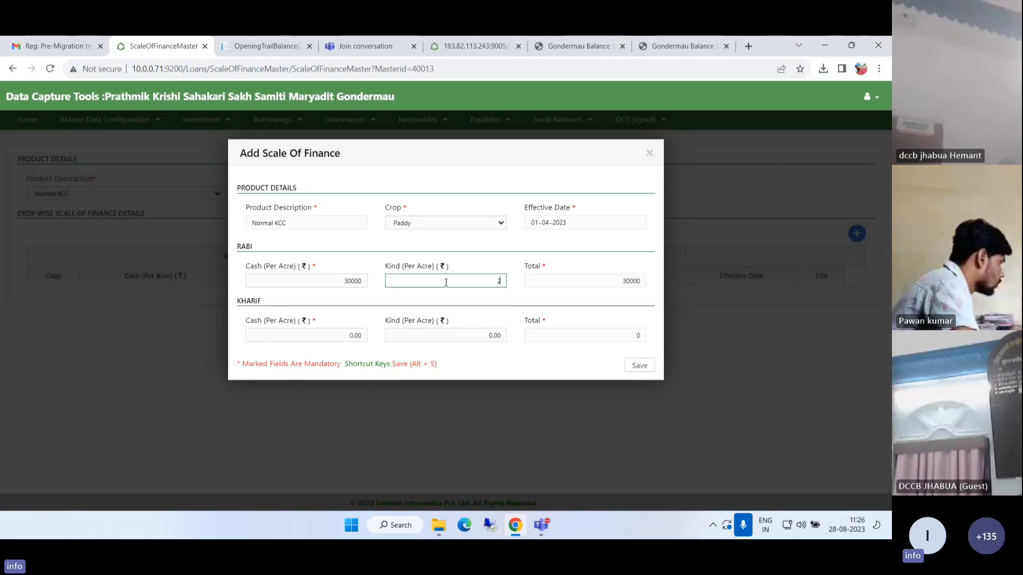
click(464, 300)
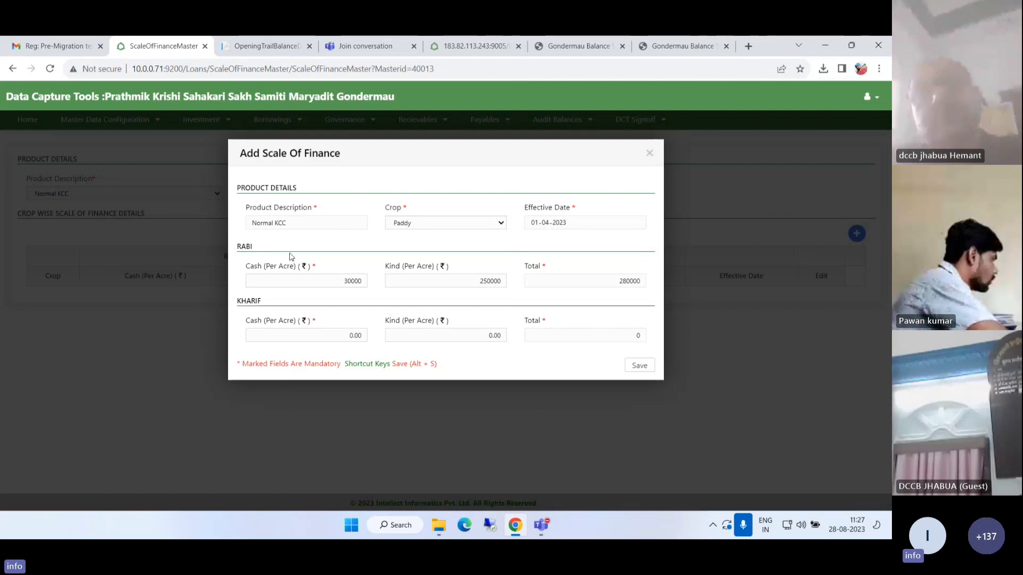
Step: Enter Kharif per-acre amounts of 35000 cash and 25000 kind for Paddy, and close the form without saving
click(336, 332)
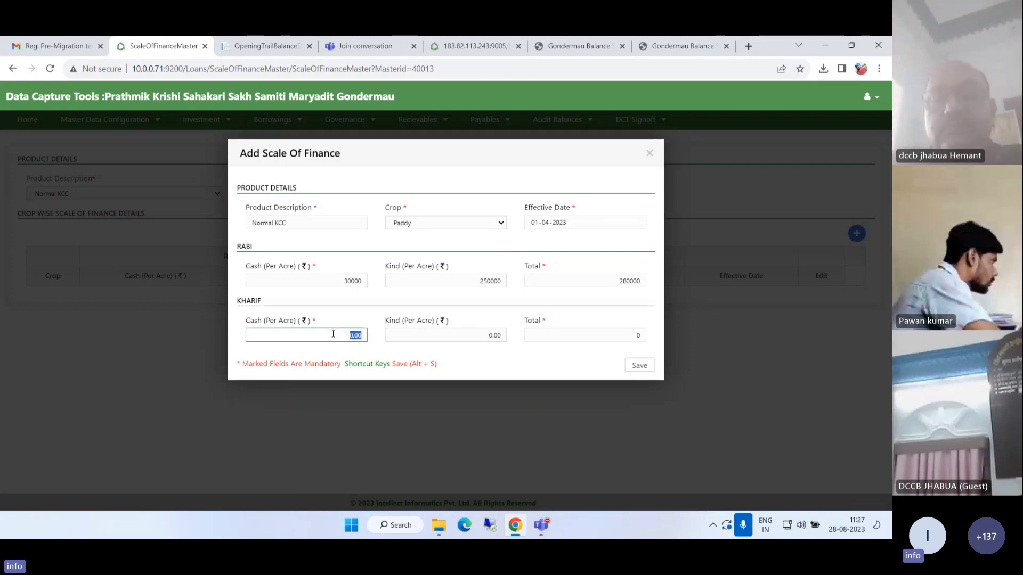
text(35000)
click(439, 339)
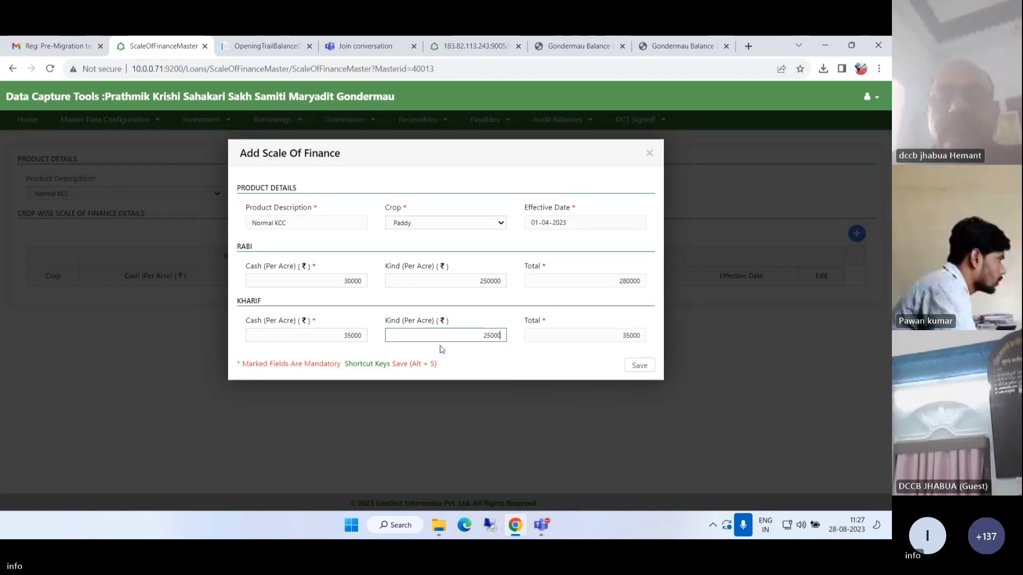
drag(440, 363, 479, 318)
click(513, 282)
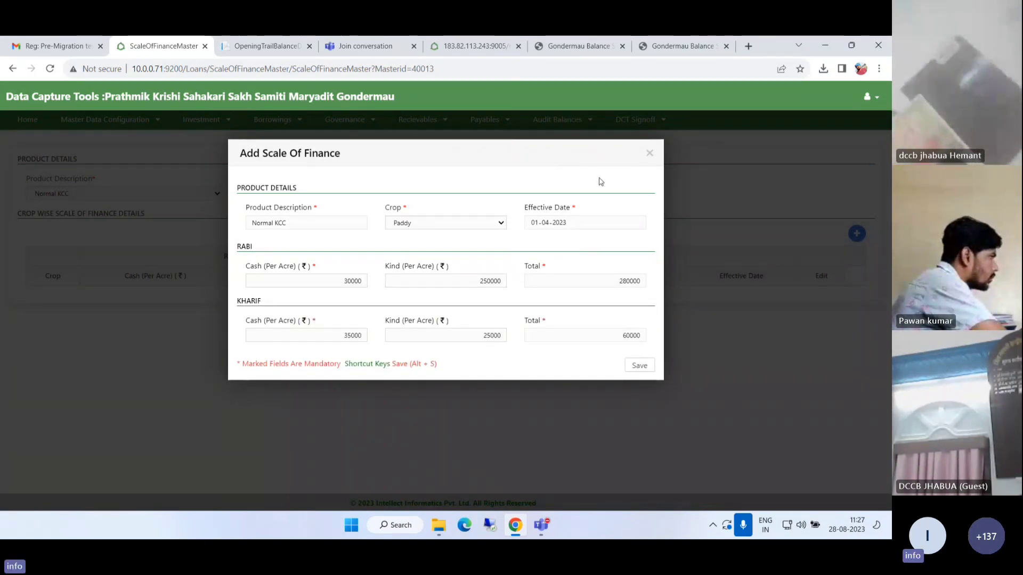
click(650, 154)
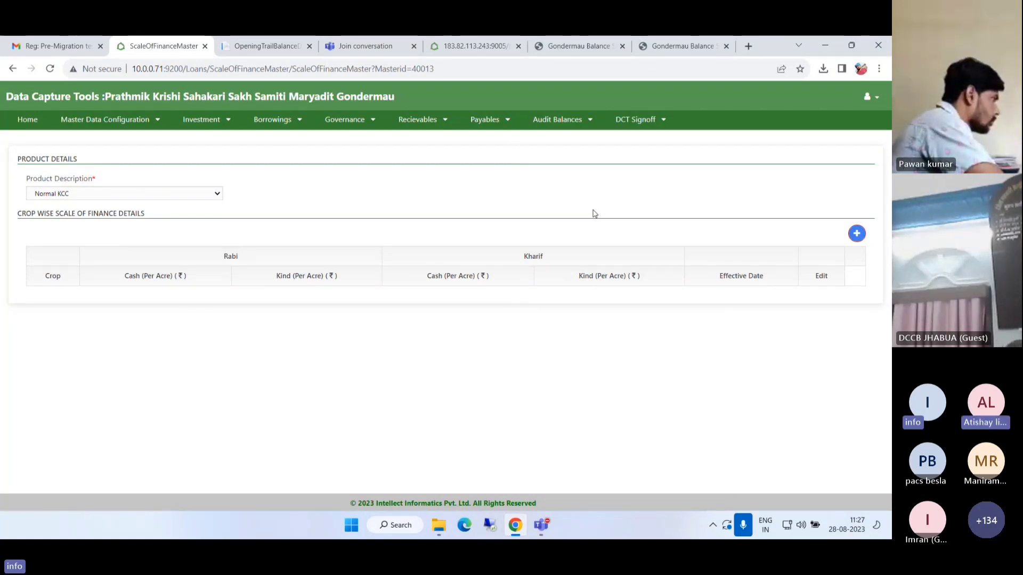
Step: Open the loans Unit Cost page, select the product Medium Term Loans and open the form for adding unit cost details
click(135, 123)
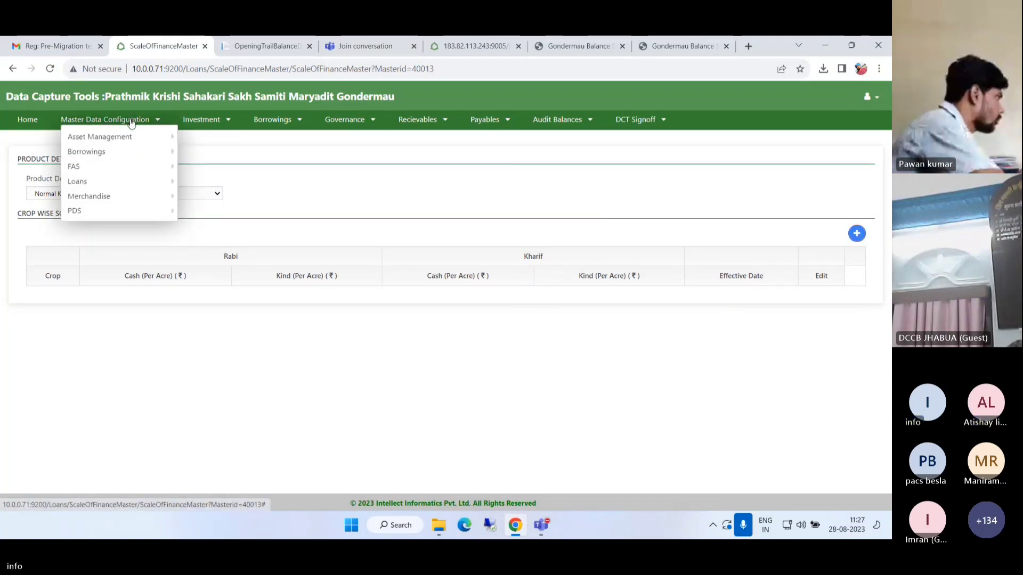
mouse_move(100, 183)
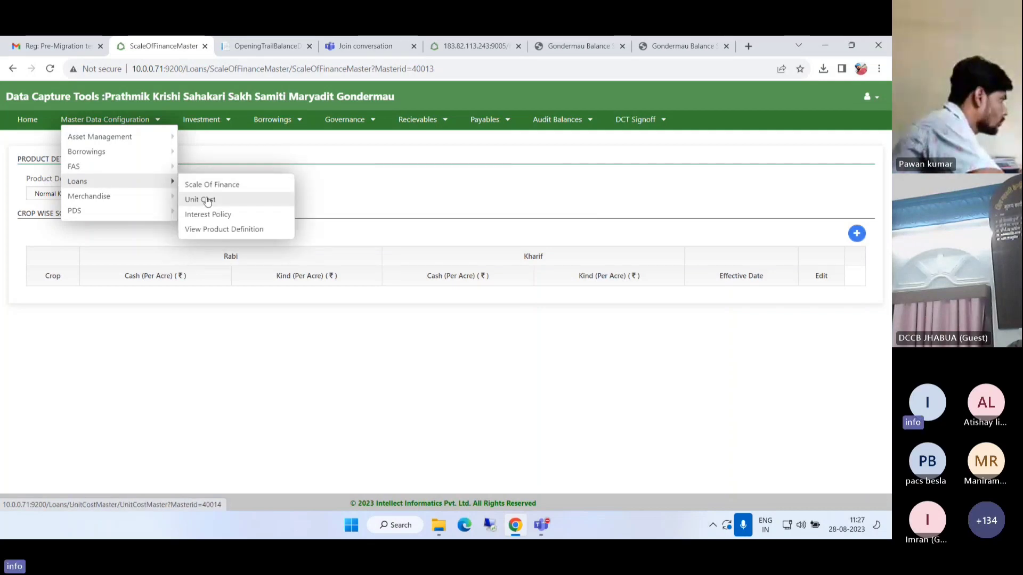
click(204, 199)
click(108, 195)
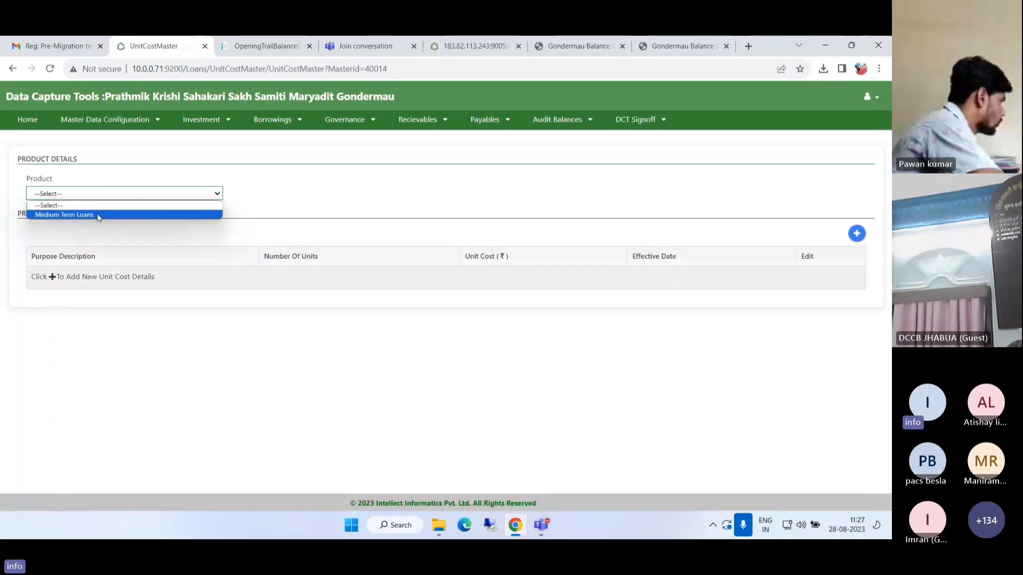
click(98, 215)
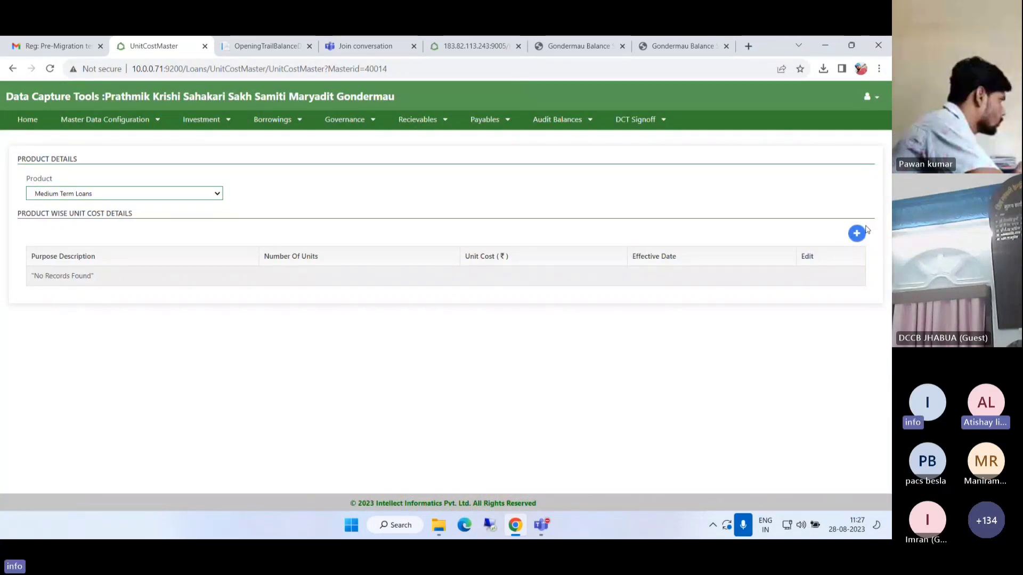
click(861, 235)
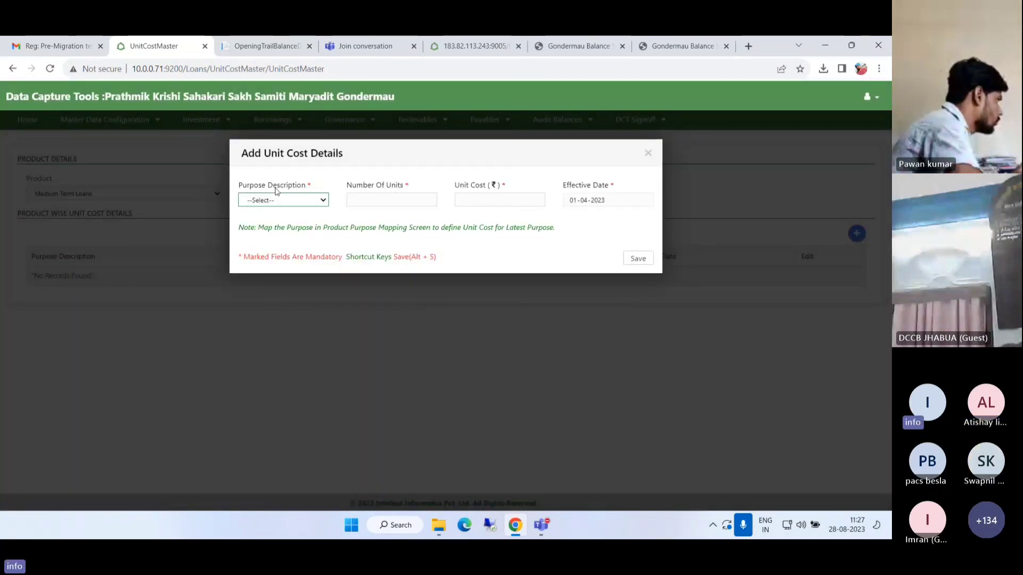
Step: Choose the purpose Dairy-MTO with 1 unit, point out the Unit Cost field, and close the form without saving
click(278, 200)
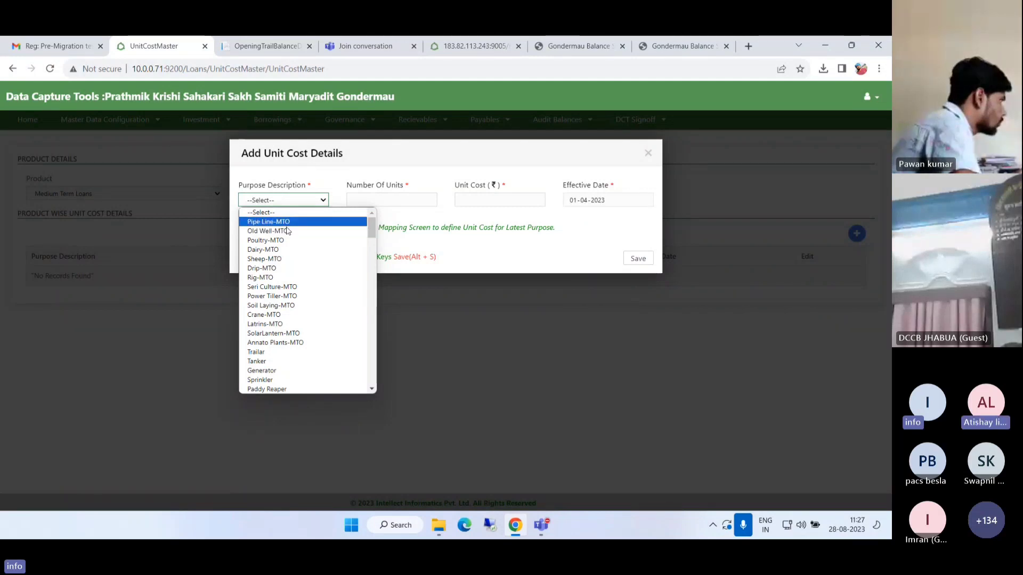
click(277, 259)
click(388, 199)
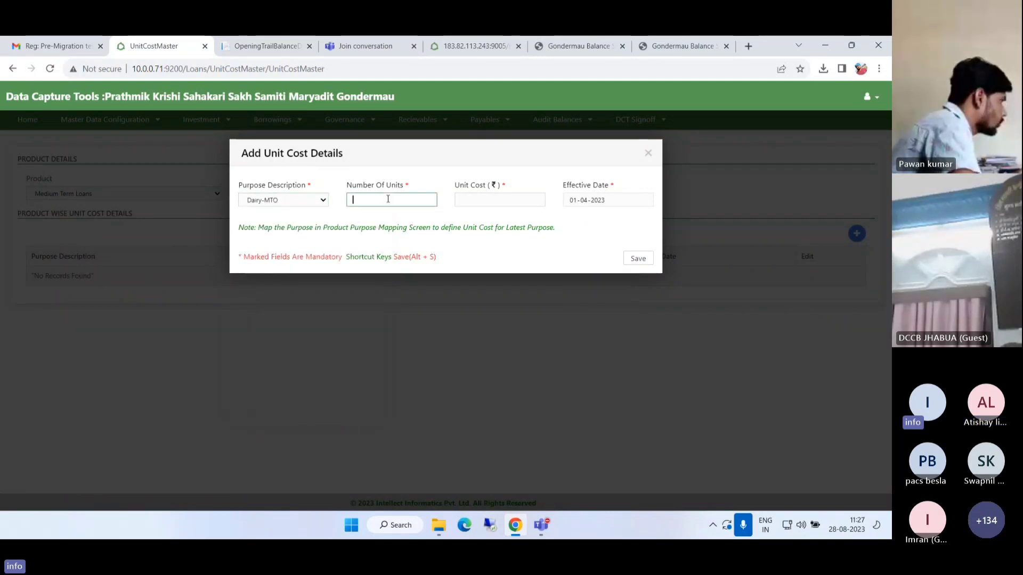
text(1)
click(481, 201)
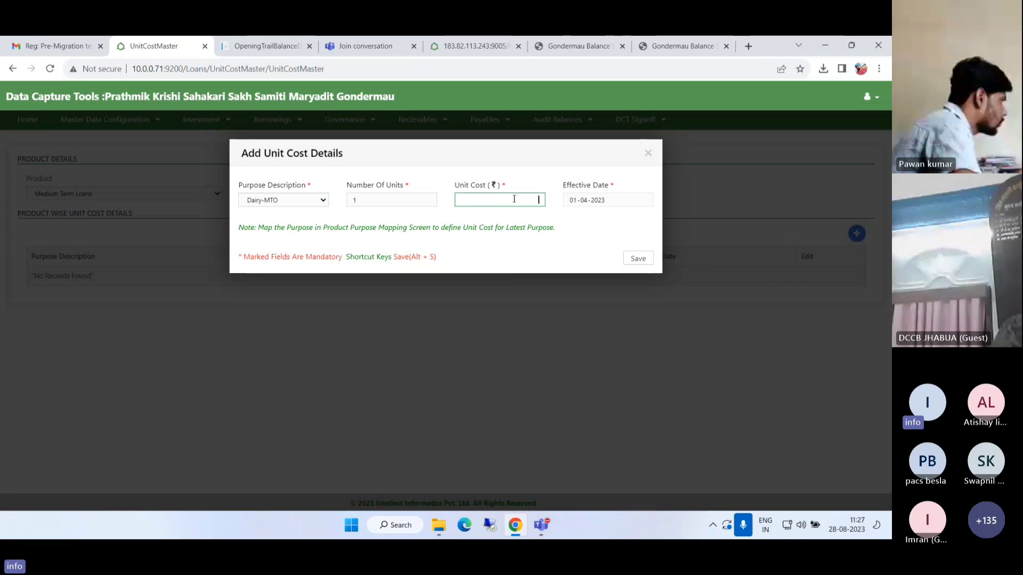
drag(458, 189, 488, 193)
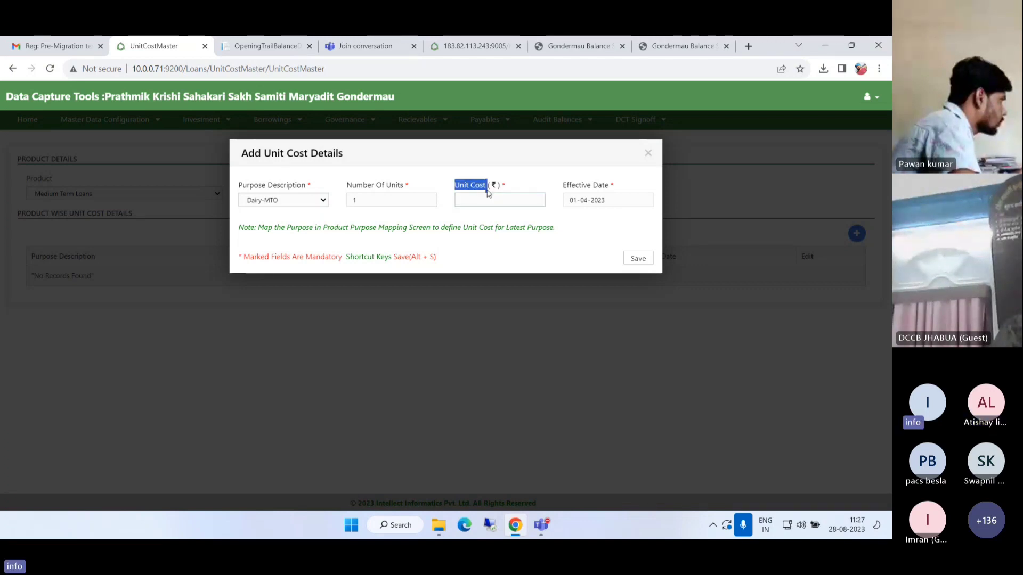
click(491, 201)
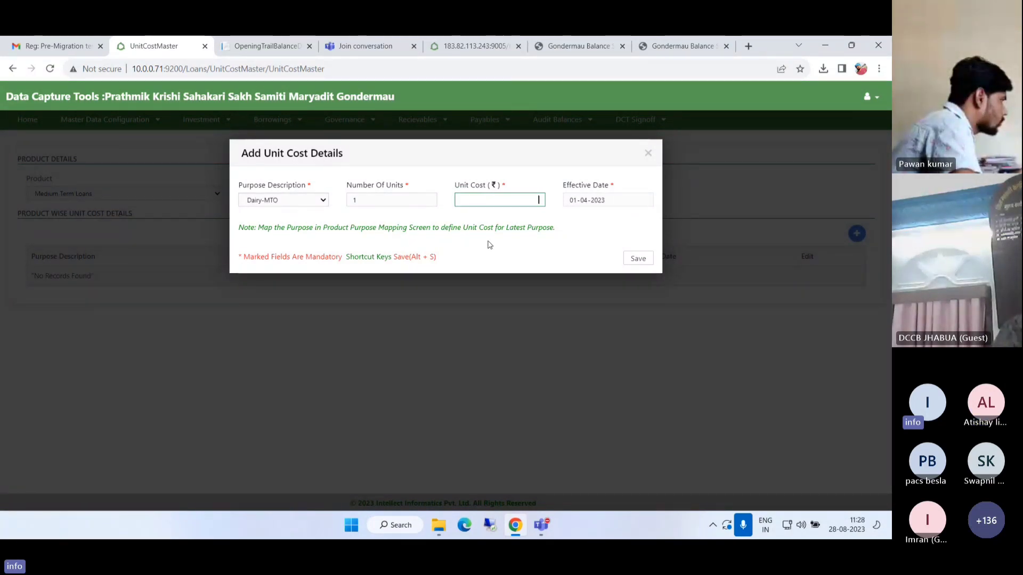
click(647, 154)
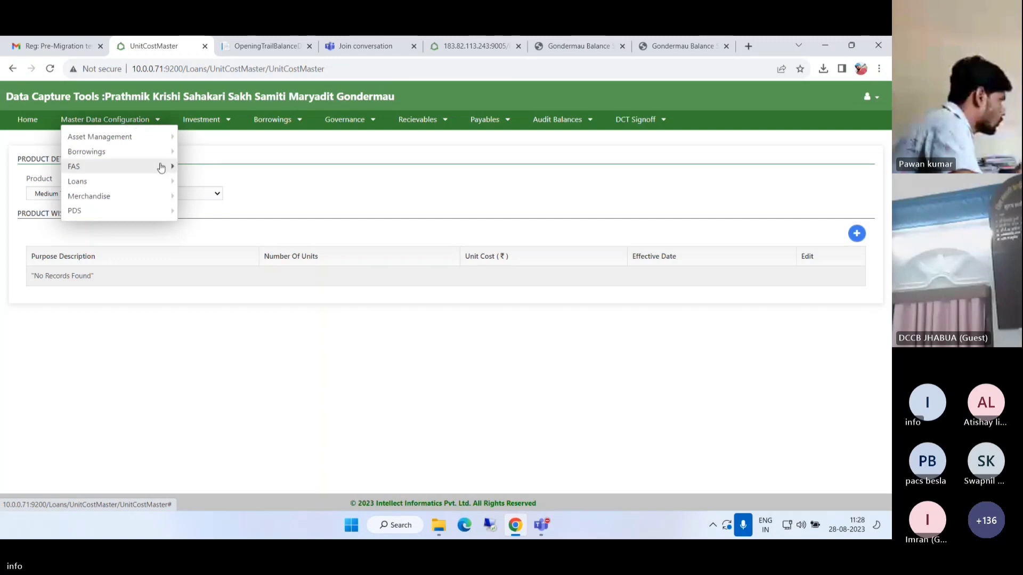
Step: Open the loans Interest Policy page, select the product Normal KCC and review the available product choices
click(166, 182)
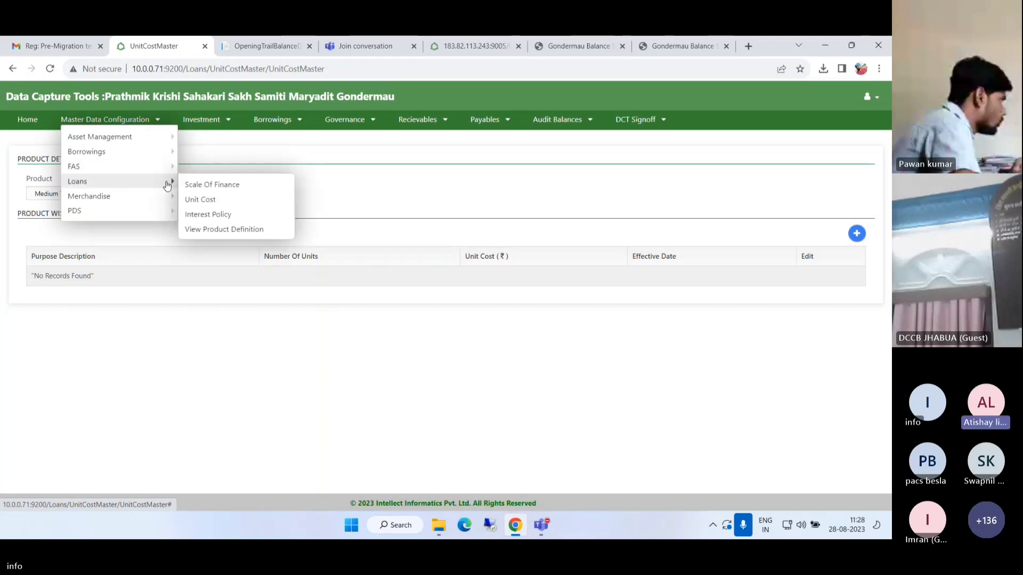
click(255, 224)
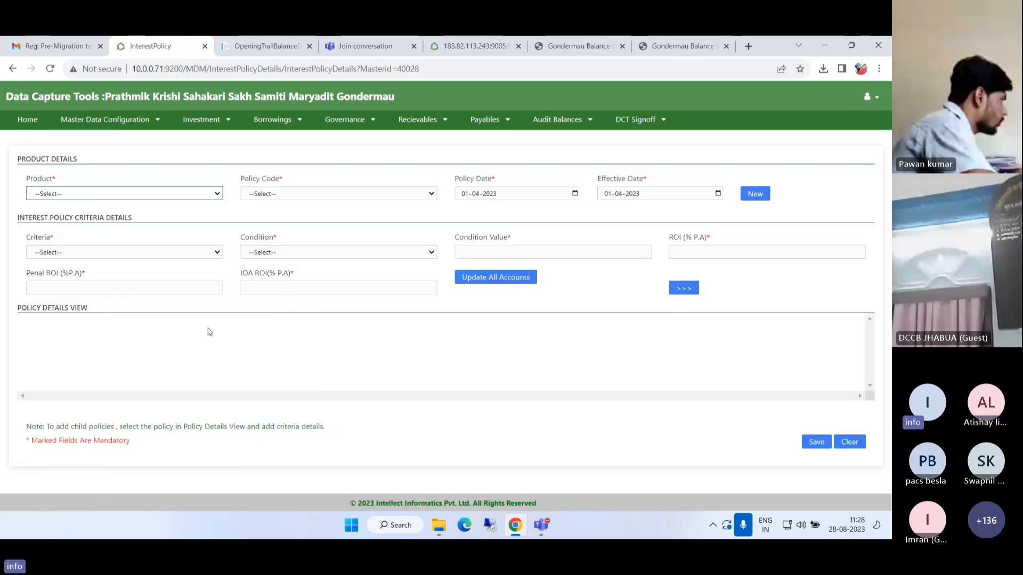
click(122, 194)
click(64, 215)
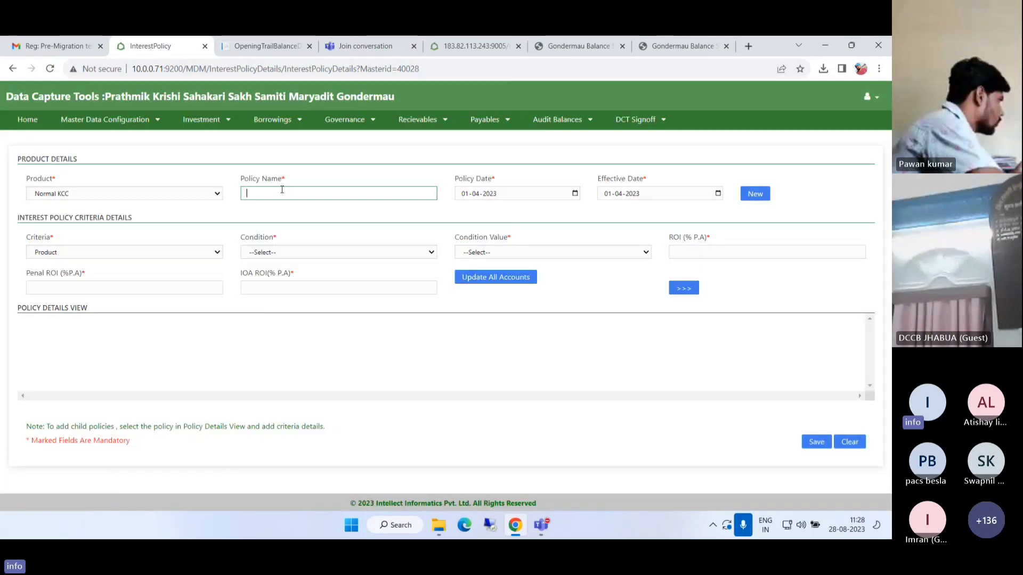
click(155, 198)
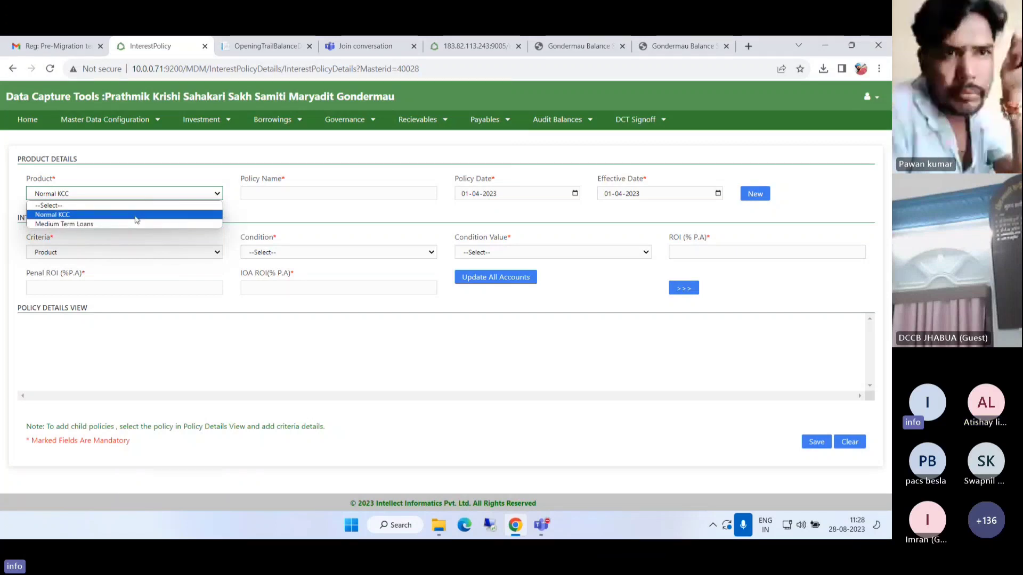
Step: Open the Godown page in the merchandise master data configuration and start adding a new godown
click(137, 124)
click(137, 124)
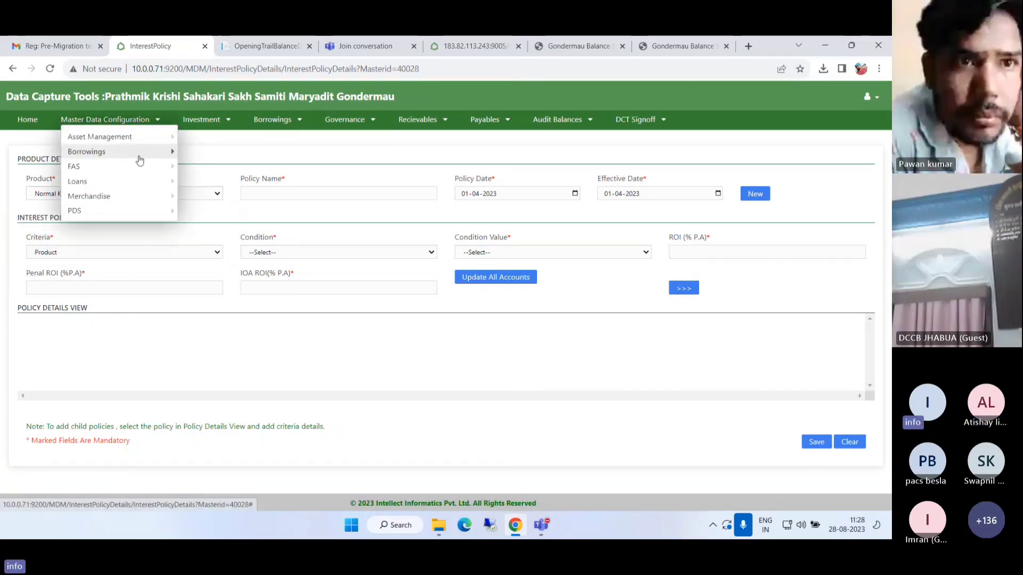
mouse_move(137, 188)
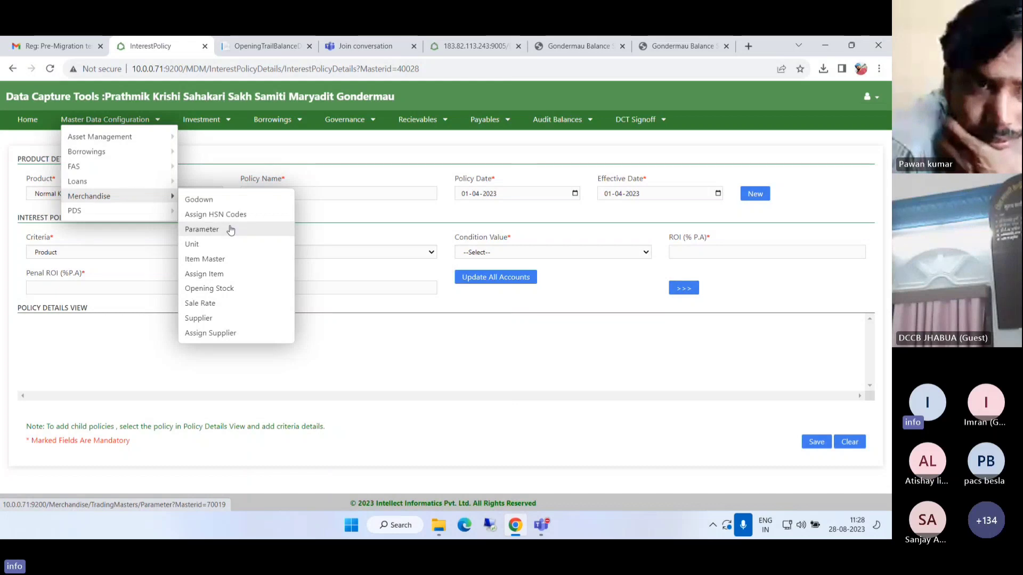
click(217, 203)
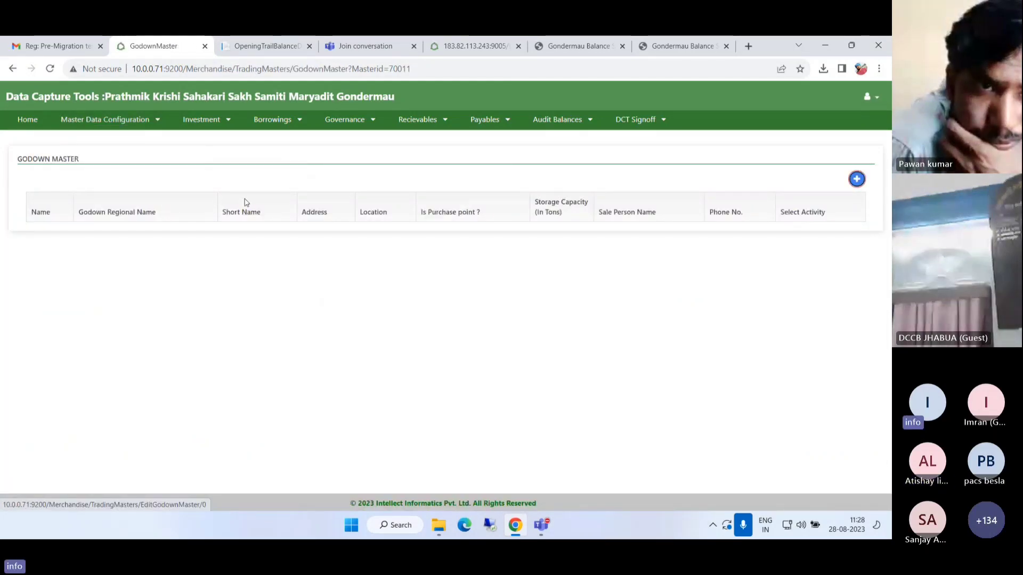
click(856, 179)
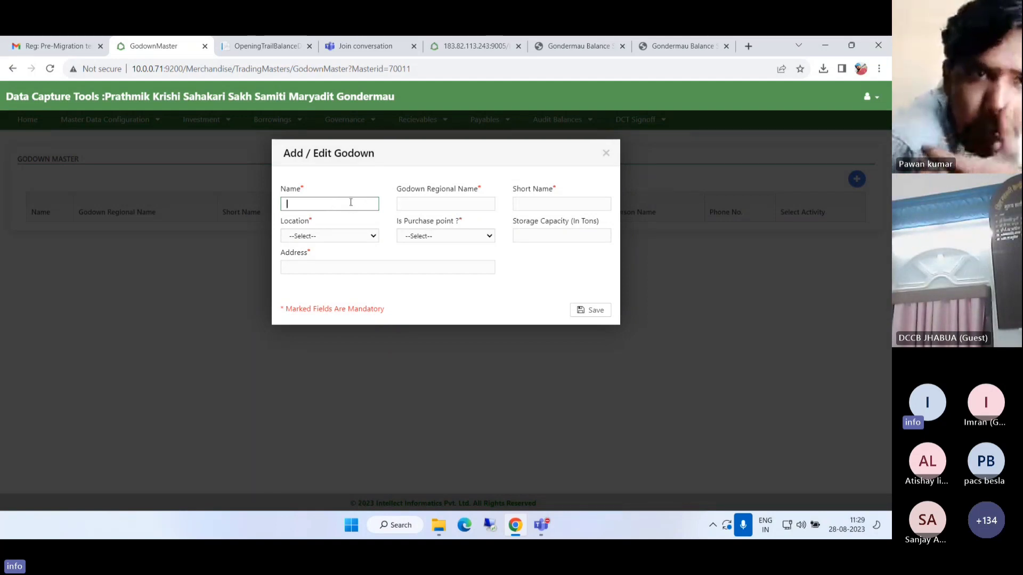
Step: Set the new godown's location to Bishan Khedi and its purchase point option to Yes
click(434, 204)
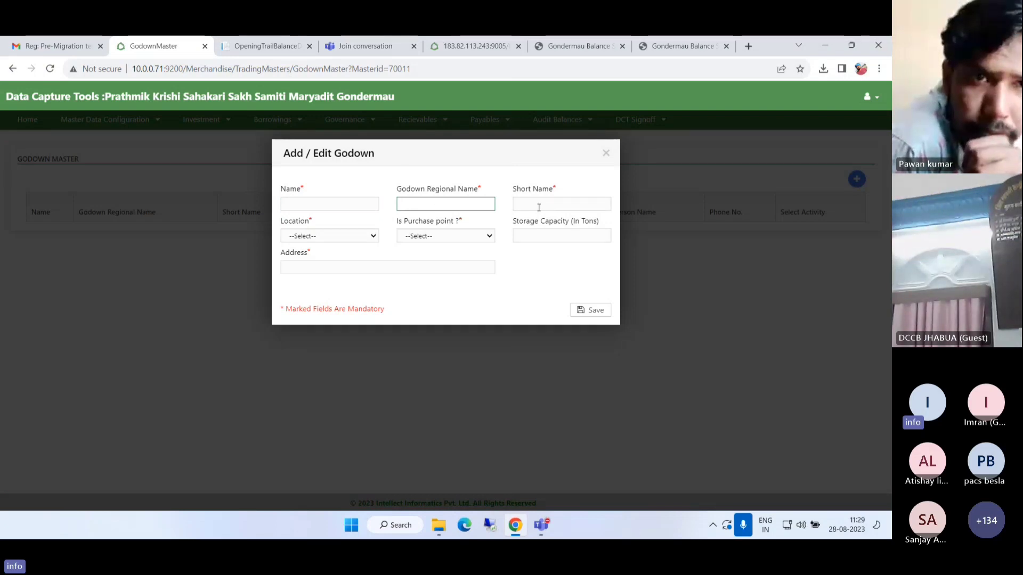
click(356, 236)
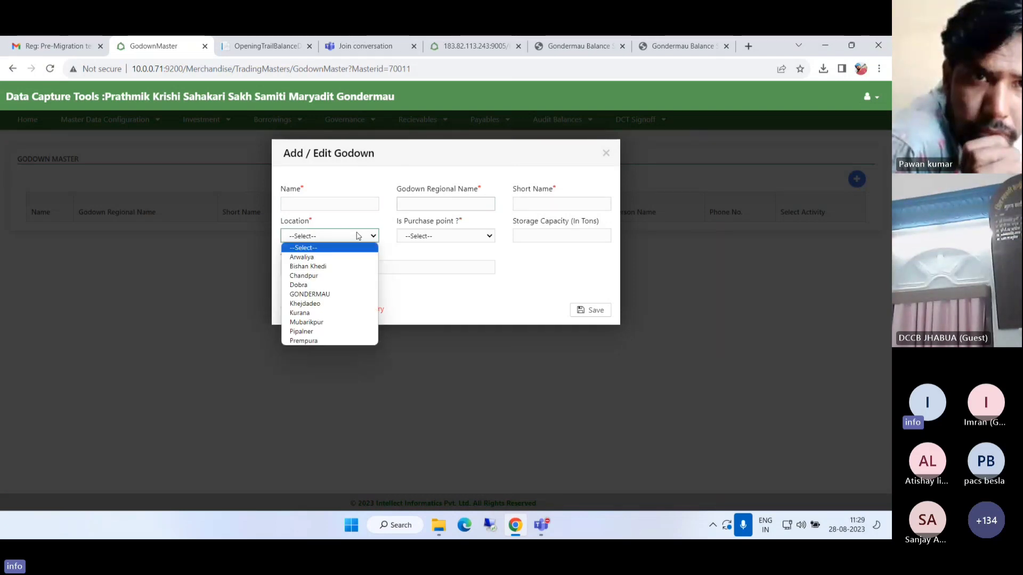
click(342, 266)
click(445, 236)
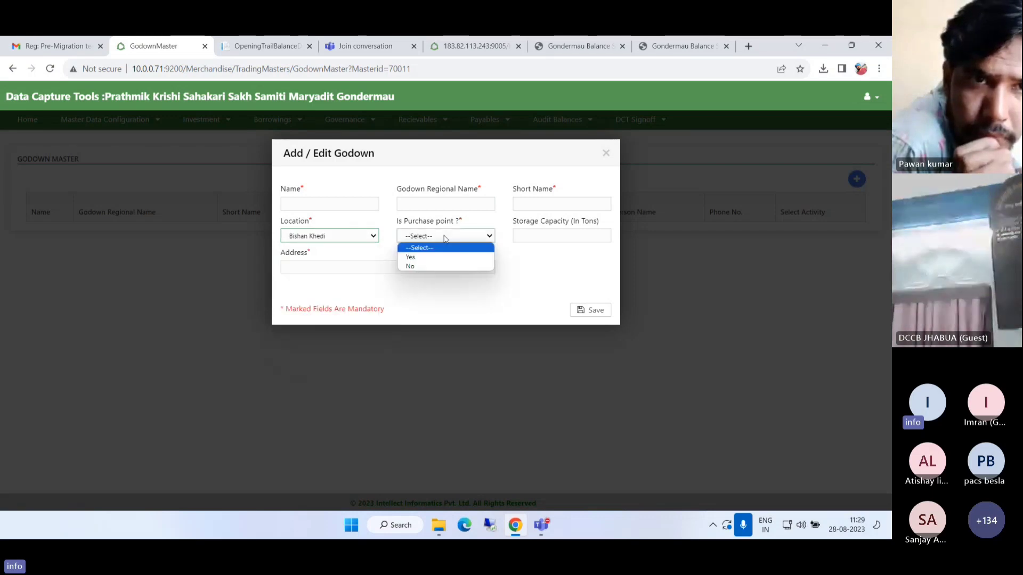
click(416, 258)
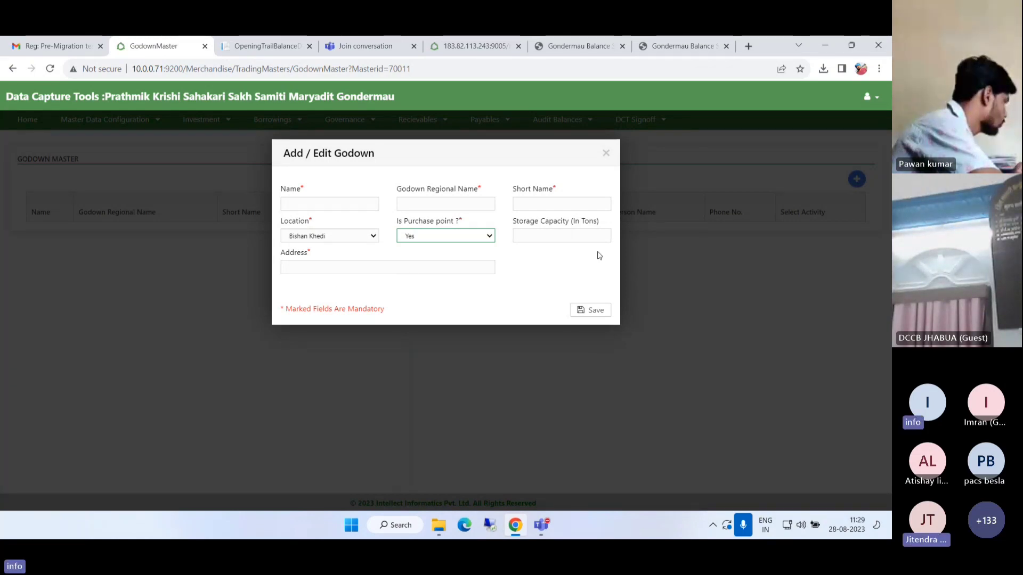
Step: Close the godown form without saving and open the Unit page in the merchandise master data configuration
click(607, 158)
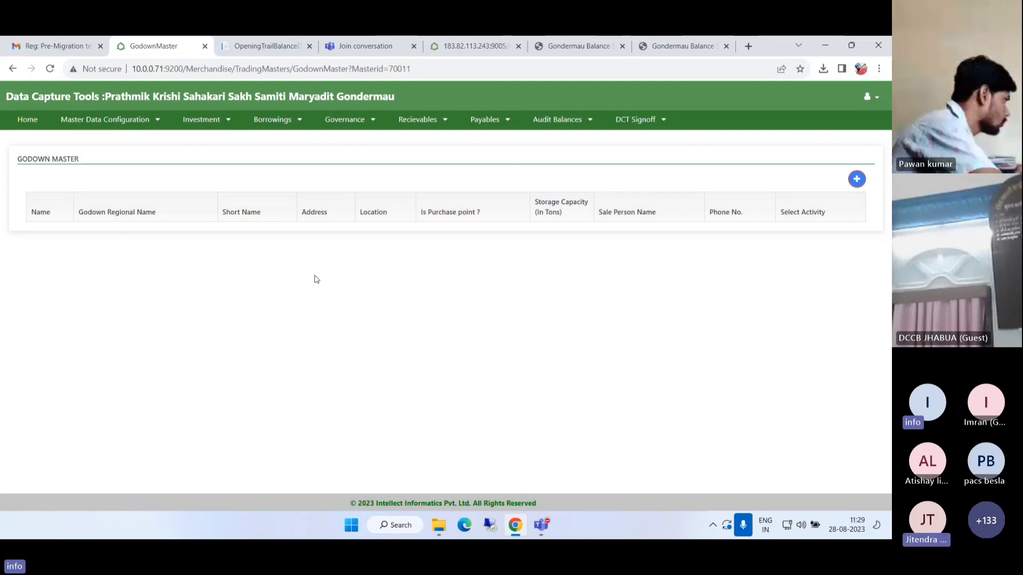
click(852, 181)
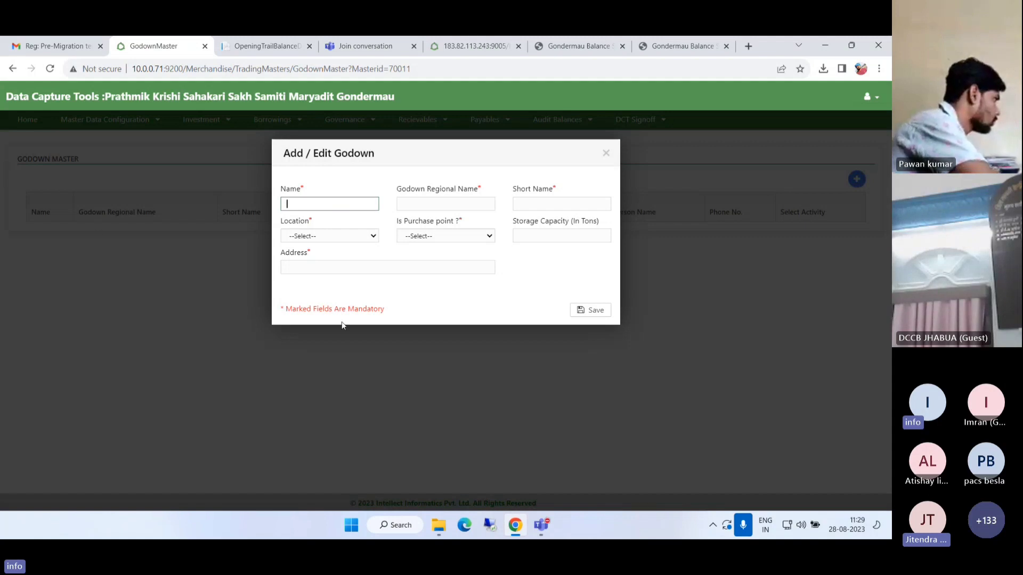
click(606, 153)
click(116, 121)
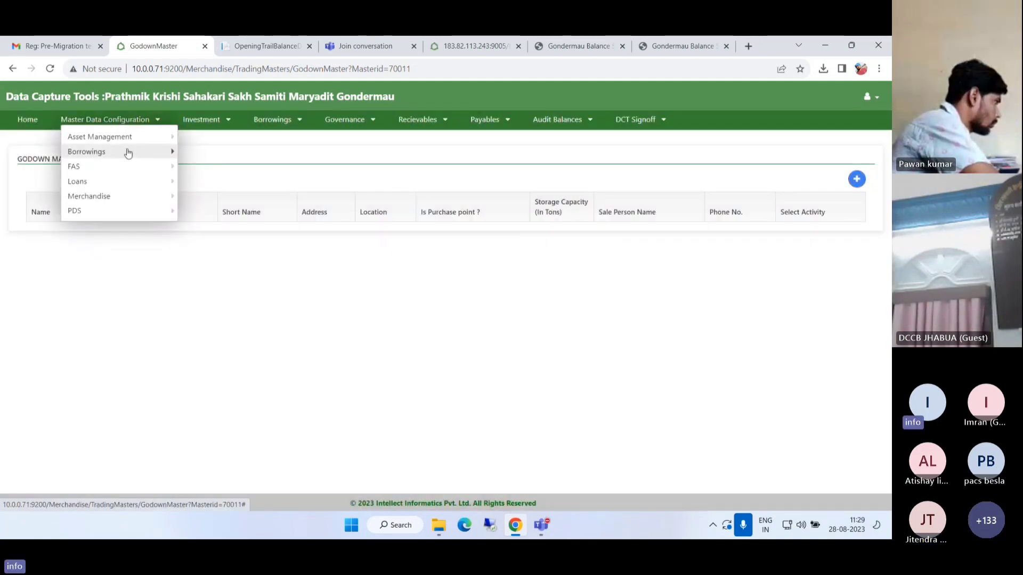
mouse_move(160, 202)
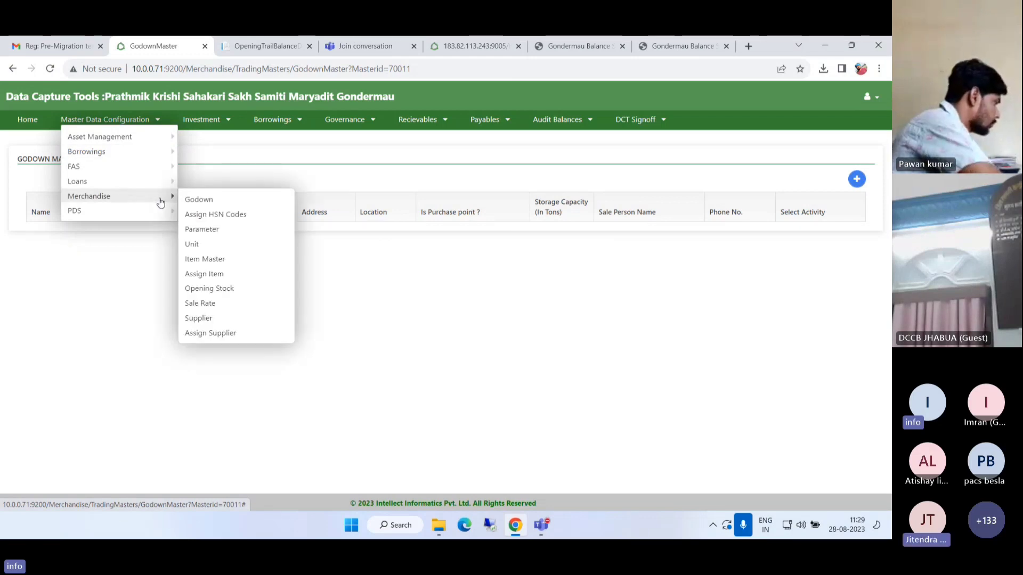
click(213, 244)
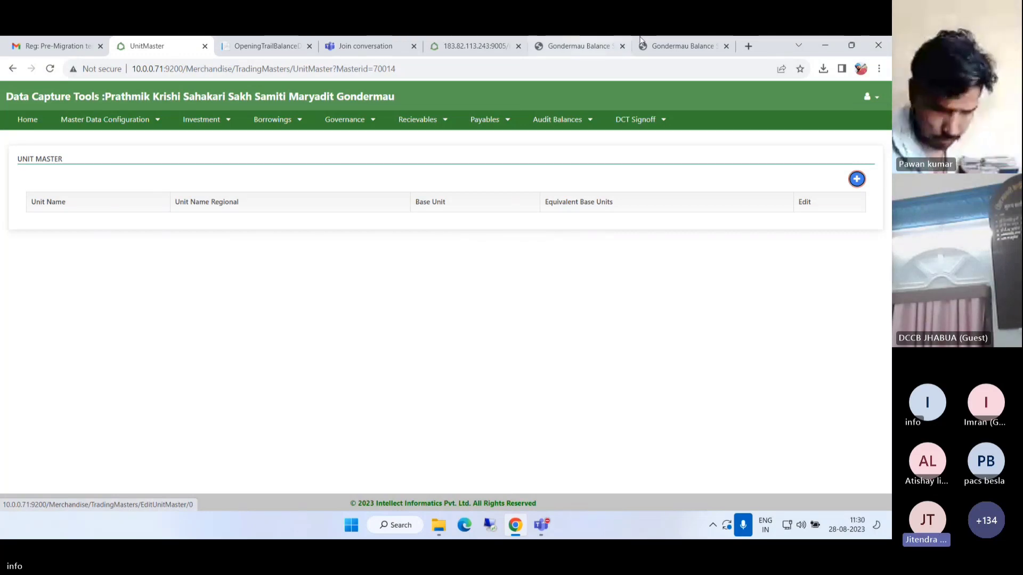
Step: Open the merchandise Parameter page and check the choices available for the parameter Name
click(144, 124)
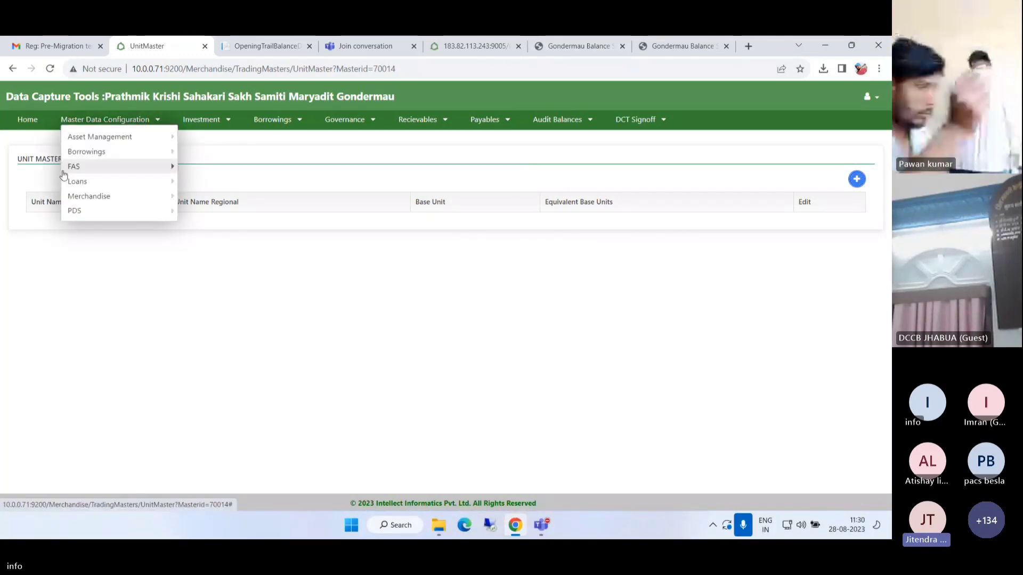
mouse_move(105, 196)
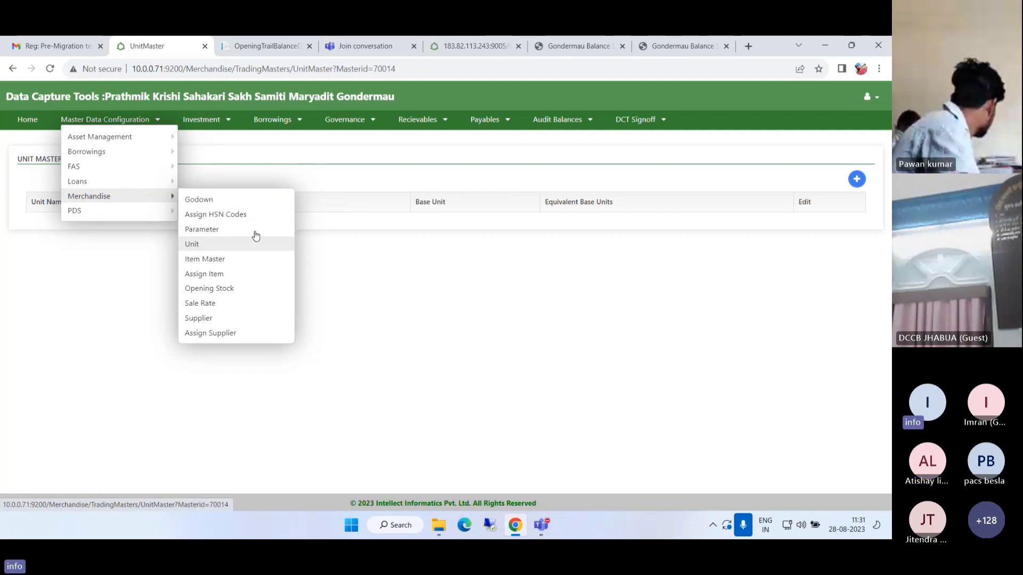
click(224, 230)
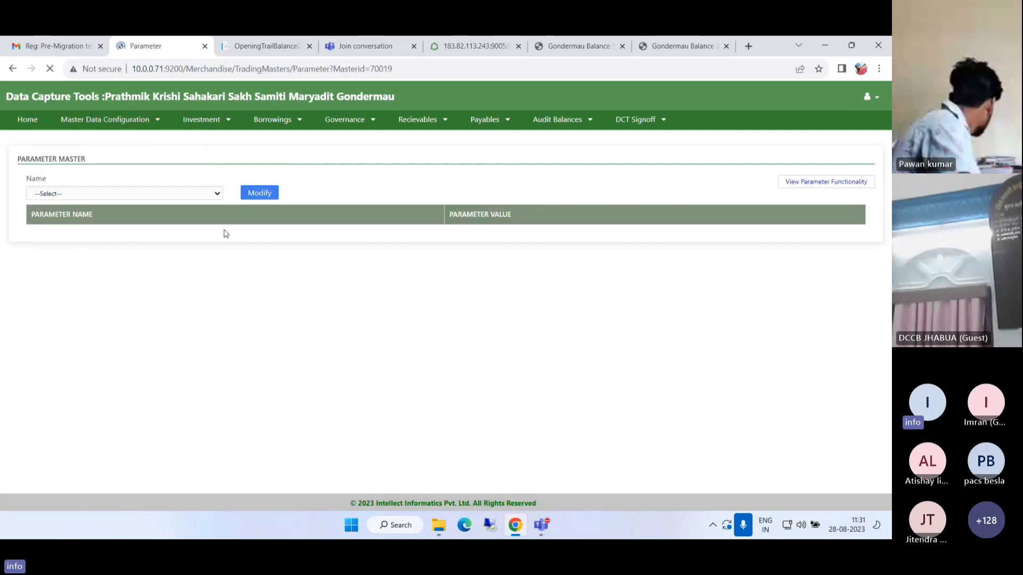
click(144, 193)
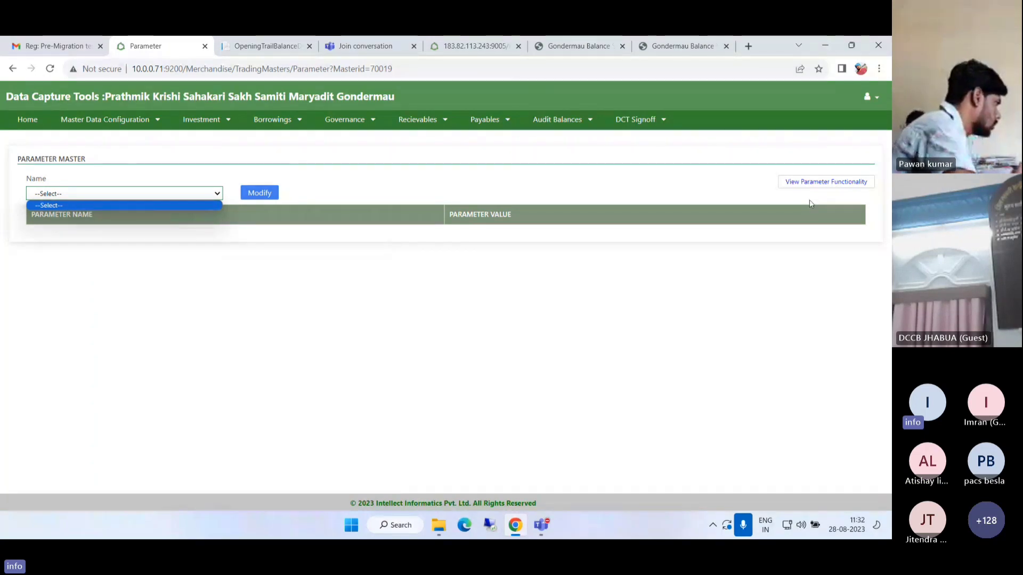
Step: Display the parameter functionality descriptions, read through the full list of parameters and defaults, and close it
click(807, 182)
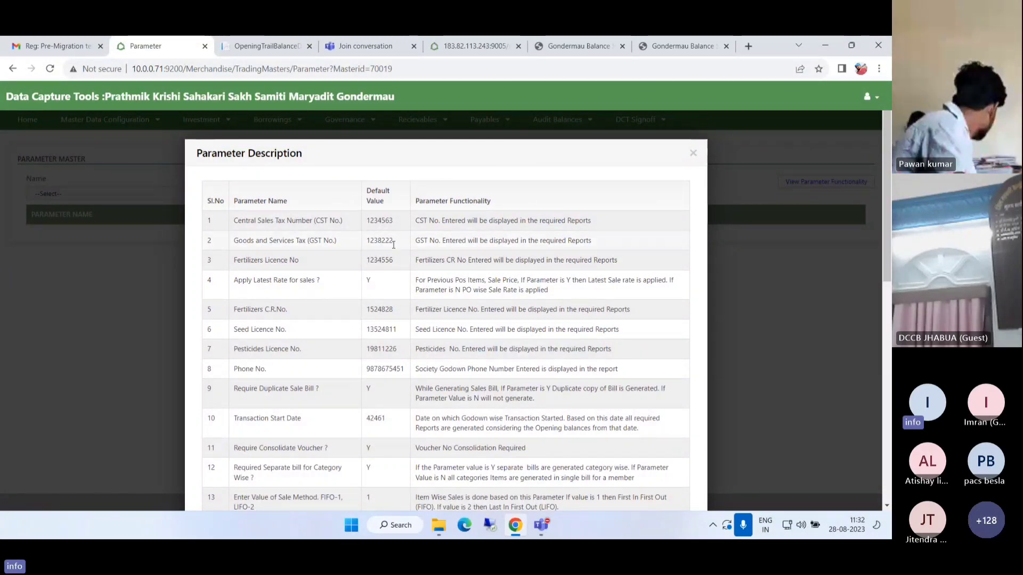
scroll(394, 245, down, 8)
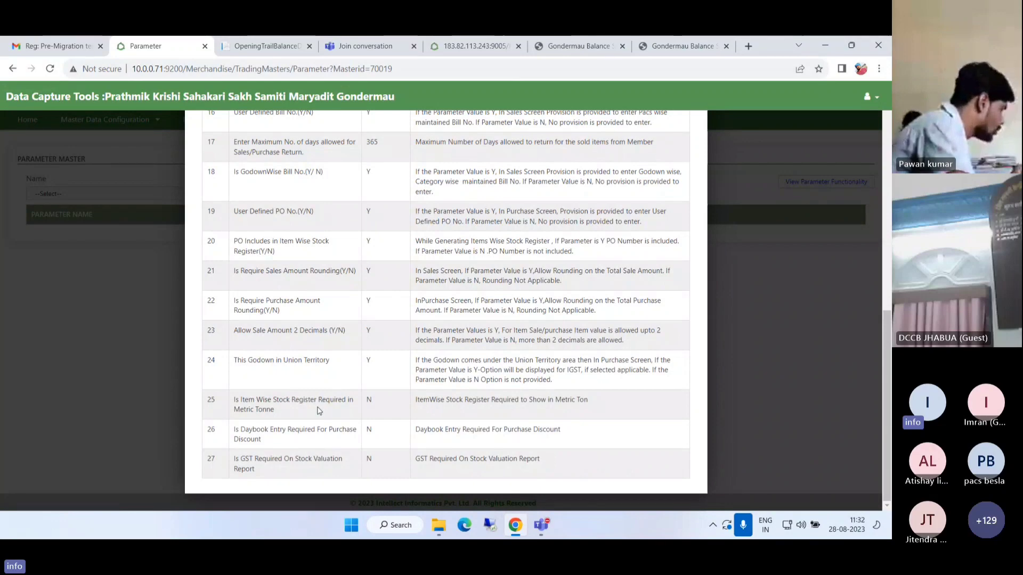
scroll(320, 413, up, 3)
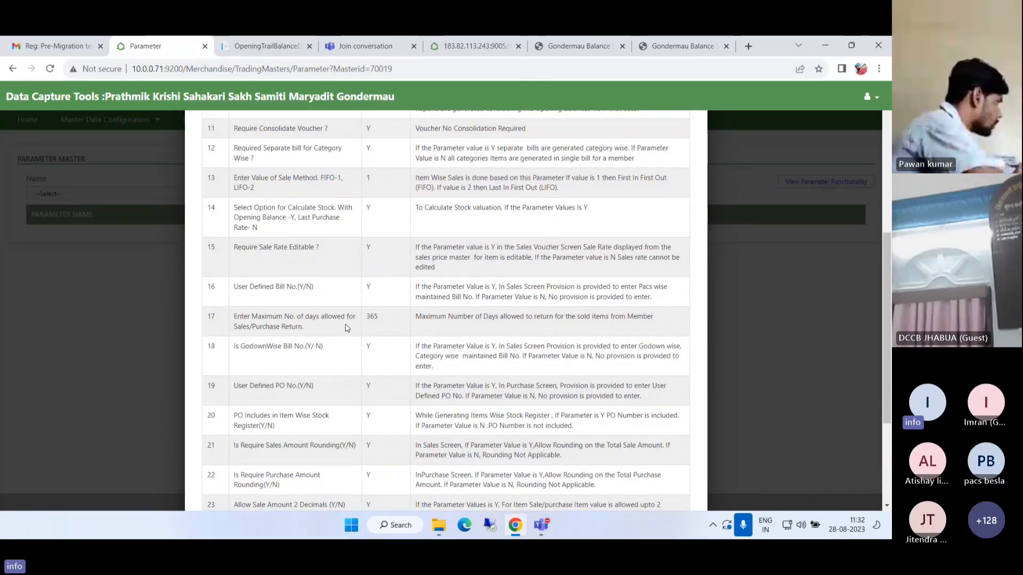
scroll(348, 346, down, 2)
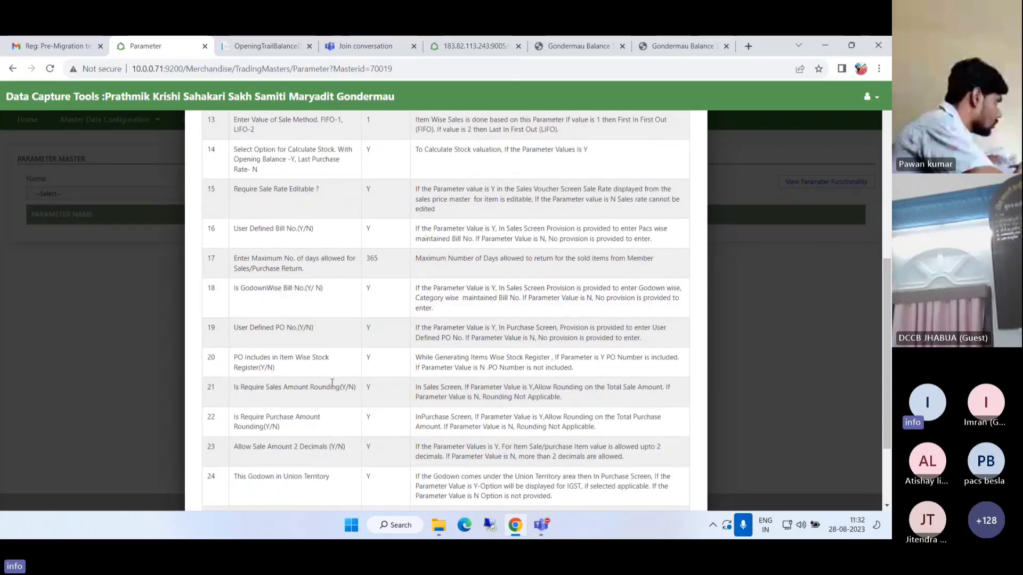
scroll(347, 367, down, 1)
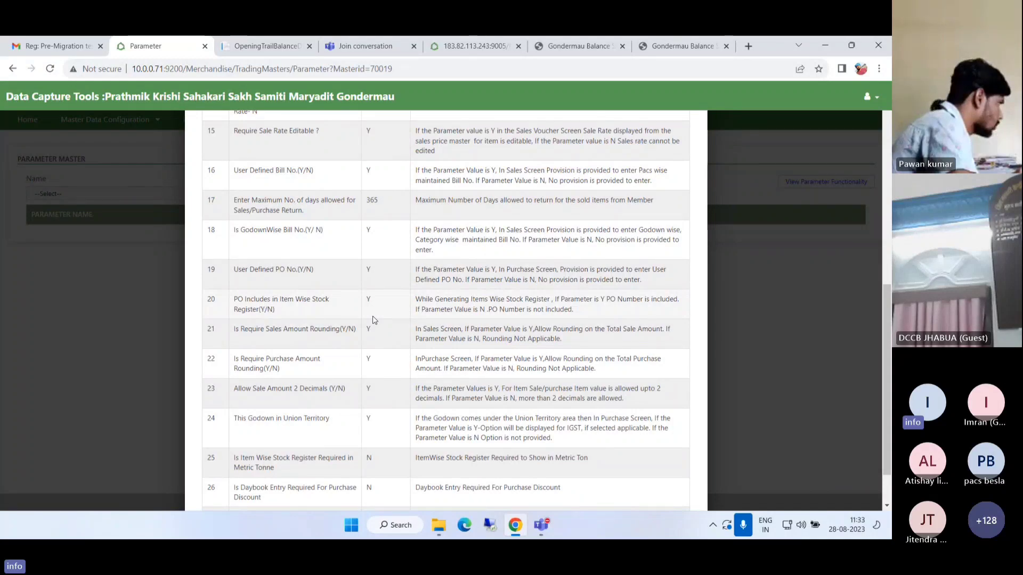
scroll(373, 320, up, 8)
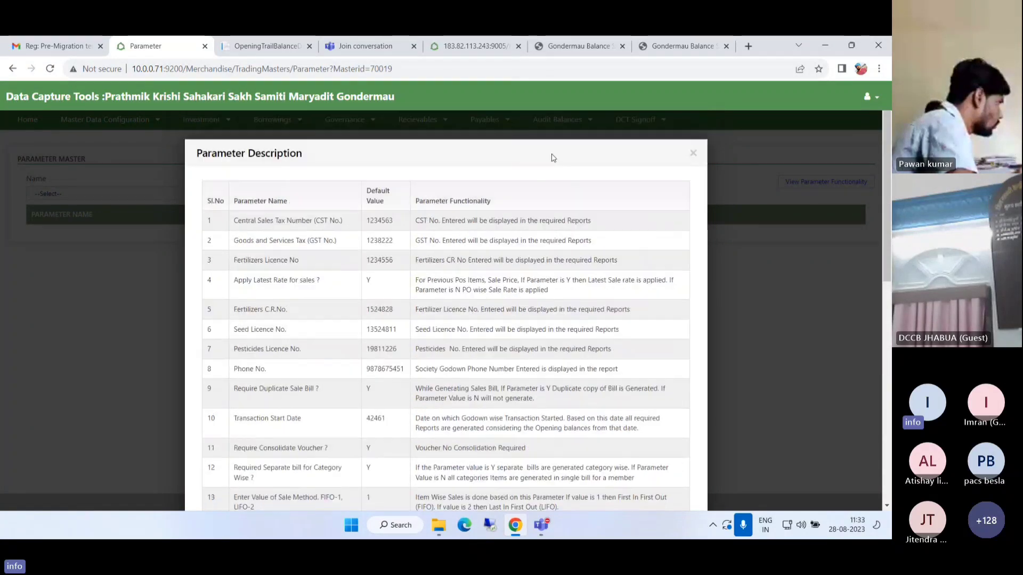
click(693, 153)
Step: Return to the merchandise Unit page and start adding a new unit
click(105, 119)
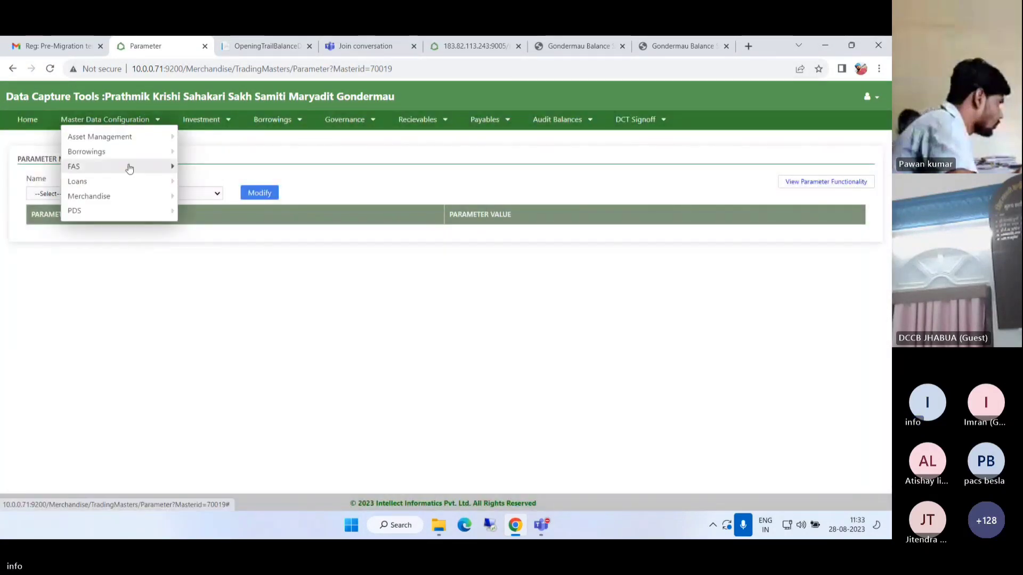
mouse_move(165, 196)
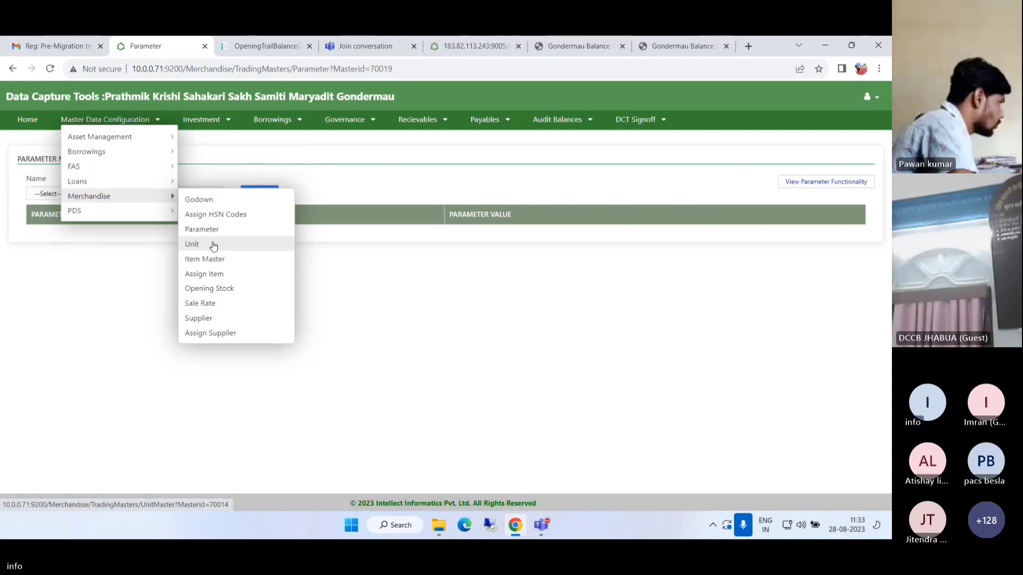
click(745, 527)
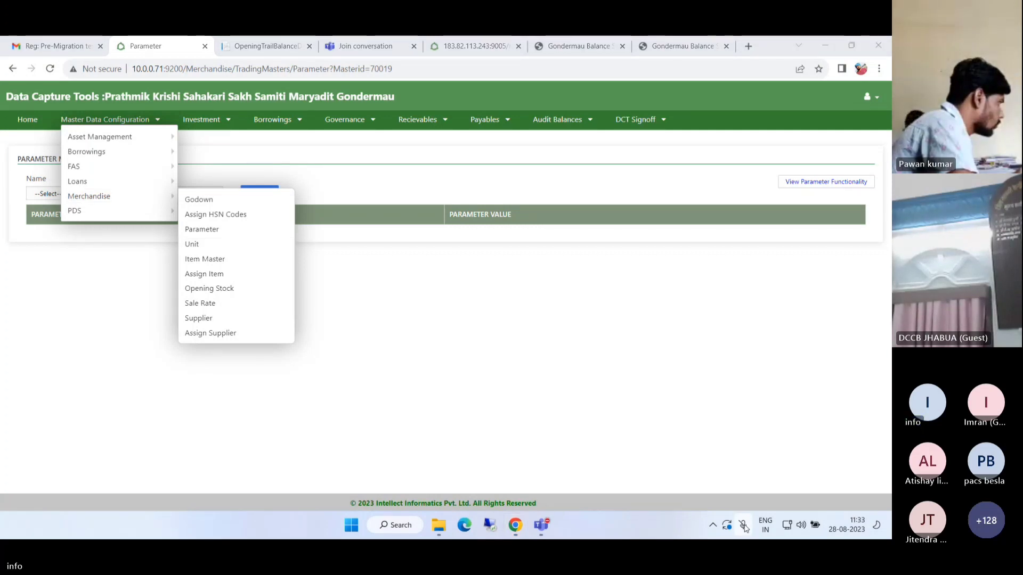
click(745, 527)
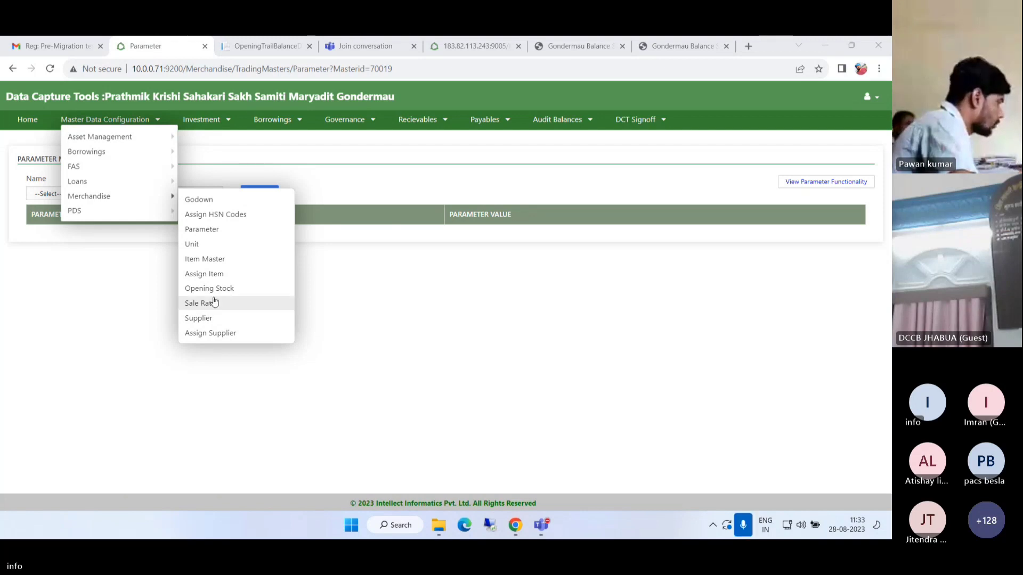
click(224, 248)
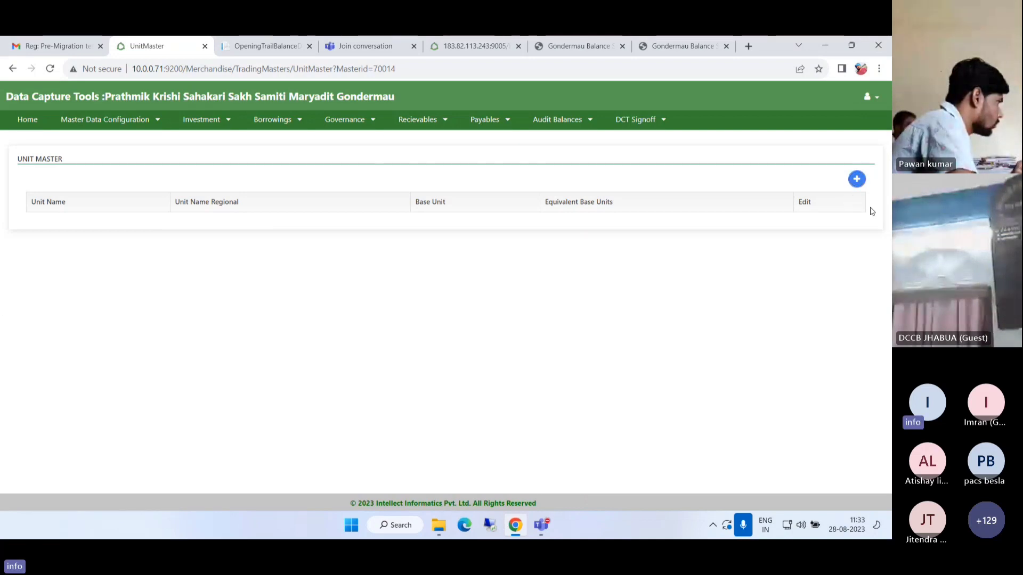
click(856, 179)
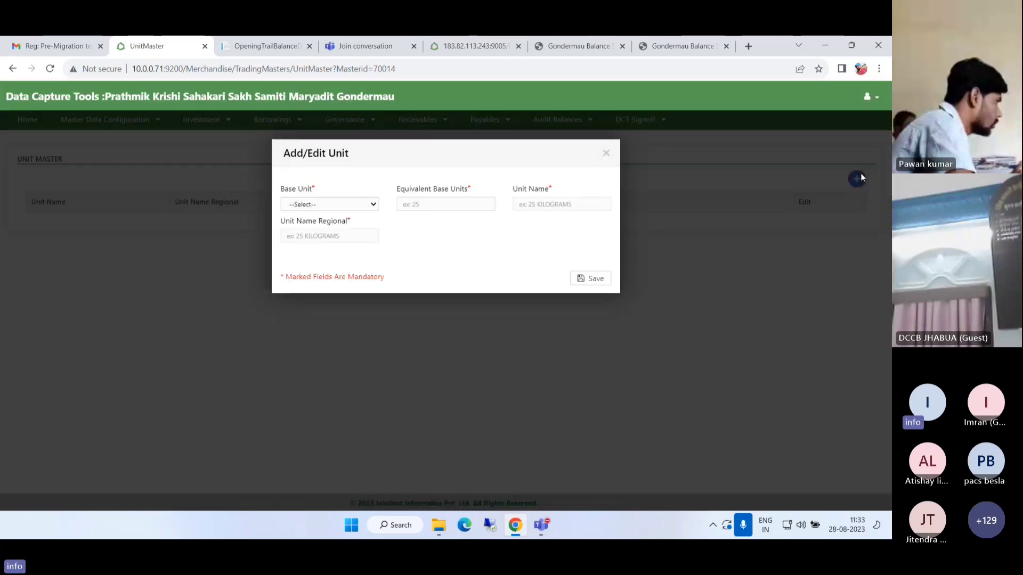
Step: Set the new unit's base unit to Kilo Grams and its equivalent base units to 45
click(344, 205)
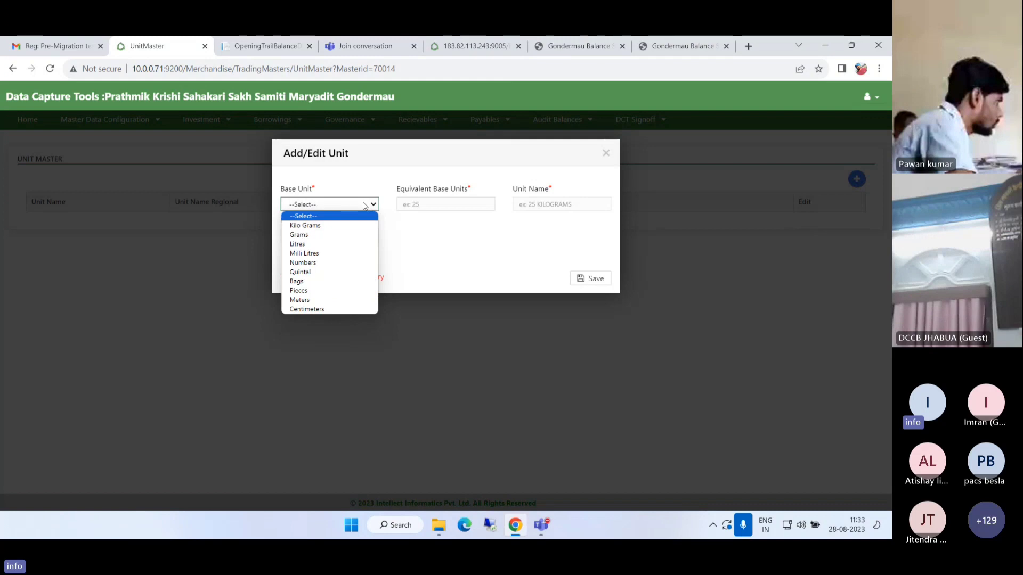
click(311, 226)
click(407, 204)
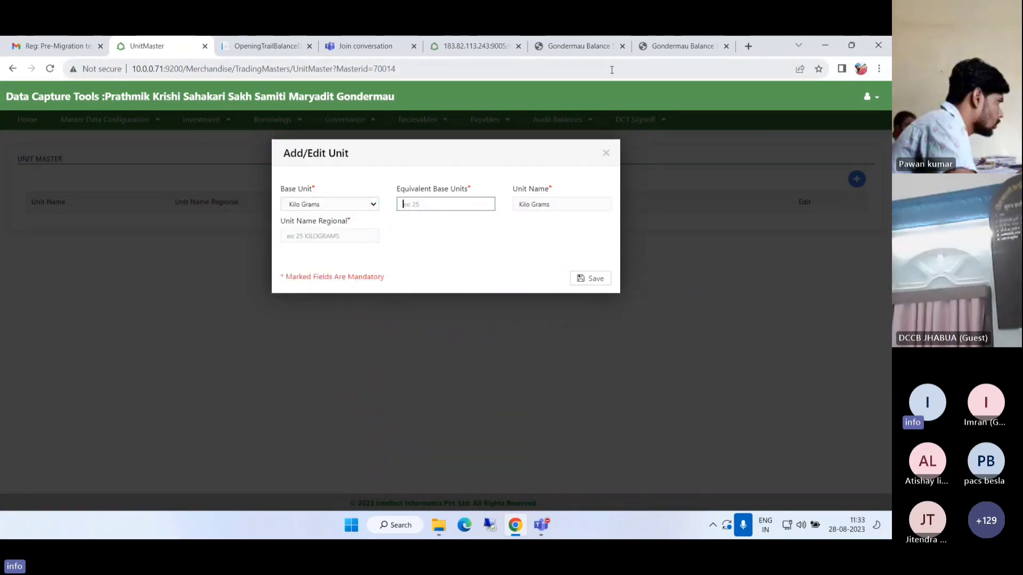
text(45)
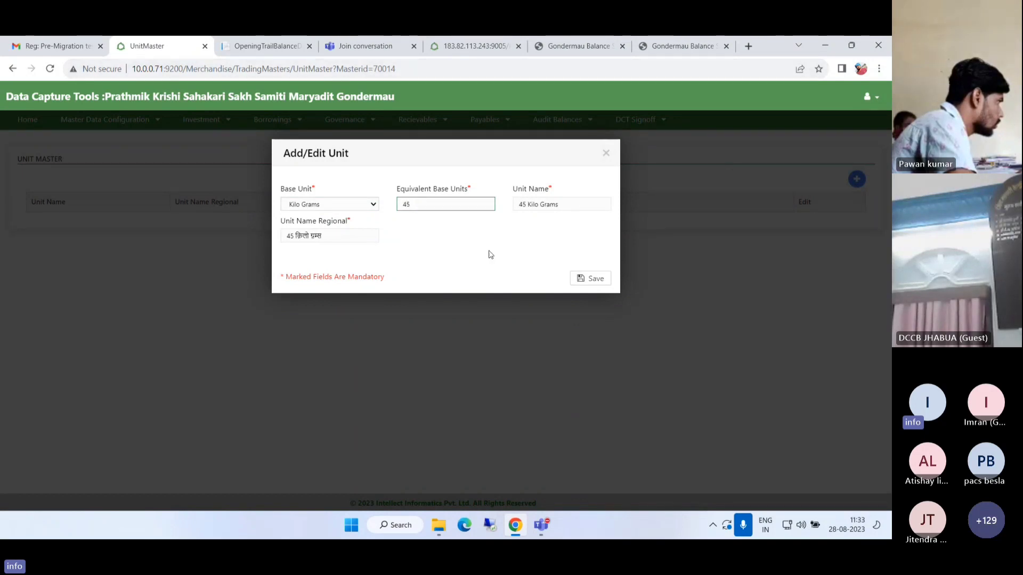
click(491, 255)
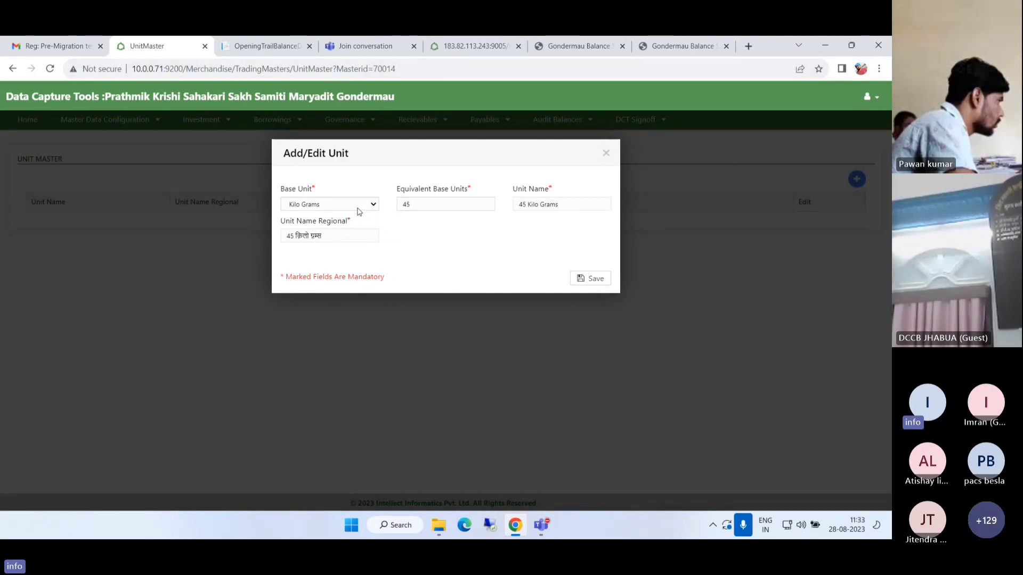
Step: Change the new unit's equivalent base units to 50, and close the unit form without saving
double_click(426, 204)
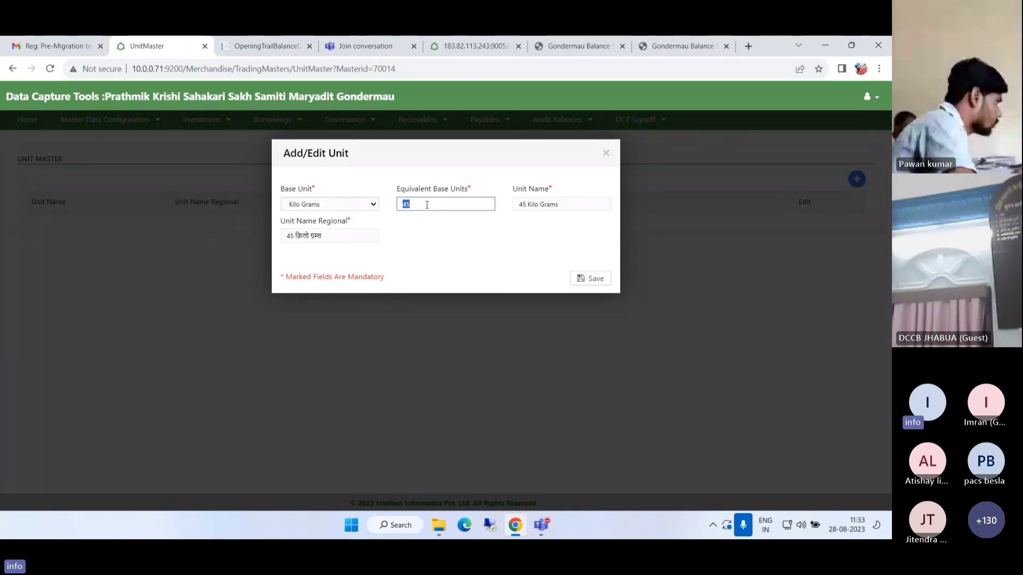
text(50)
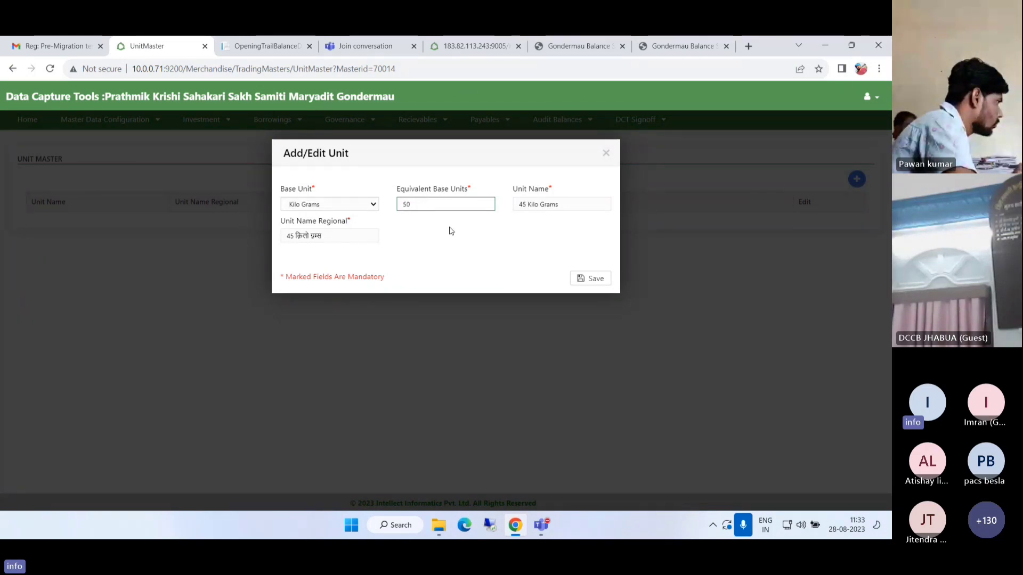
click(449, 231)
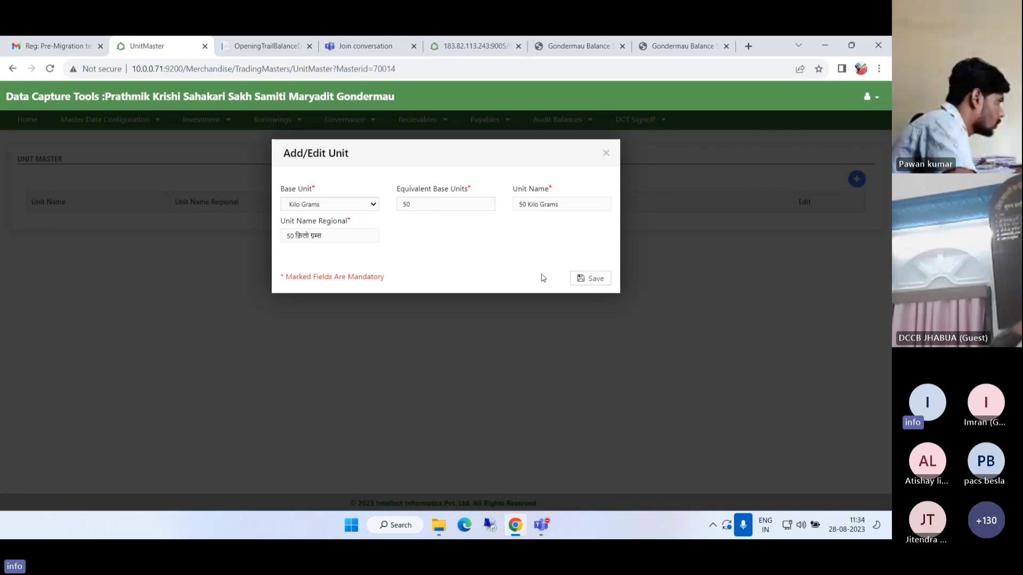
click(606, 153)
Step: Open the Item Master page in the merchandise master data configuration and start adding a new item
click(148, 123)
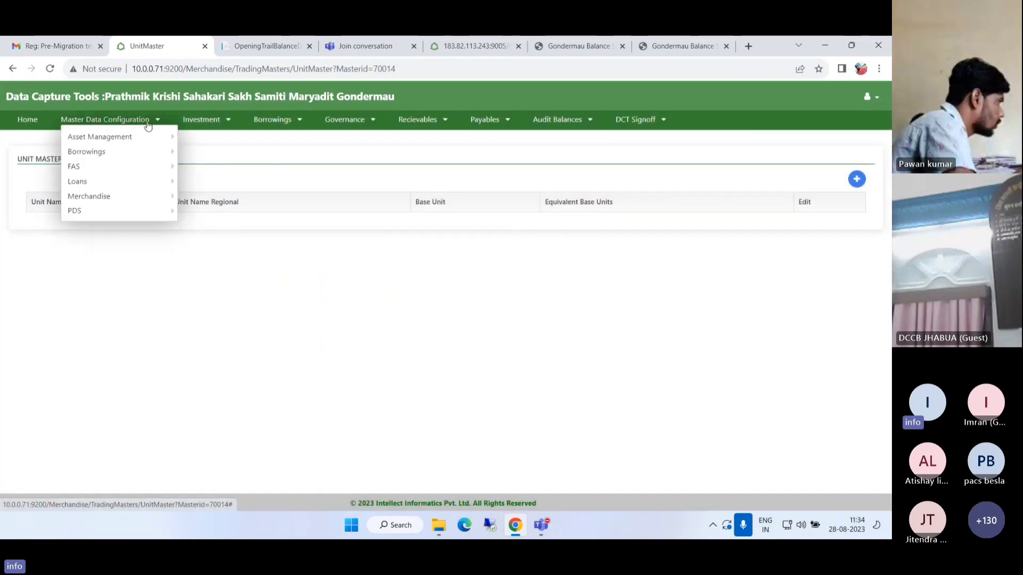
click(110, 200)
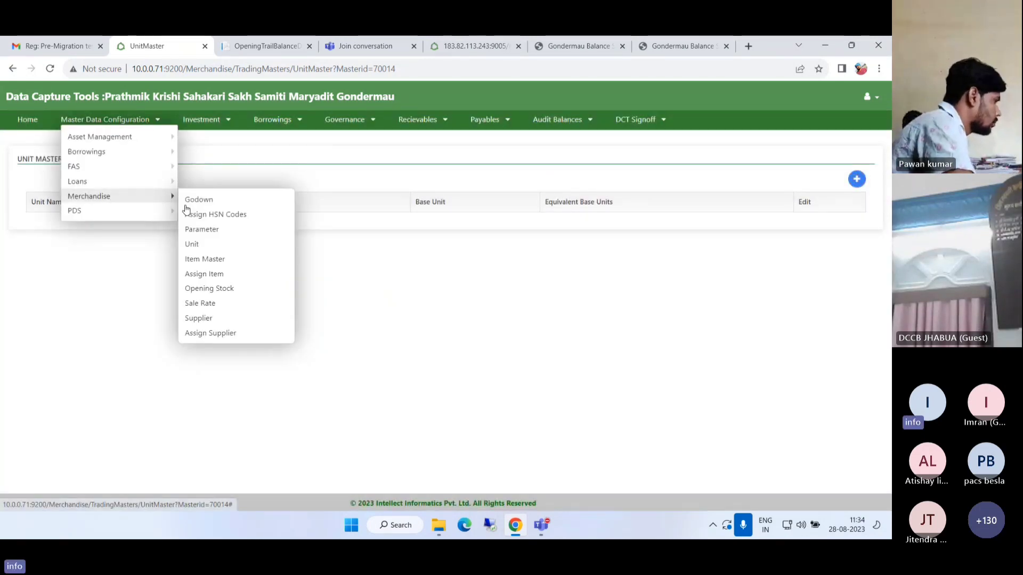
click(204, 259)
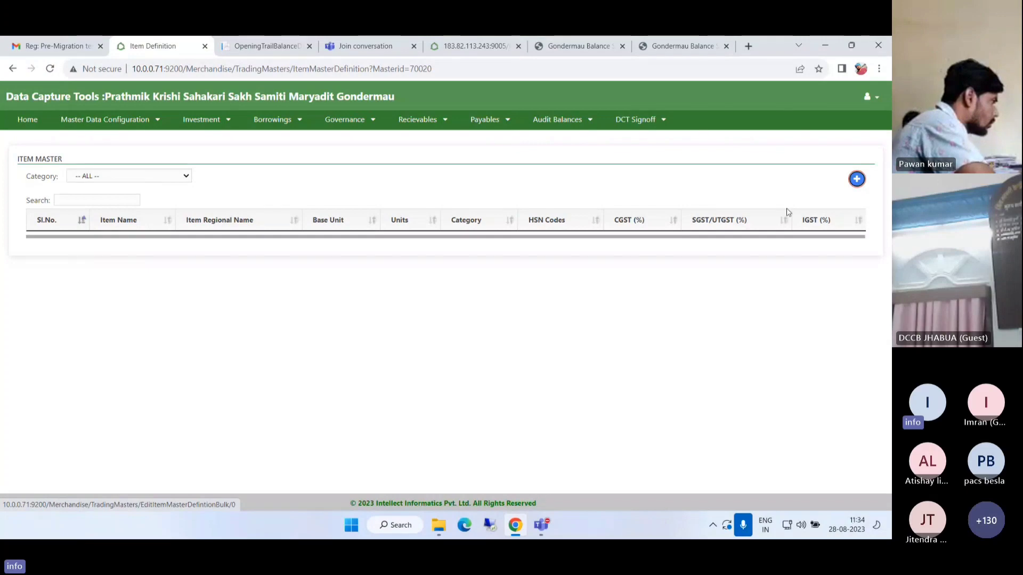
click(857, 179)
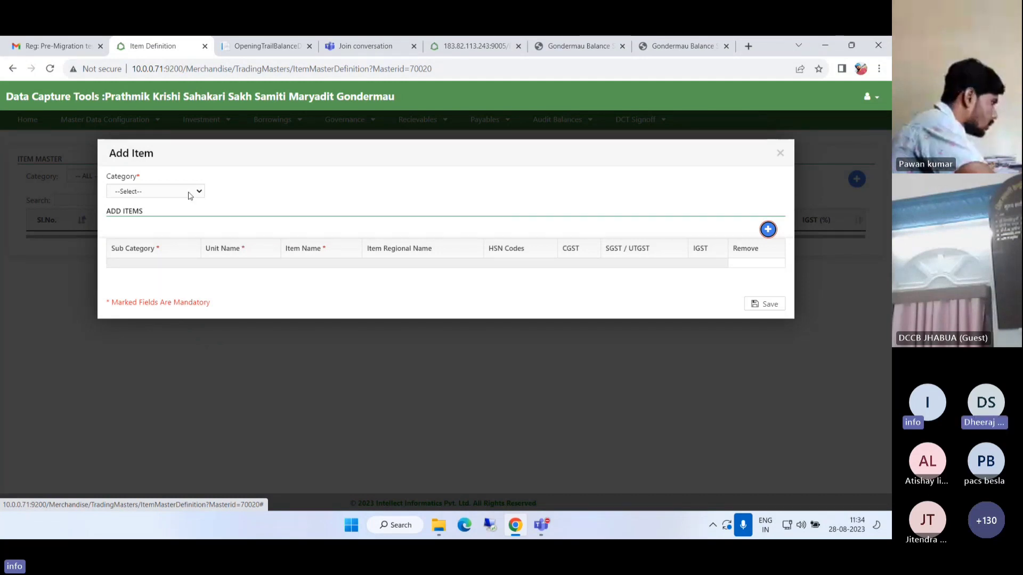
Step: Set the new item's category to Fertilizers and add a blank item row for it
click(189, 192)
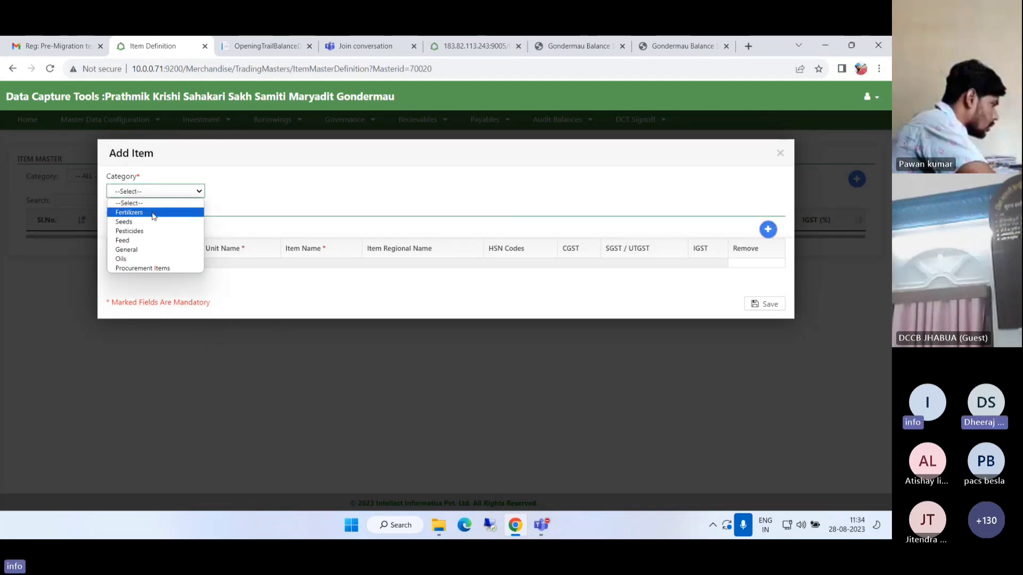
click(153, 213)
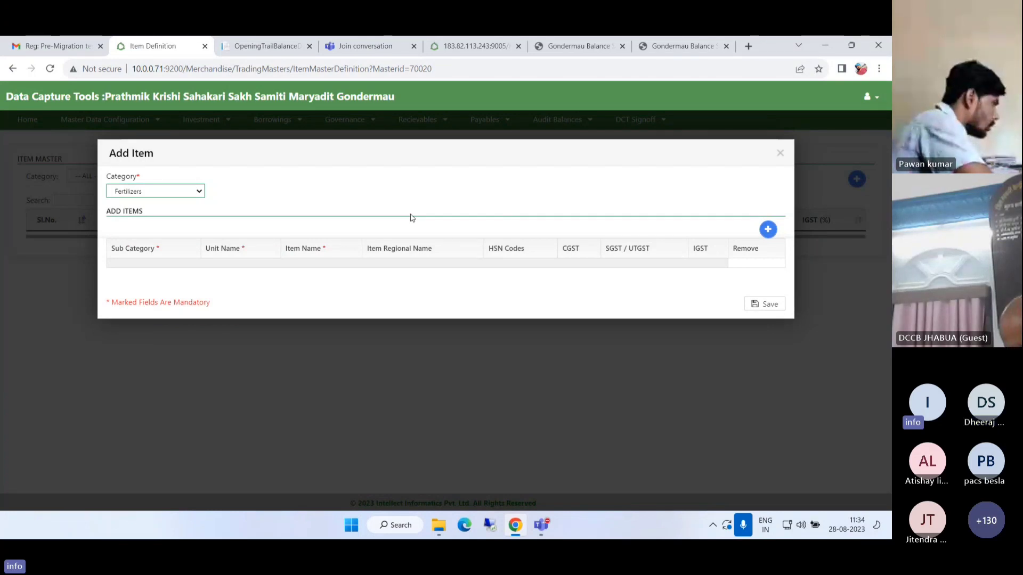
click(768, 230)
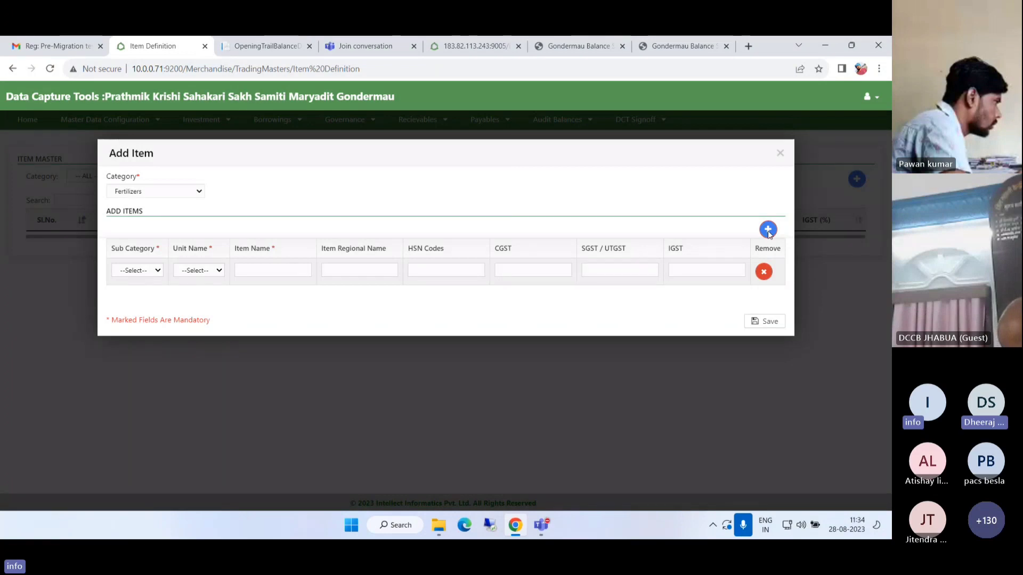
Step: Set the new item row's sub category to Urea, reviewing the other available fertilizer sub categories
click(158, 271)
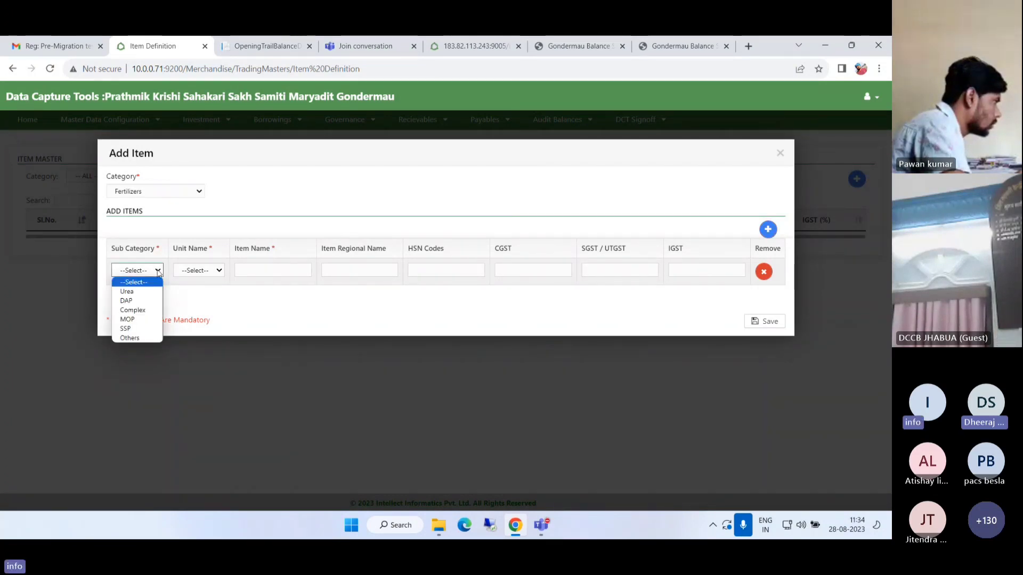
click(146, 292)
click(153, 271)
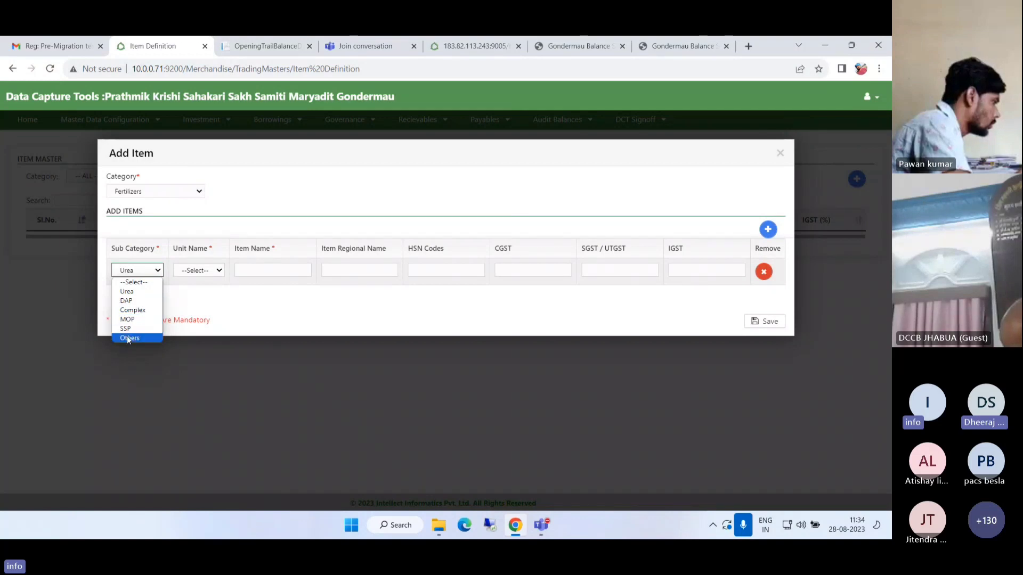
click(140, 296)
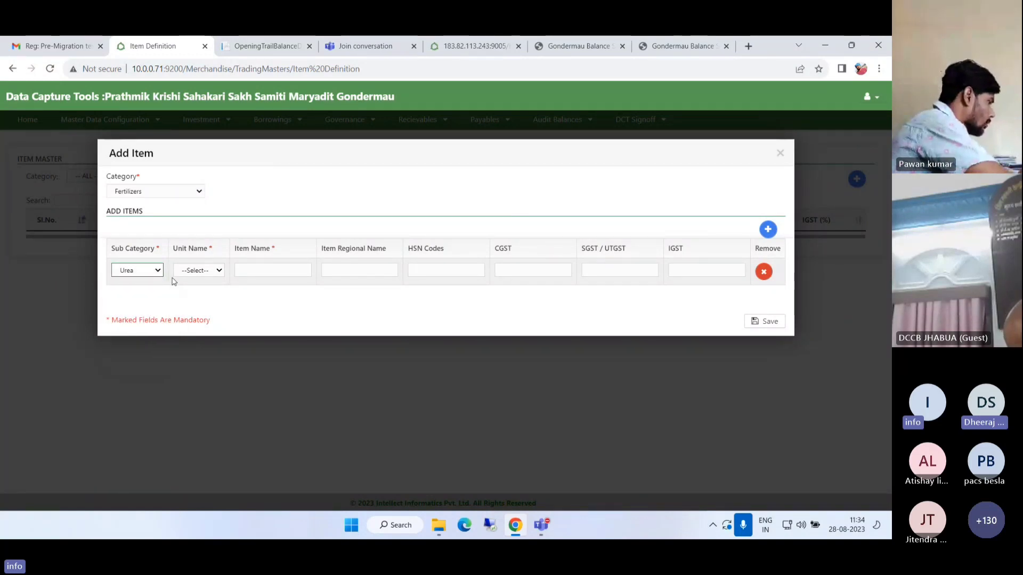
Step: Enter Urea as the item name and check the unit names available for the item
click(200, 272)
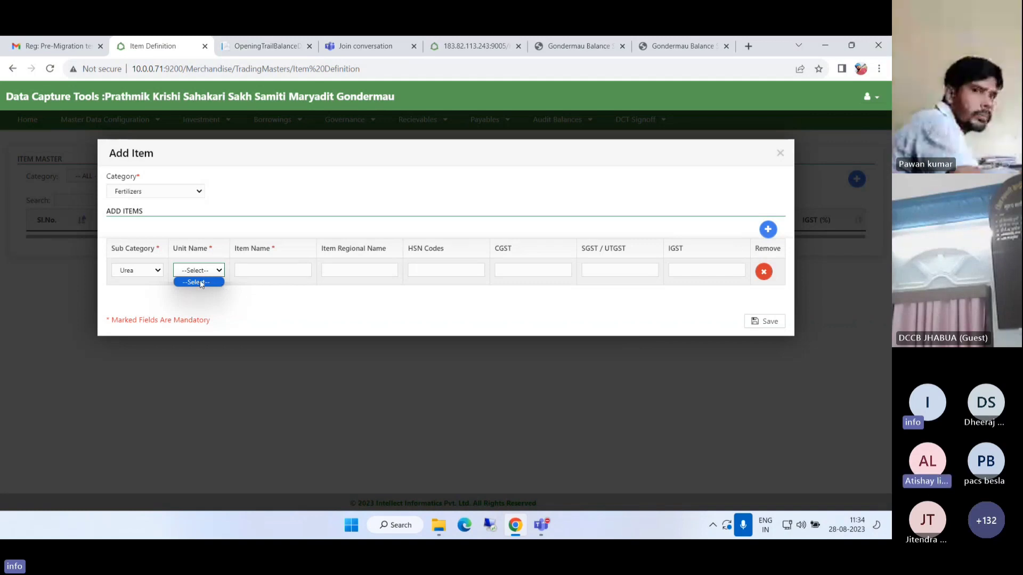
click(273, 265)
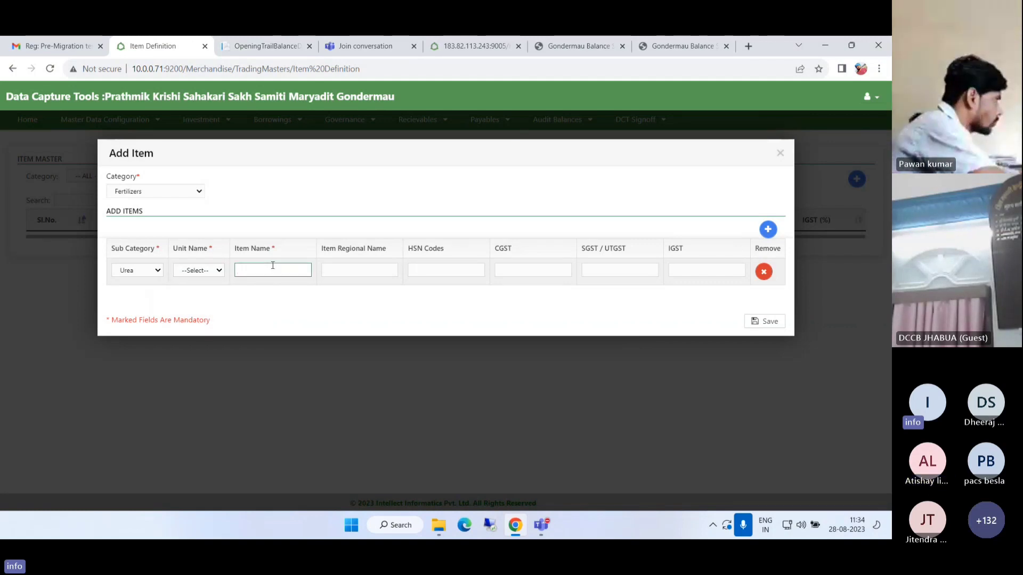
text(Urea)
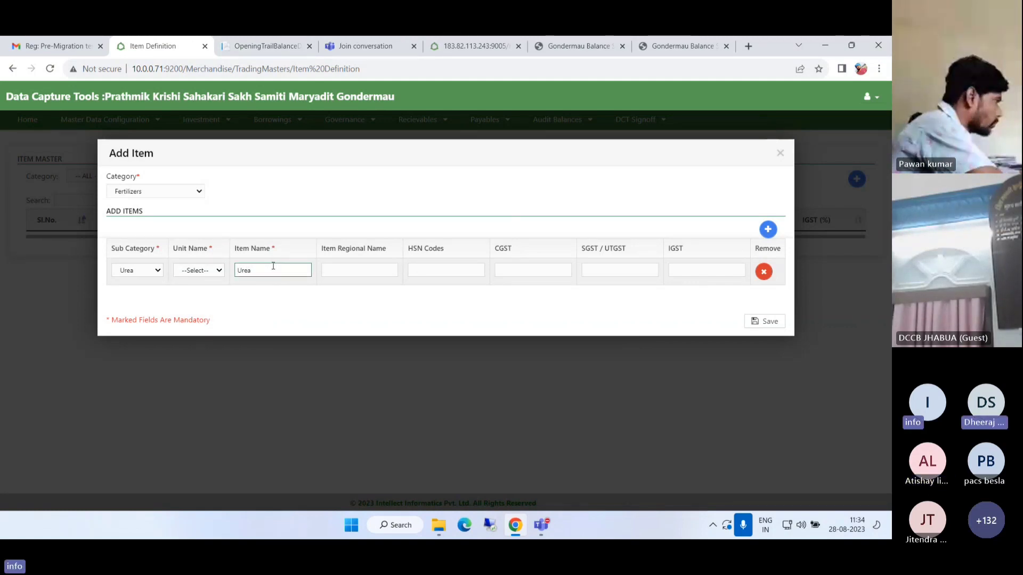
click(298, 302)
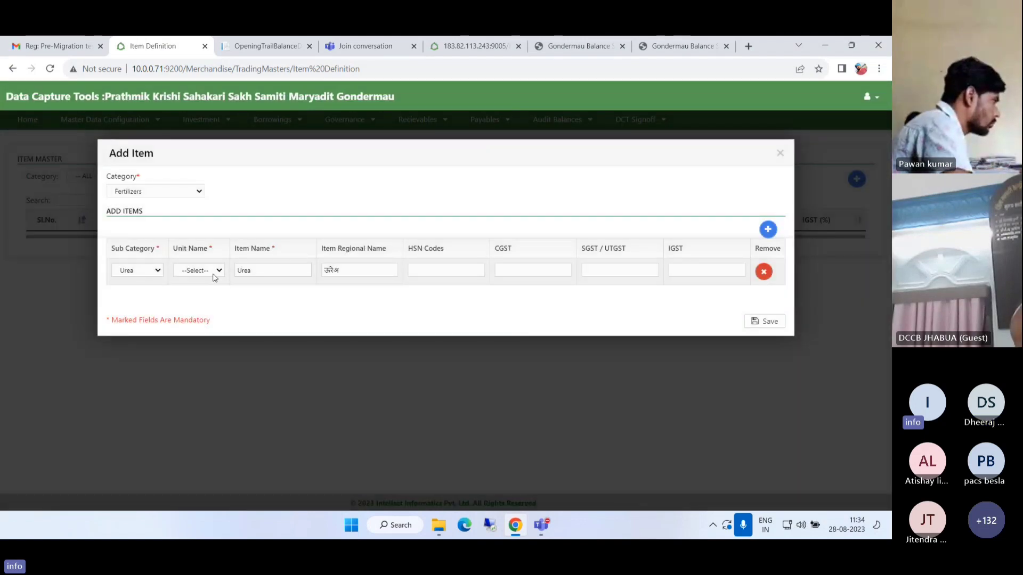
click(213, 275)
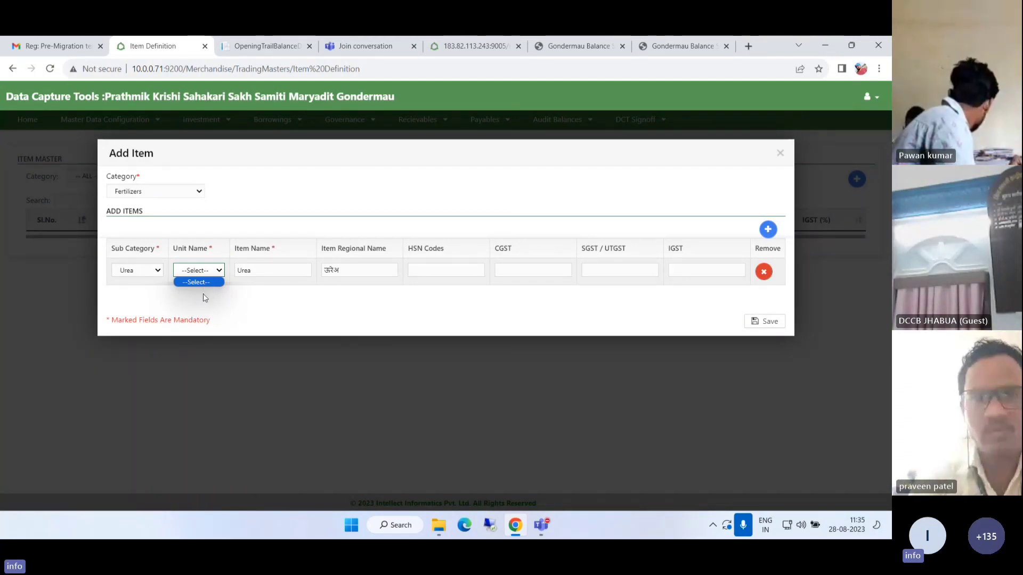
click(205, 297)
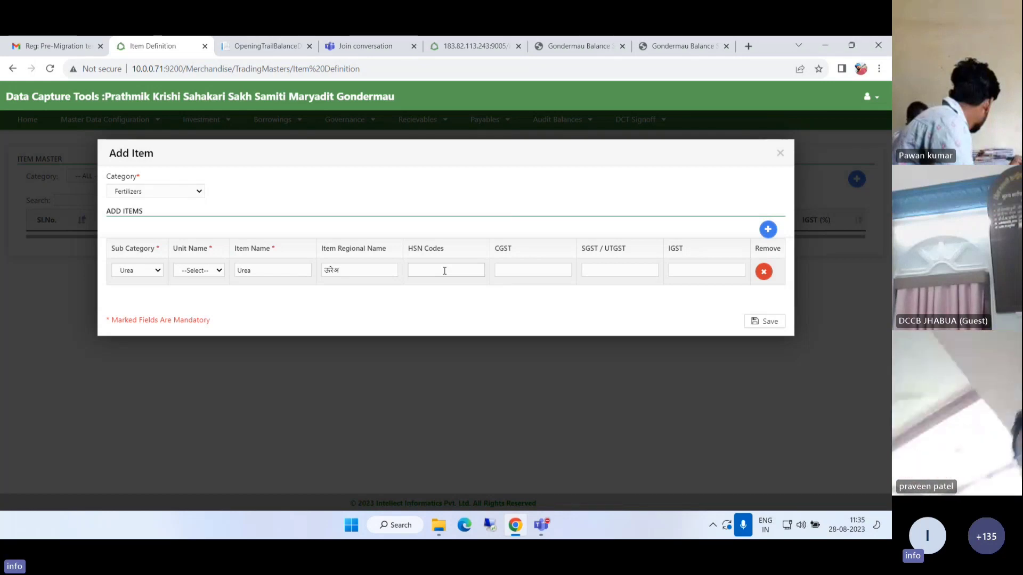
Step: Set the Urea item's CGST, SGST/UTGST and IGST to 0
click(508, 271)
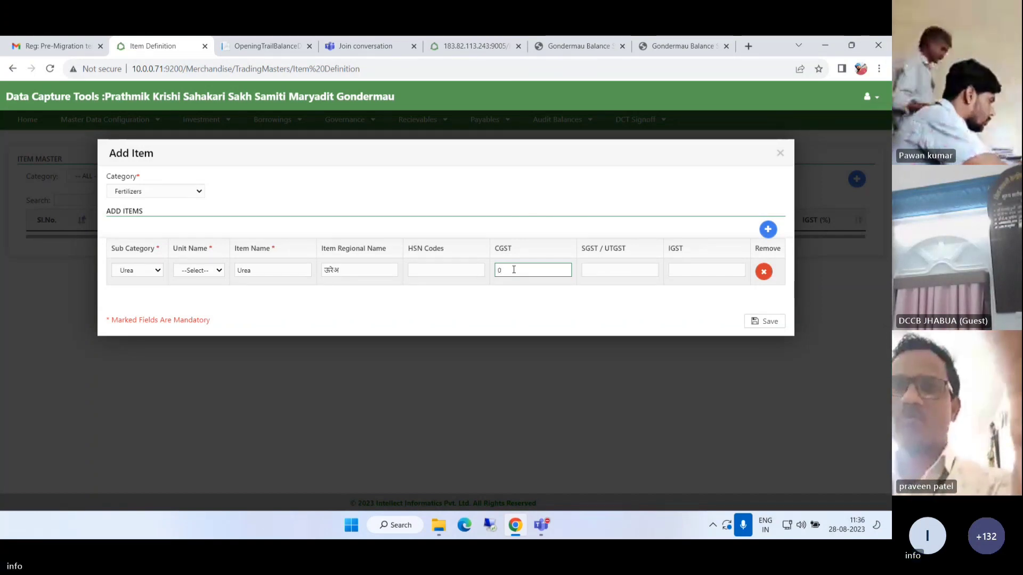
key(Tab)
text(0)
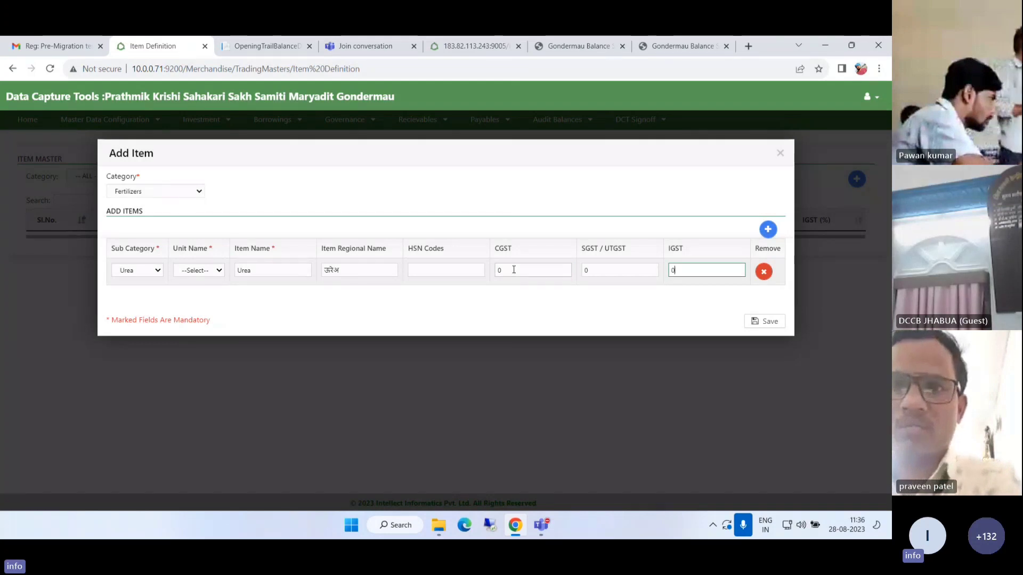
Step: Clear the item's CGST and re-enter it as 0, and close the item form without saving
click(552, 269)
key(BackSpace)
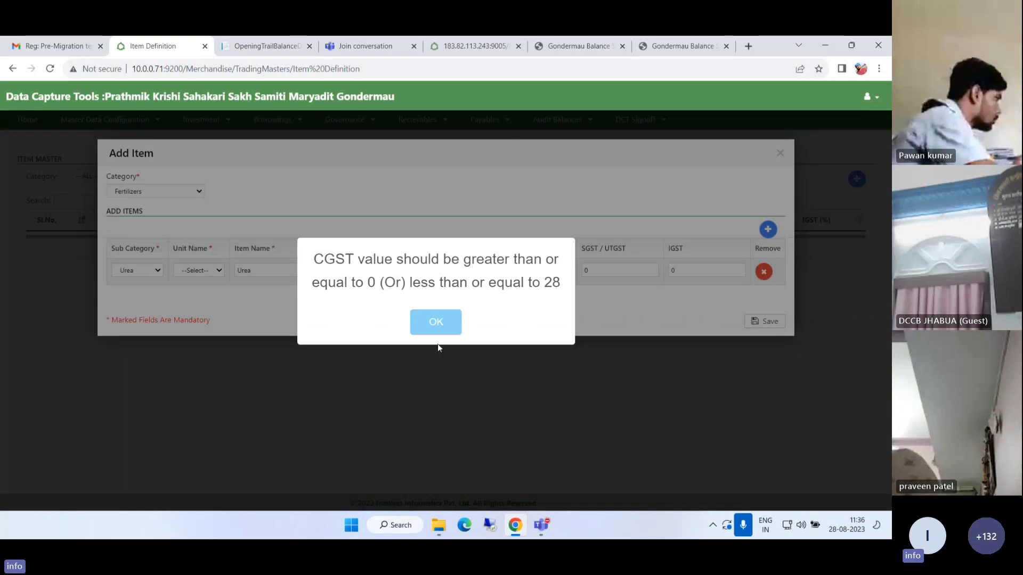
click(435, 321)
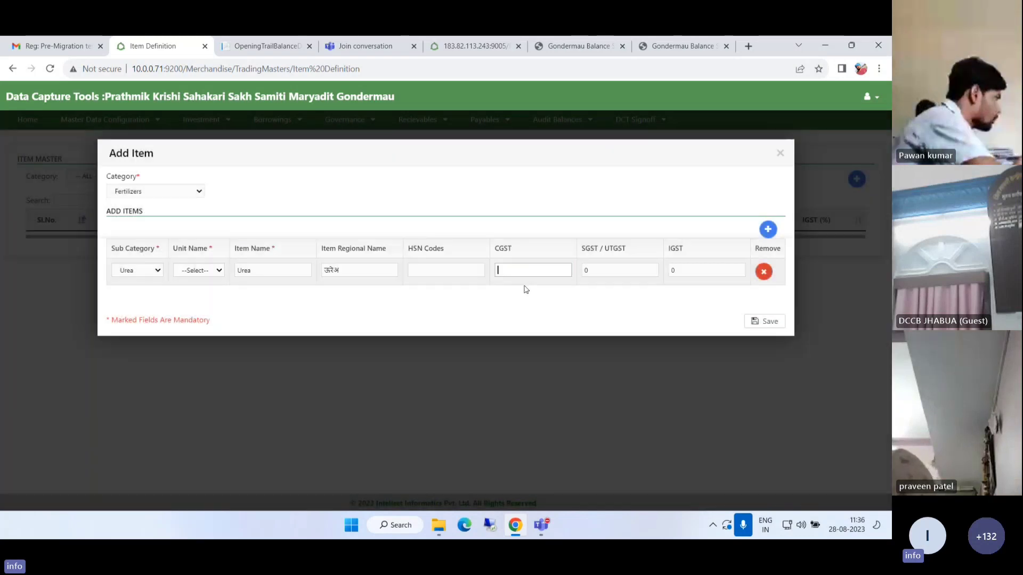
text(0)
key(Tab)
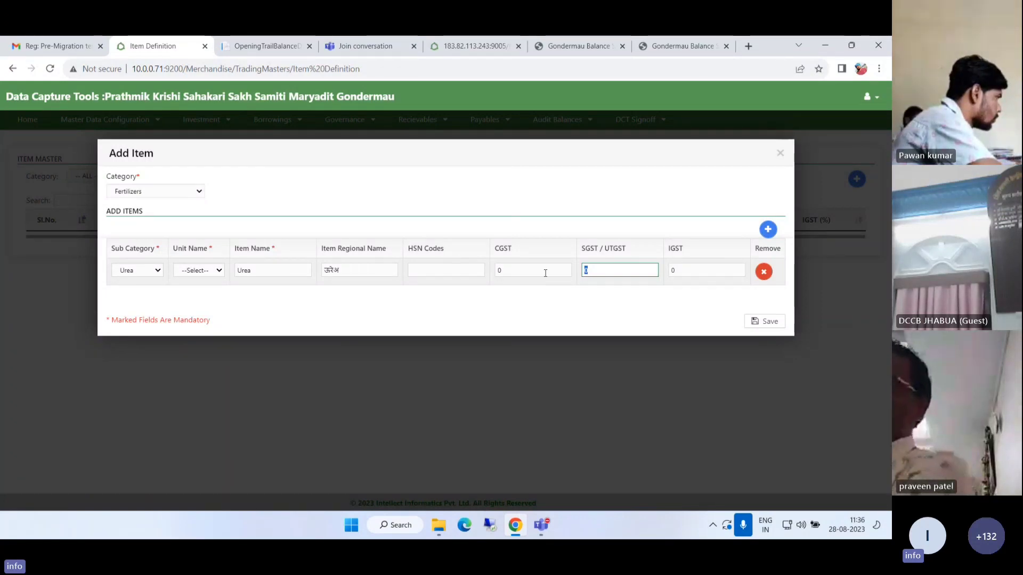
click(530, 271)
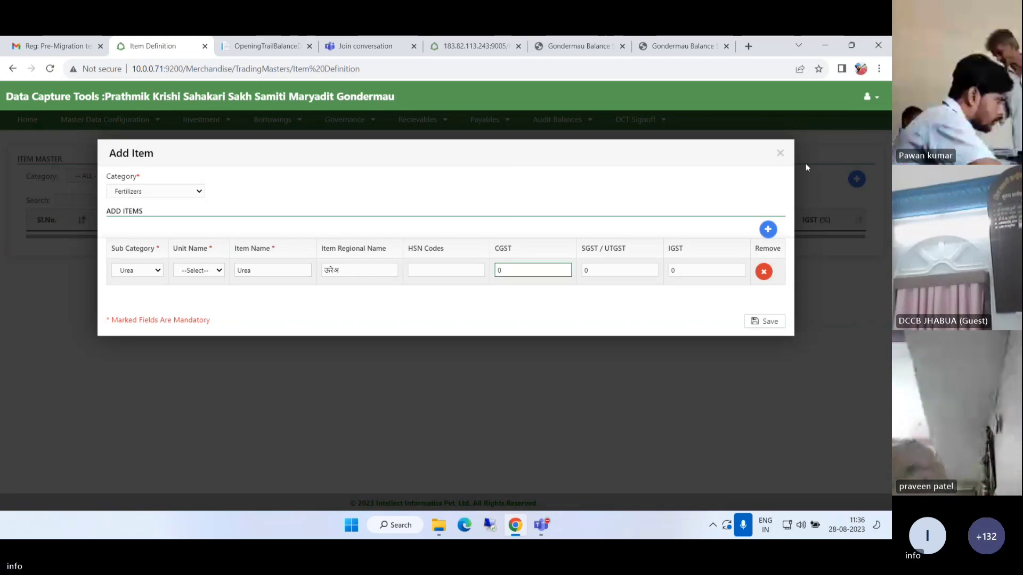
click(780, 154)
Step: Open the merchandise Assign Item page, view the Map Items form, and close it without saving
mouse_move(84, 130)
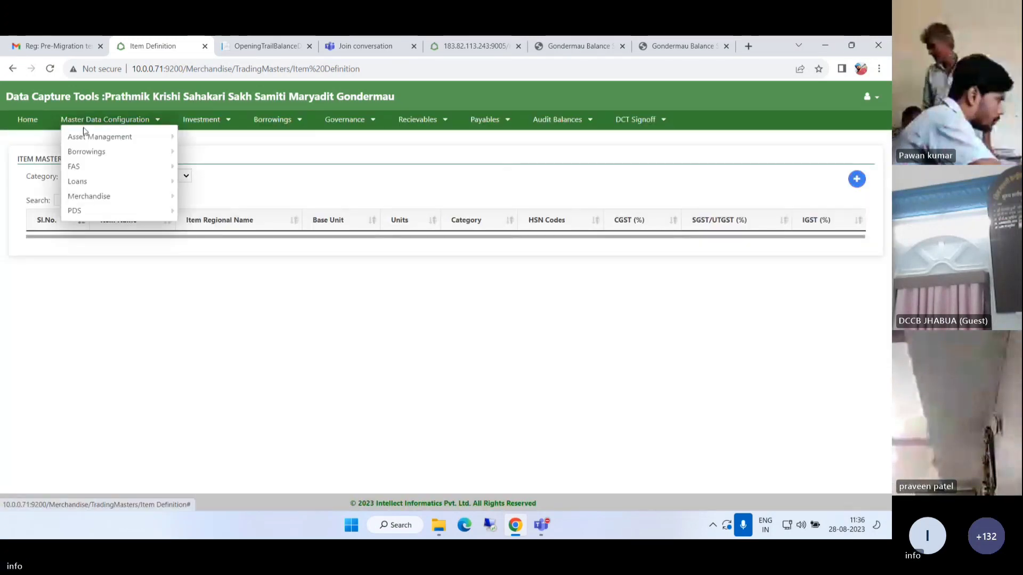
mouse_move(172, 197)
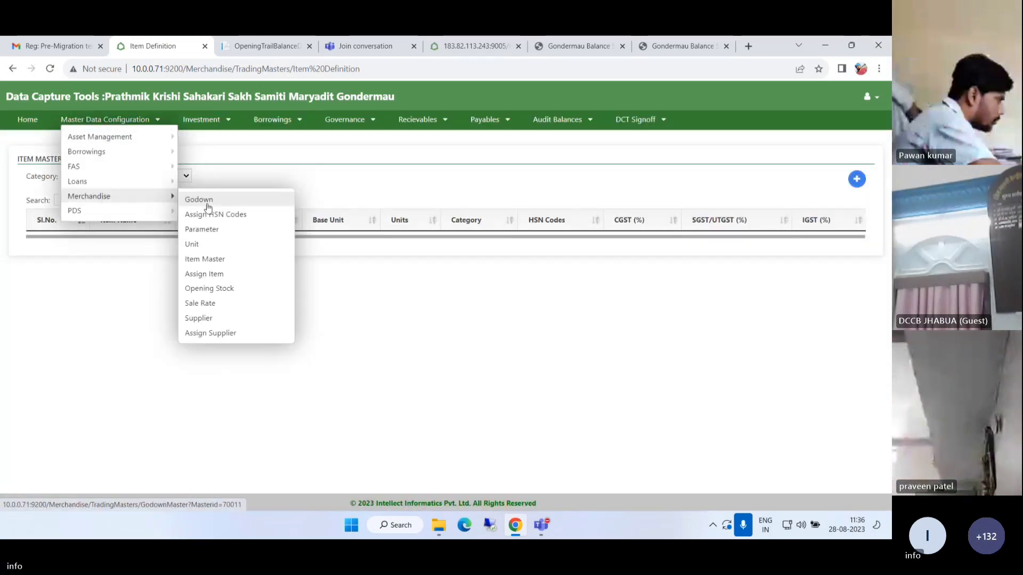
click(222, 274)
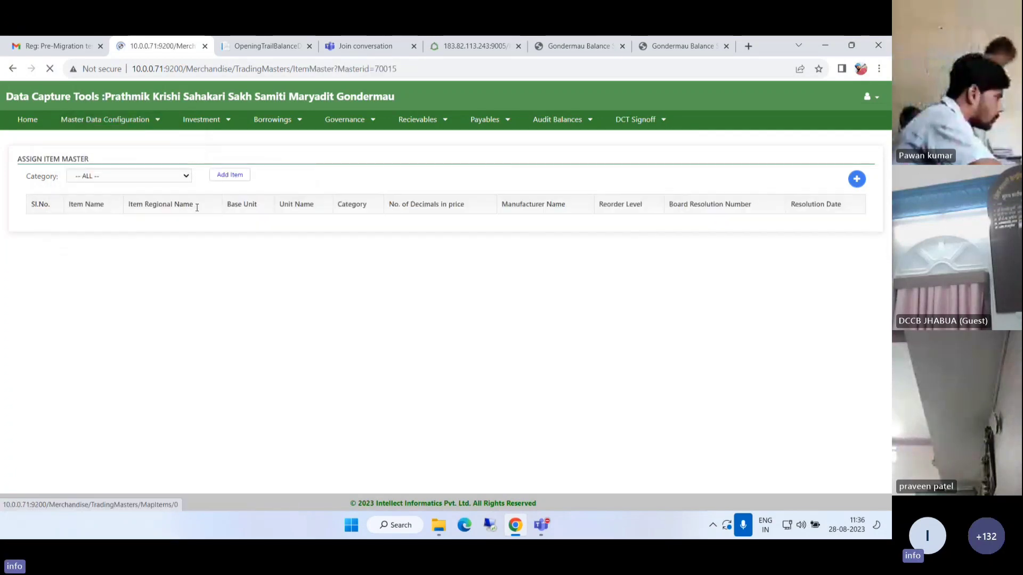
click(855, 179)
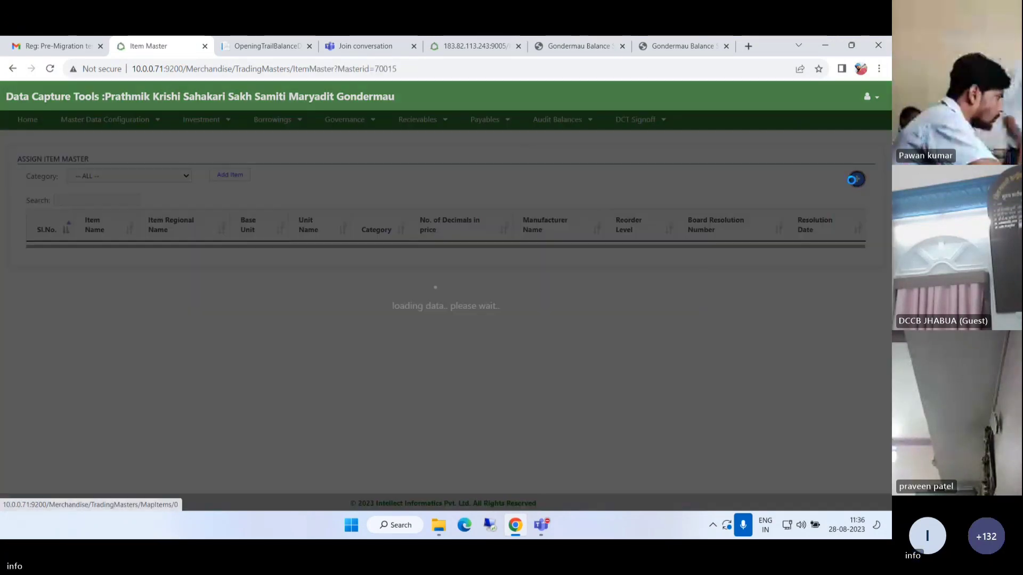
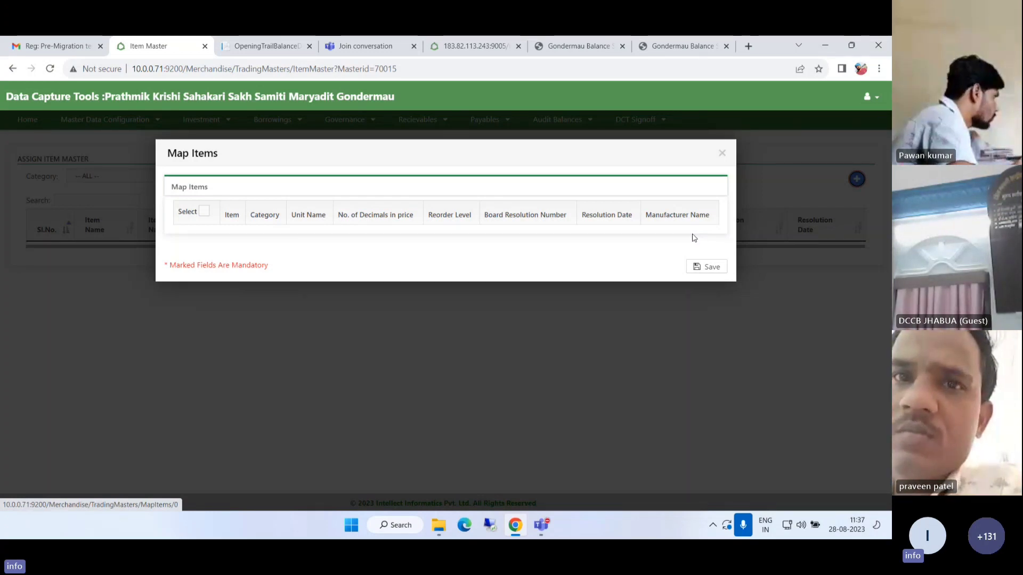
click(722, 154)
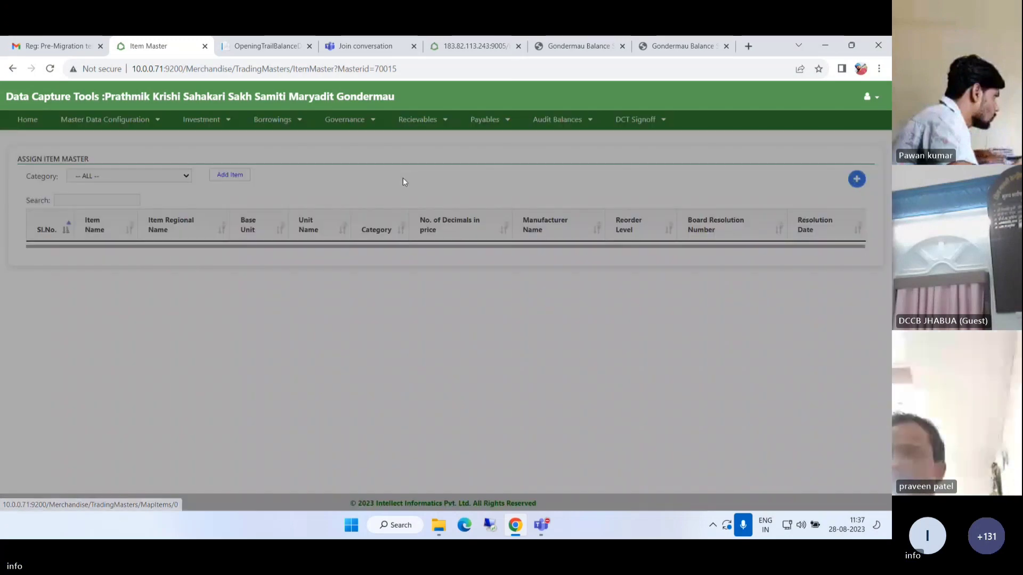
Step: Open the merchandise Opening Stock page, check the godowns available for selection, and close the godown selection
click(130, 121)
click(126, 199)
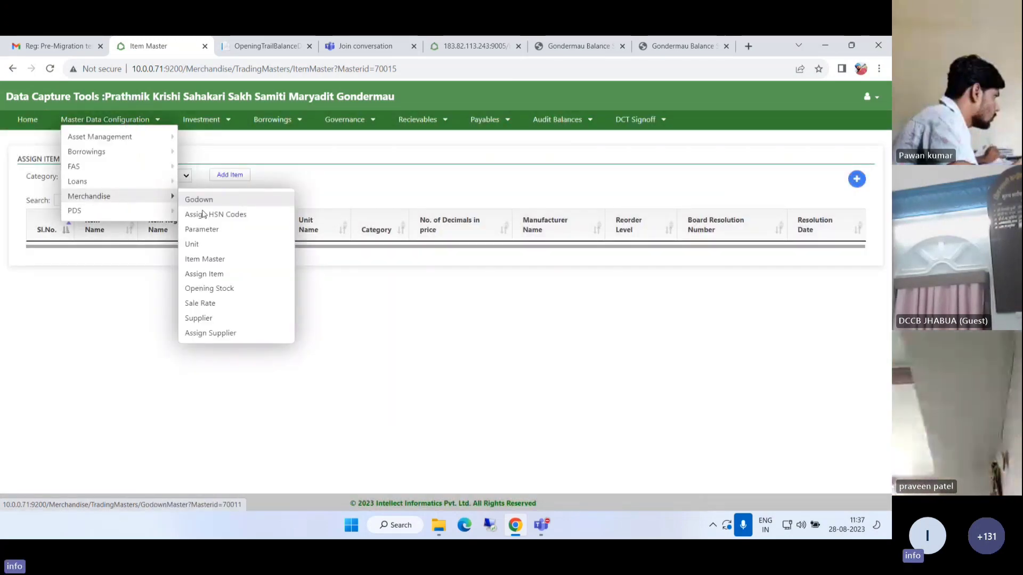
click(223, 289)
click(457, 331)
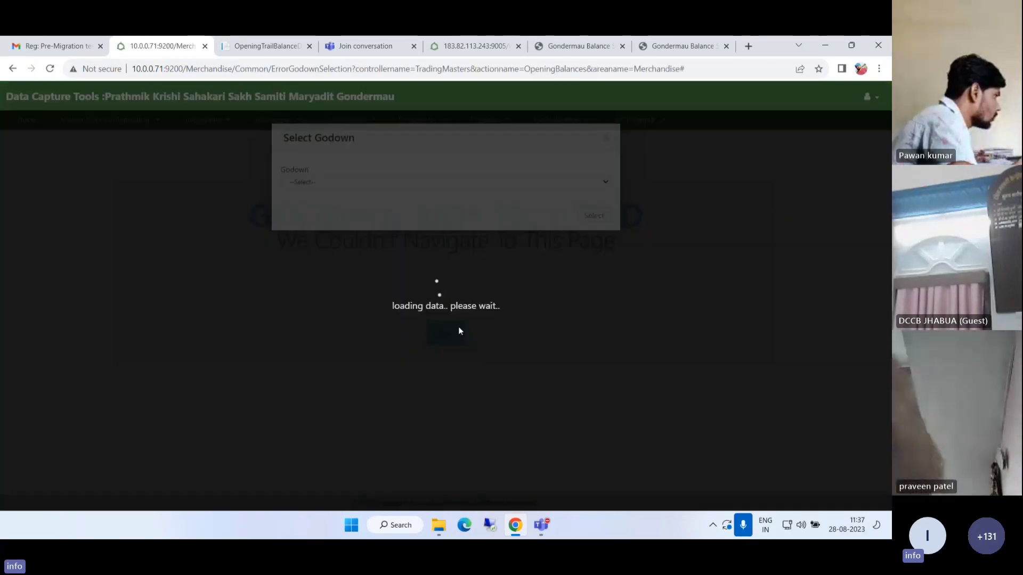
click(400, 200)
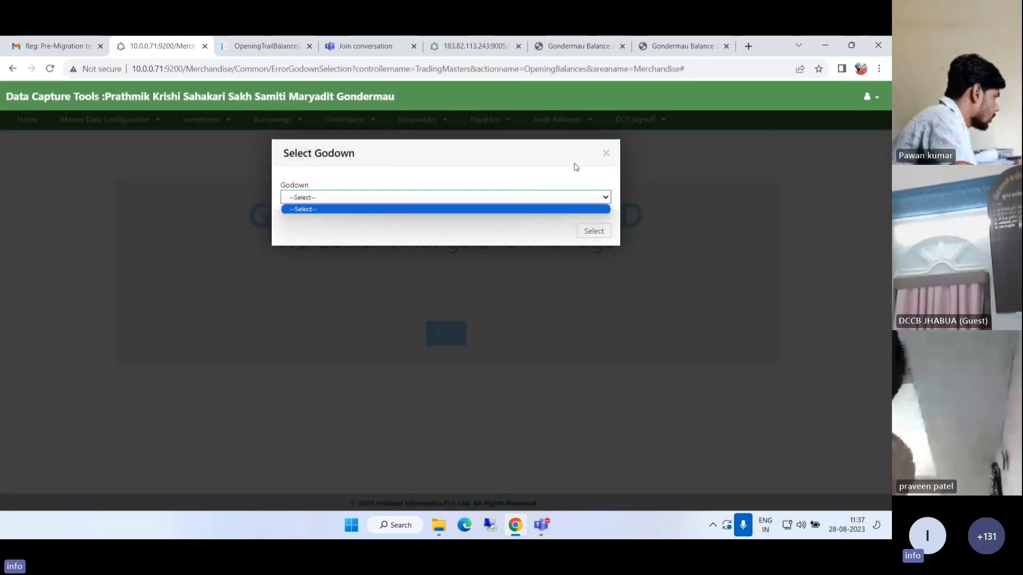
click(606, 153)
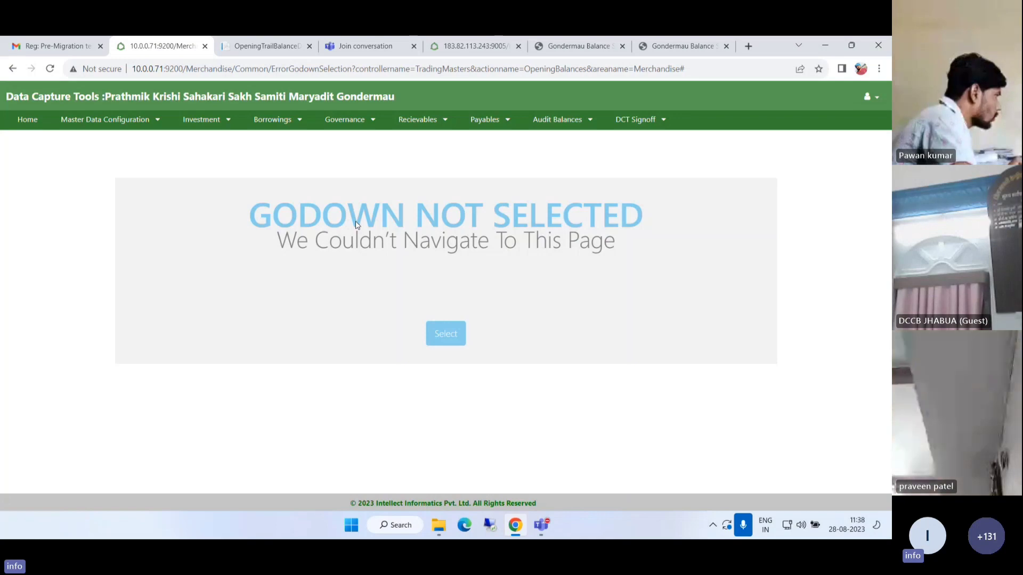
click(391, 198)
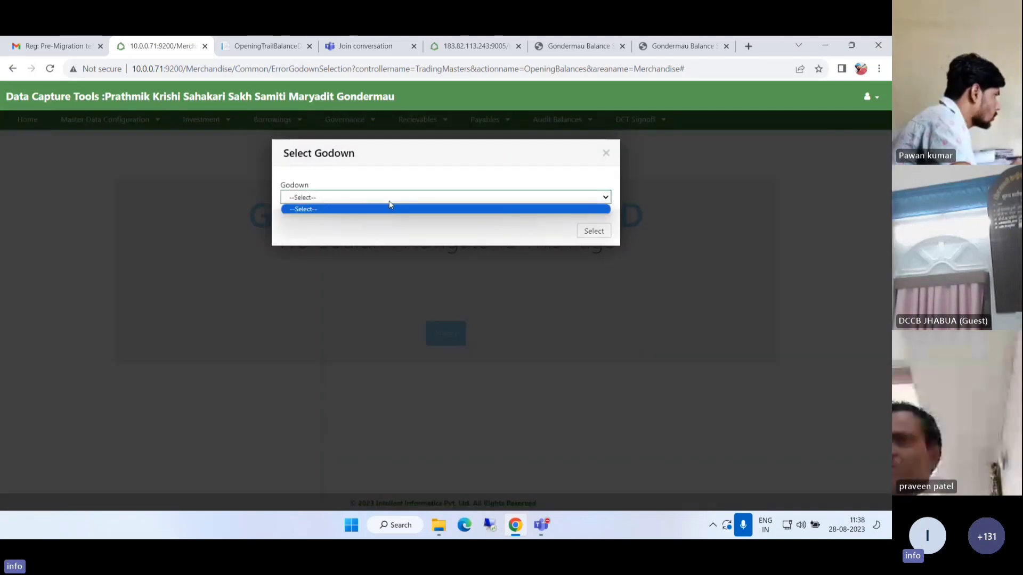
click(372, 222)
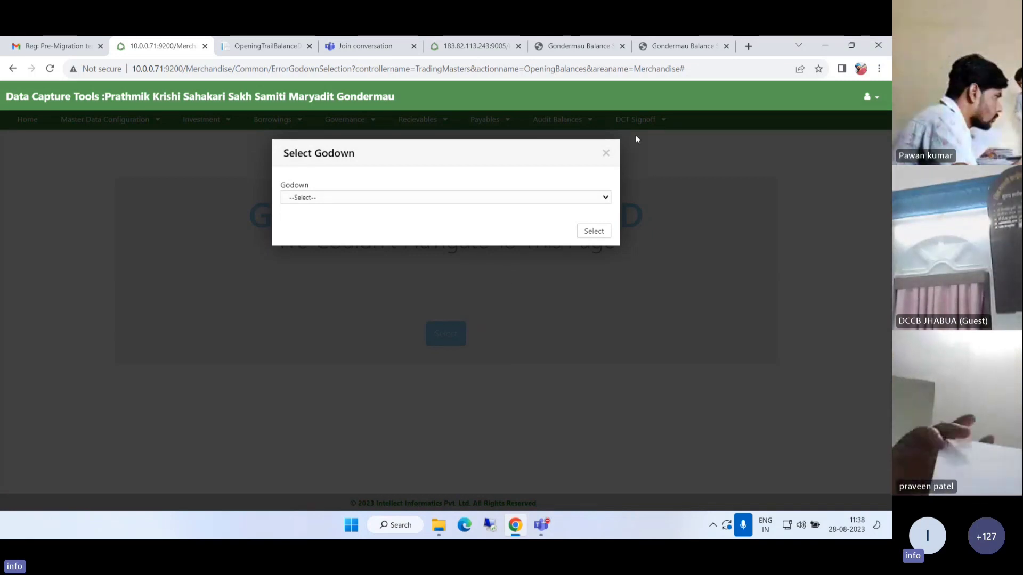
click(606, 153)
Step: Open the merchandise Supplier page, view the fields of the Add Supplier form, and close it without saving
click(130, 121)
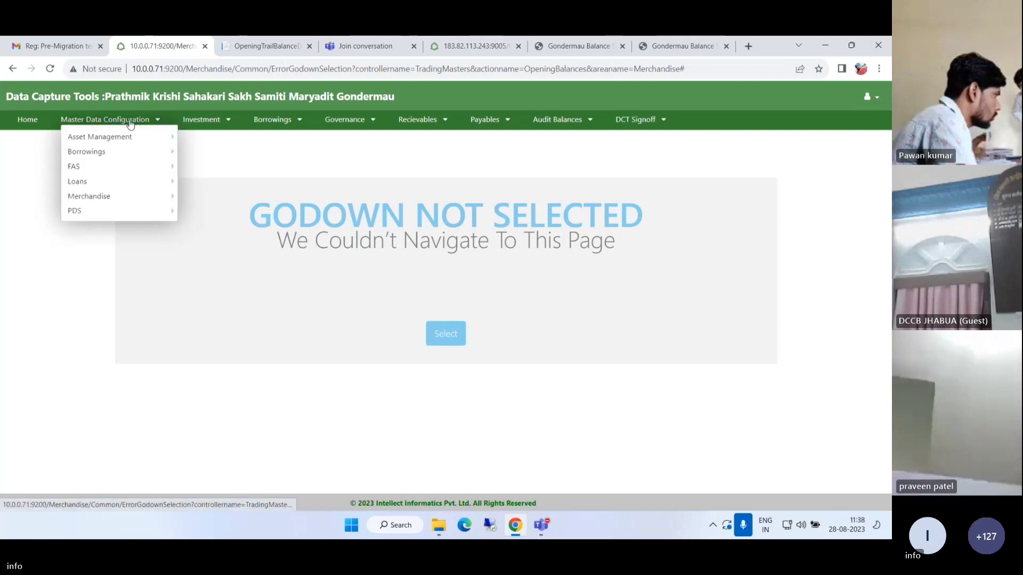
mouse_move(129, 200)
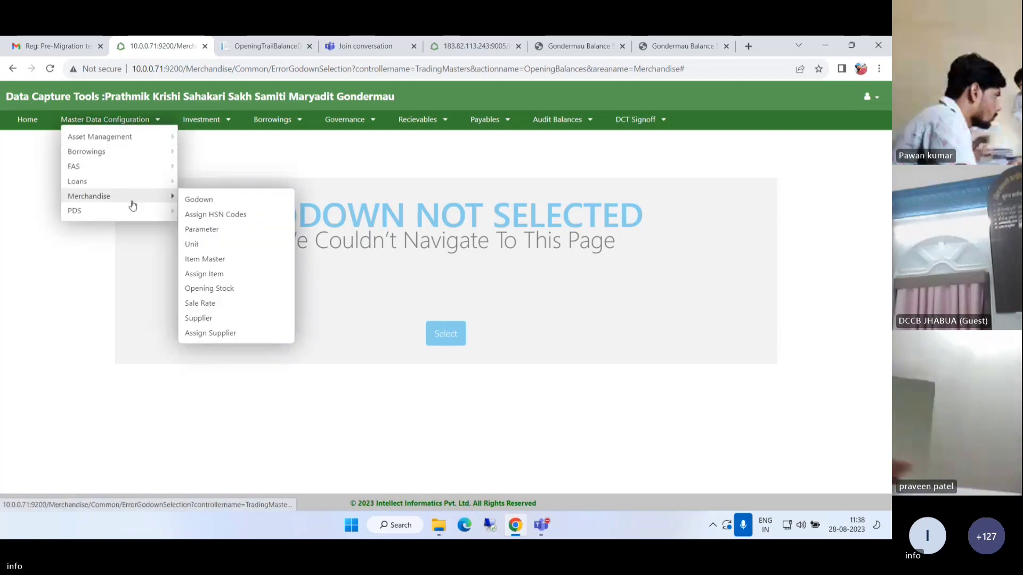
click(213, 320)
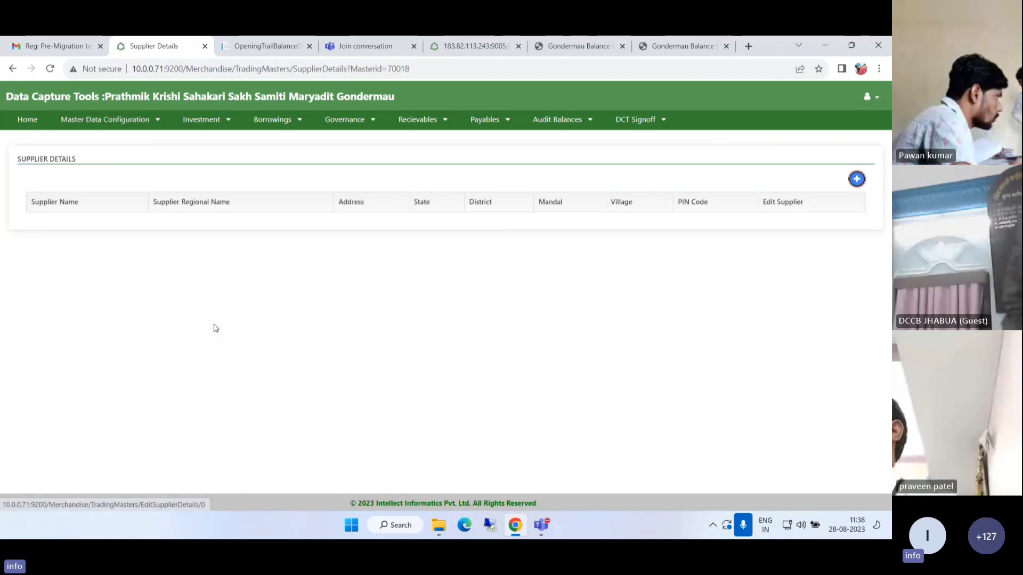
click(857, 179)
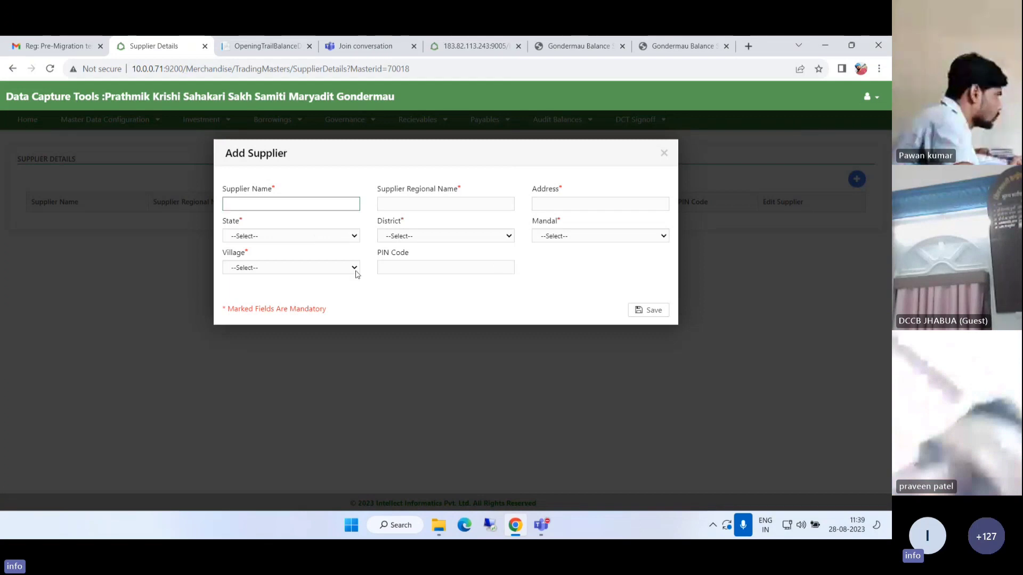
click(663, 153)
Step: Open the Assign Supplier page in the merchandise master data configuration and view its supplier list
click(136, 128)
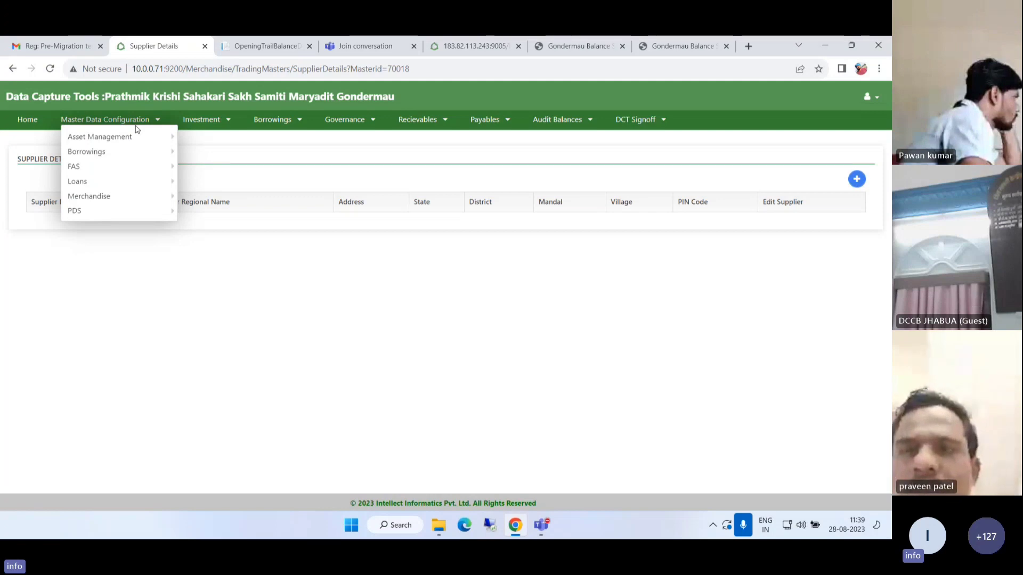
click(118, 196)
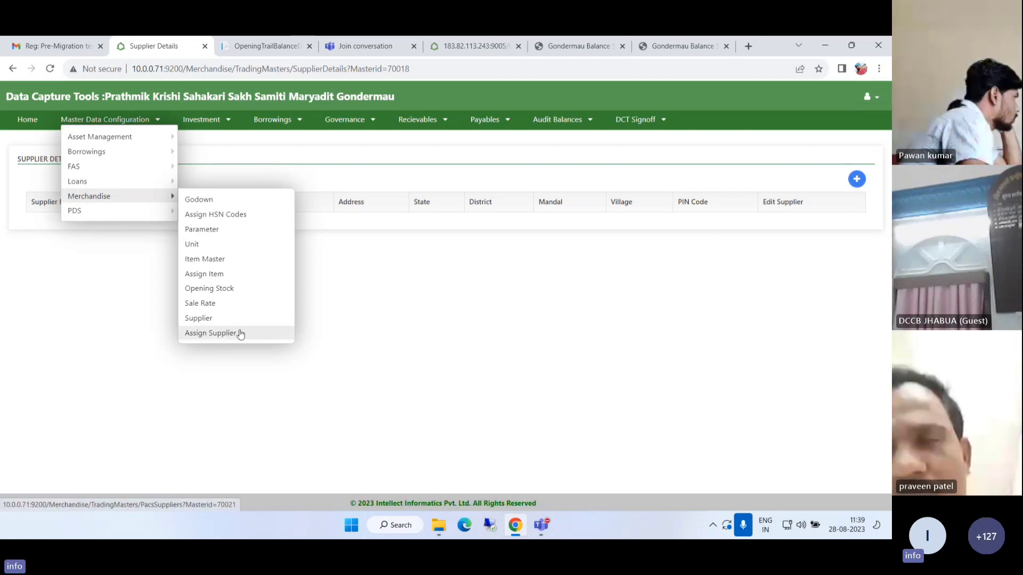
click(240, 333)
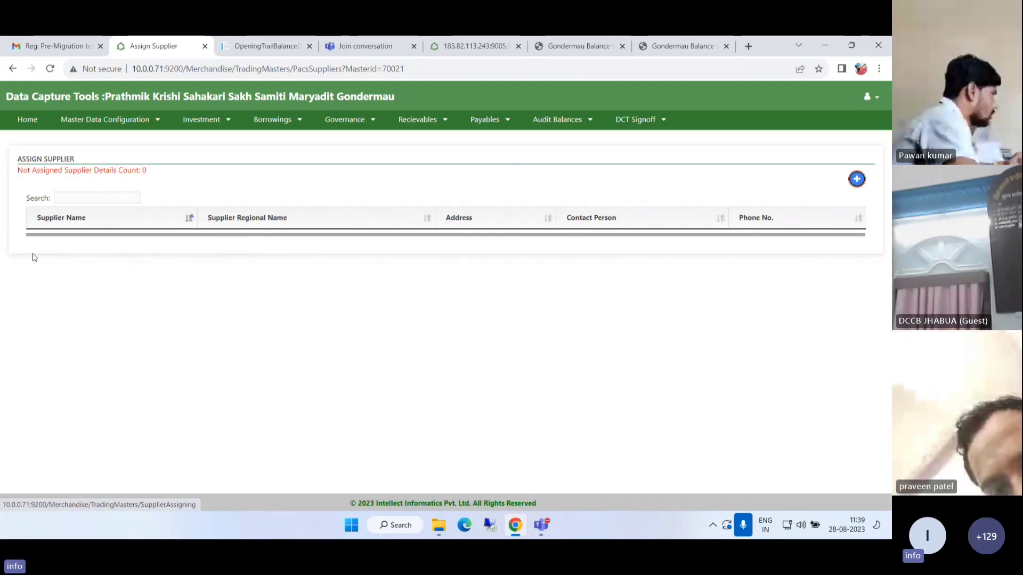
click(85, 119)
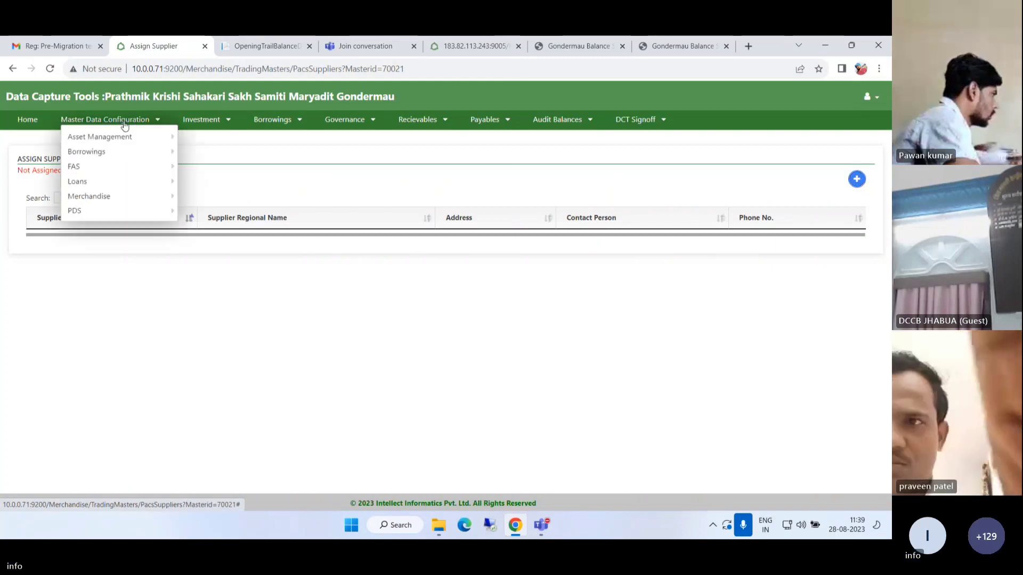
Step: Open the PDS Shop Master page, view the Add / Edit Shop form and its purchase point options, and close it without saving
mouse_move(137, 201)
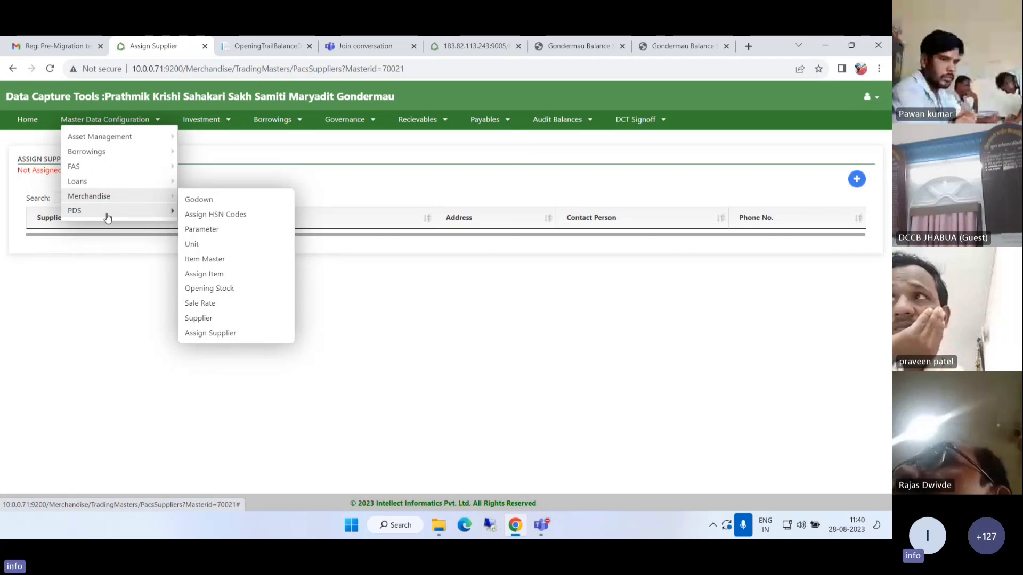
mouse_move(107, 217)
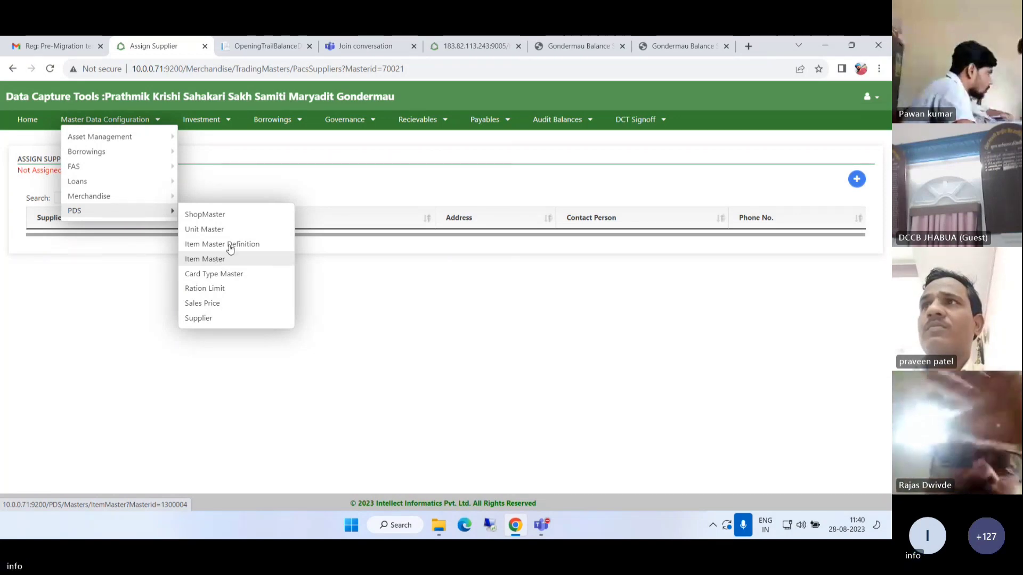
click(235, 229)
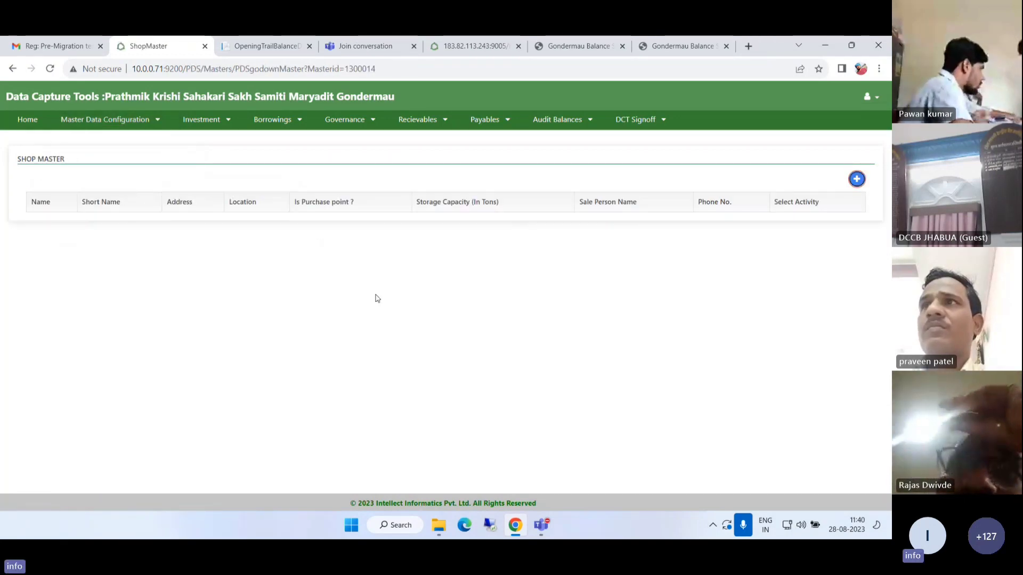
click(856, 180)
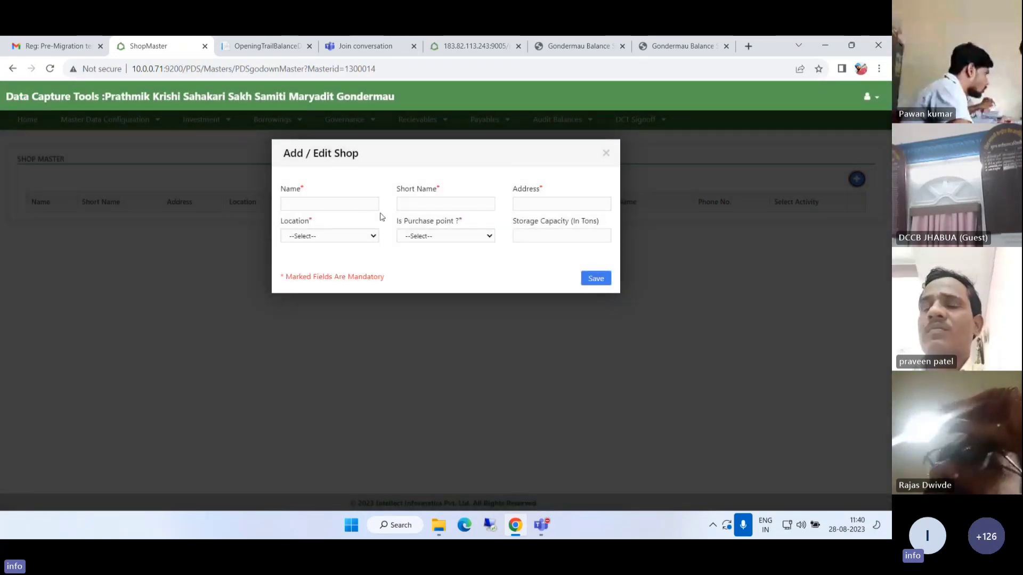
click(456, 235)
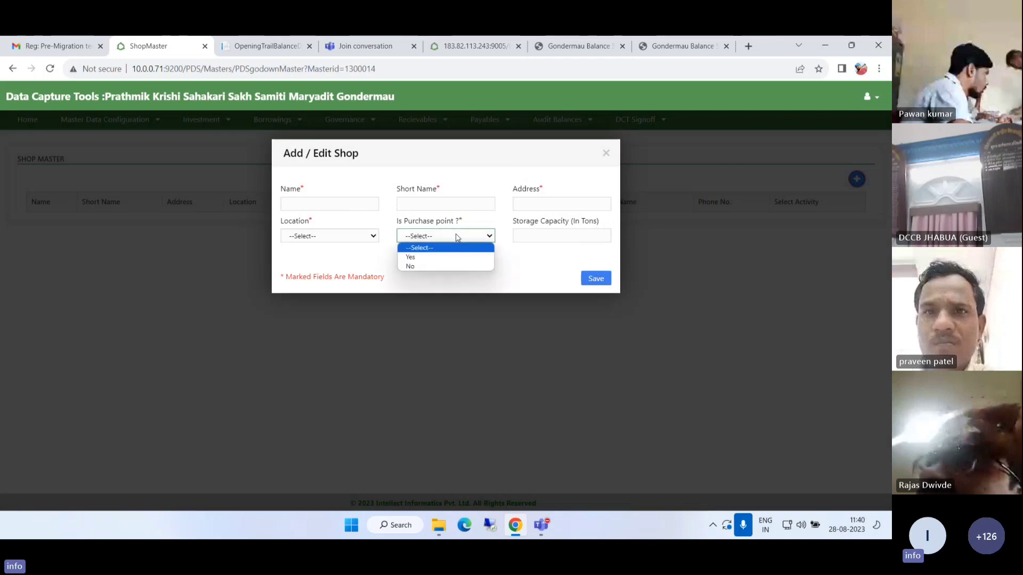
click(563, 242)
click(605, 153)
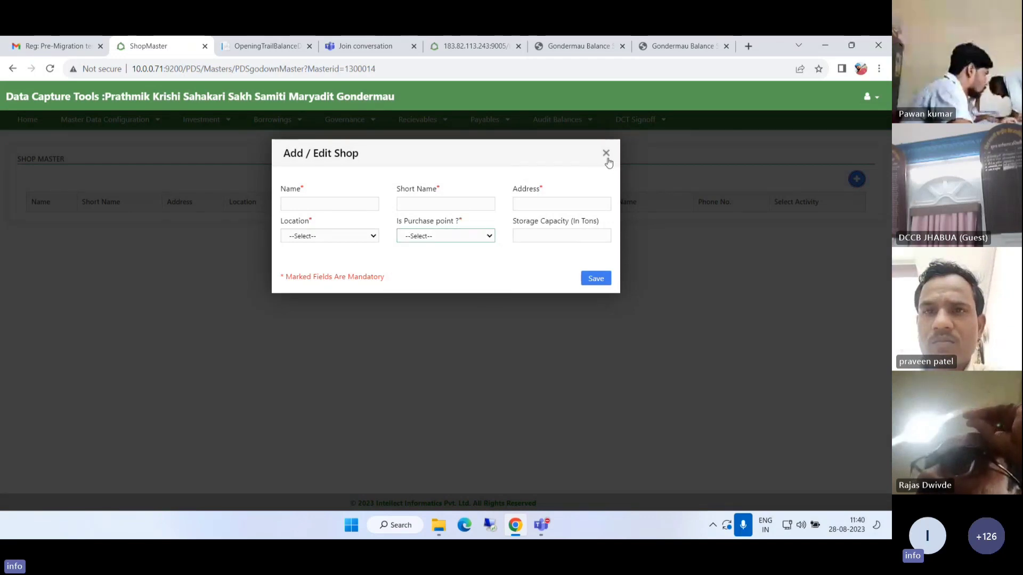
Step: Open the PDS Unit Master page, try Metric Tonnes as the base unit in the new unit form, and close it without saving
click(137, 123)
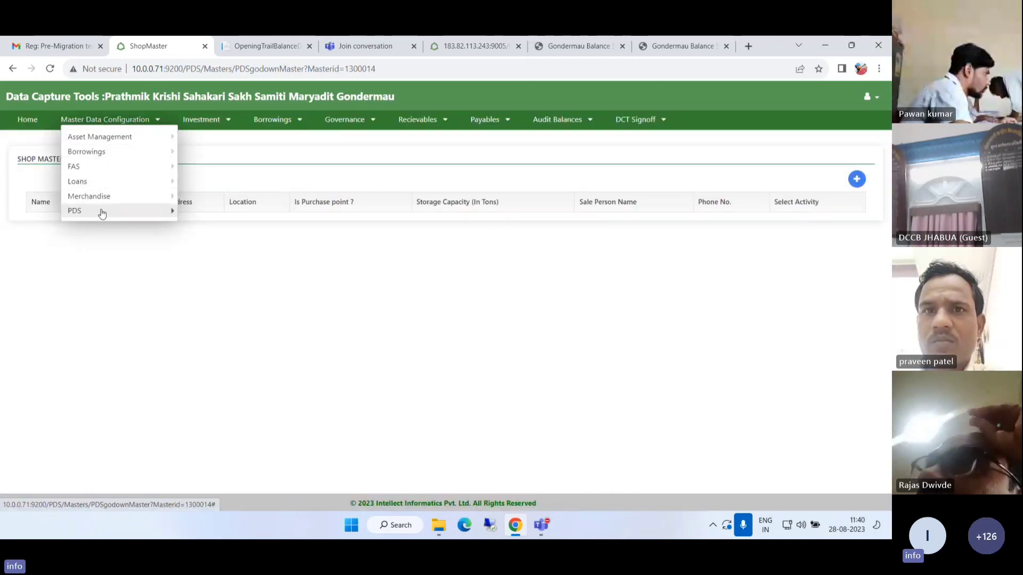
click(222, 234)
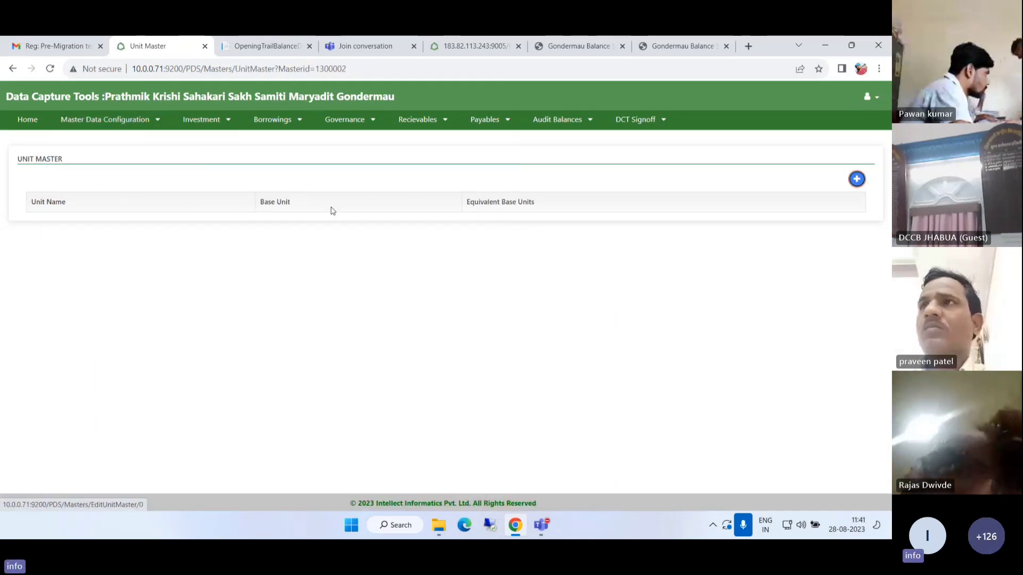
click(858, 179)
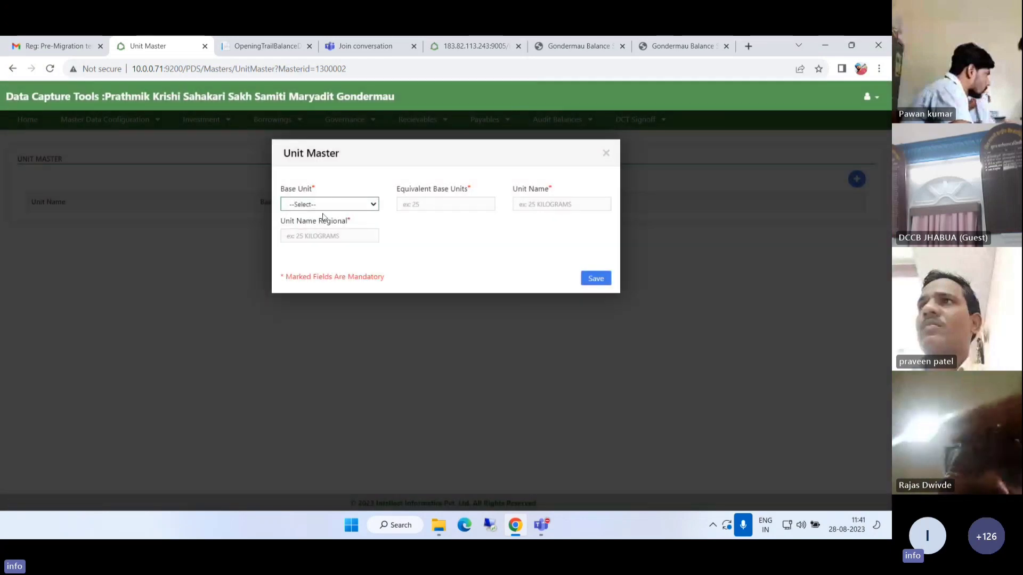
click(328, 206)
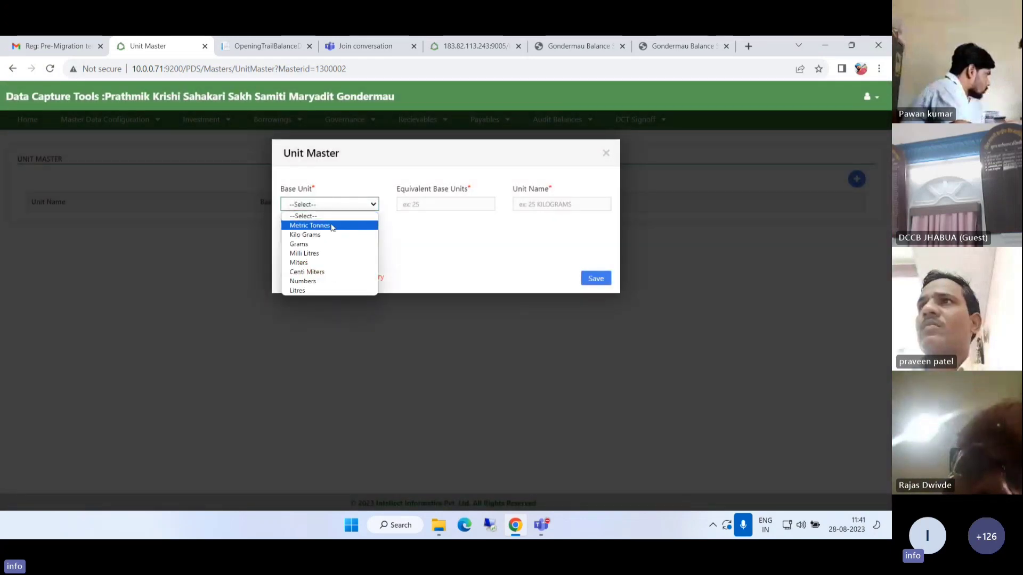
click(336, 225)
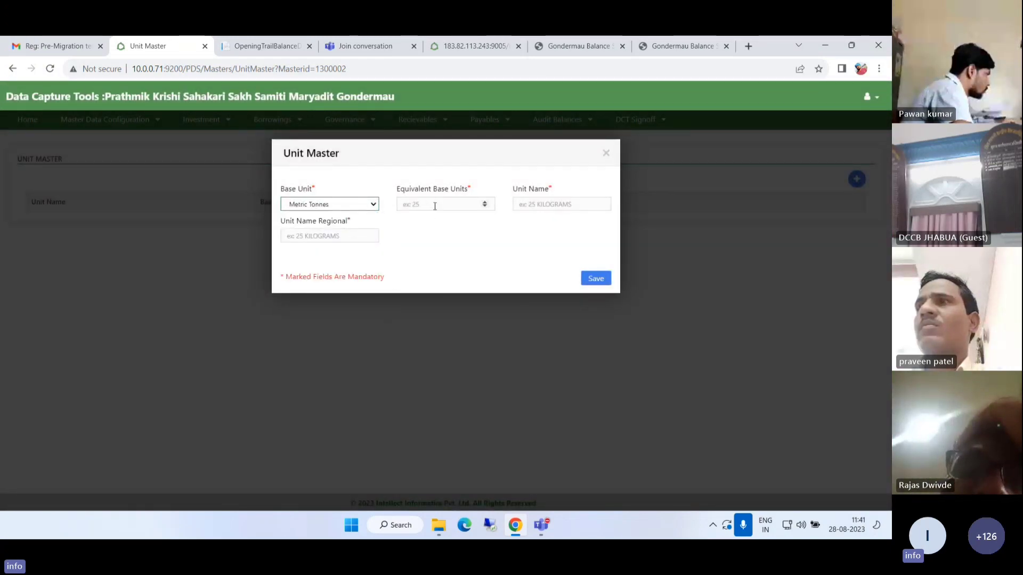
click(605, 153)
Step: Open the PDS Item Master Definition page and view its items with their base units
click(105, 119)
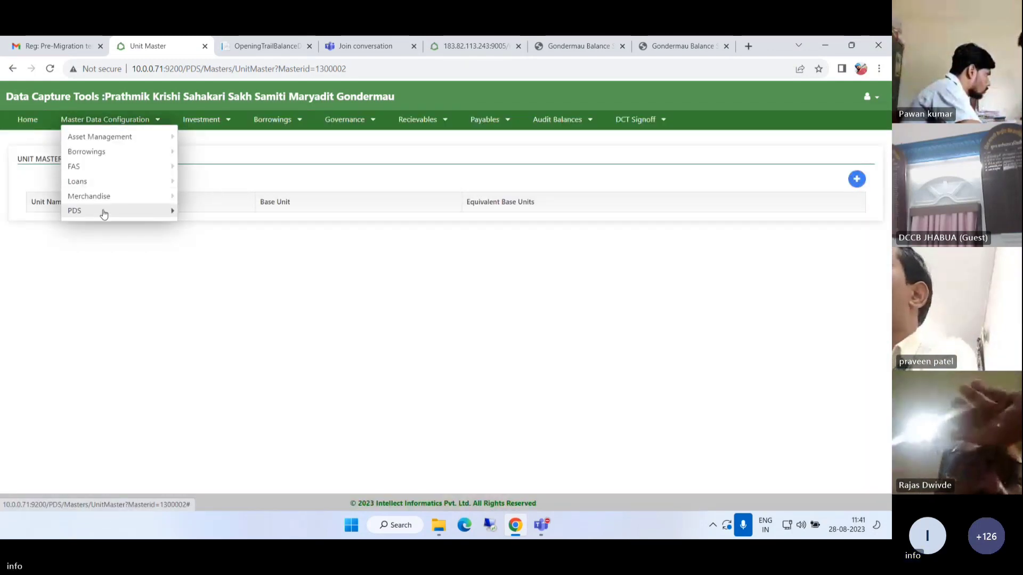
mouse_move(102, 213)
click(238, 248)
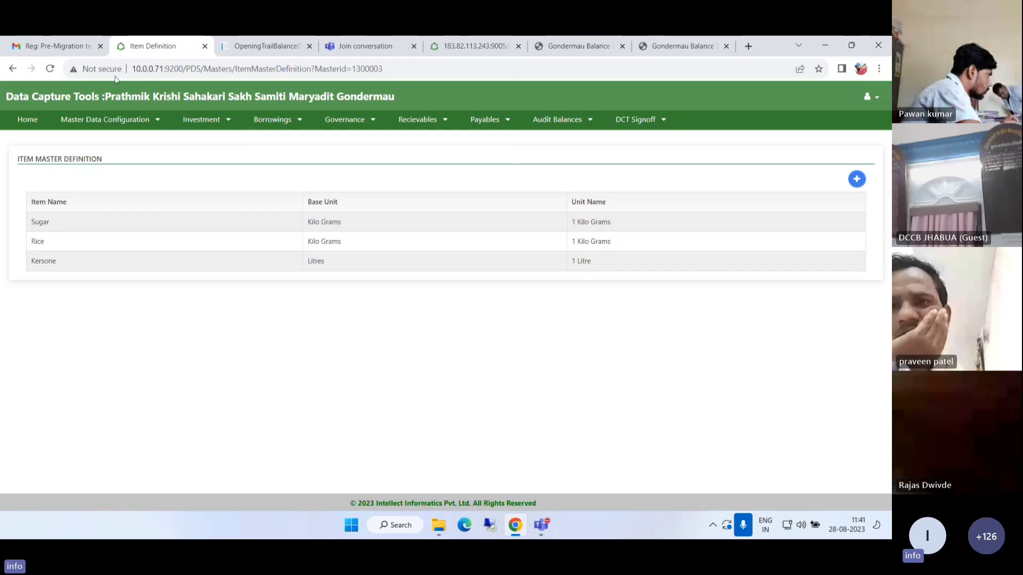
Step: Open the PDS Item Master page, check the PDS shops available for selection, and close the shop selection
click(143, 127)
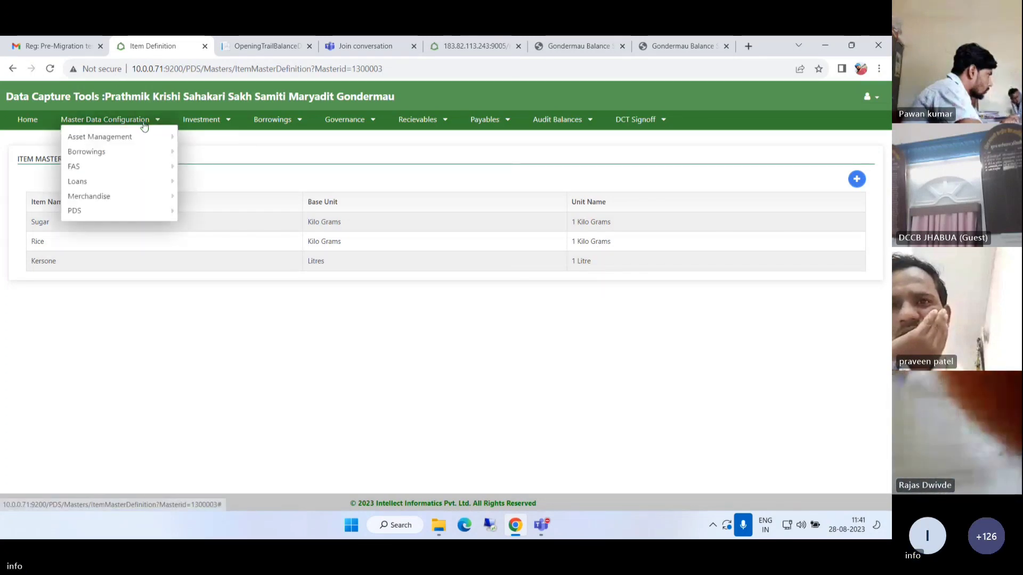
click(101, 212)
click(219, 265)
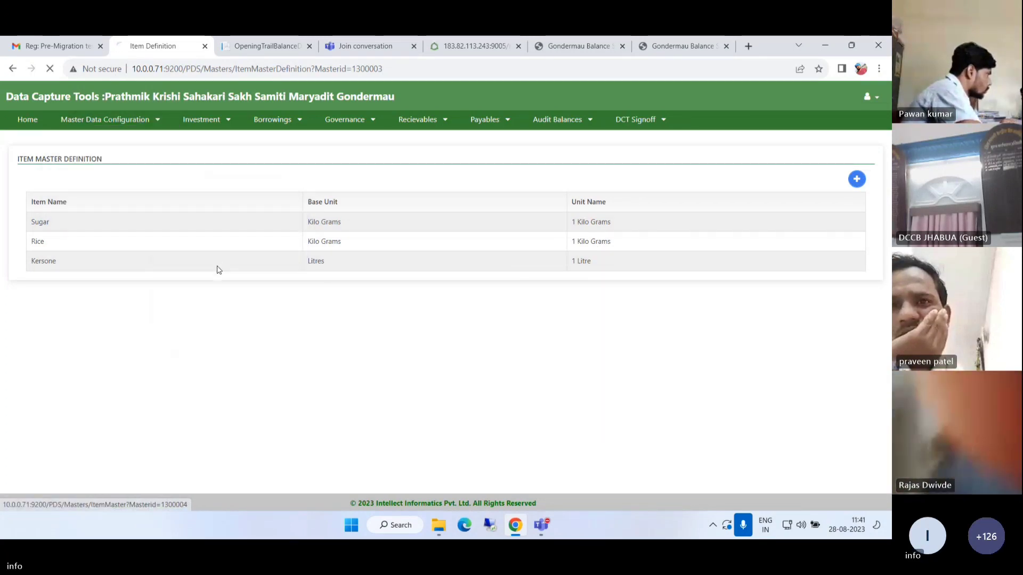
click(452, 344)
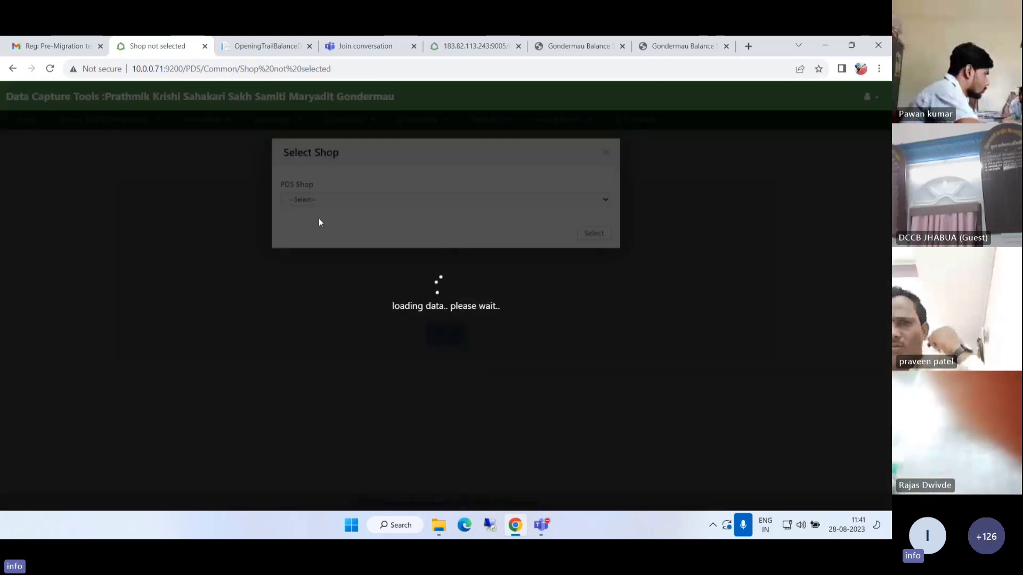
click(316, 200)
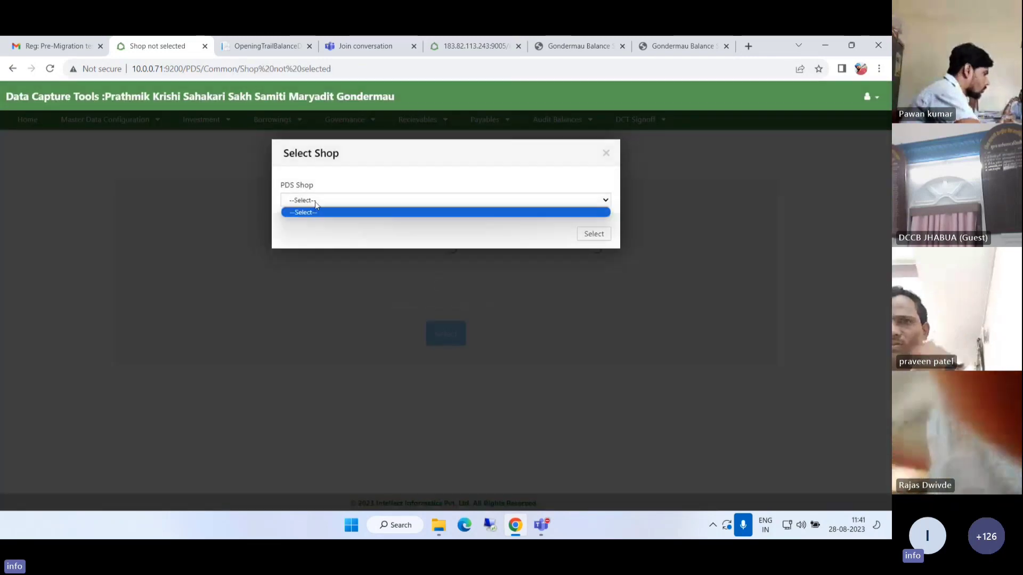
click(606, 153)
click(606, 153)
click(119, 120)
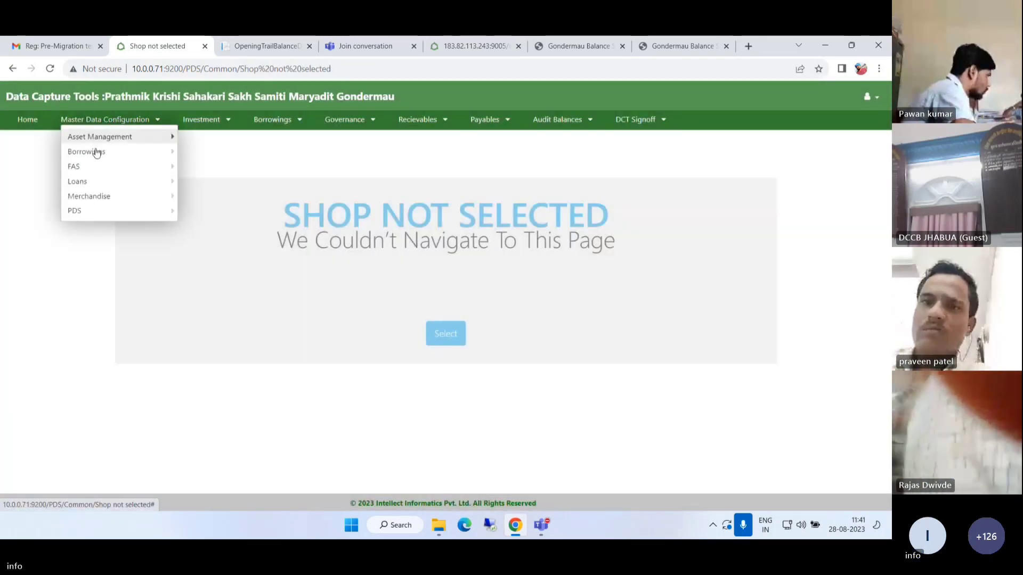
mouse_move(91, 212)
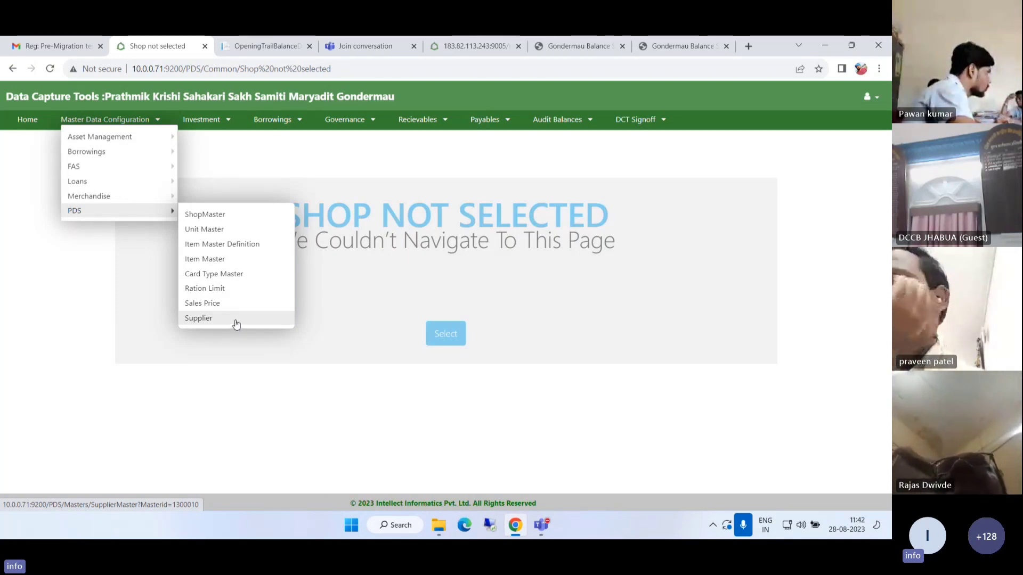
click(116, 126)
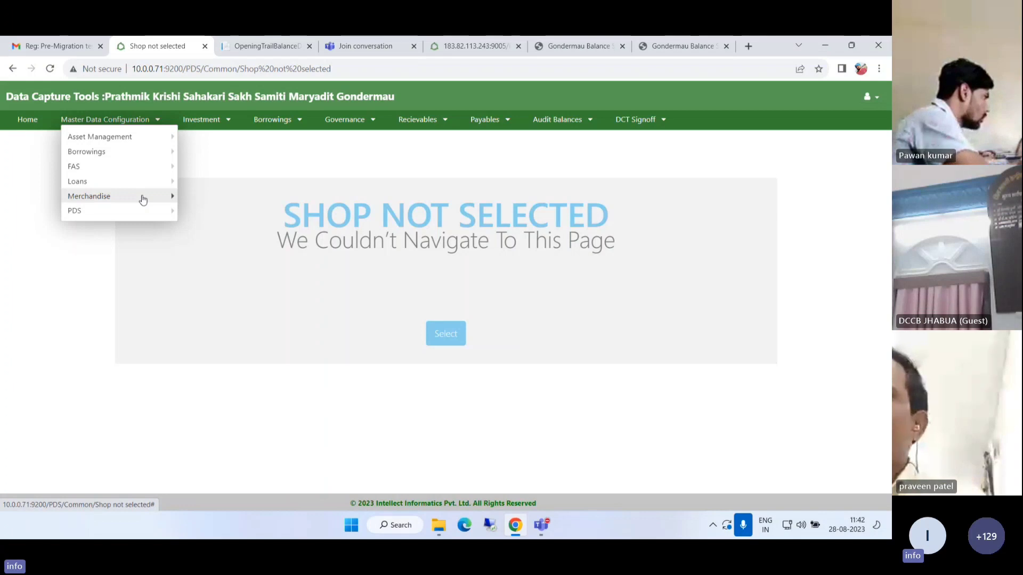
click(227, 162)
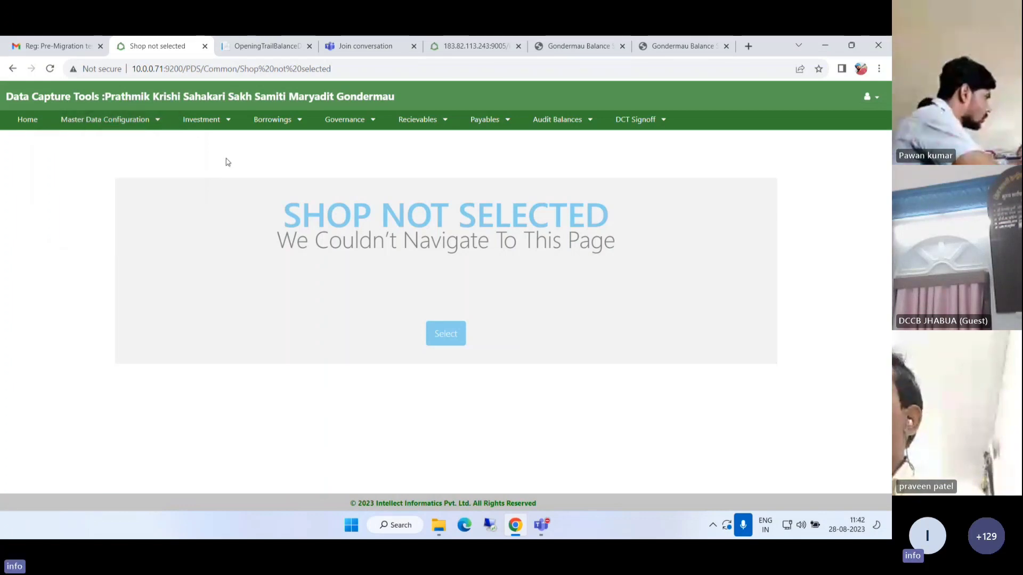
Step: Open the Investment Application form and set the investment to Shares in Other Cooperative Institutions(Annexure-XI)
click(214, 126)
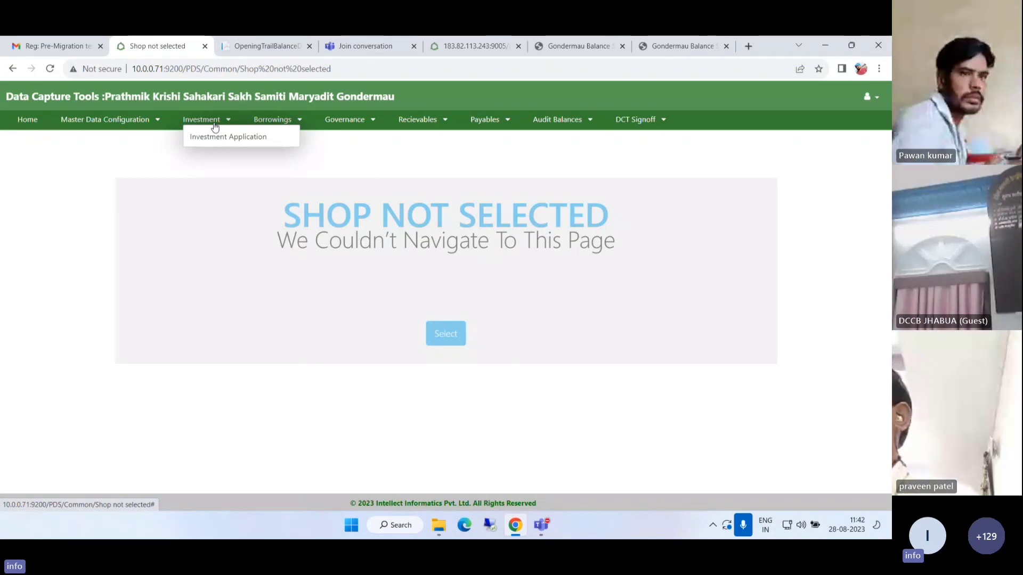
click(240, 138)
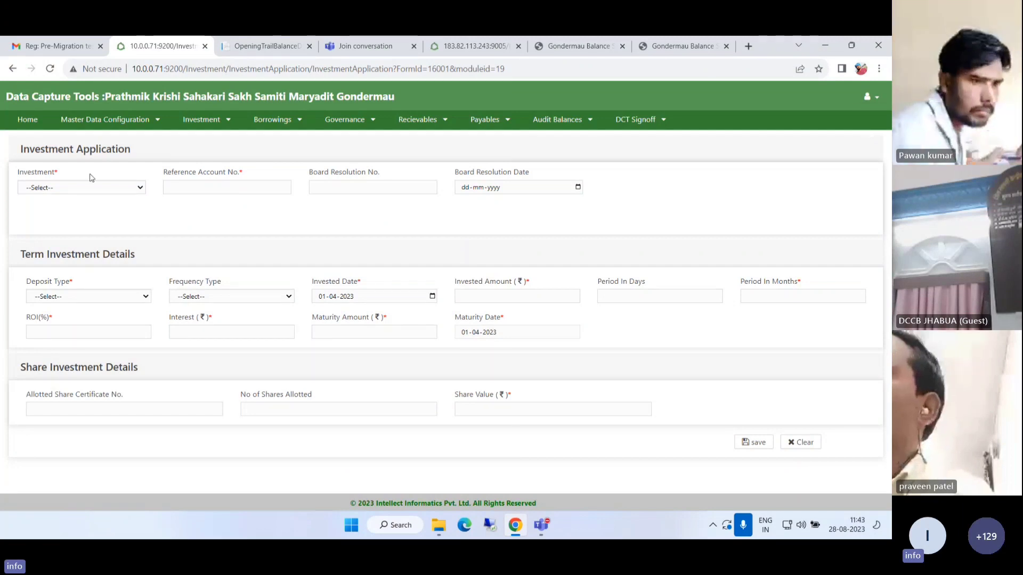
click(88, 187)
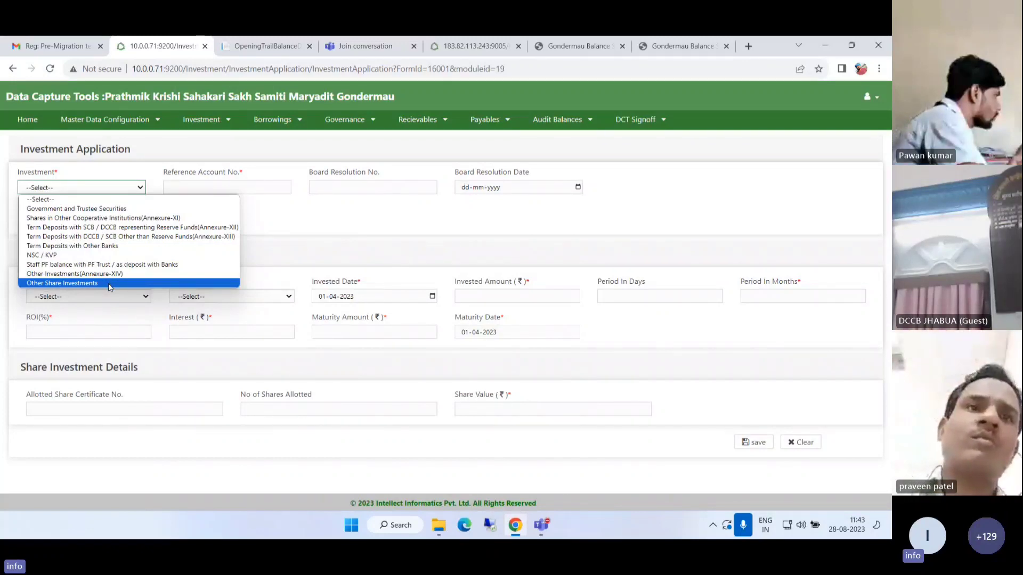
click(82, 218)
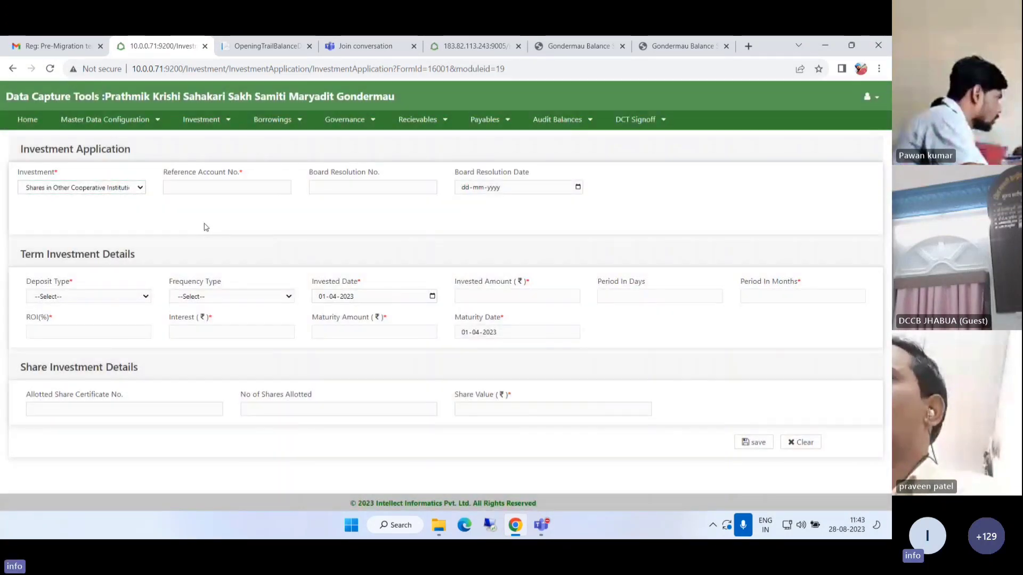
Step: Examine the reference account, term investment and share investment fields for the share investment, and review the available investment types
click(221, 191)
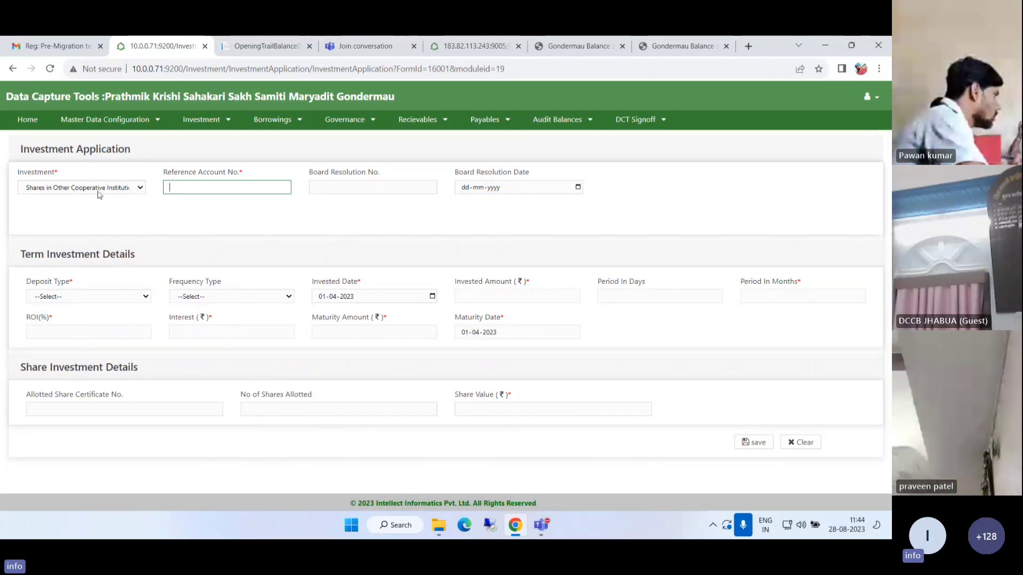
drag(24, 263, 149, 302)
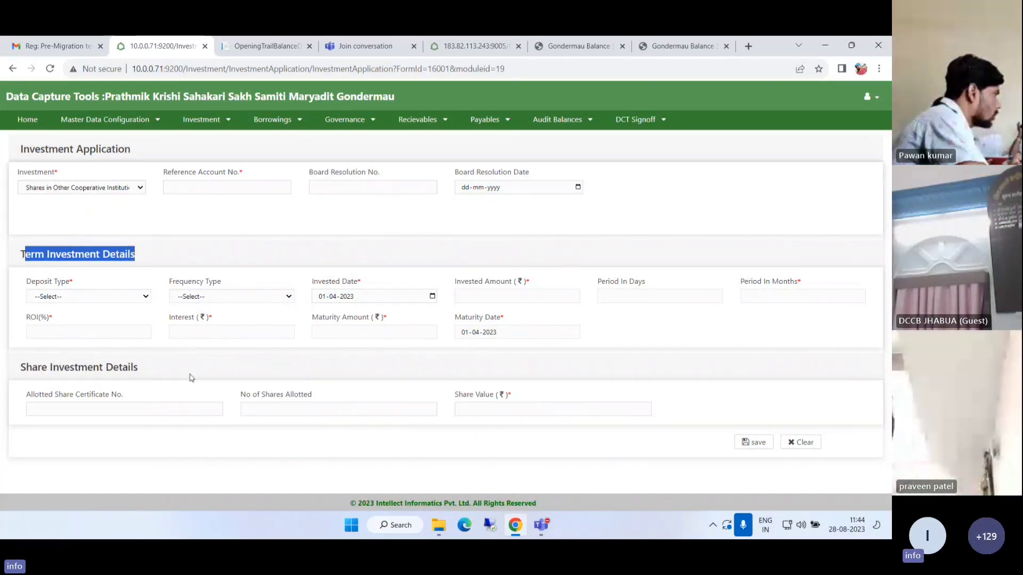
click(140, 408)
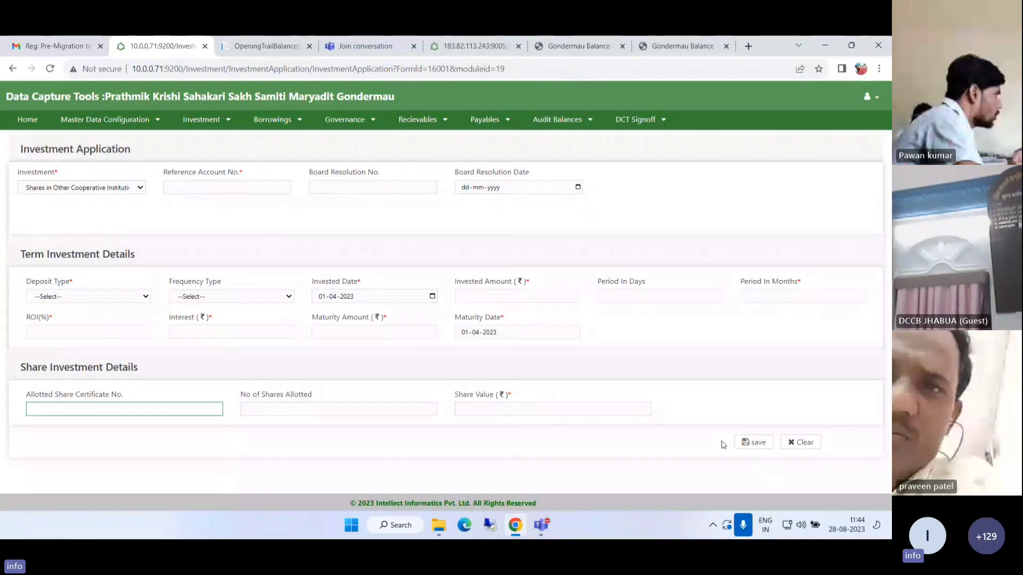
click(121, 188)
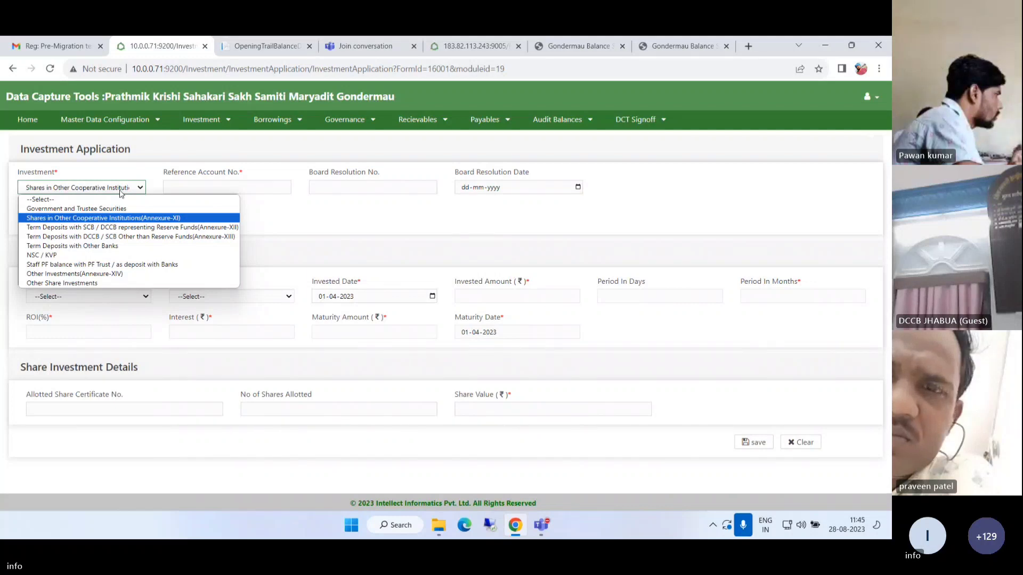
click(122, 189)
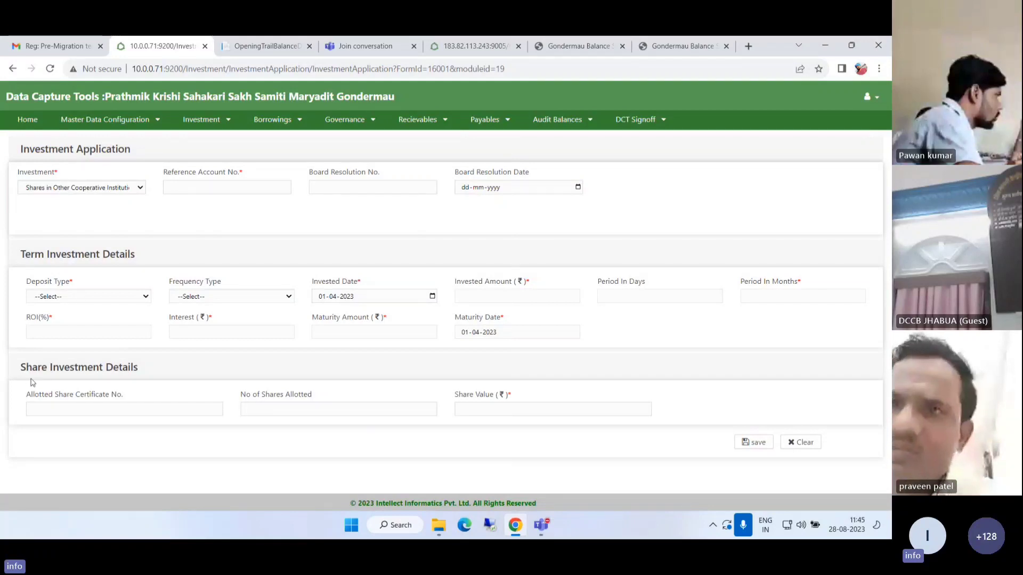
Step: Set the investment to Term Deposits with SCB / DCCB representing Reserve Funds(Annexure-XII) and the deposit type to Cumulative
click(106, 188)
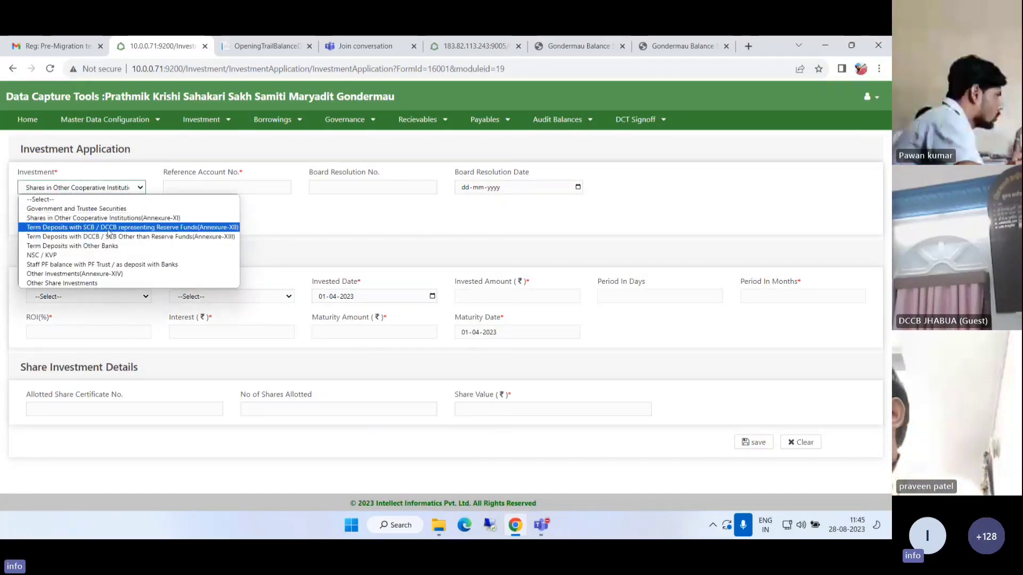
click(107, 231)
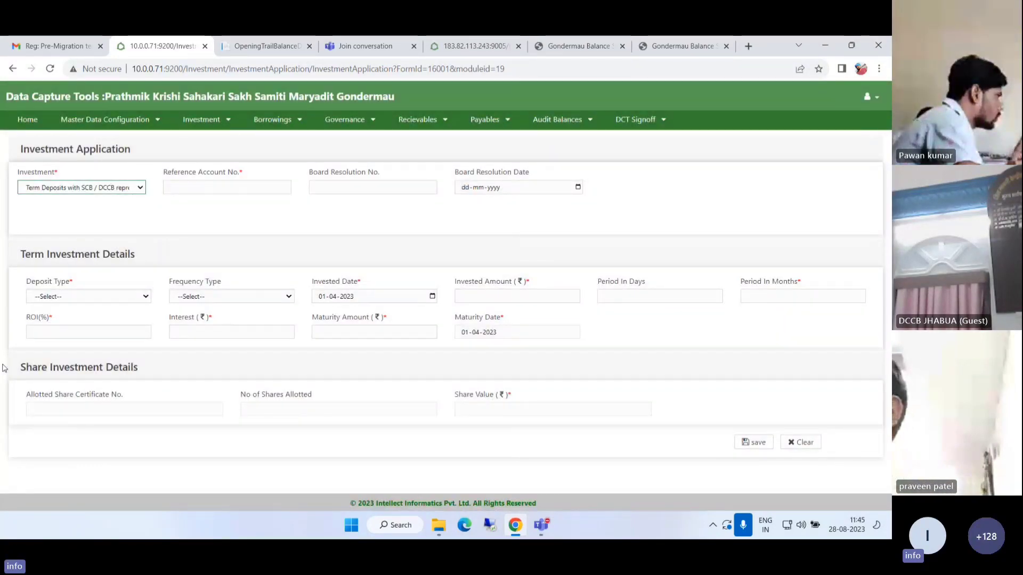
click(69, 296)
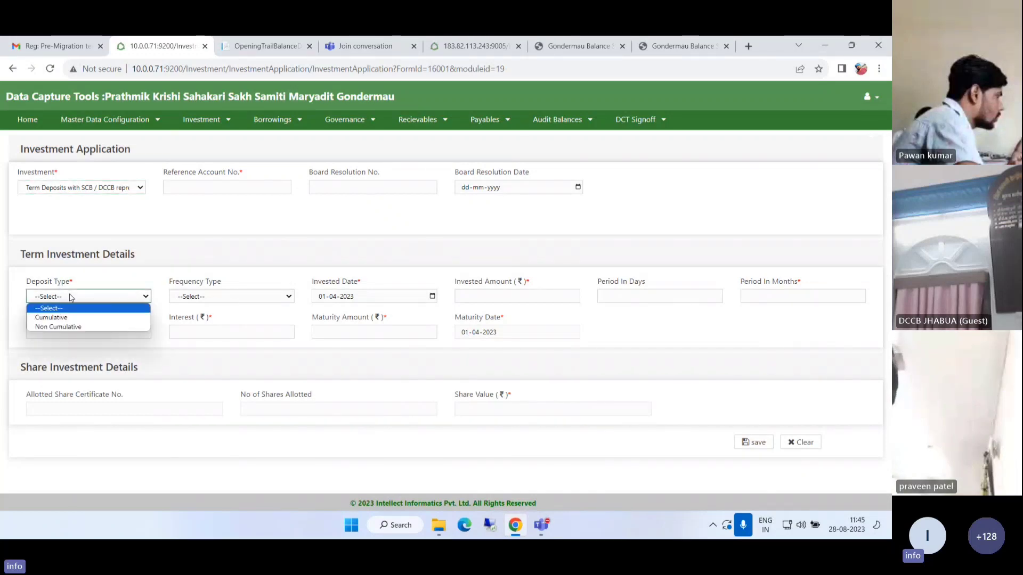
click(77, 317)
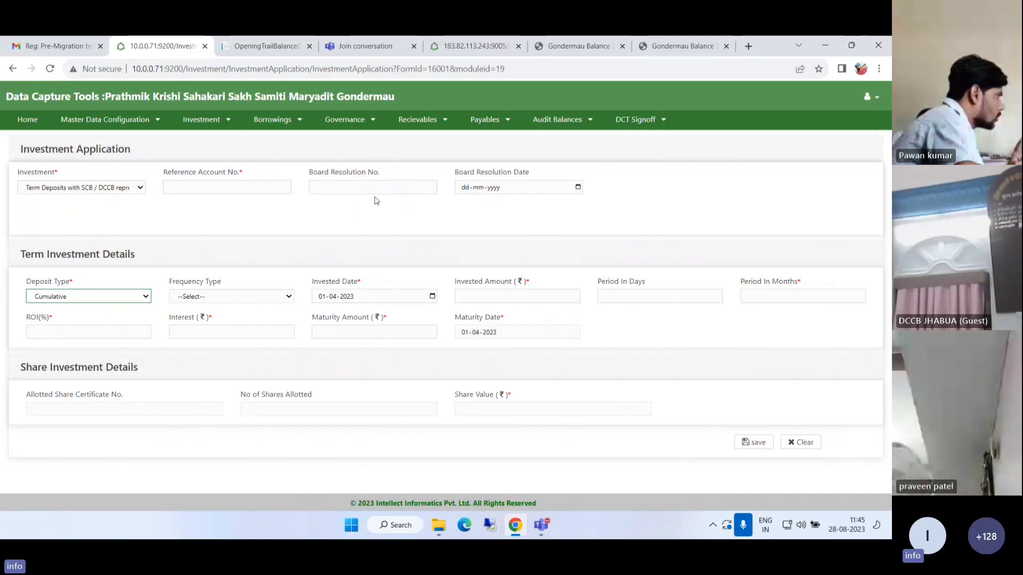
click(103, 298)
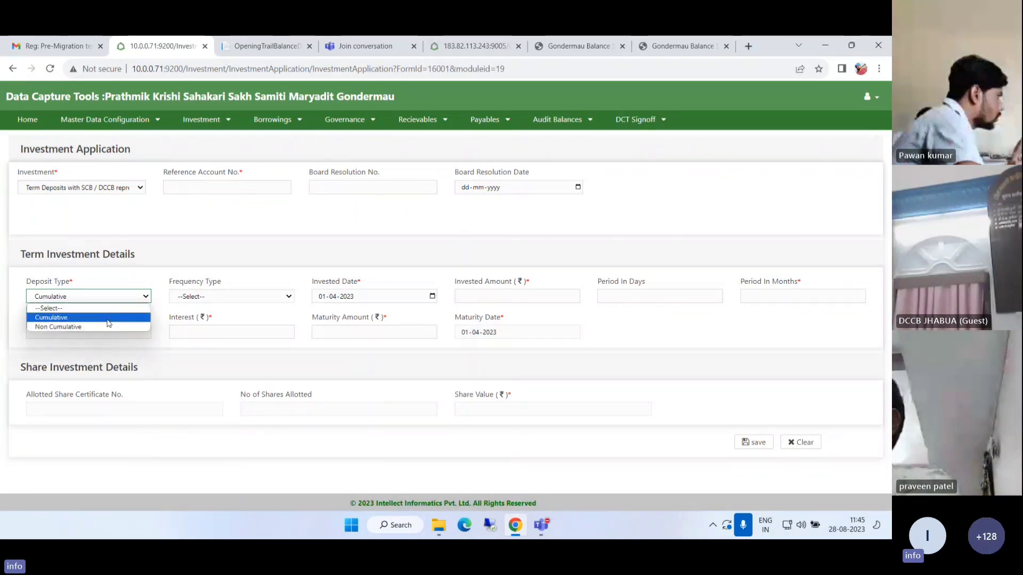
click(111, 319)
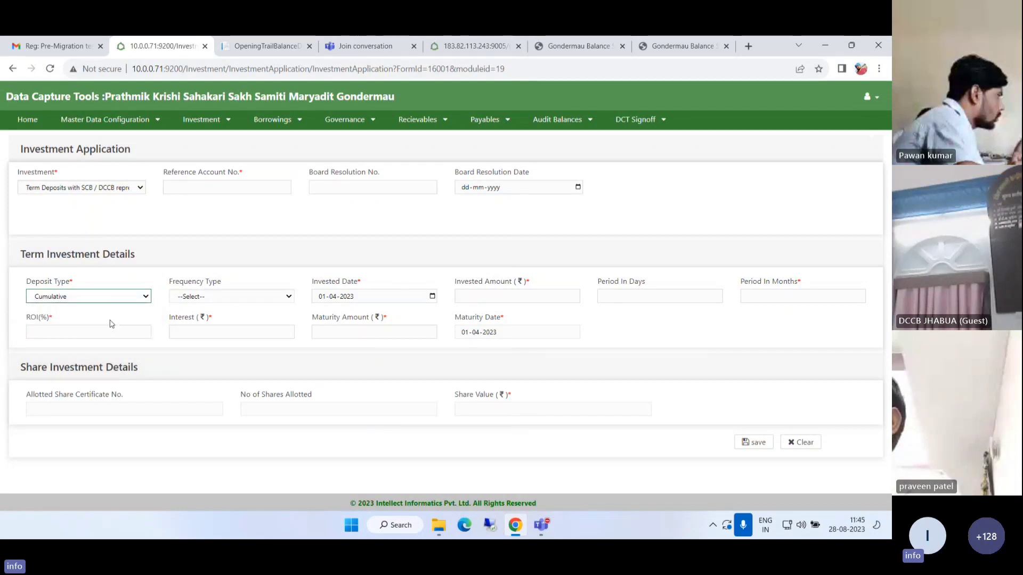
Step: Compare how the Frequency Type field behaves for Cumulative and Non Cumulative deposits, returning the deposit type to Cumulative
click(237, 296)
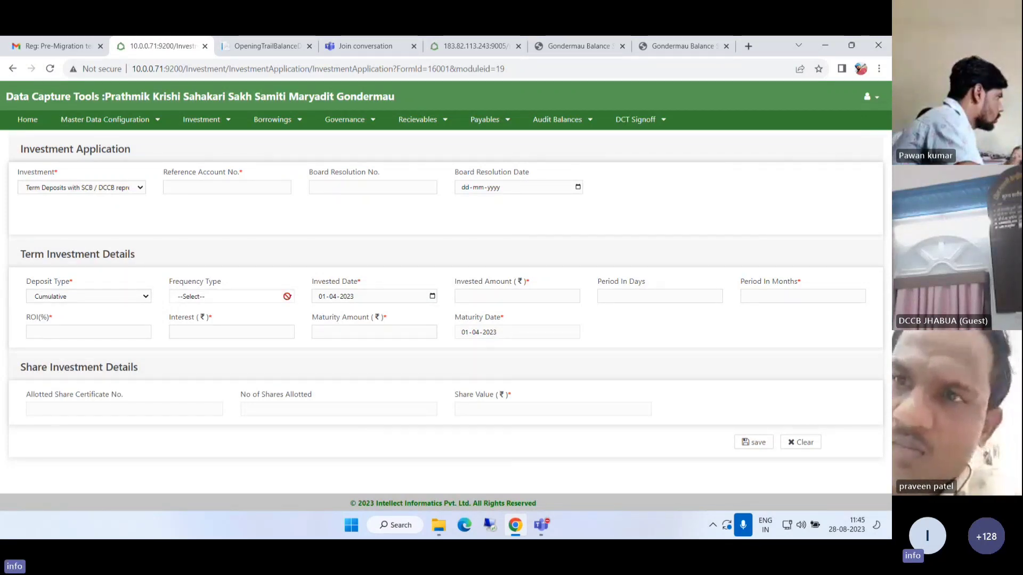
click(96, 296)
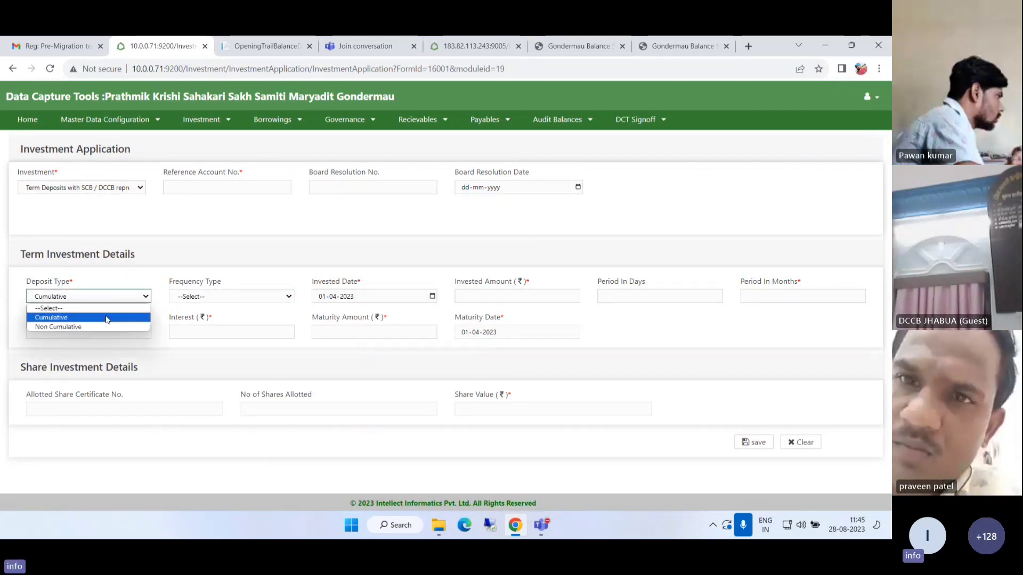
click(98, 318)
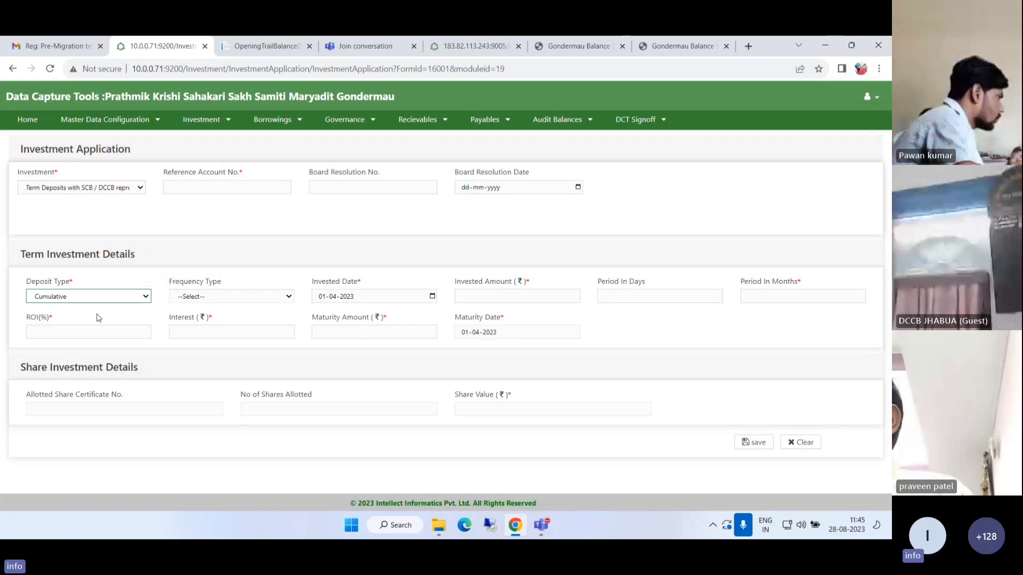
click(101, 296)
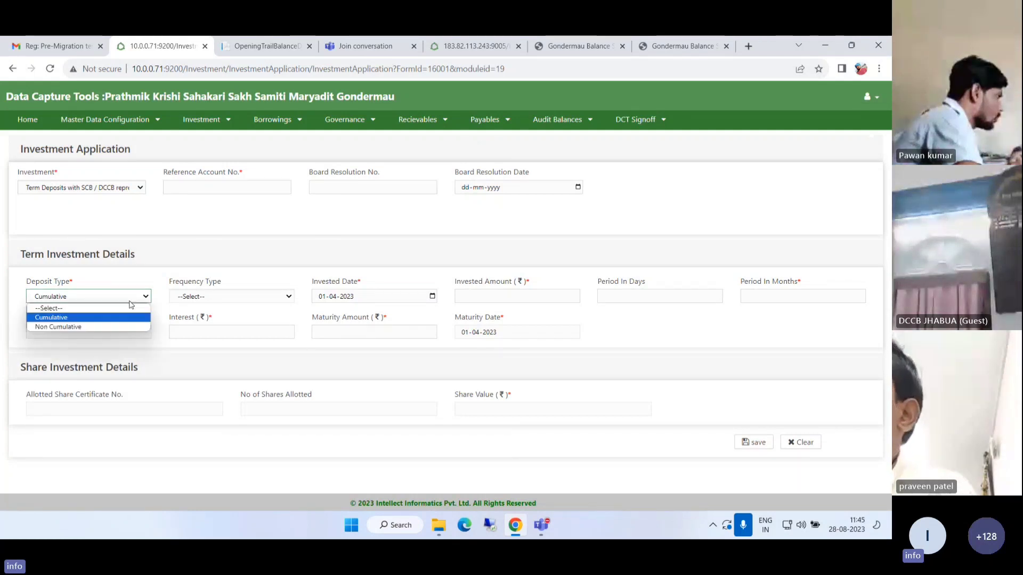
click(96, 326)
click(228, 297)
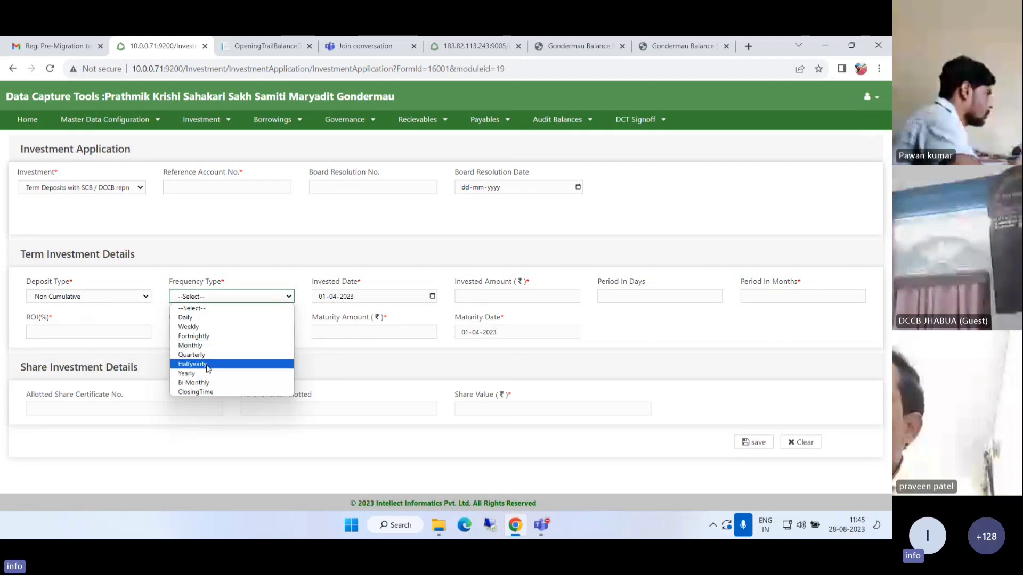
click(72, 297)
click(85, 318)
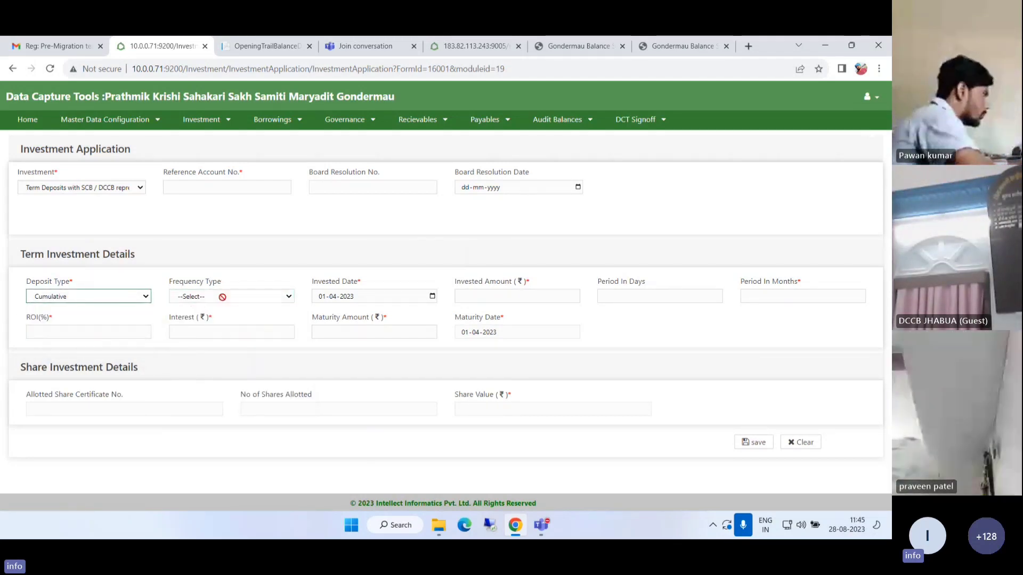
click(215, 298)
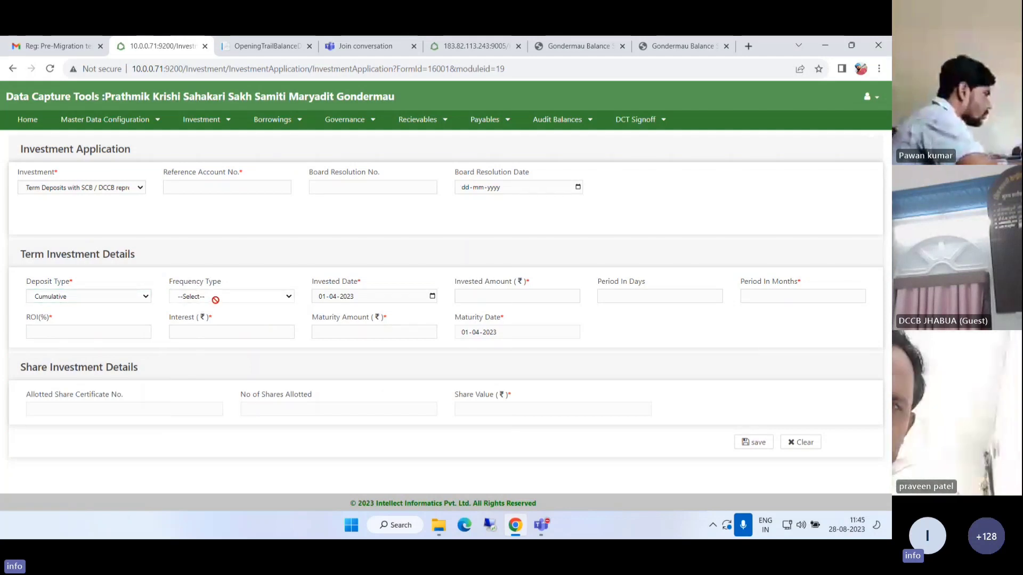
Step: Set the deposit type to Non Cumulative and review the frequency types offered for it
click(141, 297)
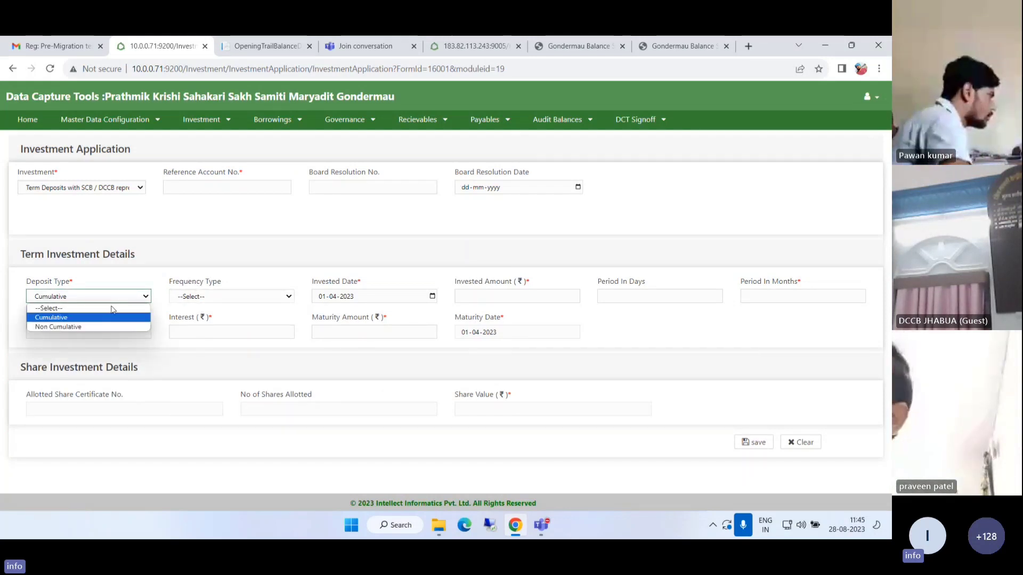
click(80, 326)
click(253, 298)
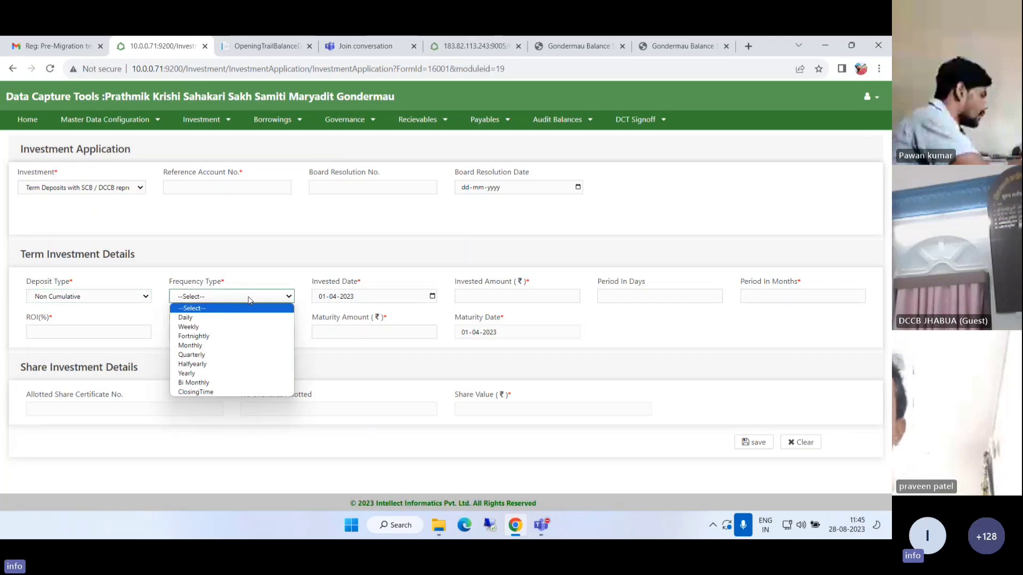
click(347, 297)
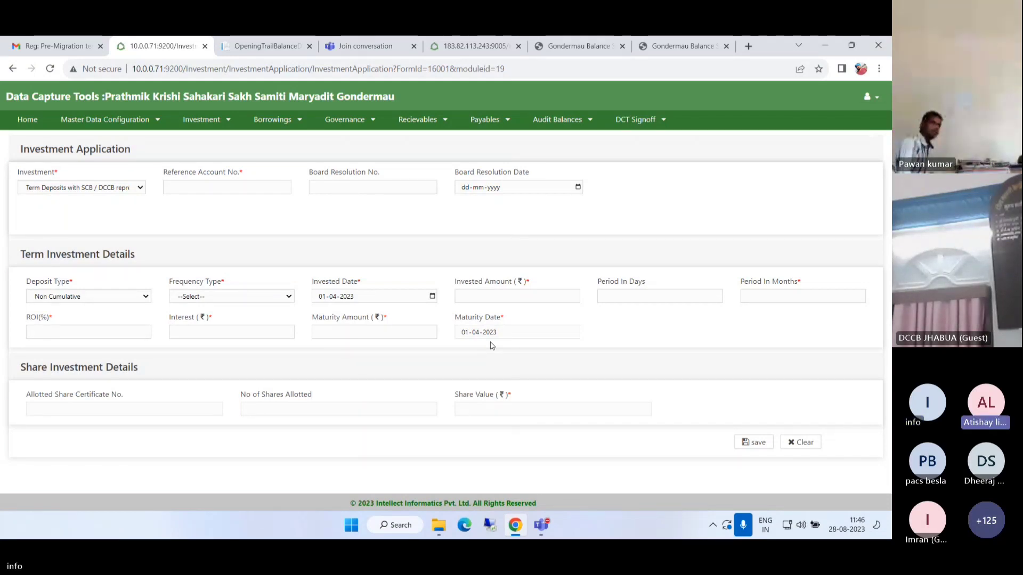
Step: Open the borrowings Account Creation form and set the loan product to Borrowings Normal KCC
click(209, 122)
click(210, 122)
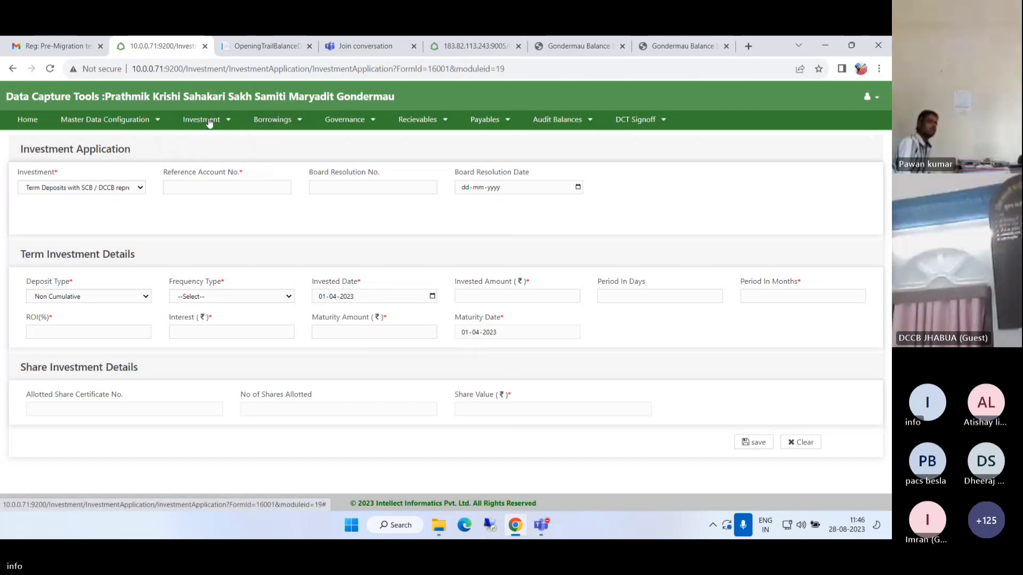
click(261, 124)
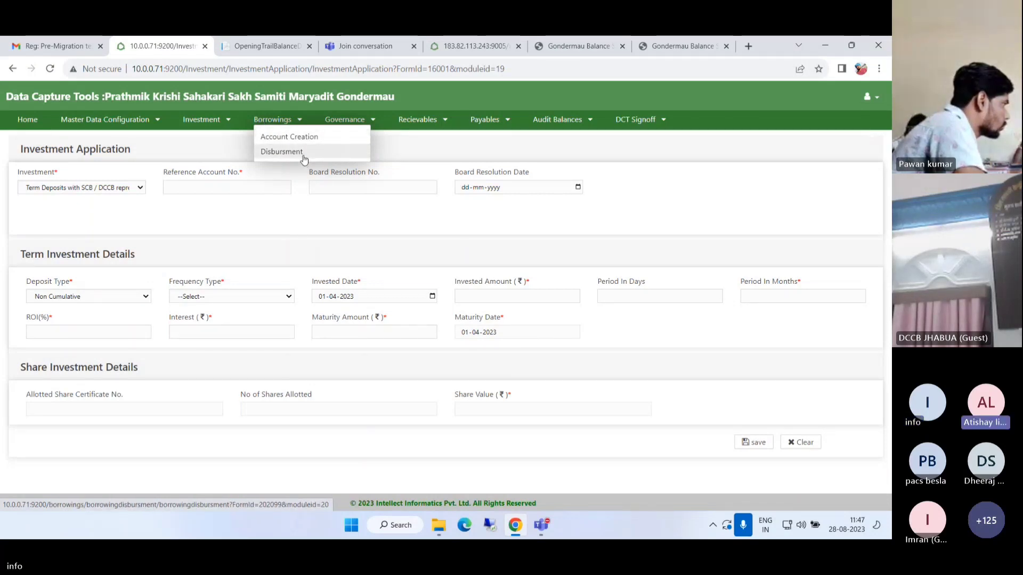
click(301, 137)
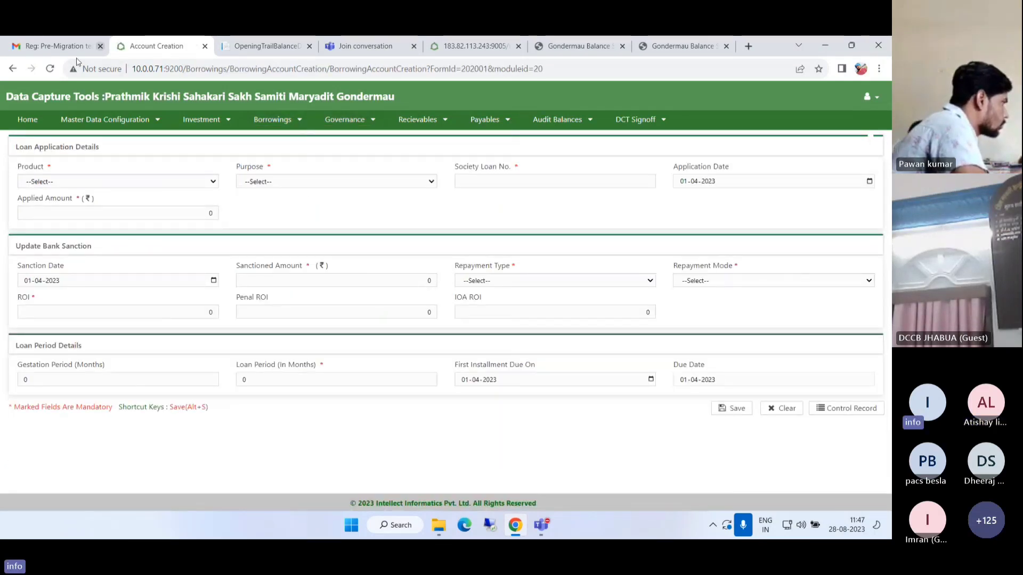
click(96, 181)
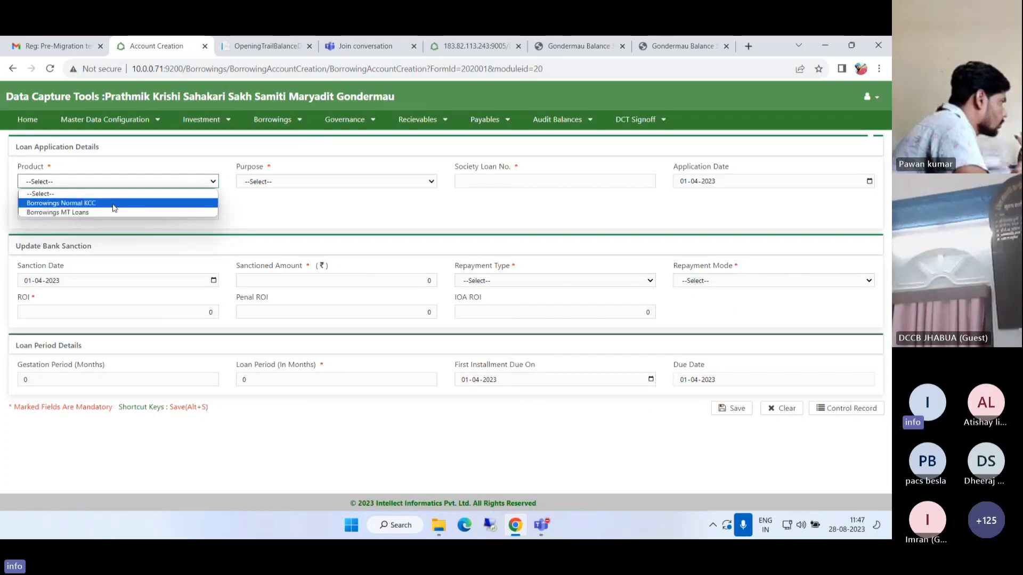
click(110, 203)
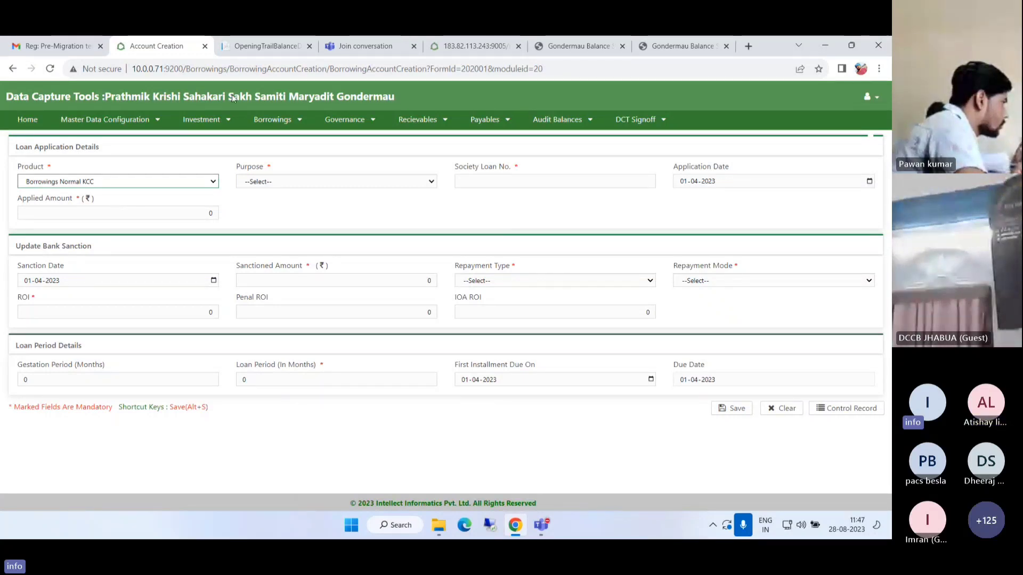
Step: Review the purposes, repayment types and repayment modes available for the normal KCC borrowing
click(292, 182)
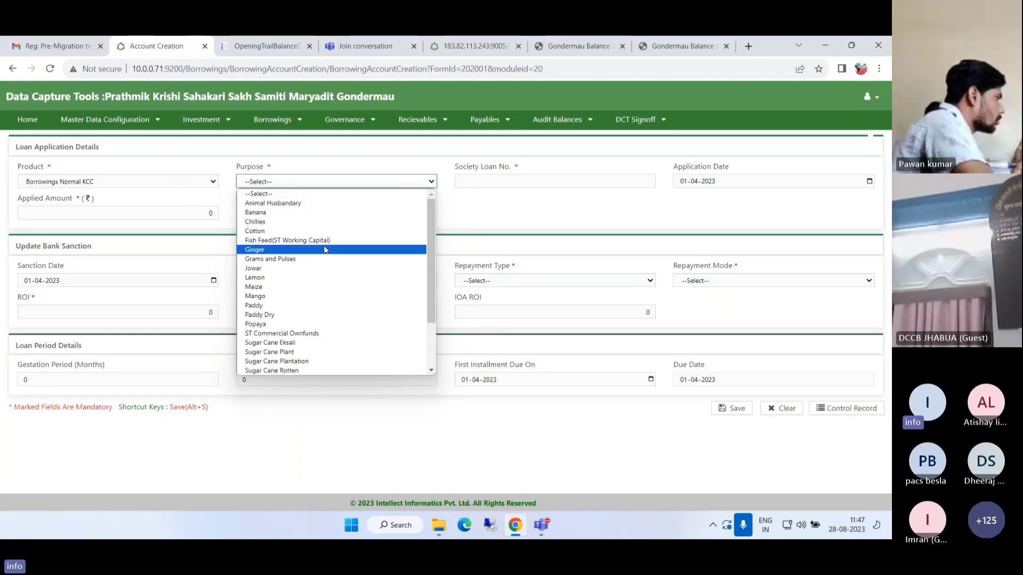
scroll(319, 224, down, 2)
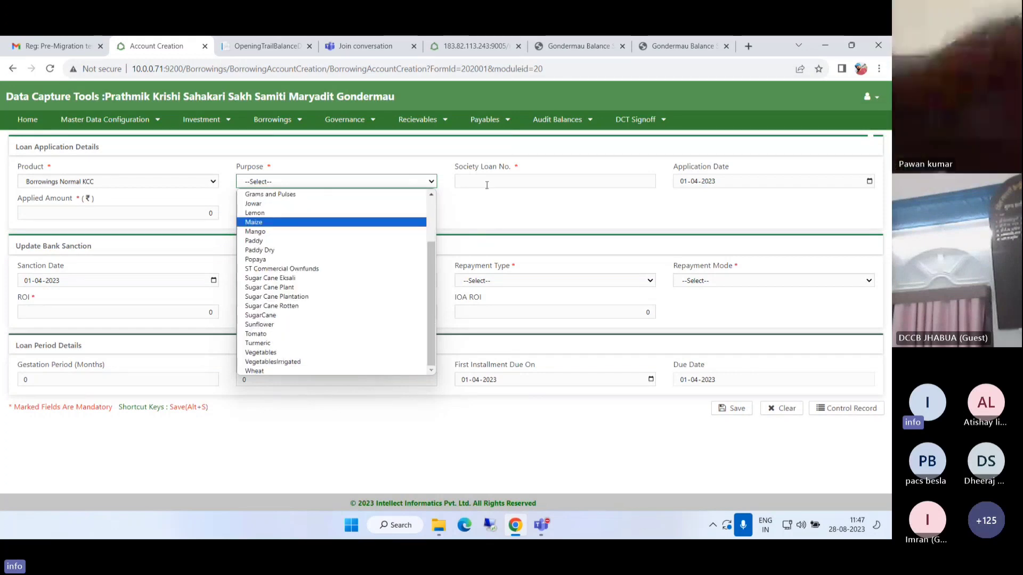
click(485, 200)
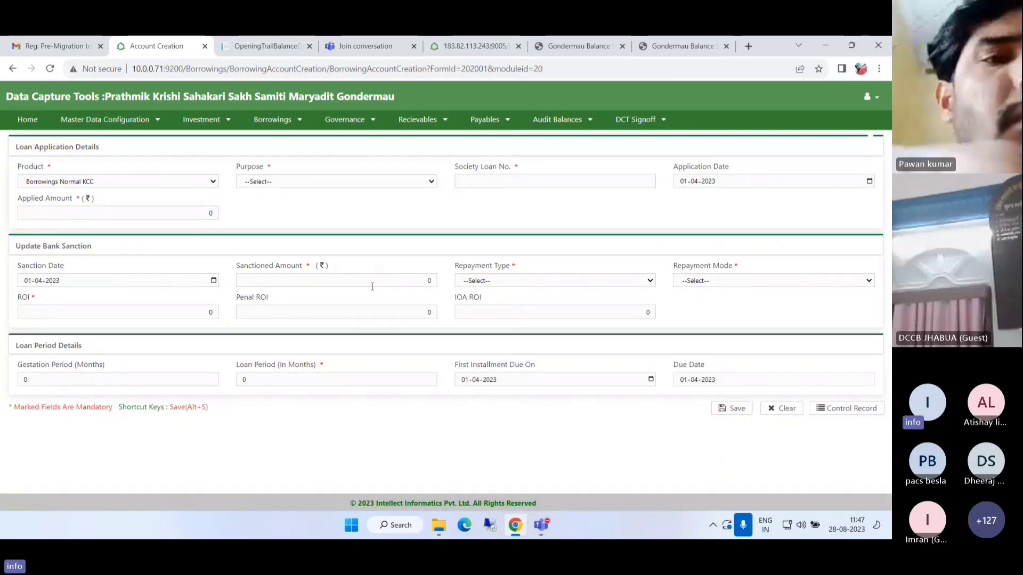
click(495, 280)
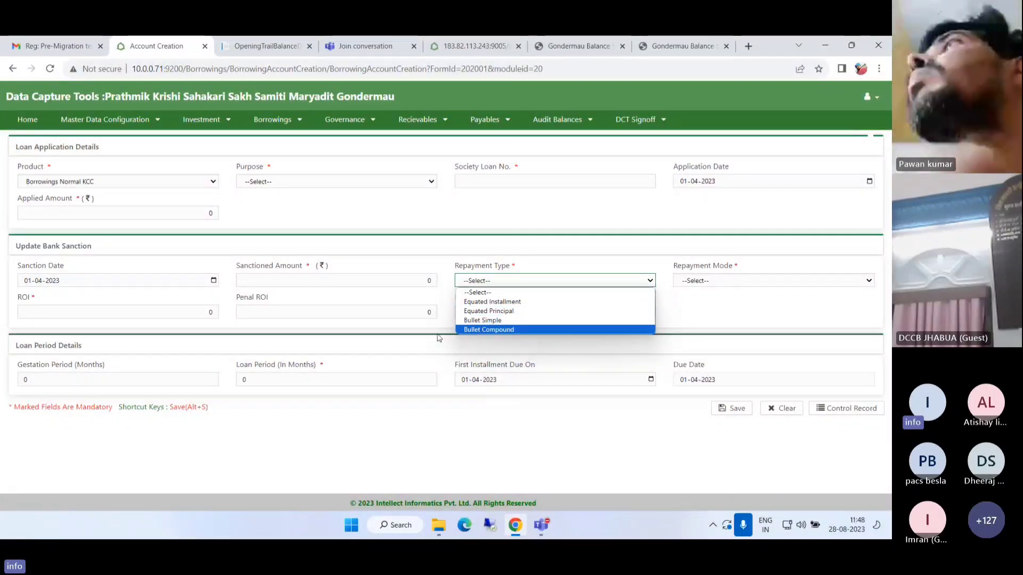
click(721, 297)
click(719, 283)
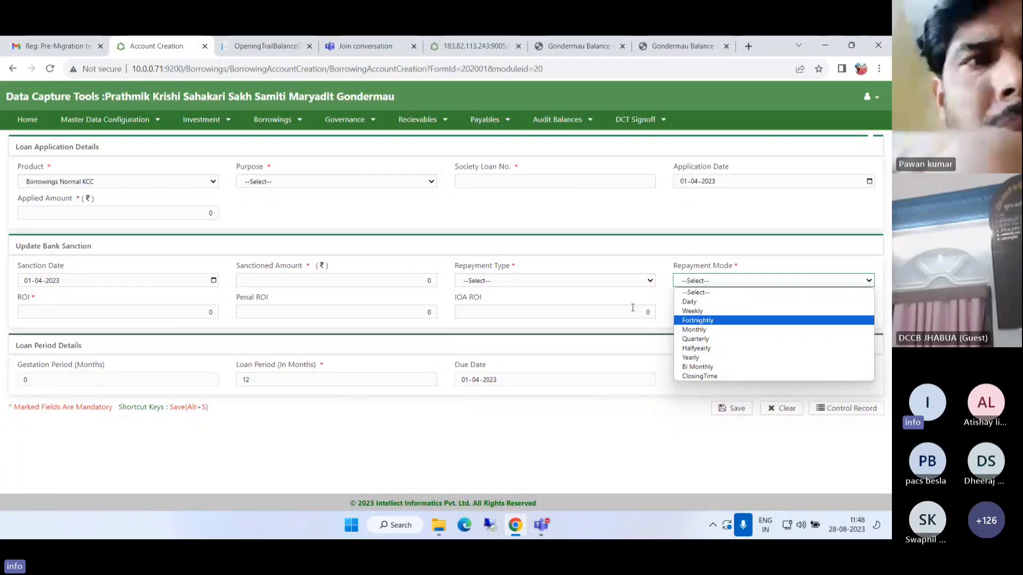
click(650, 333)
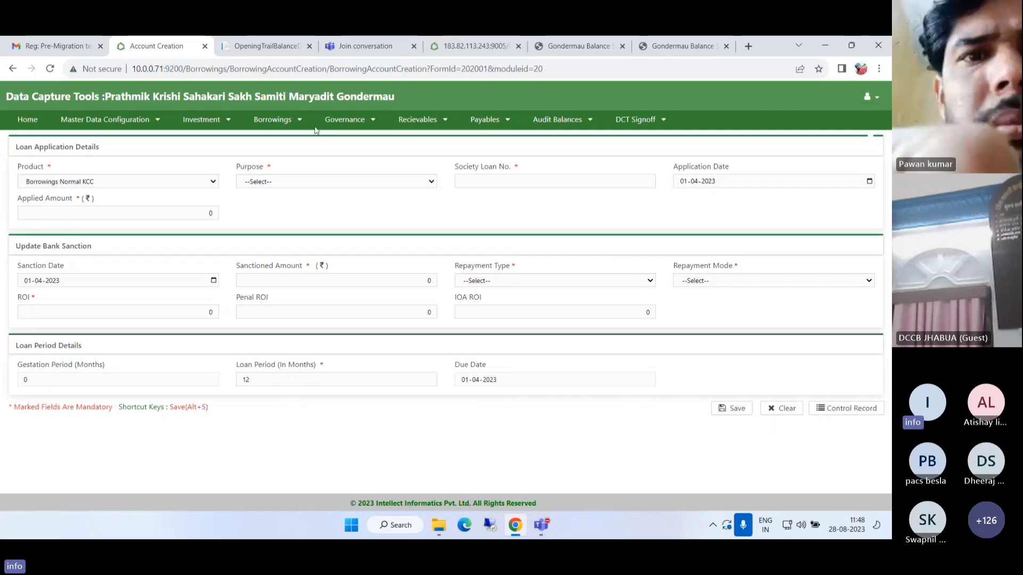
click(298, 119)
click(306, 151)
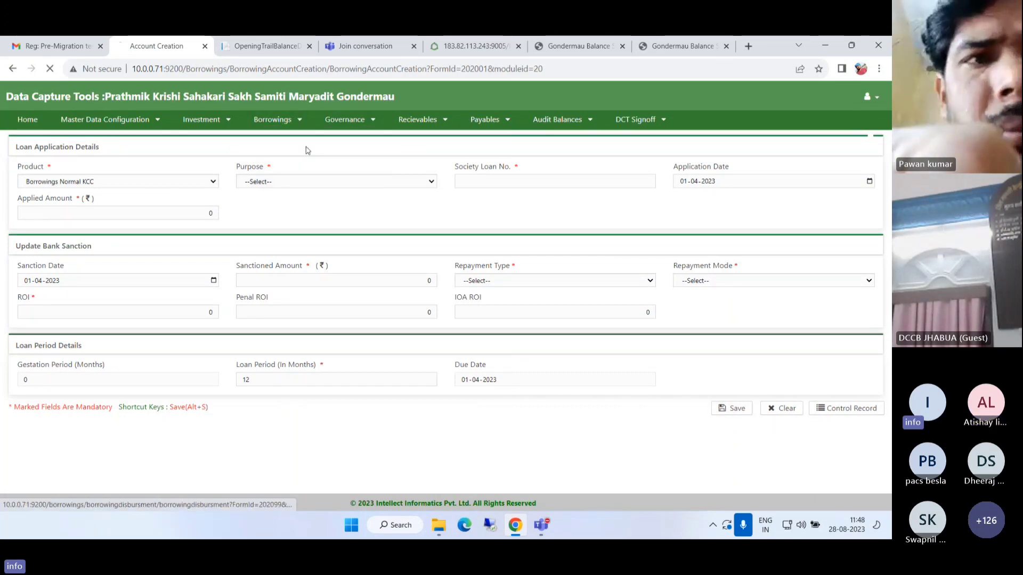
click(293, 120)
click(299, 135)
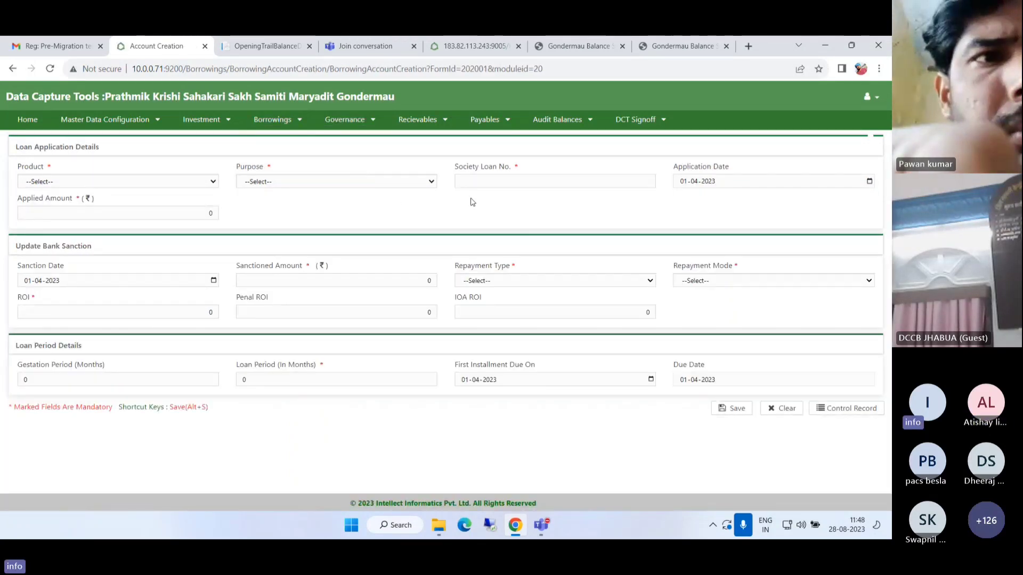
click(346, 120)
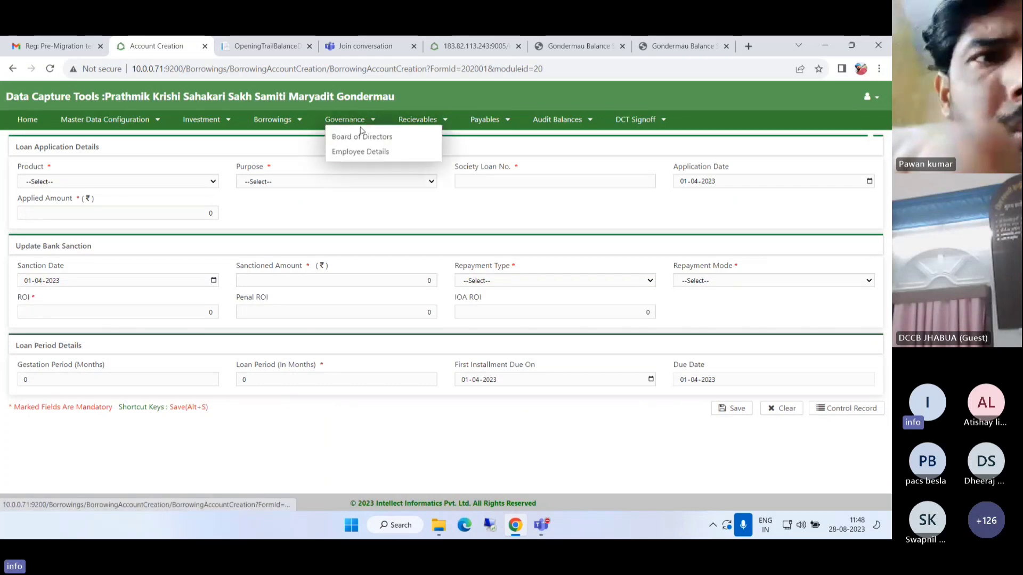
Step: Open the borrowings Disbursment page and set the product to Borrowings Normal KCC
click(299, 120)
click(287, 151)
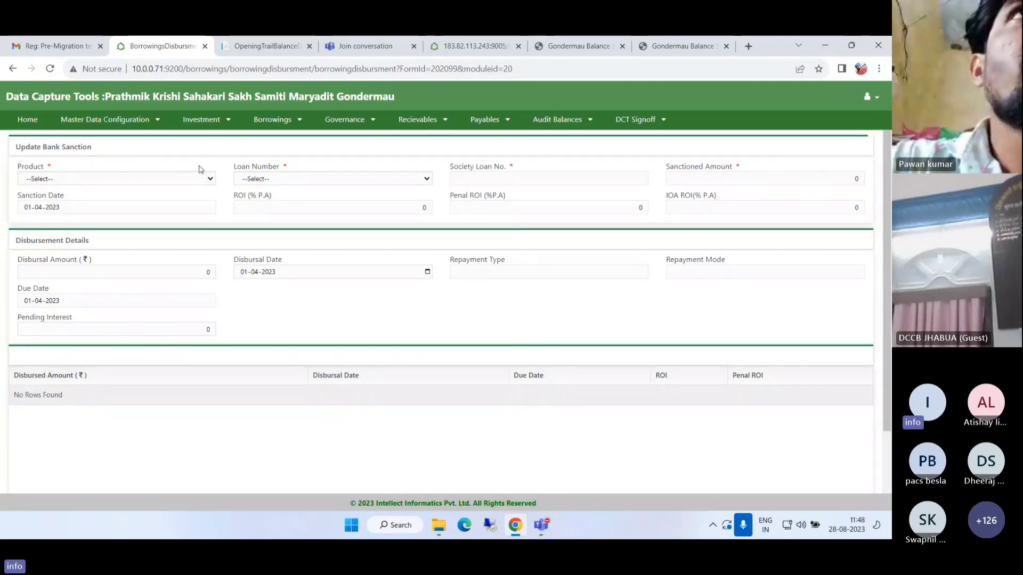
click(258, 180)
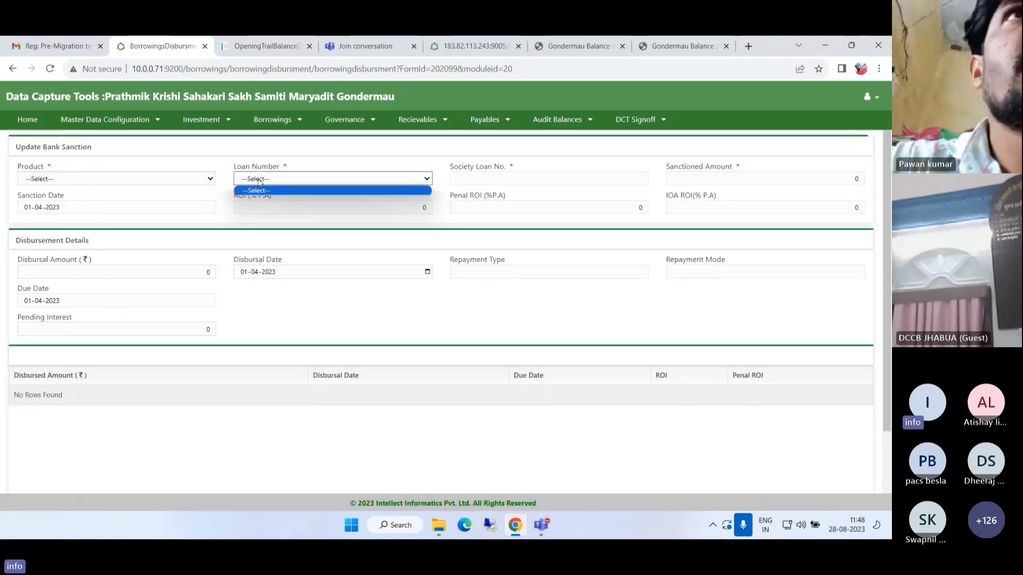
click(169, 180)
click(171, 199)
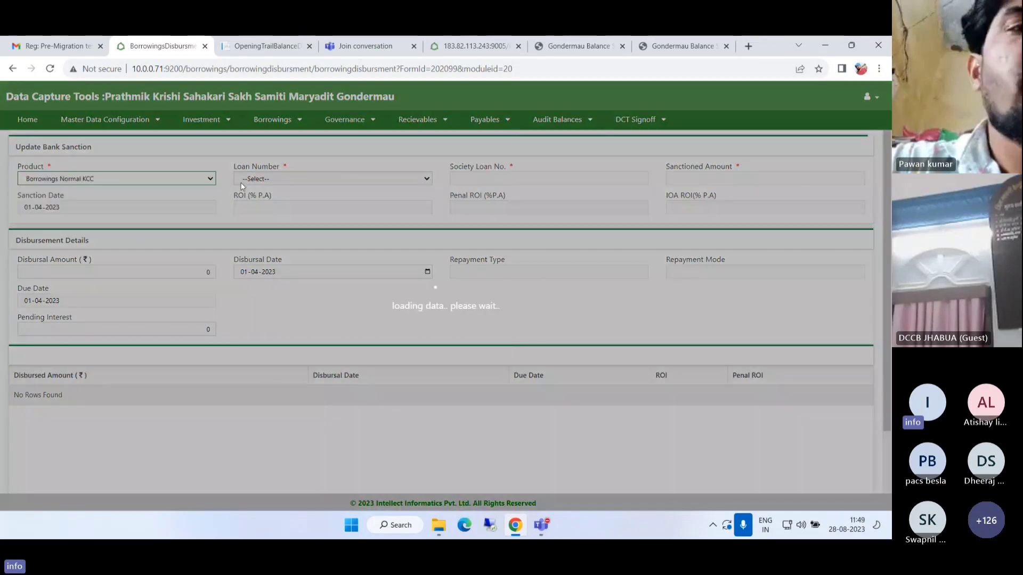
Step: Select the first listed loan number and examine its sanction details, disbursement fields and disbursed amount rows
click(253, 180)
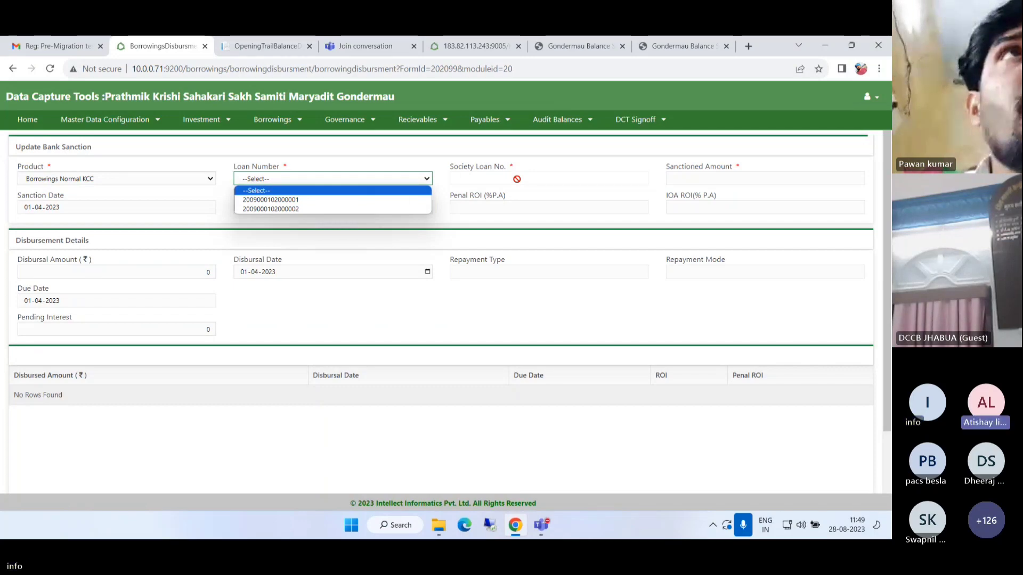
click(298, 199)
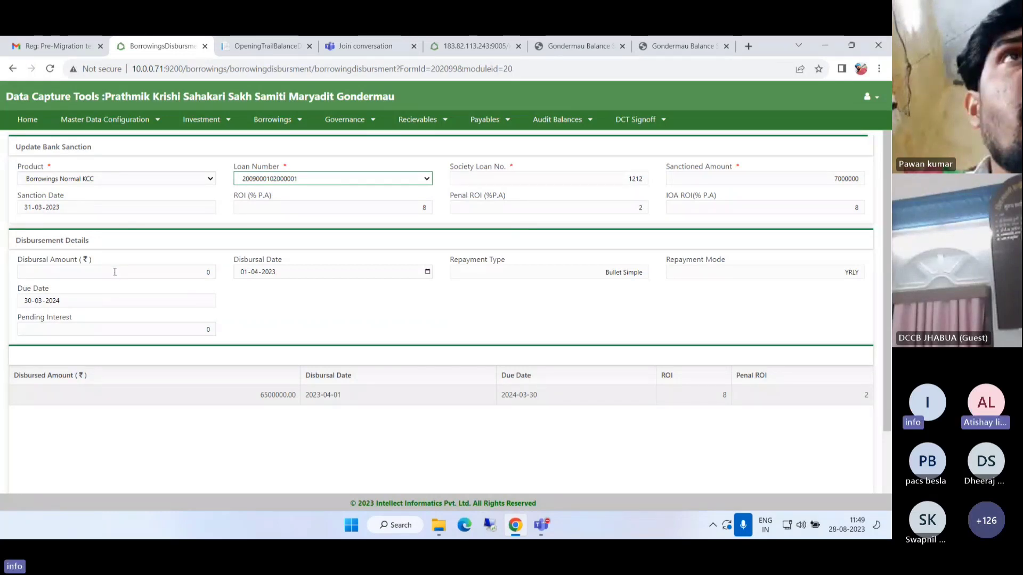
scroll(451, 384, down, 2)
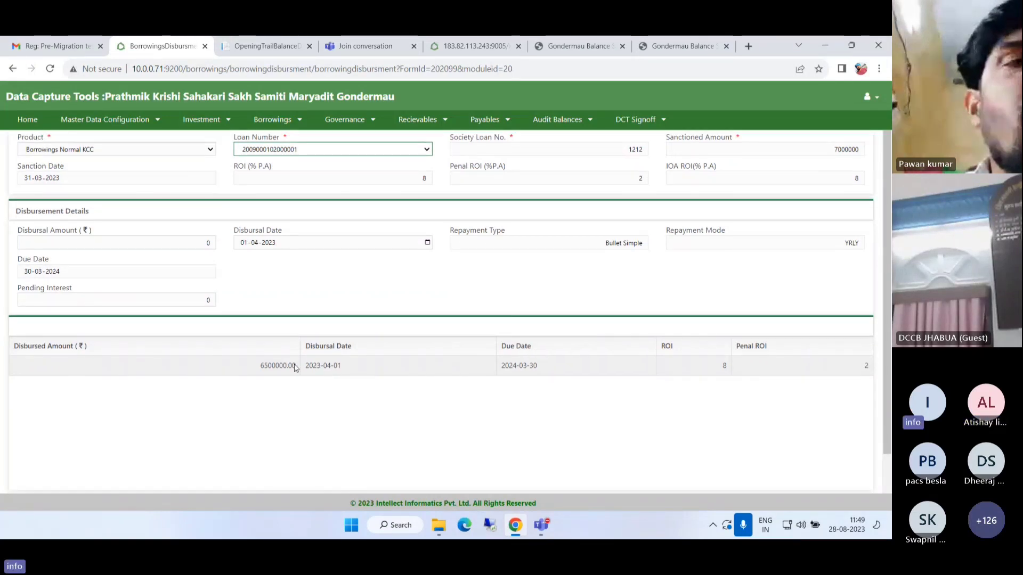
scroll(709, 447, up, 1)
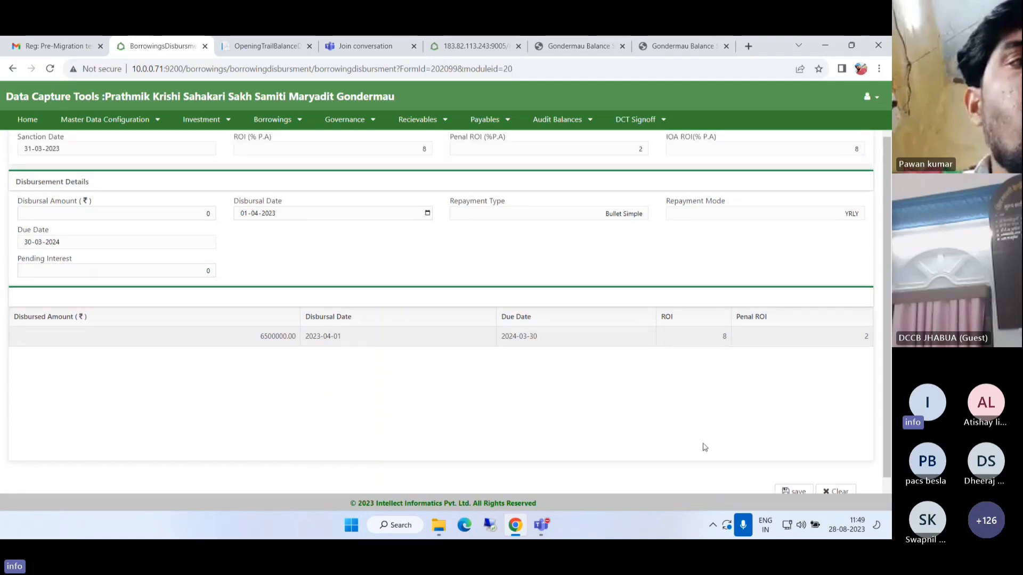
Step: Review the borrowing disbursement form for Borrowings Normal KCC, including its Pending Interest field and the available product options
scroll(754, 399, up, 1)
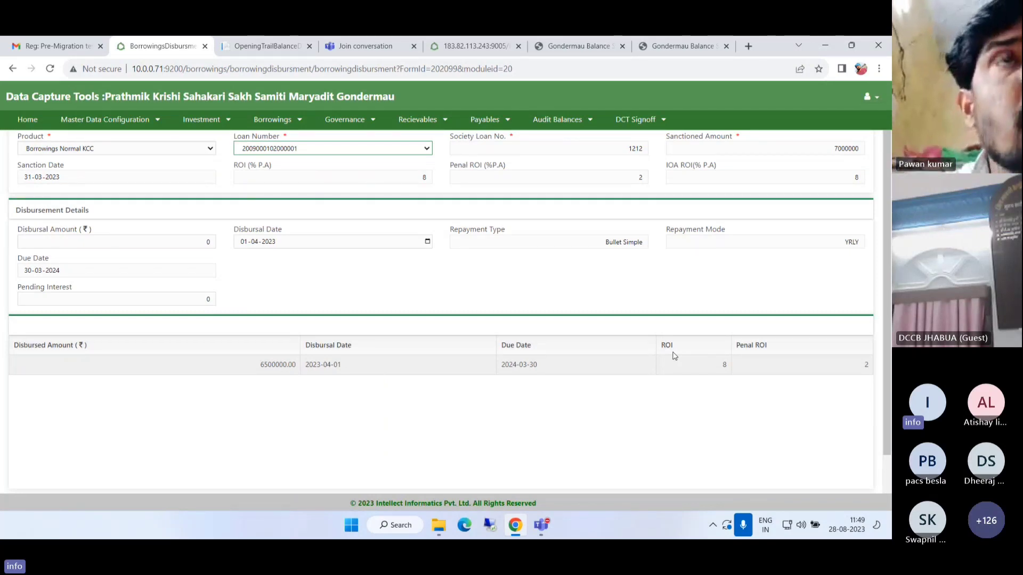
click(203, 300)
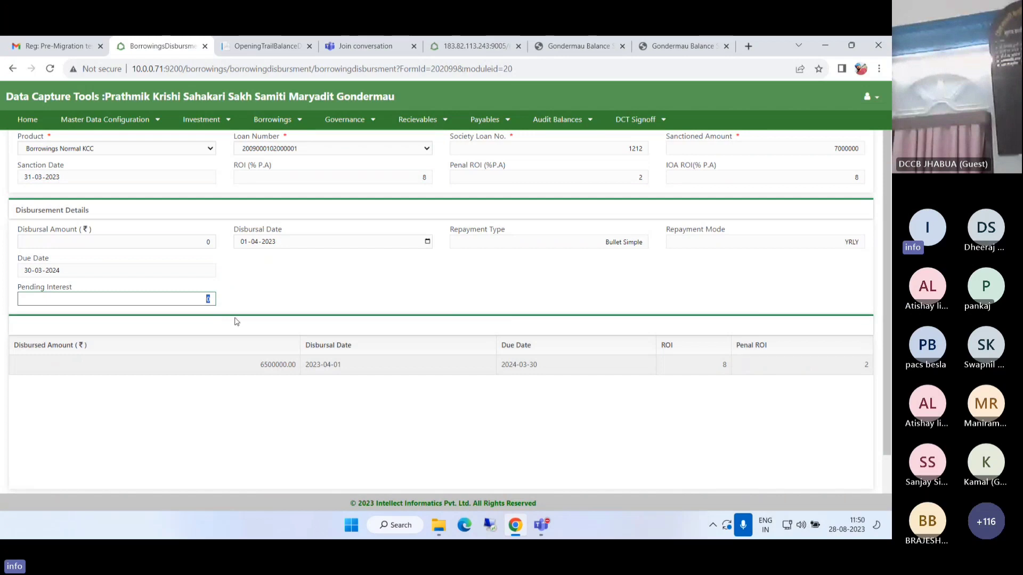
scroll(326, 290, up, 1)
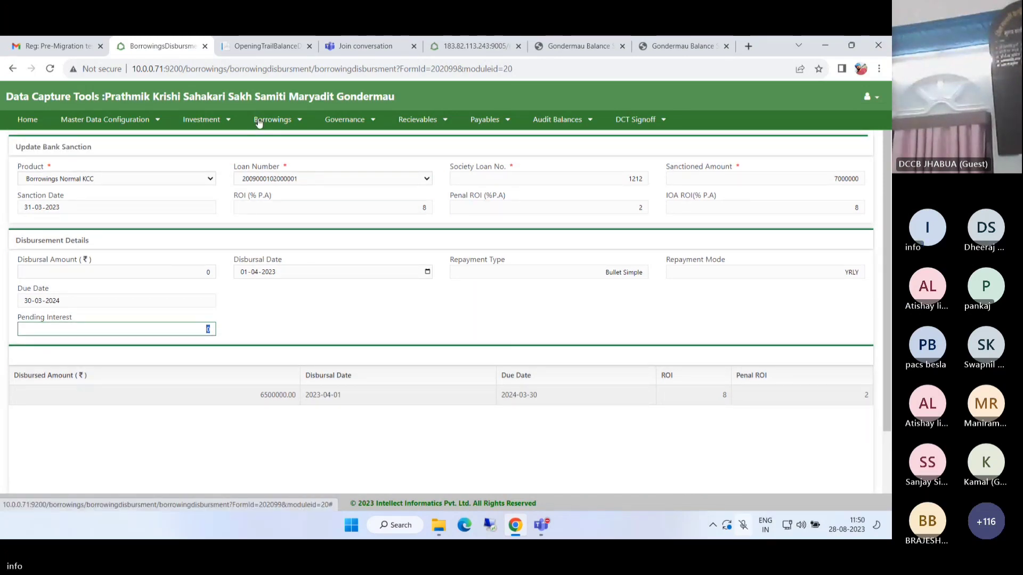
click(152, 179)
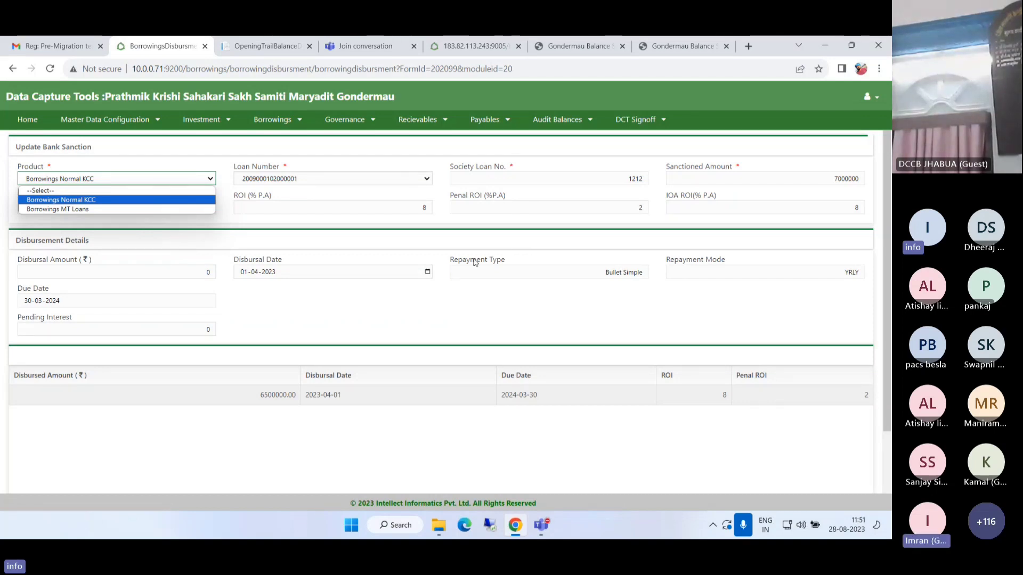
scroll(533, 389, down, 2)
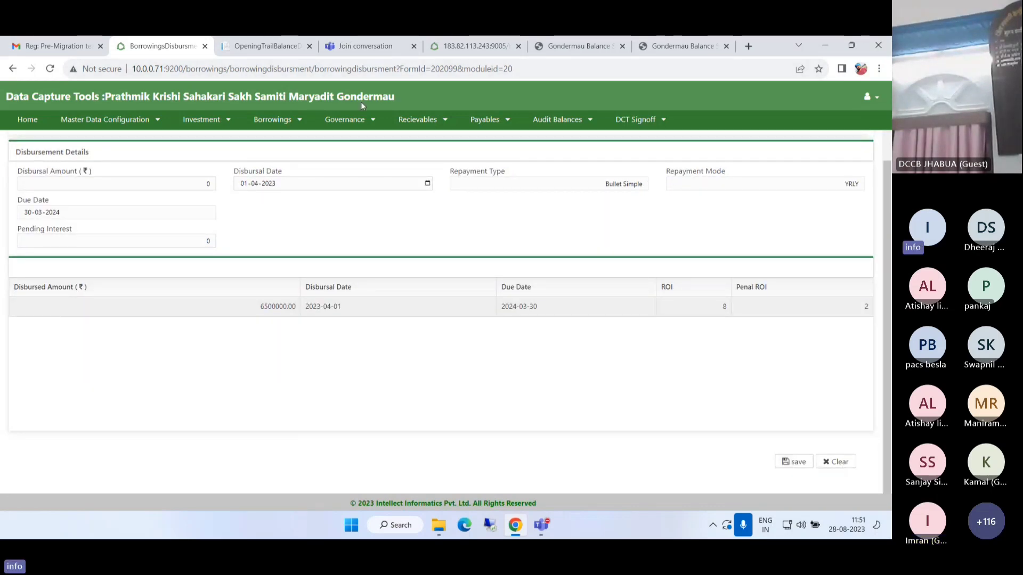
Step: Show the new director form on the Board of Directors page with Elected as the type of director
click(352, 120)
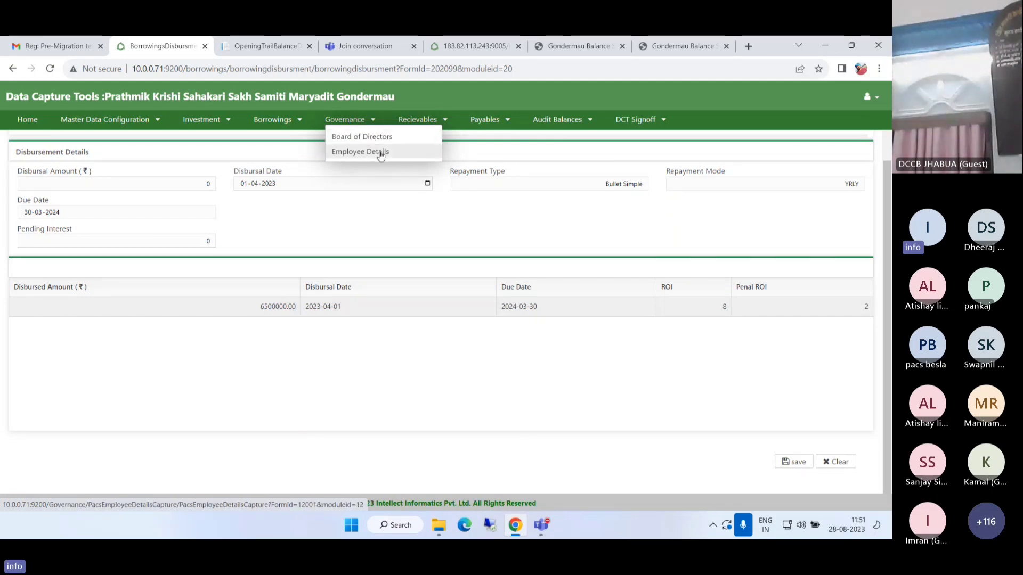
click(375, 141)
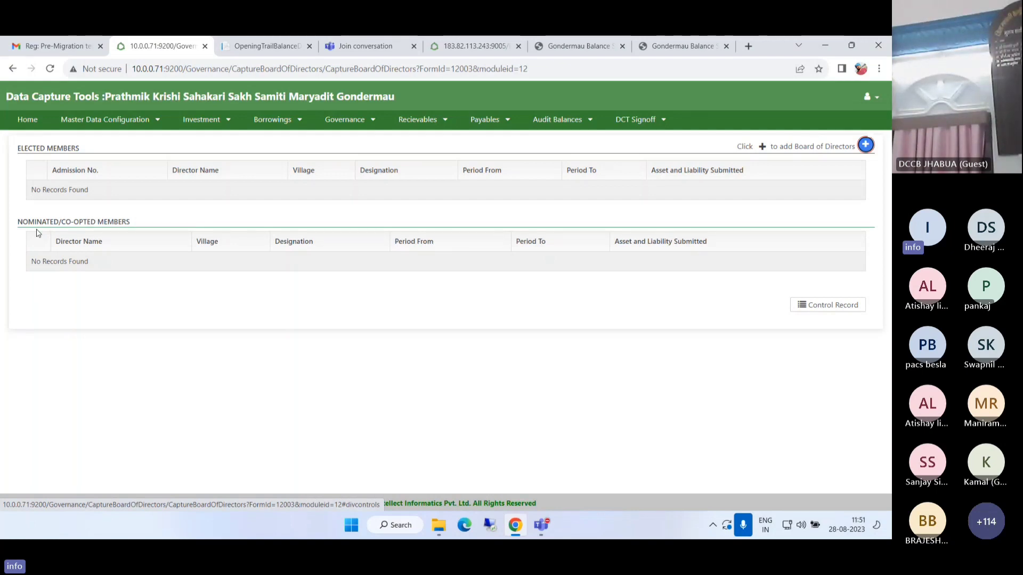
click(865, 144)
click(271, 204)
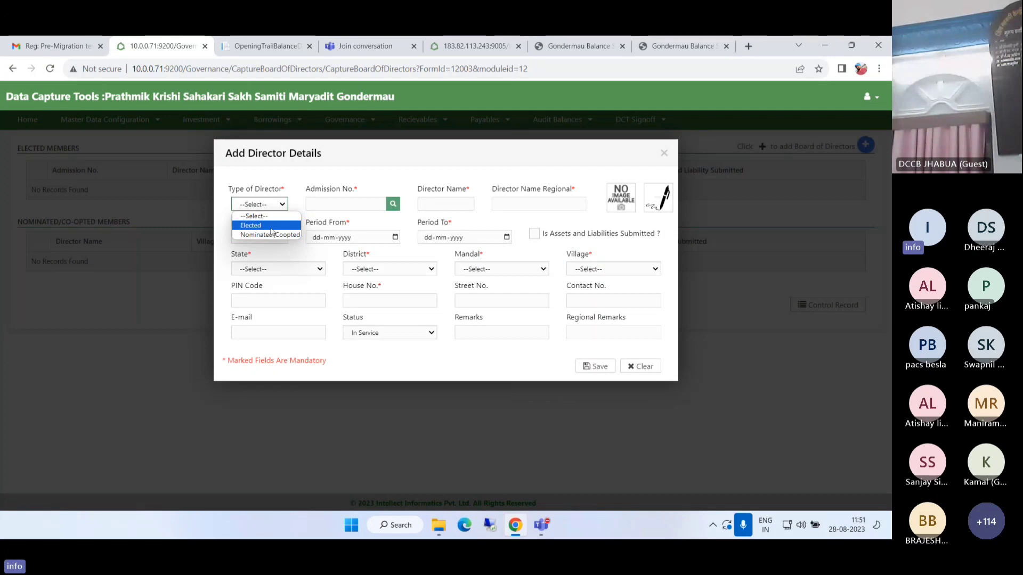
click(267, 226)
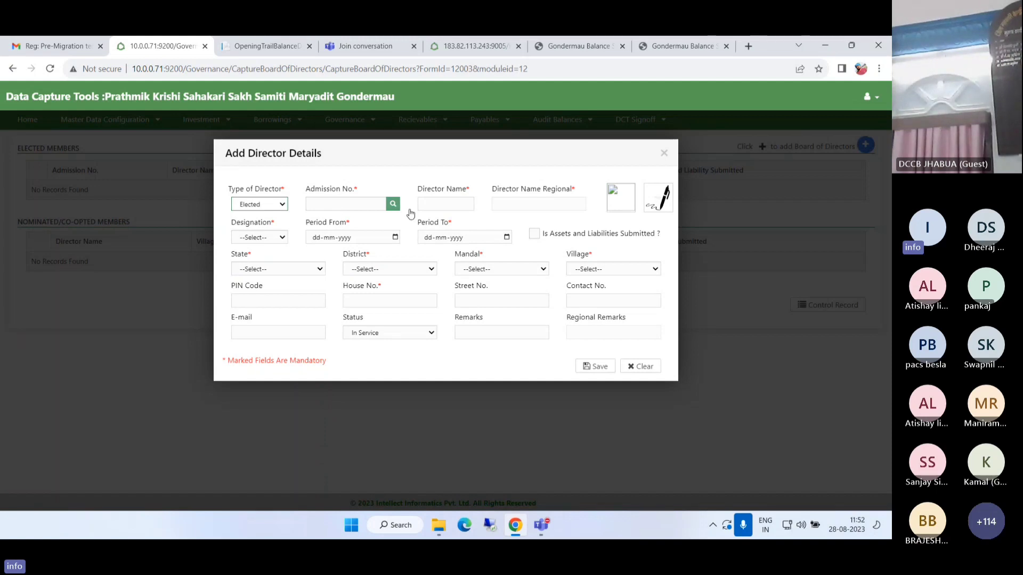
Step: Review the designation choices for the elected director and close the form without saving
click(277, 238)
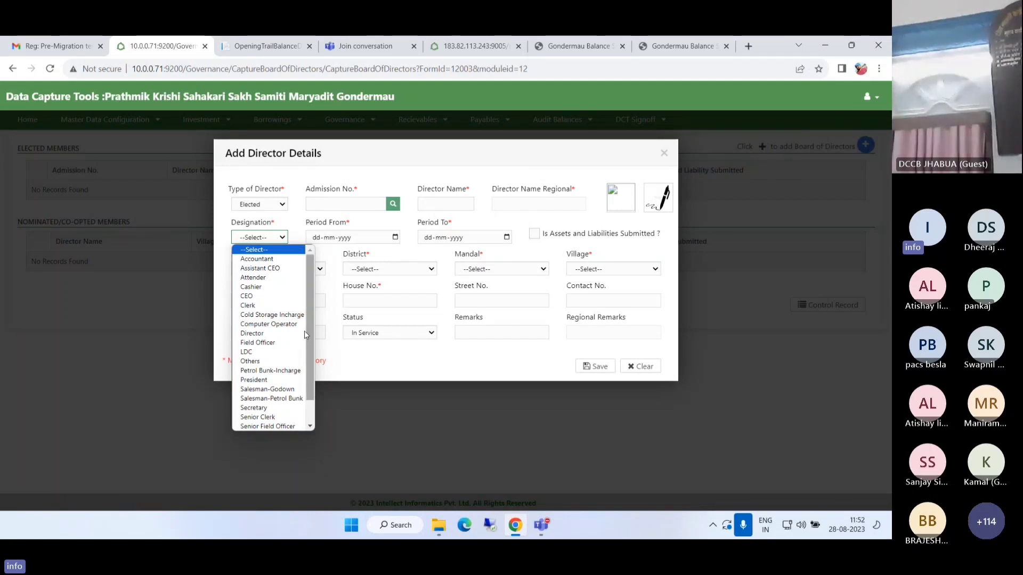
scroll(278, 346, down, 1)
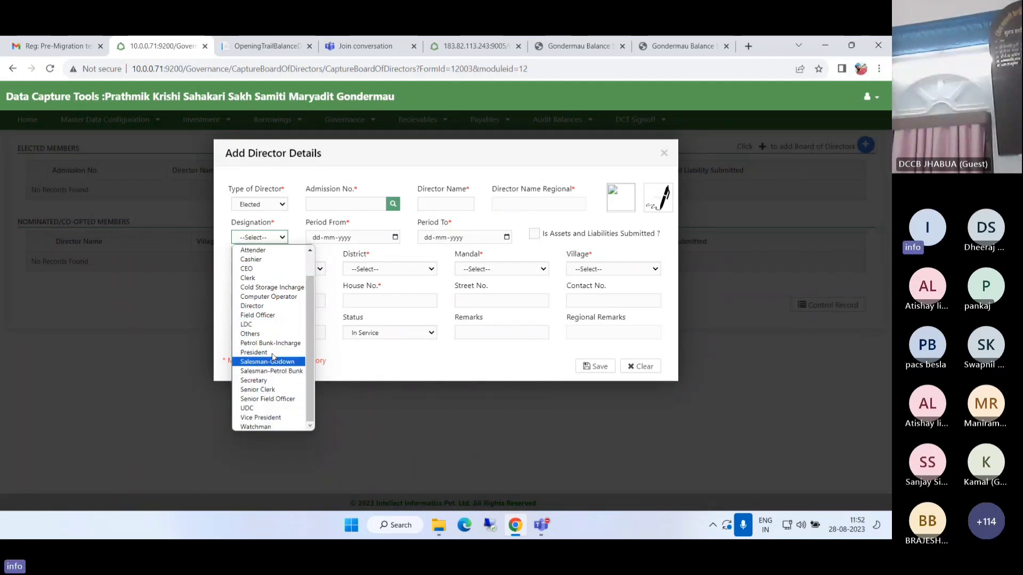
key(Escape)
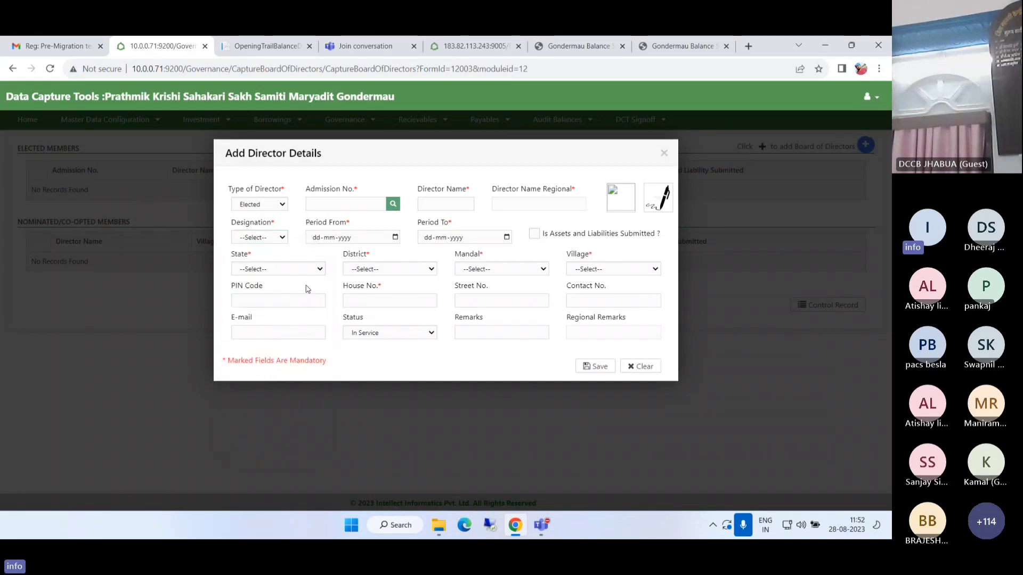
click(664, 153)
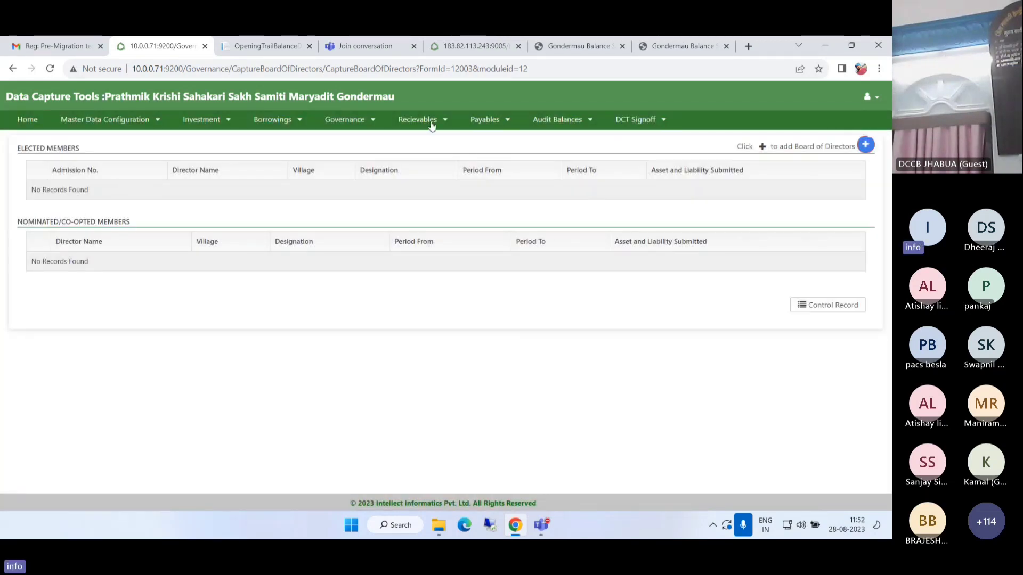
Step: Look at the Employee Details page, go back to Board of Directors, and view and close its blank director form
click(357, 121)
click(344, 153)
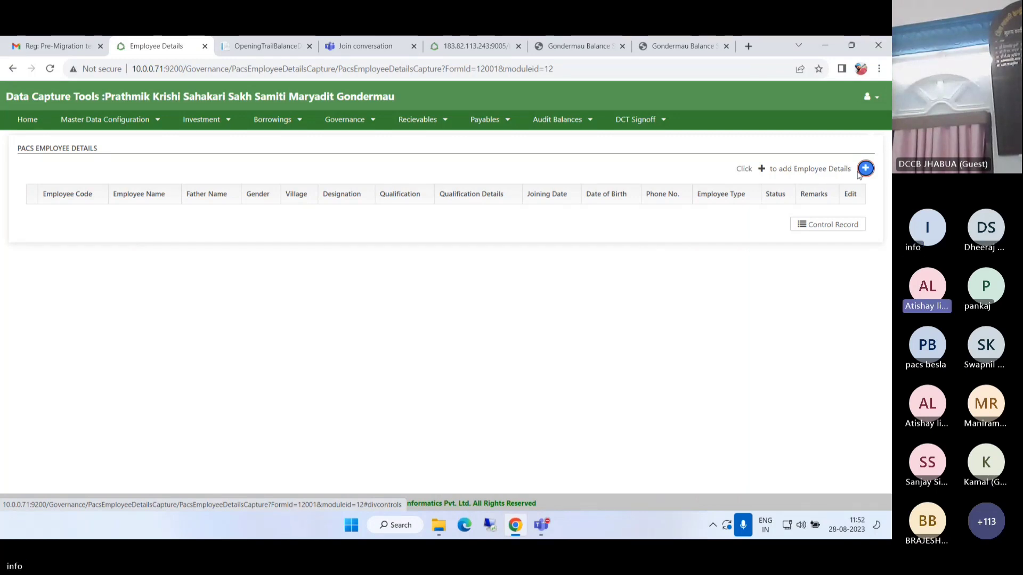
click(348, 119)
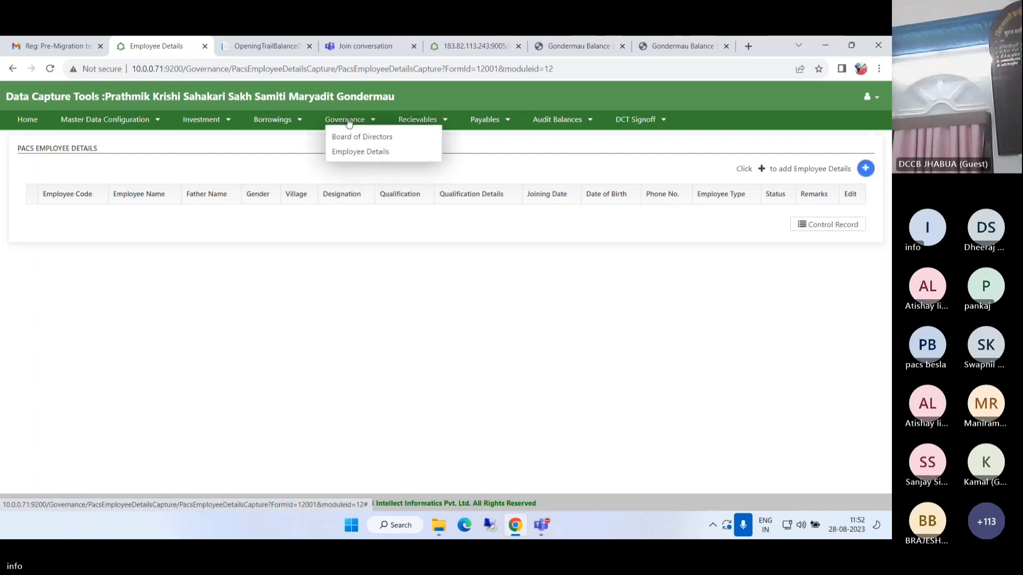
click(376, 137)
click(859, 146)
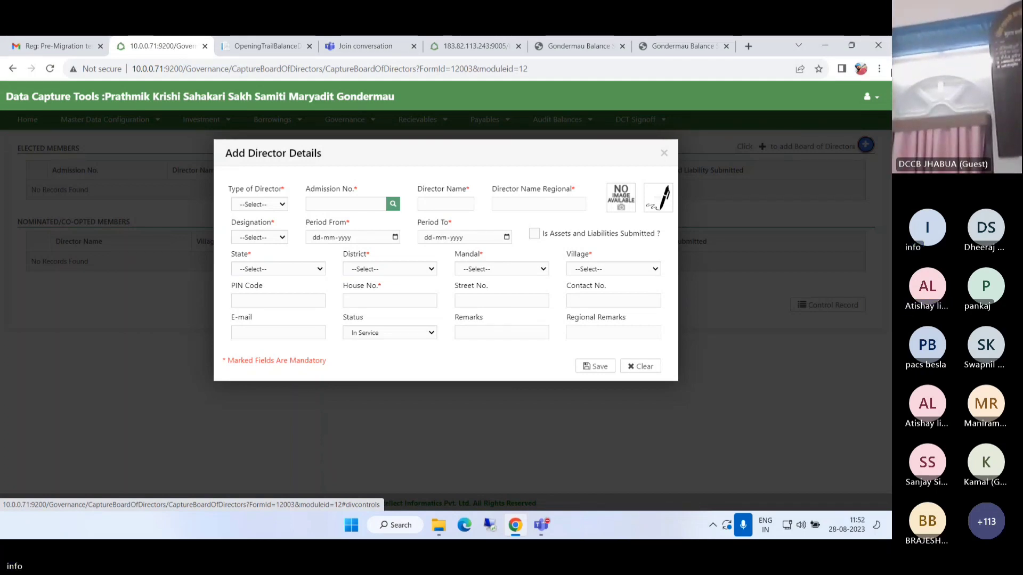
click(664, 155)
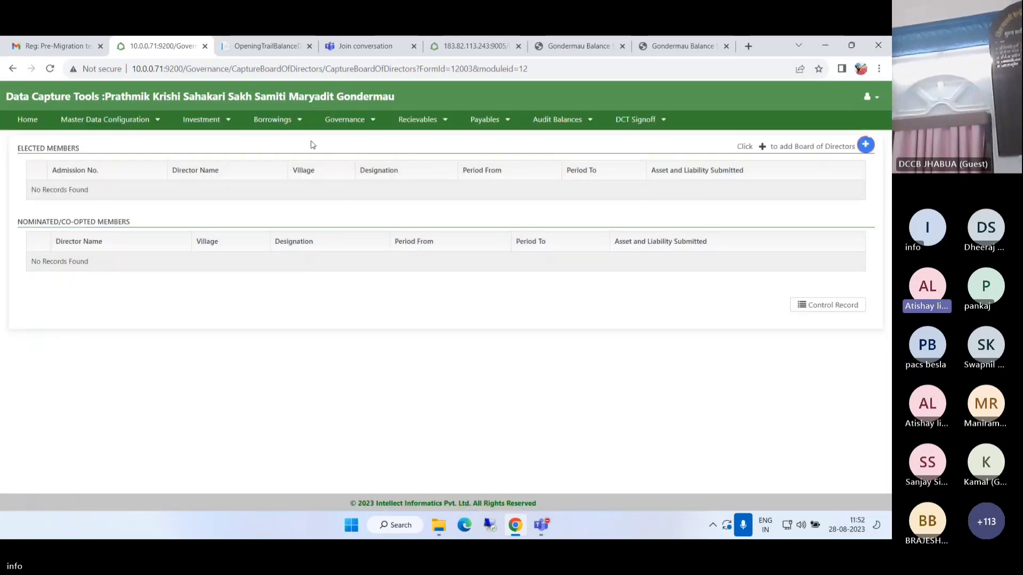
Step: Open a blank employee form on the Employee Details page and review its designation choices
click(352, 125)
click(381, 154)
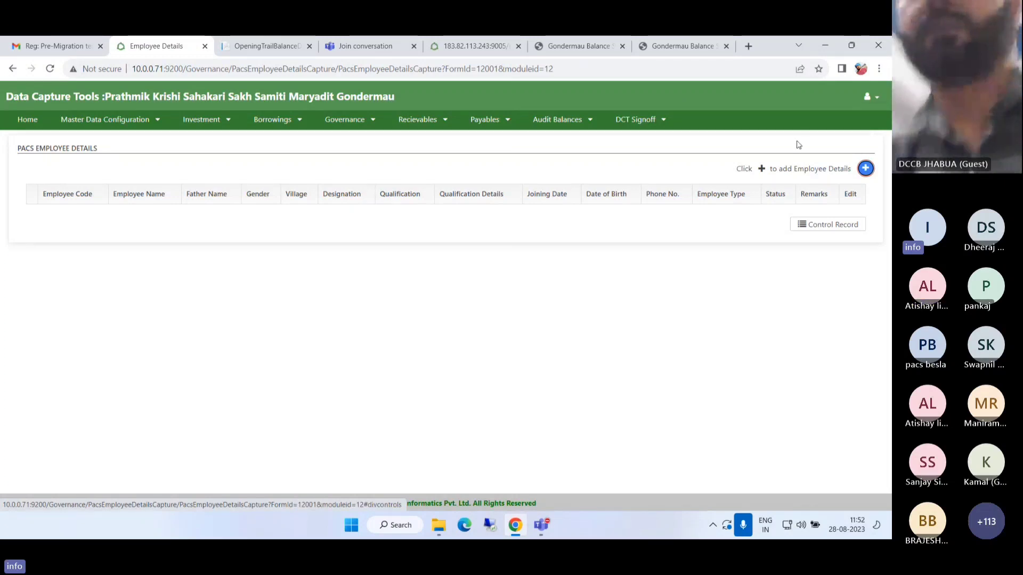
click(865, 172)
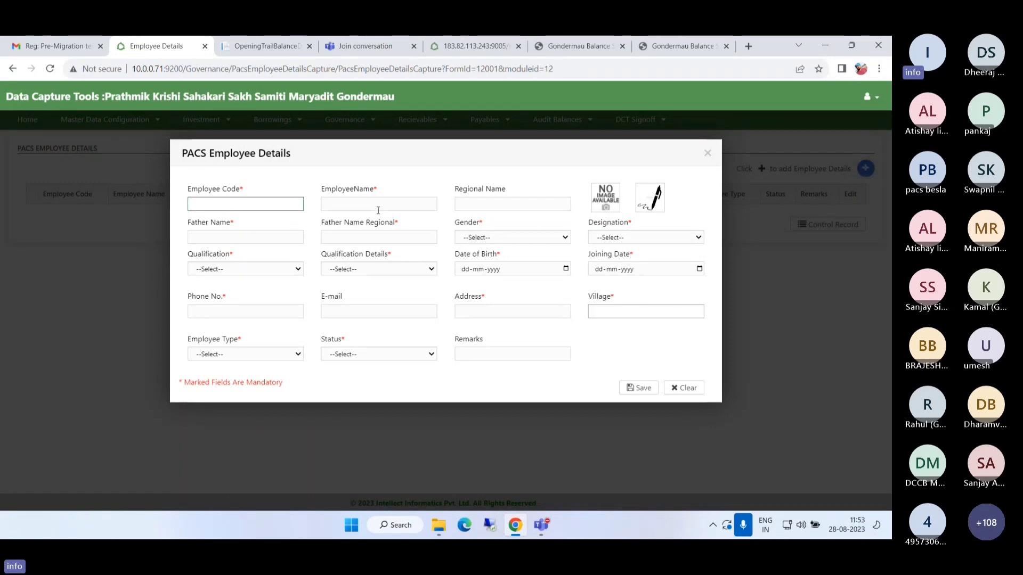
click(646, 237)
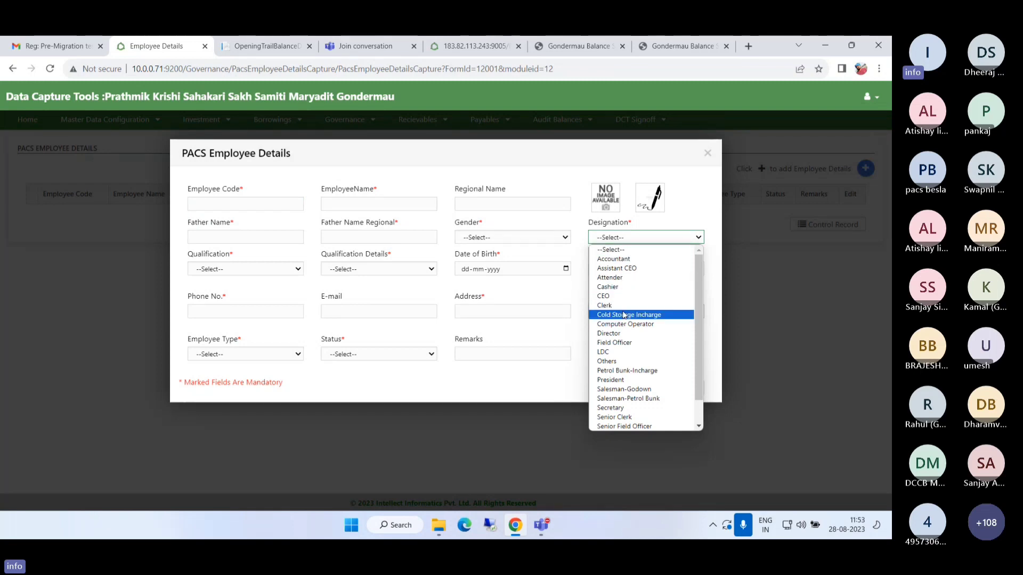
click(457, 389)
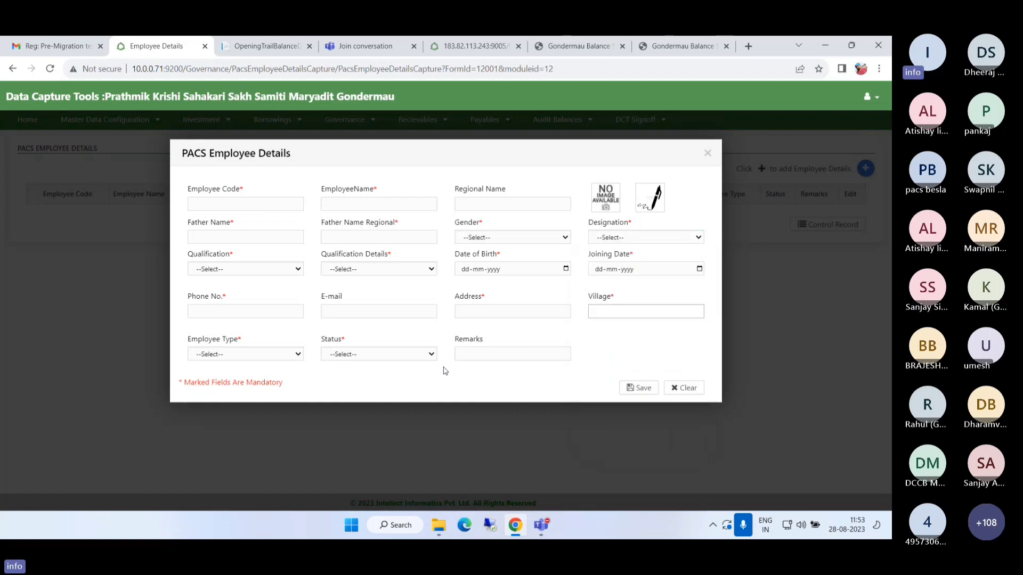
Step: Review the Employee Type and Status choices and close the employee form without saving
click(290, 354)
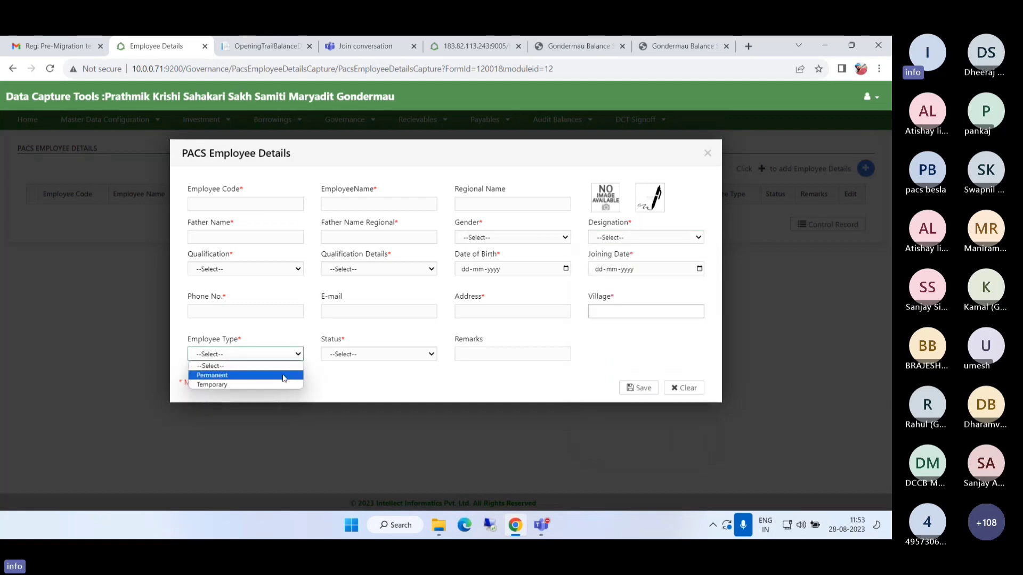
key(Escape)
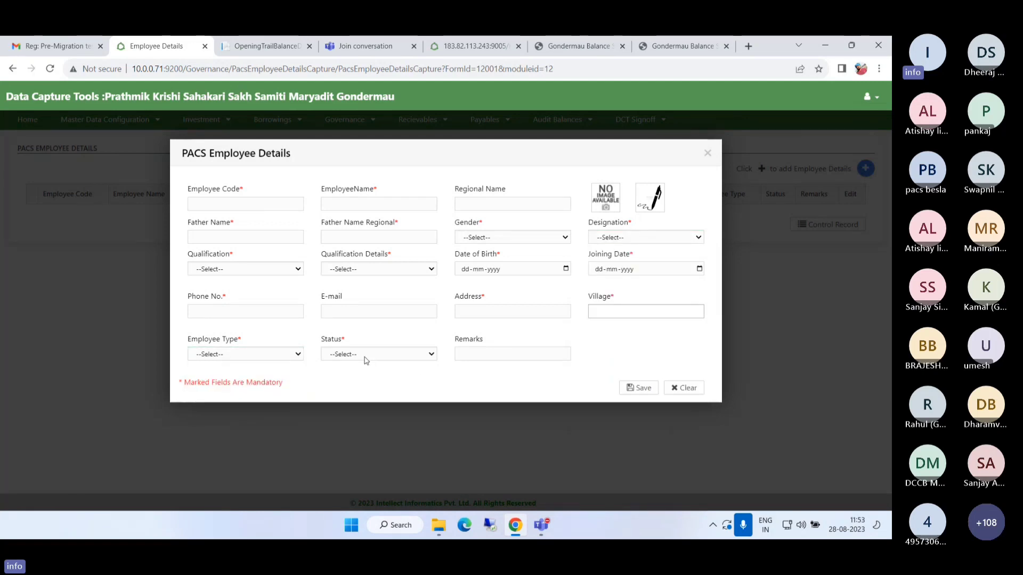
click(366, 361)
click(463, 381)
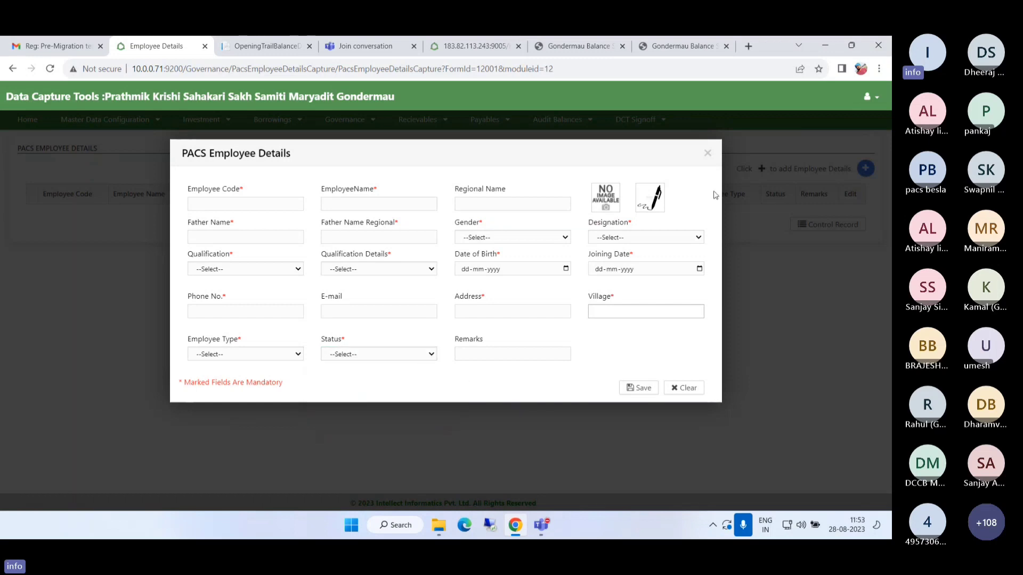
click(707, 153)
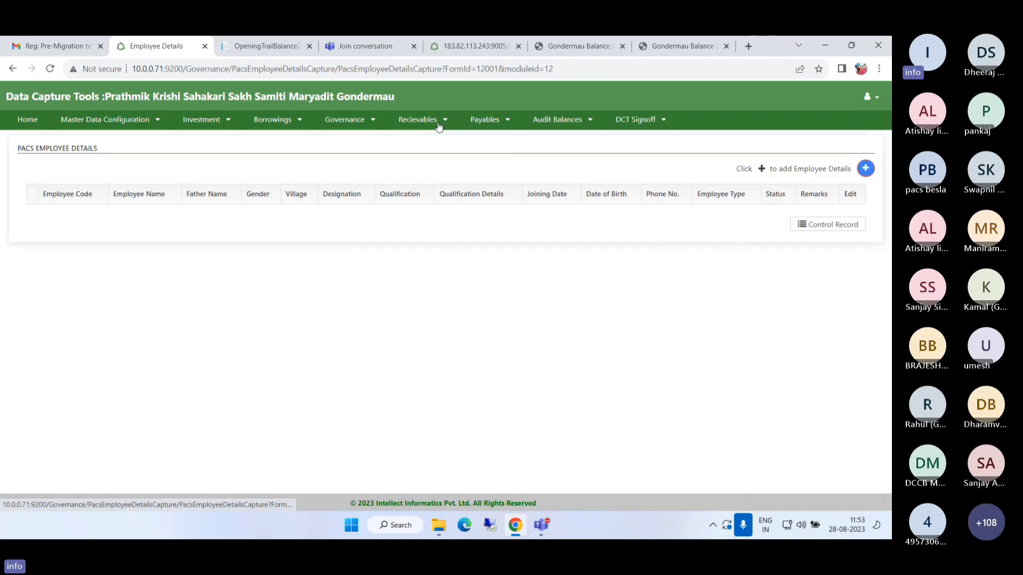
mouse_move(486, 124)
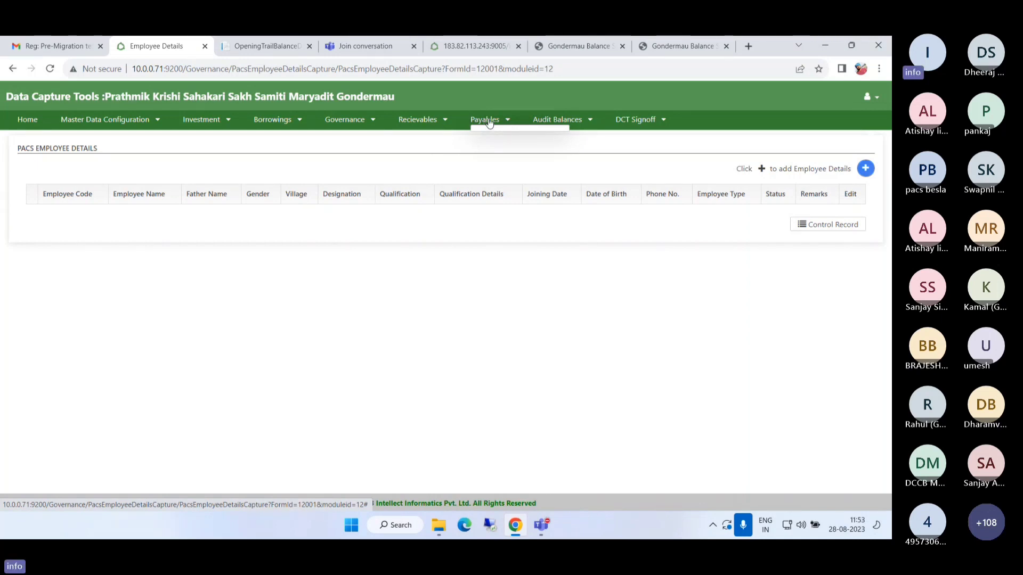
click(152, 123)
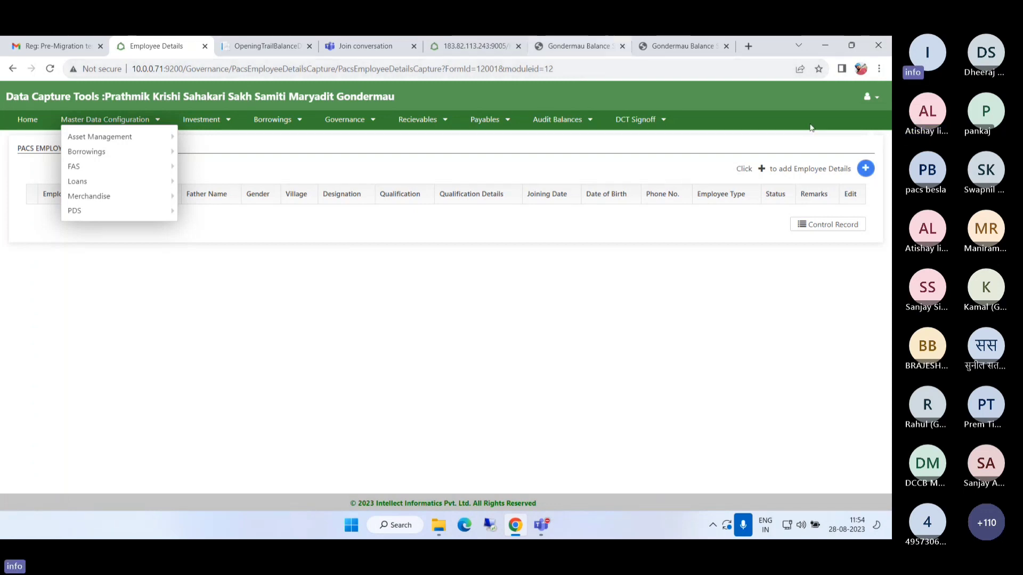
click(424, 121)
mouse_move(491, 123)
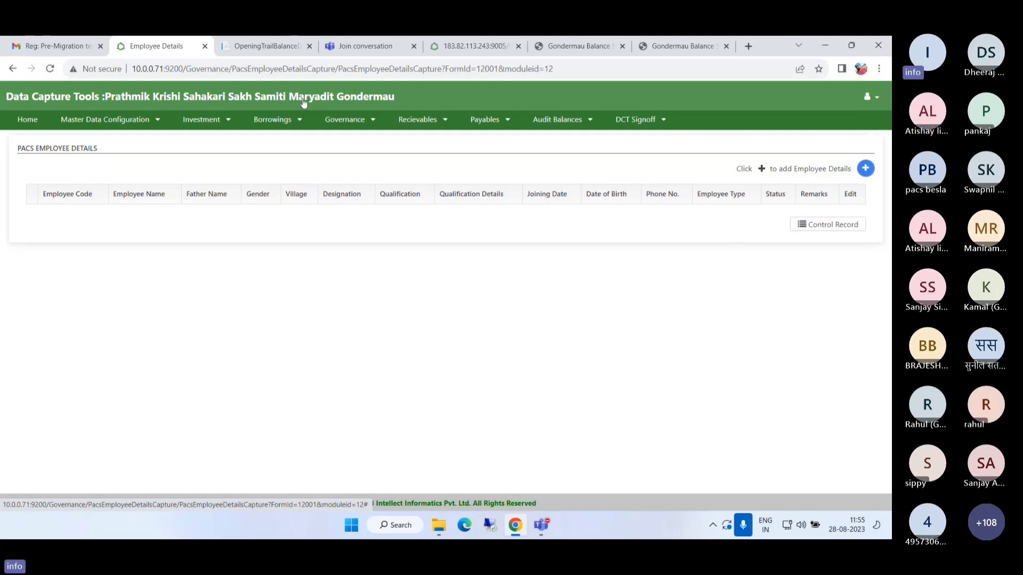
Step: Look at the Gondermau Balance Sheet 31.3.2023 PDF and return to the home page of the data capture tool
click(575, 46)
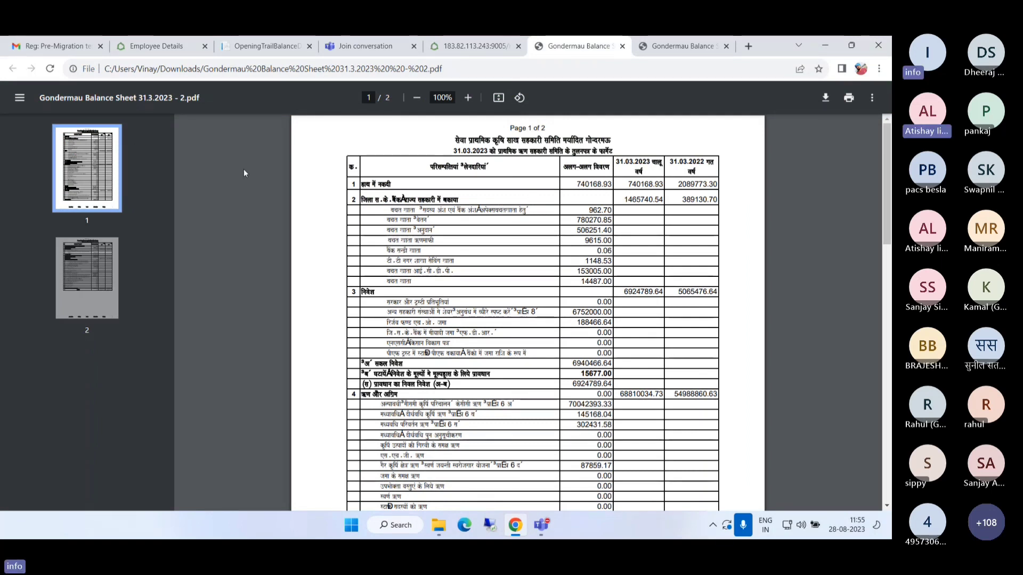
click(151, 47)
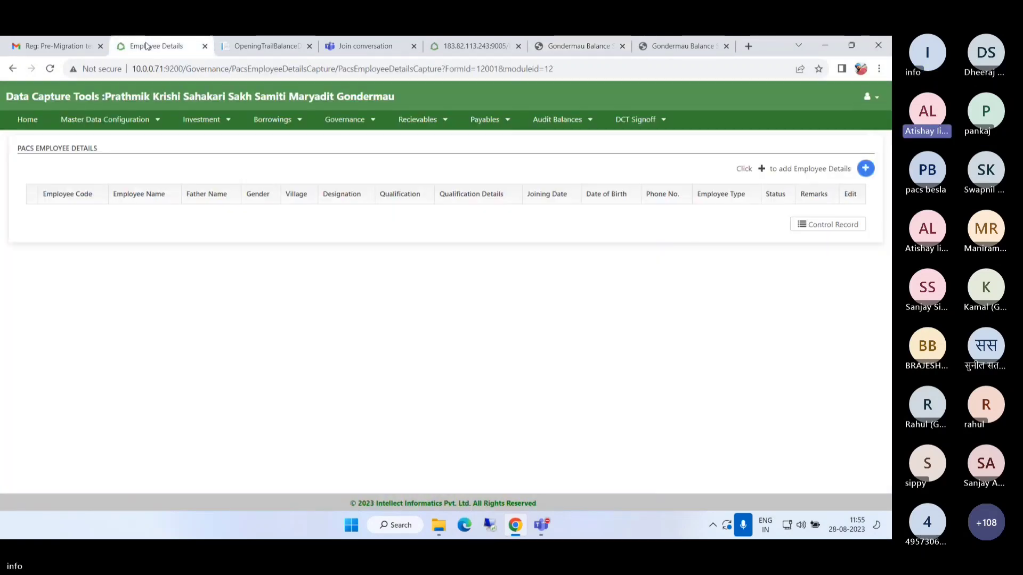
click(132, 123)
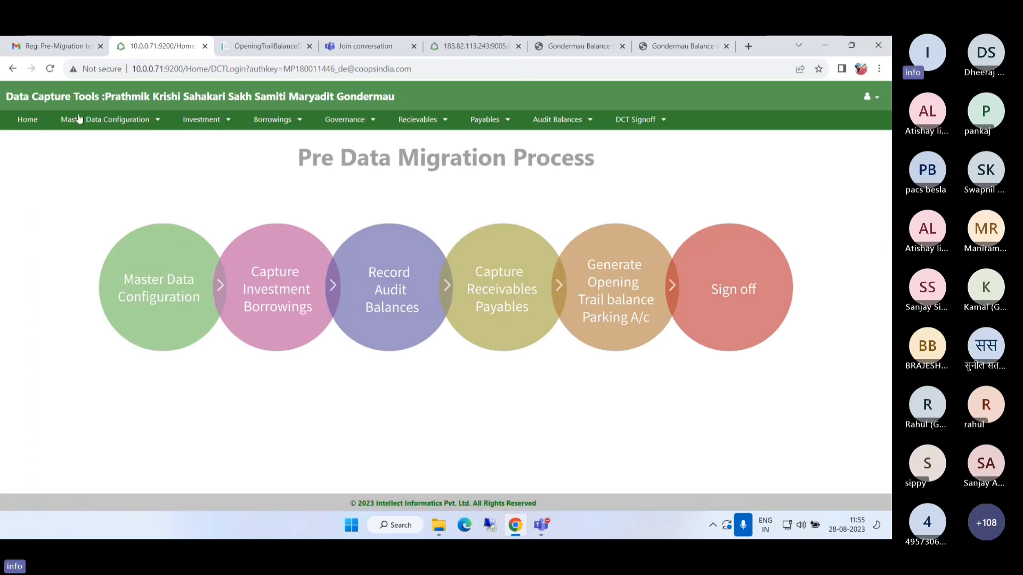
Step: Check the Audit Balances options and view the opening trial balance report as on 31-03-2023
click(558, 119)
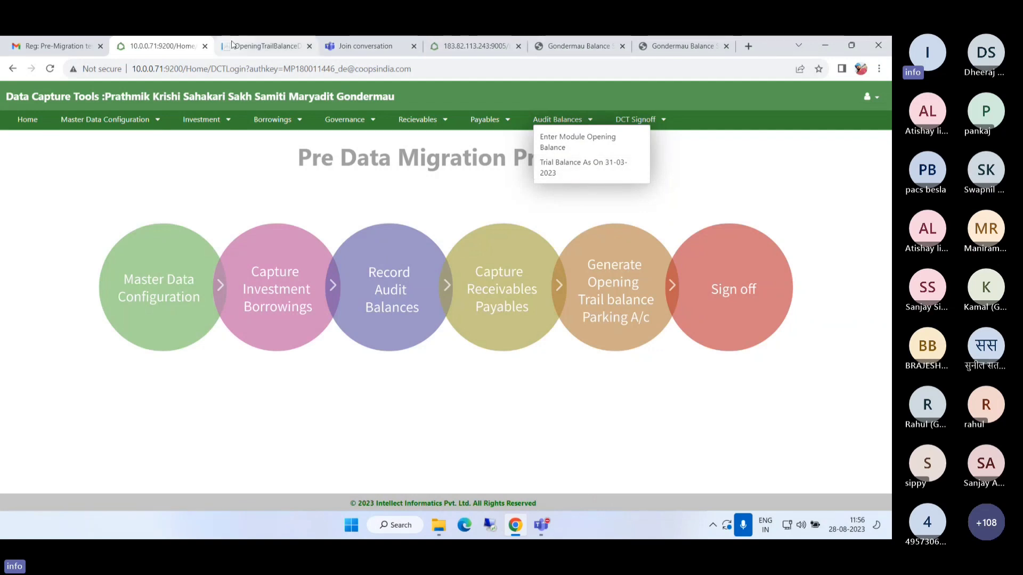
click(291, 45)
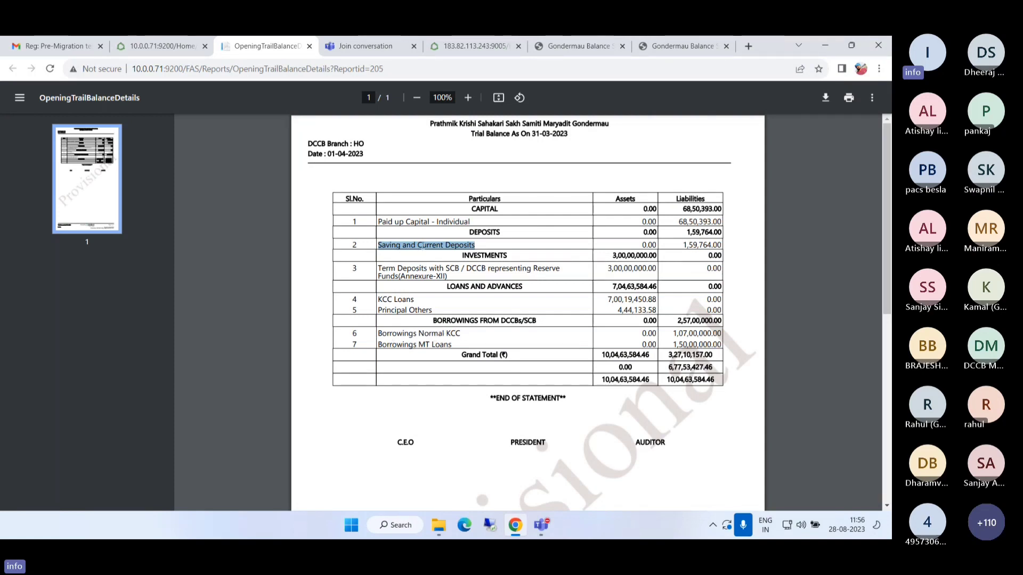
click(150, 45)
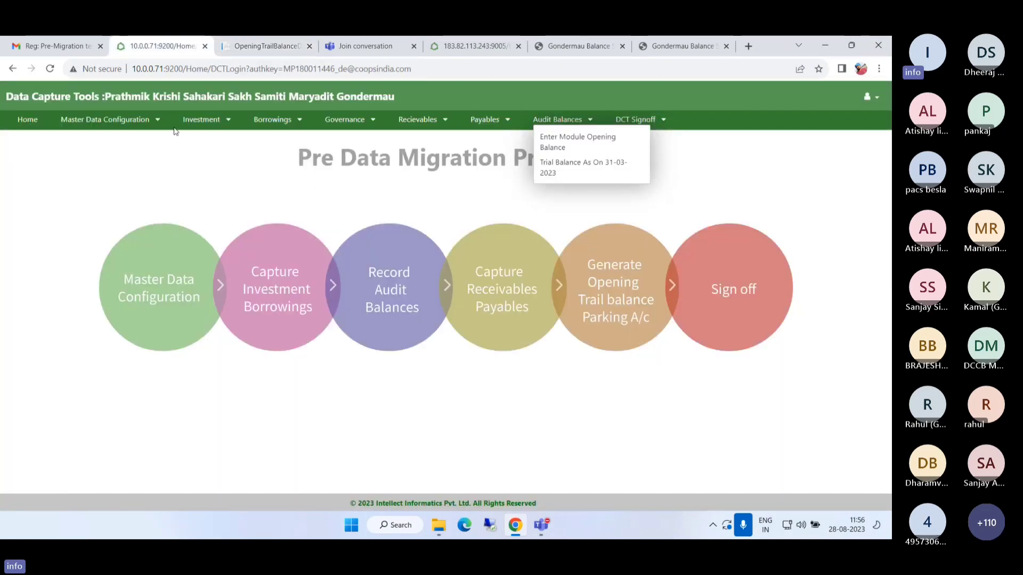
Step: Open the Chart of Accounts under the FAS master data and expand the Liabilities and Assets groups
click(143, 122)
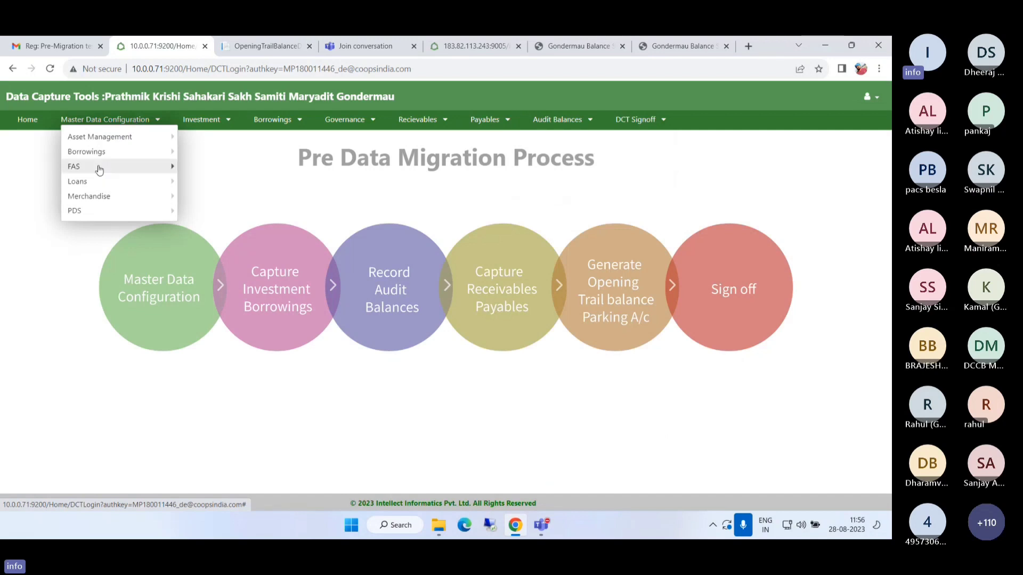
mouse_move(99, 169)
click(207, 172)
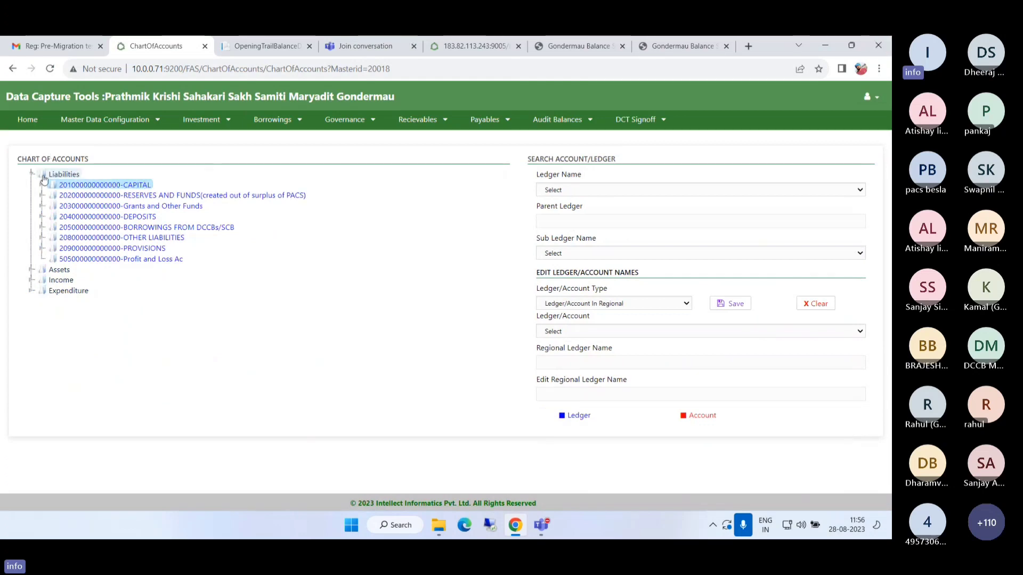
double_click(66, 175)
click(32, 174)
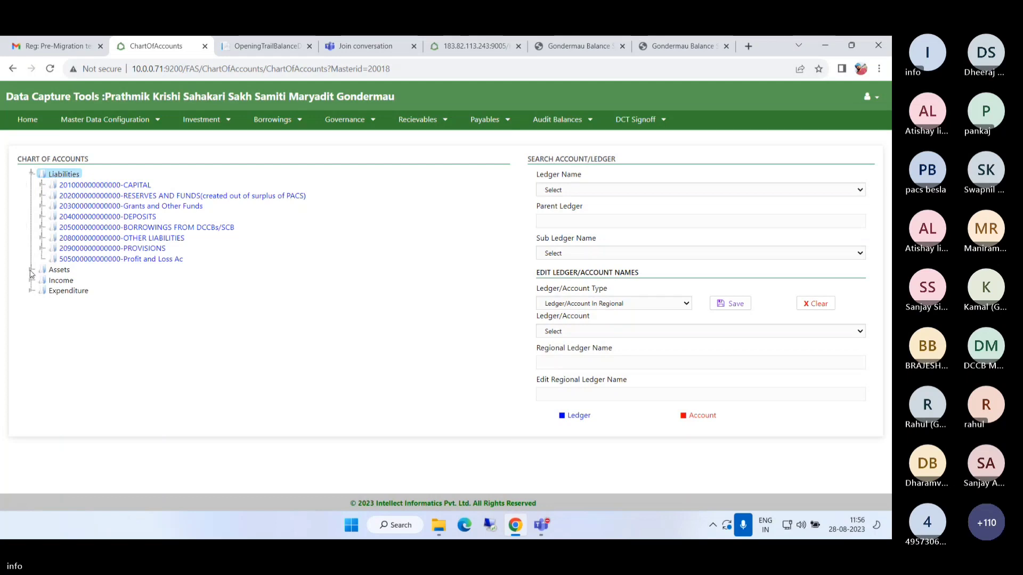
click(32, 270)
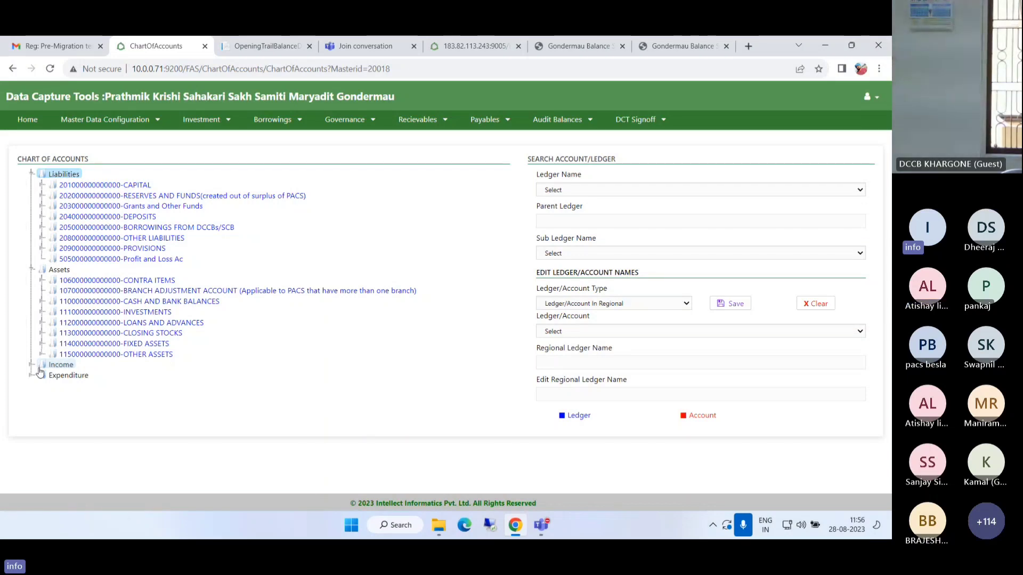
Step: Examine the ledgers under Capital and under Reserves and Funds in the Liabilities group of the chart of accounts
click(134, 125)
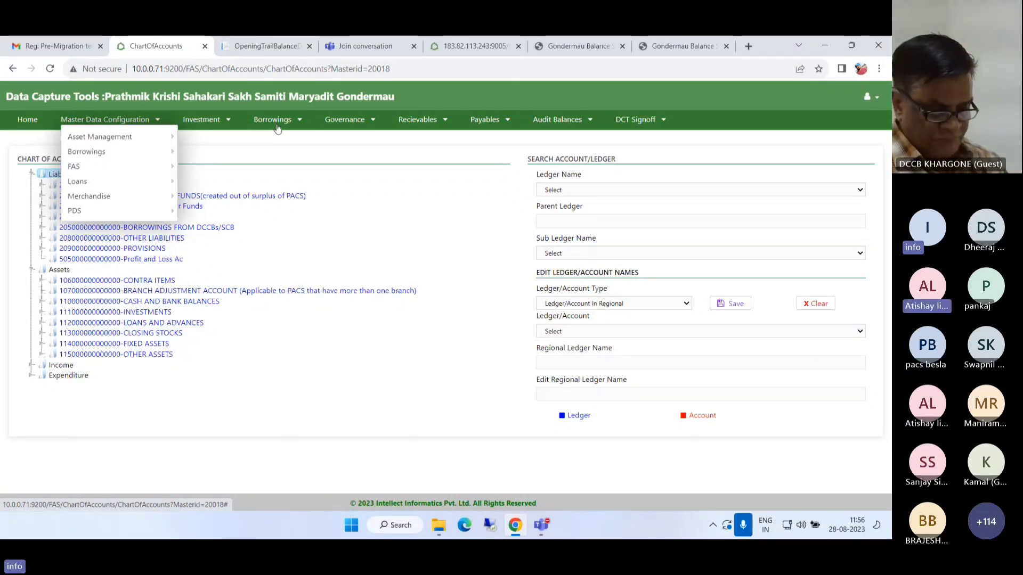
click(263, 160)
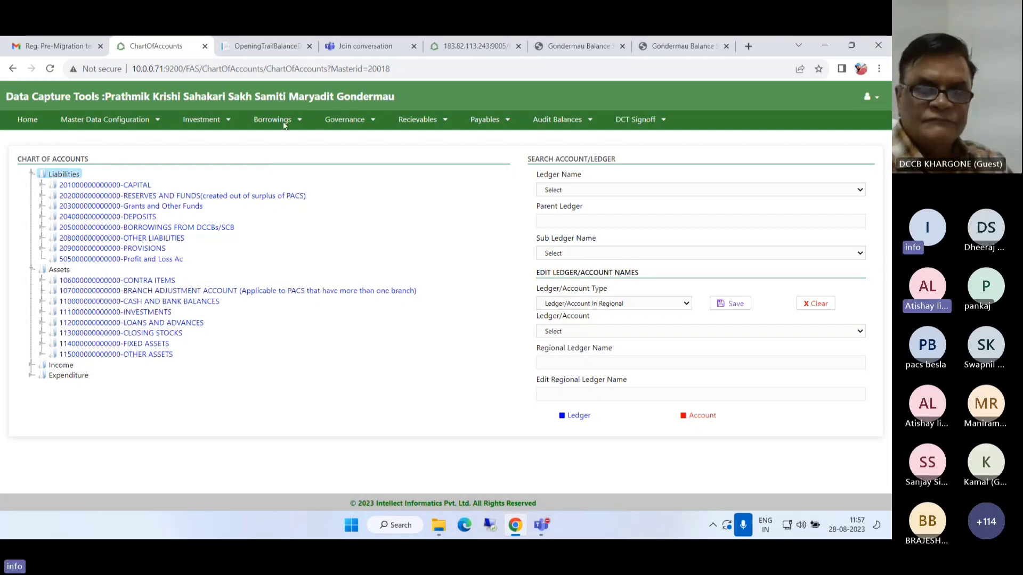
click(42, 185)
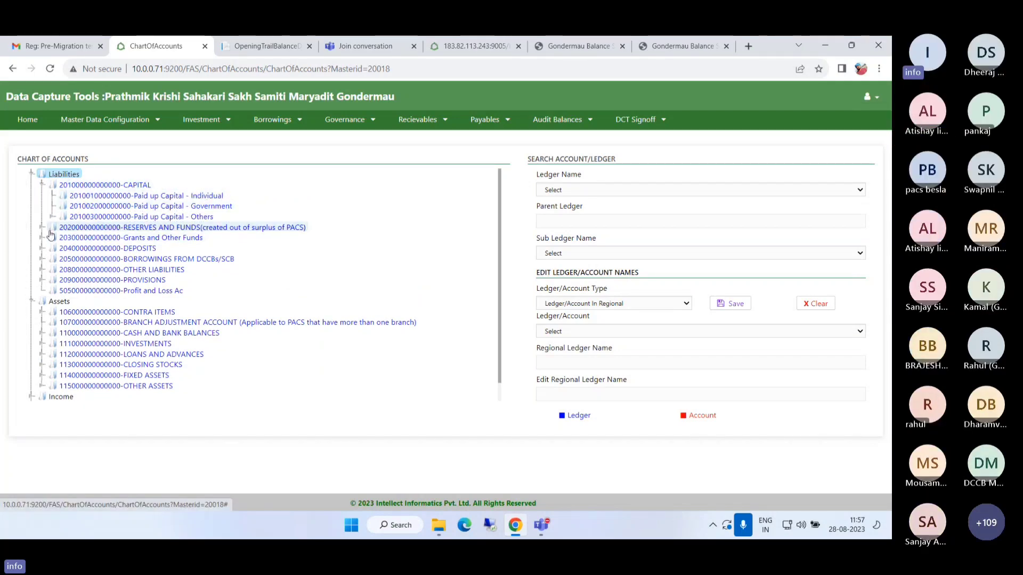
click(176, 227)
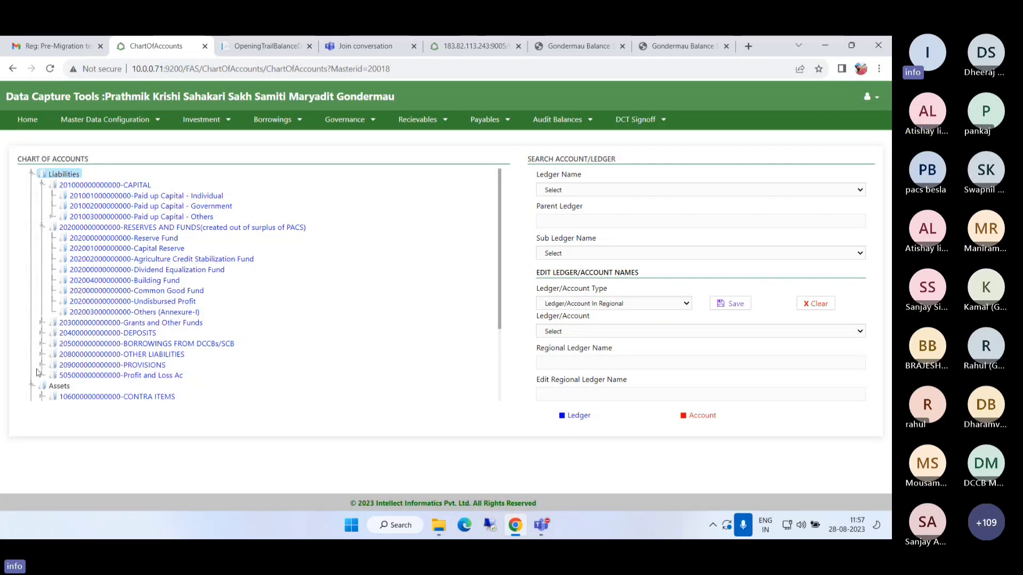
click(32, 386)
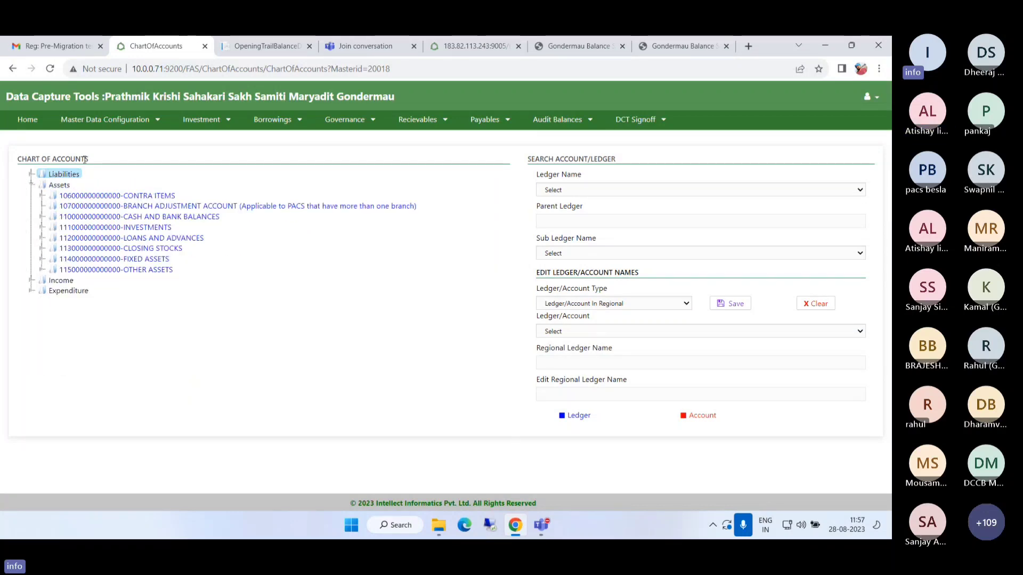
Step: Look through both Gondermau Balance Sheet 31.3.2023 PDFs and return to the chart of accounts
click(667, 42)
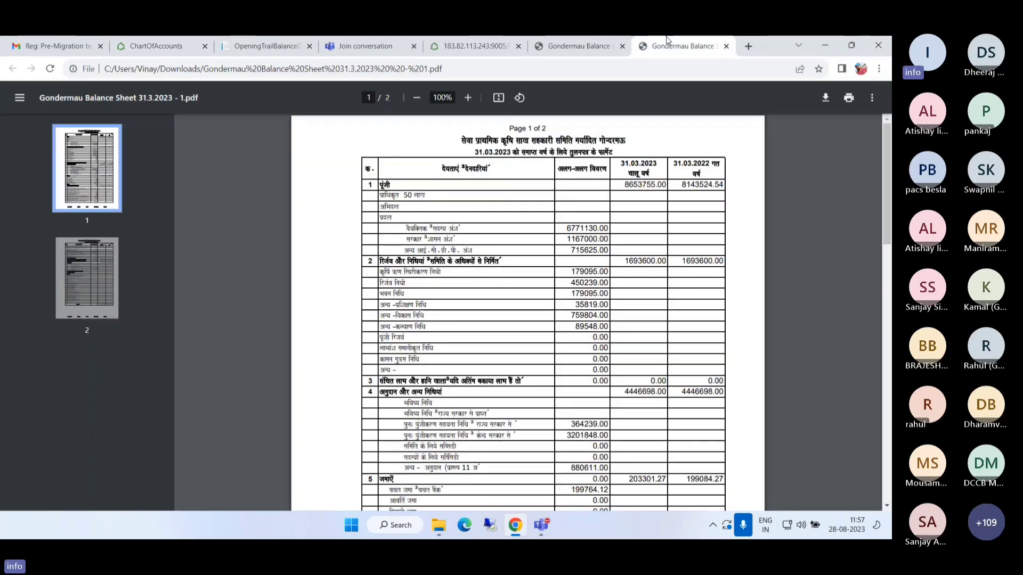
click(581, 45)
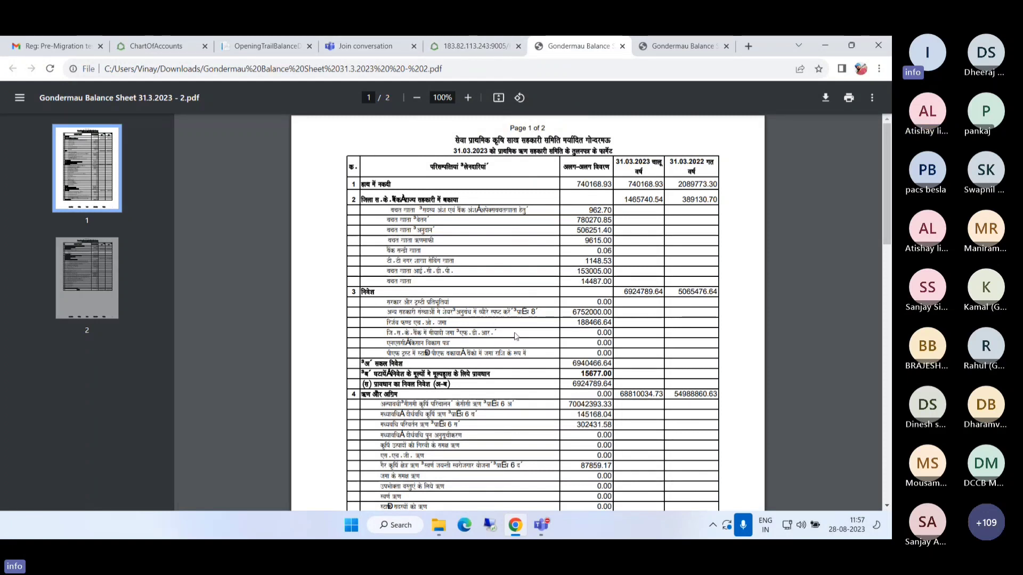
click(714, 40)
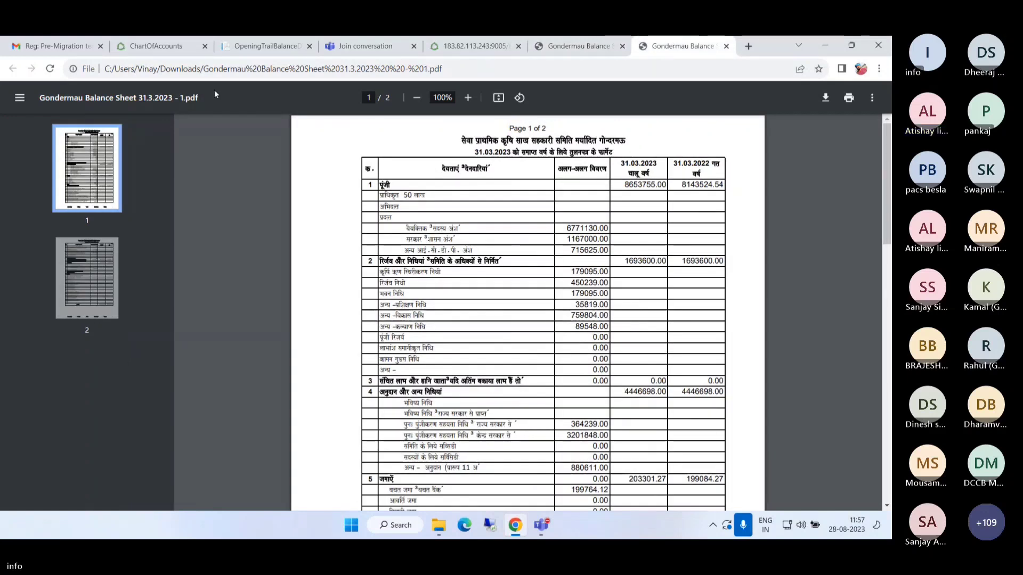
key(ctrl+2)
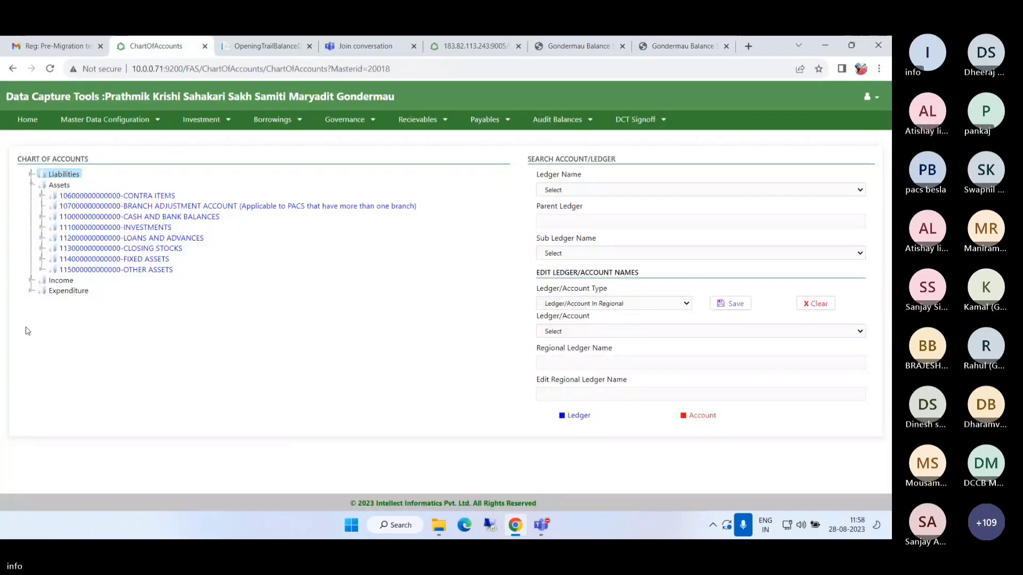
Step: Compare the individual share capital row in the liabilities balance sheet PDF with the Capital ledgers in the chart of accounts
click(32, 186)
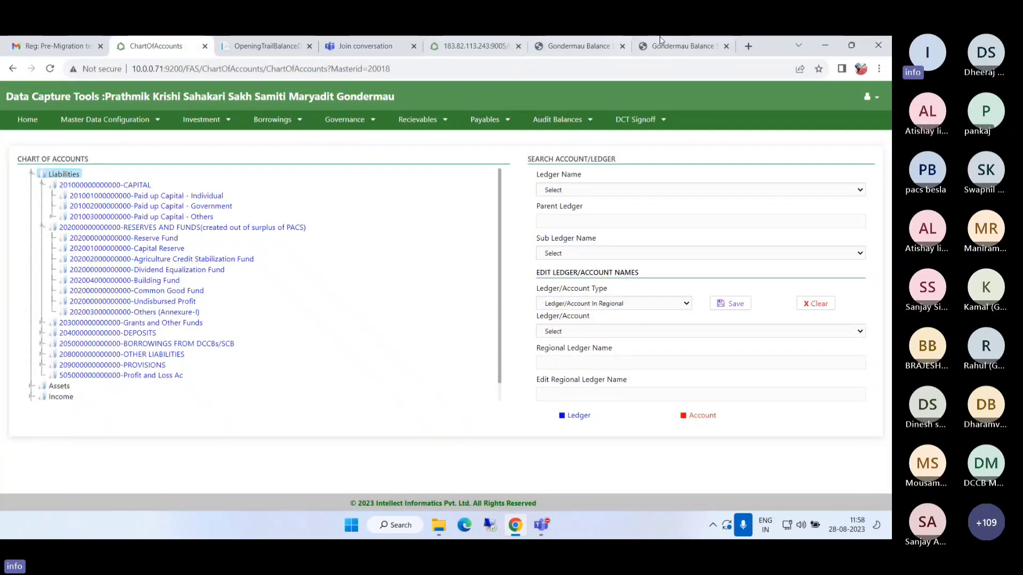
click(679, 46)
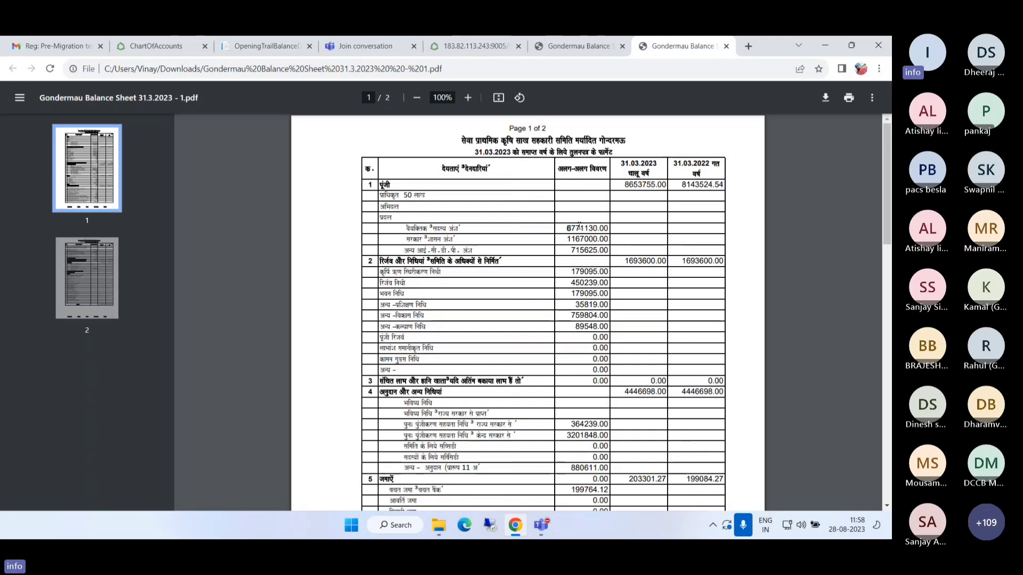
drag(568, 228, 602, 238)
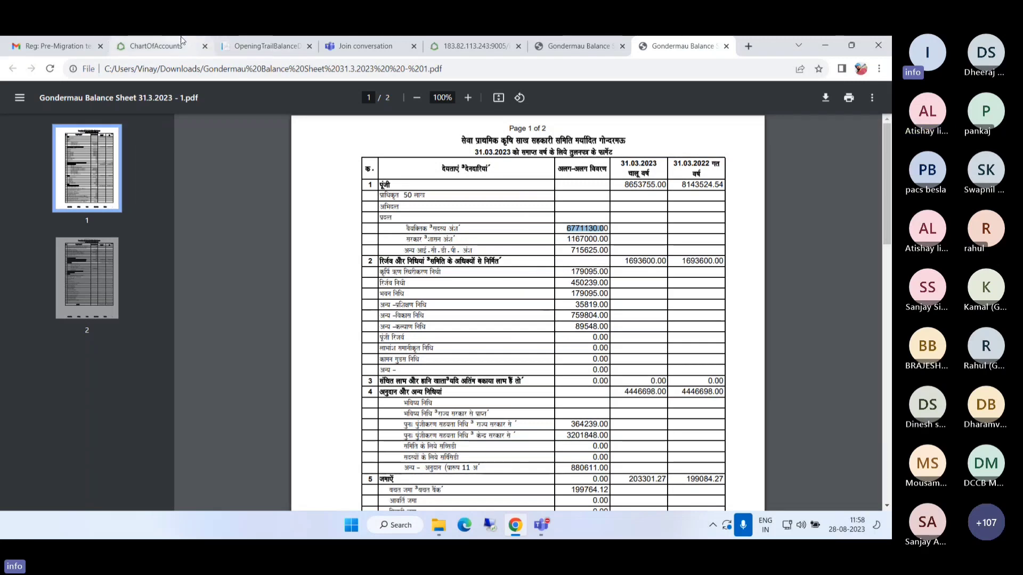
click(156, 46)
click(31, 174)
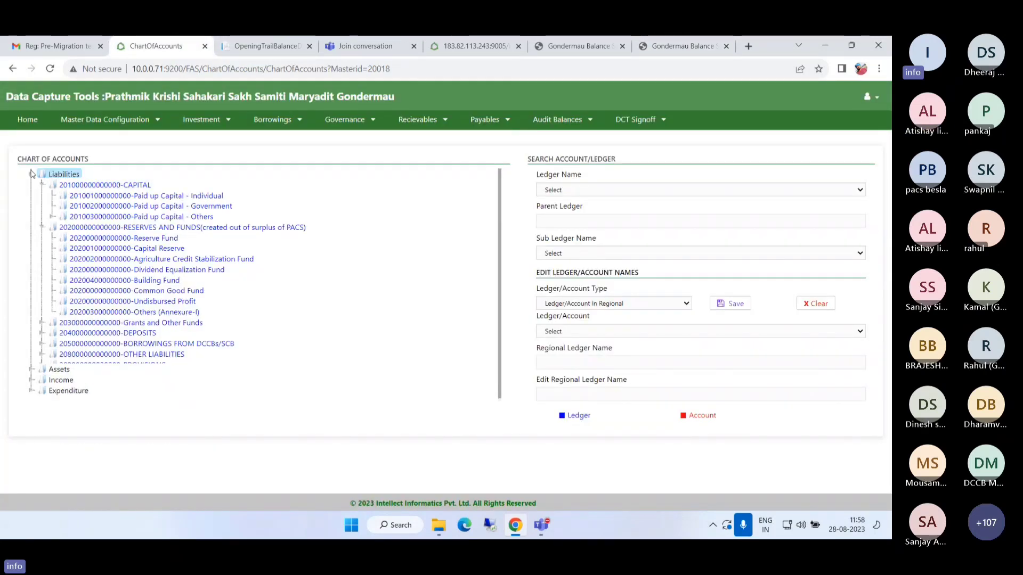
click(31, 174)
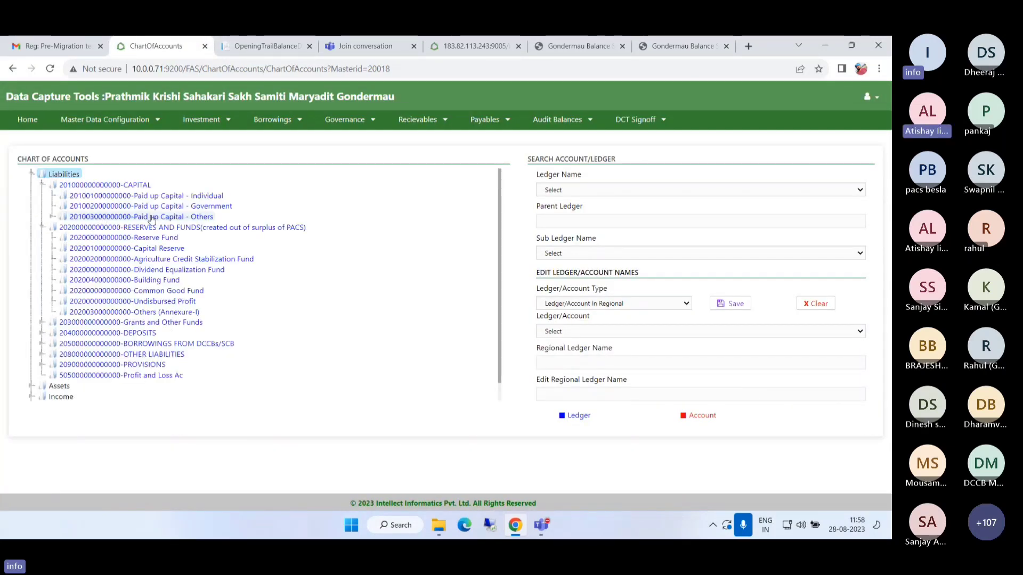
Step: Start a new entry under the Paid up Capital - Government ledger and set its type to Account
click(178, 211)
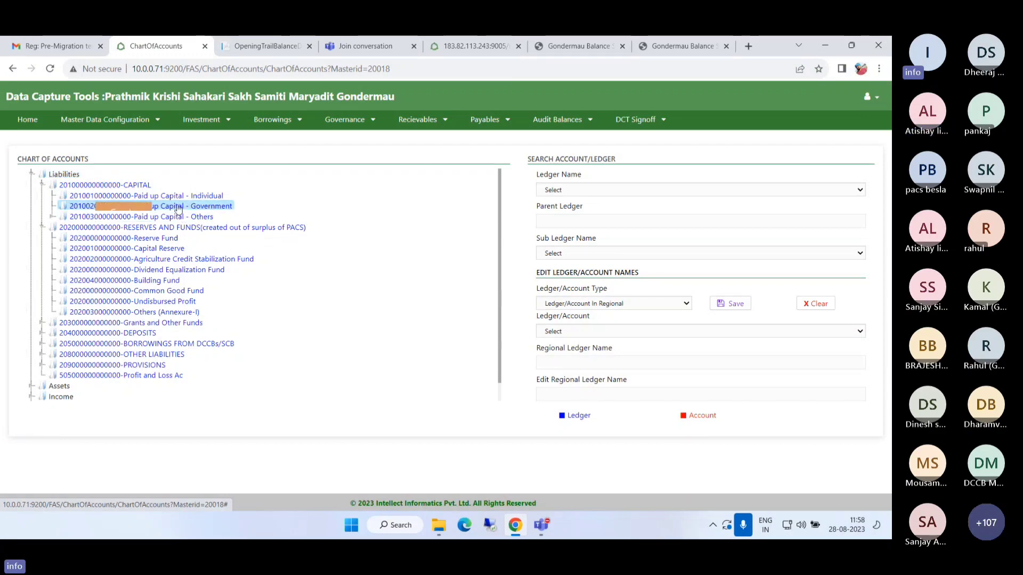
right_click(109, 208)
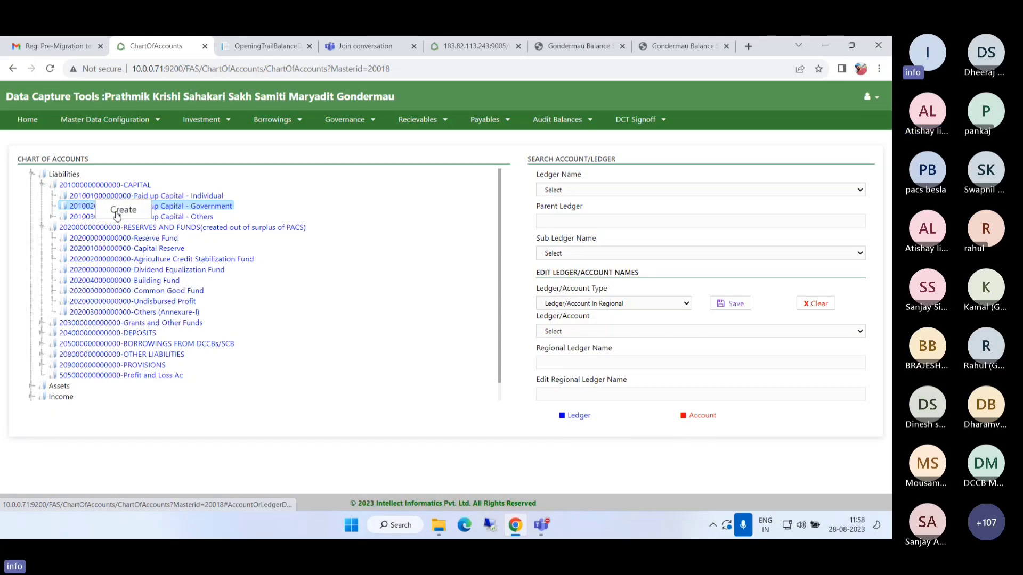
click(124, 210)
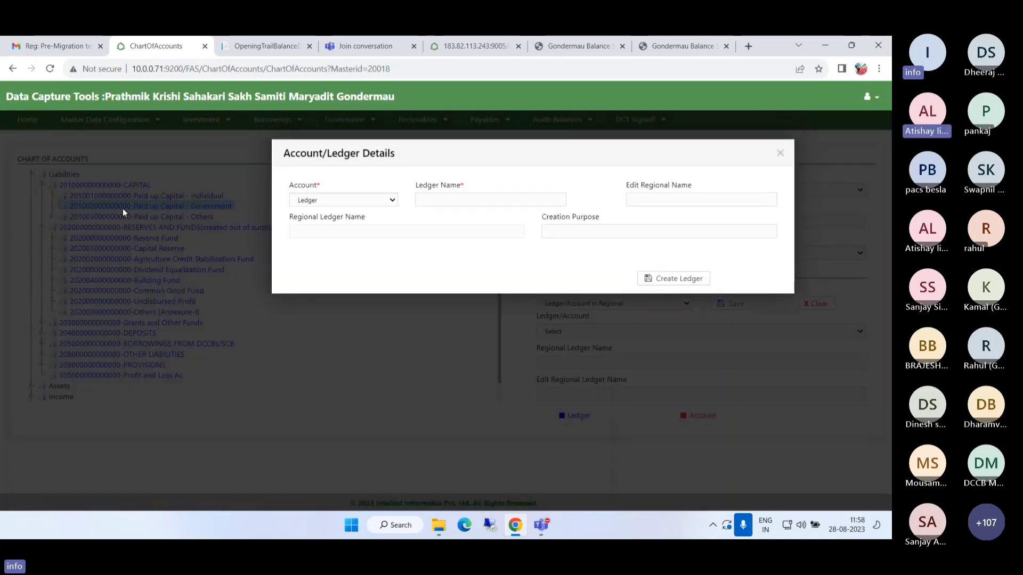
click(301, 199)
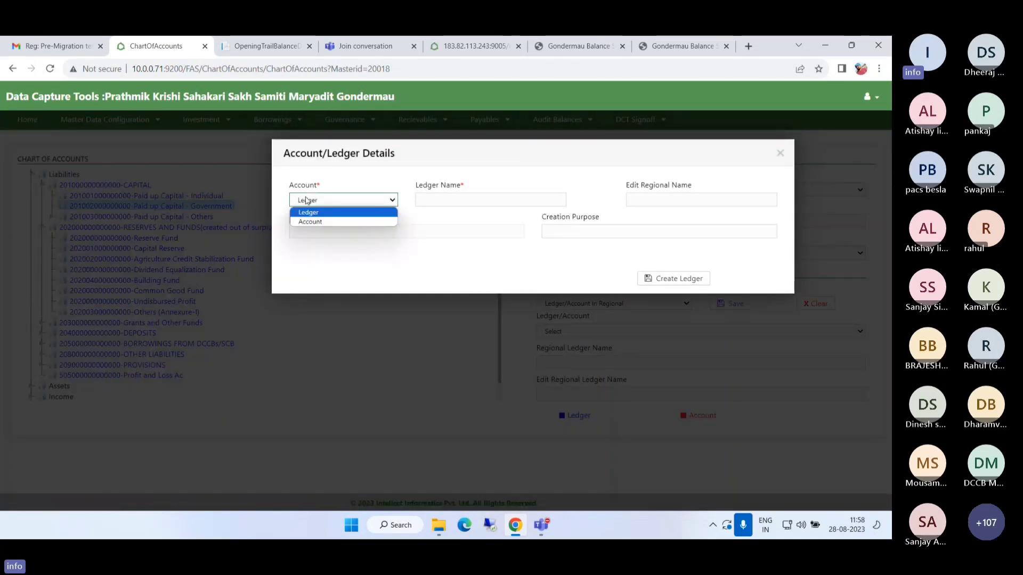
click(324, 222)
click(343, 203)
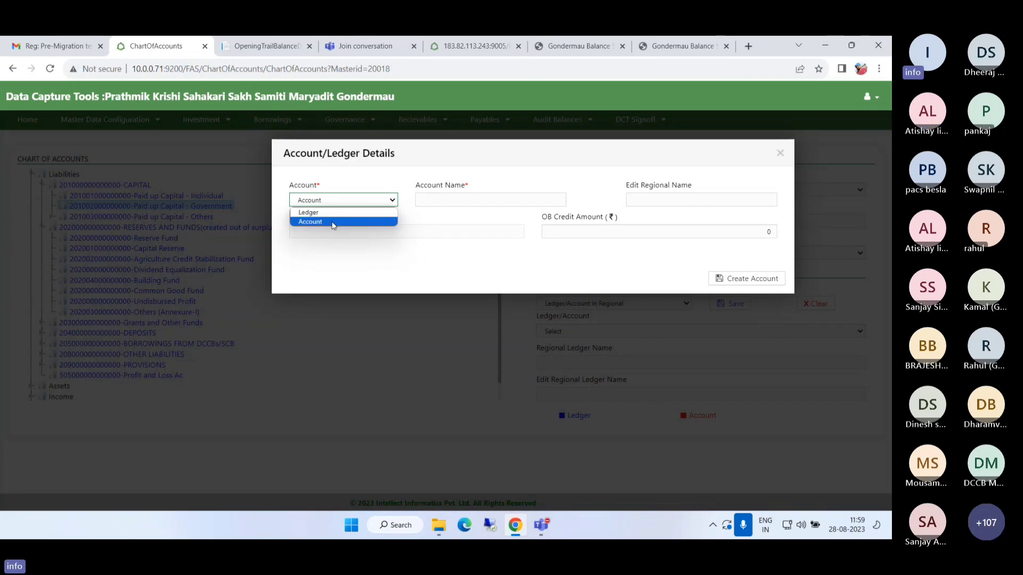
click(333, 223)
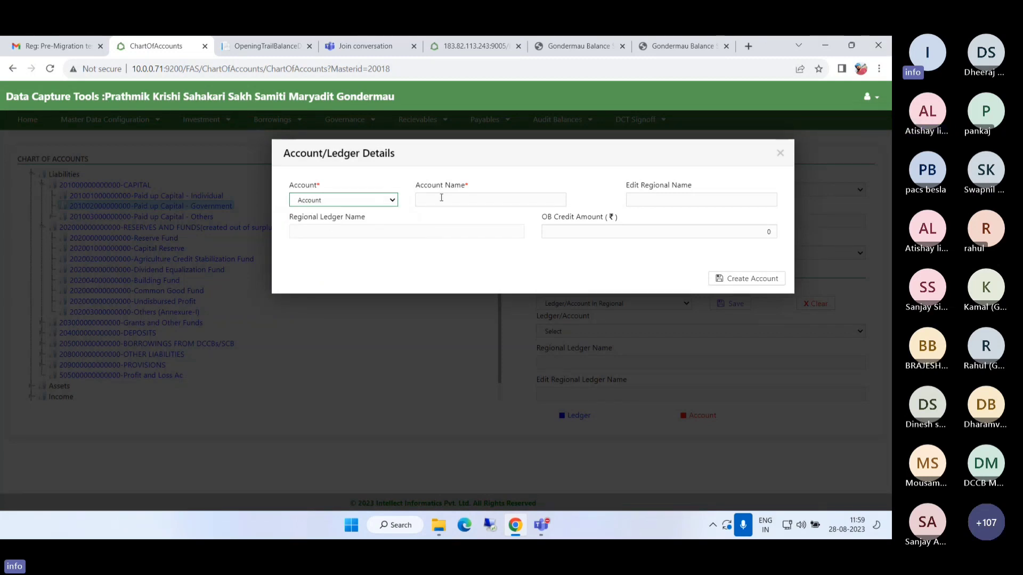
click(422, 200)
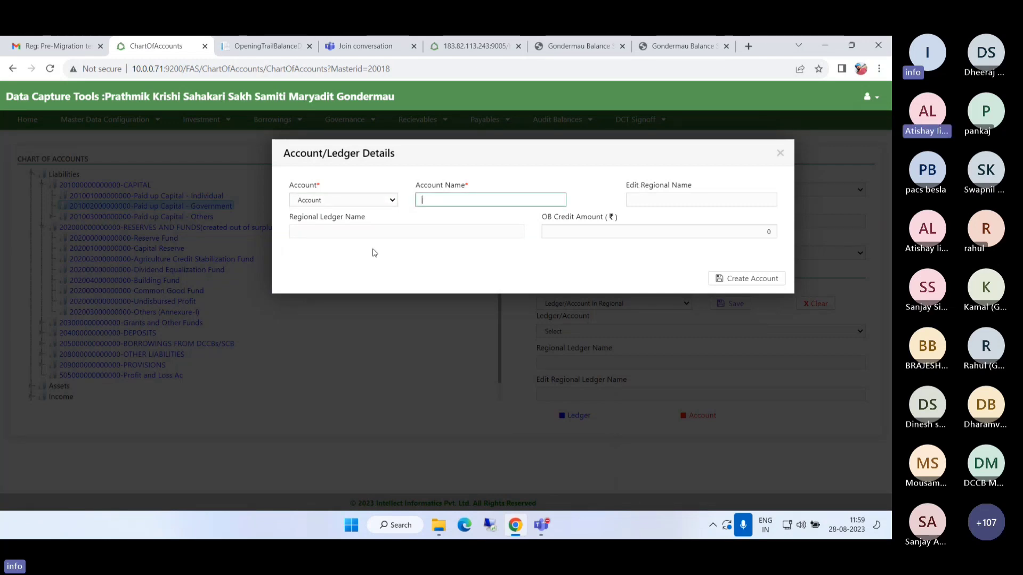
click(671, 230)
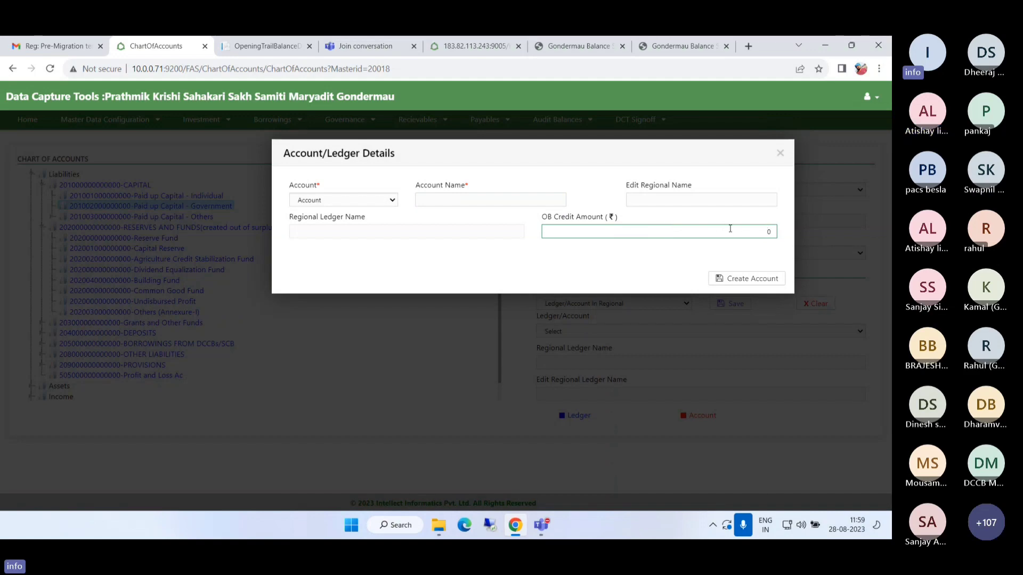
Step: Copy the government share capital amount 1167000 from the balance sheet PDF and return to the account form
click(674, 46)
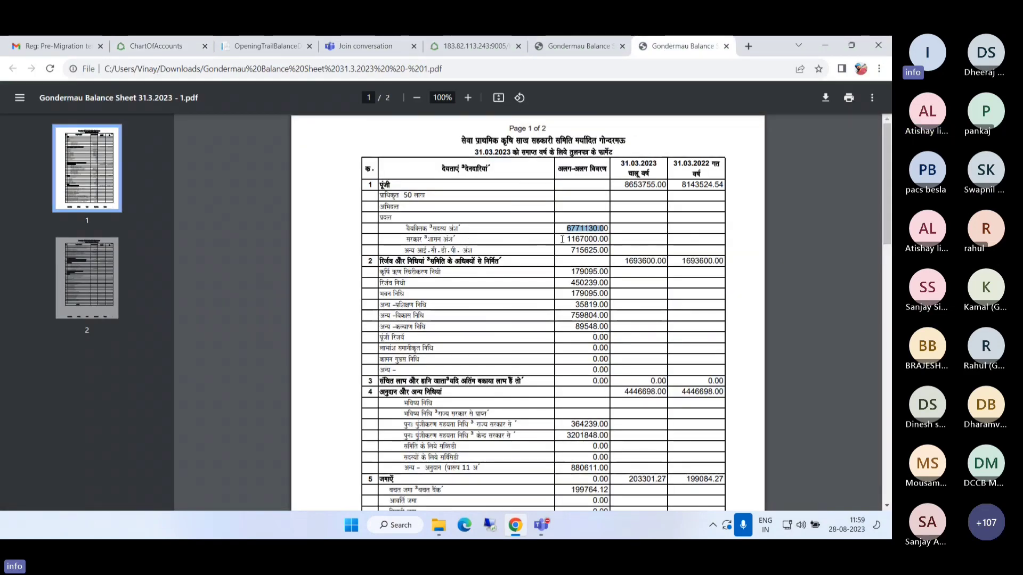
drag(562, 239, 607, 240)
key(ctrl+c)
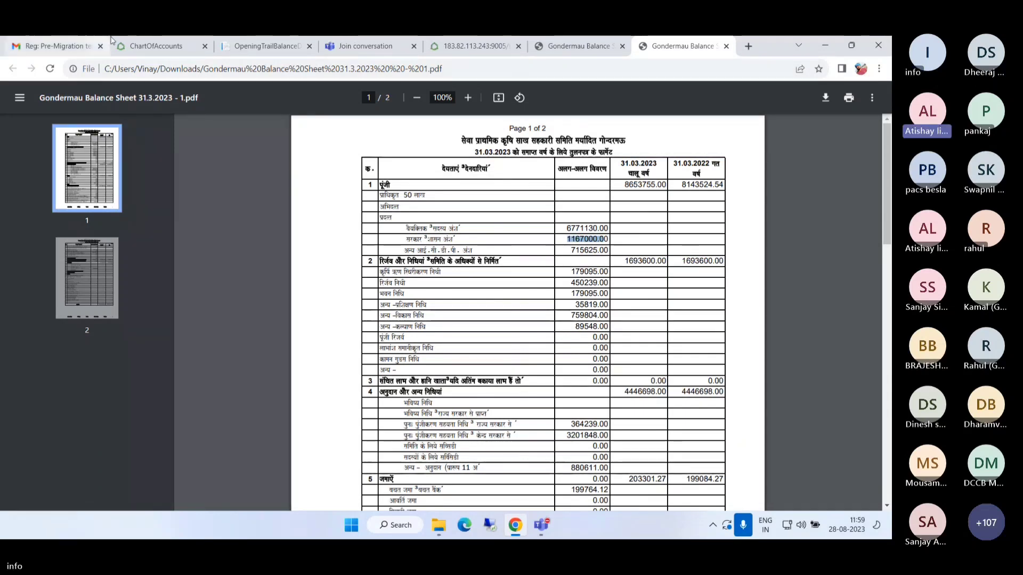
click(154, 46)
Step: Enter "Paid of capital GOVT" as the account name of the new account under Paid up Capital - Government
click(421, 199)
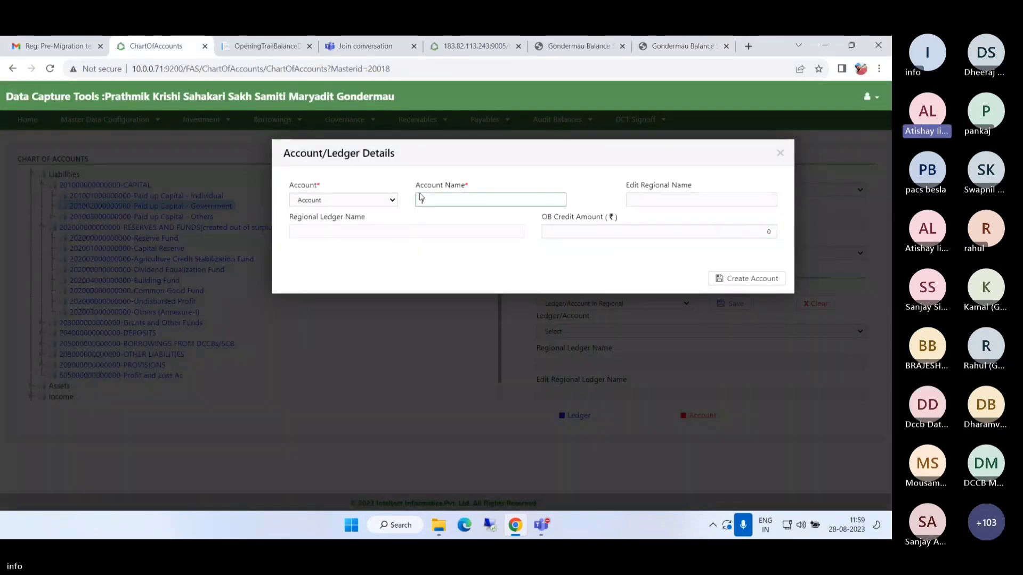
text(Paid)
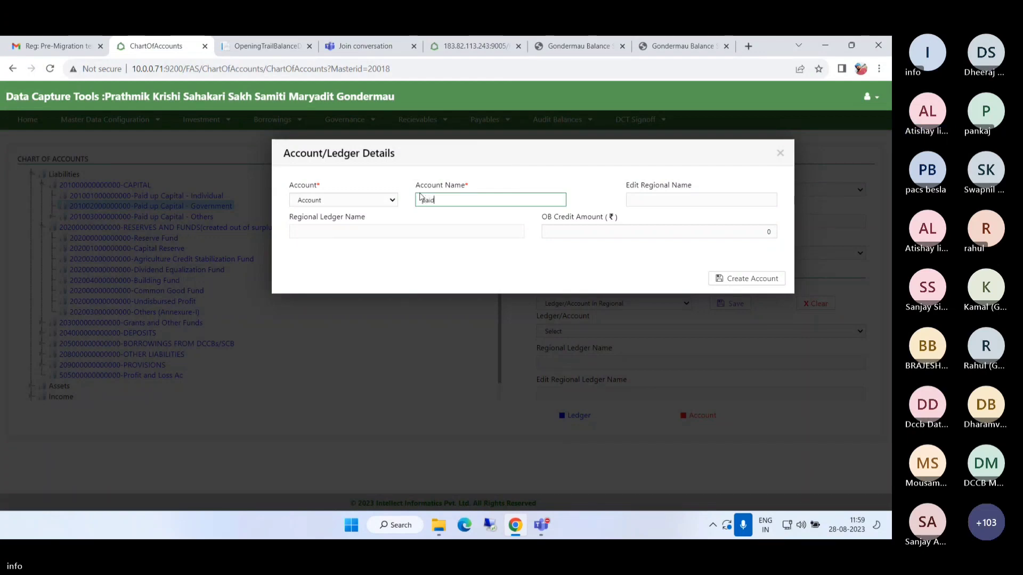
key(BackSpace)
key(BackSpace)
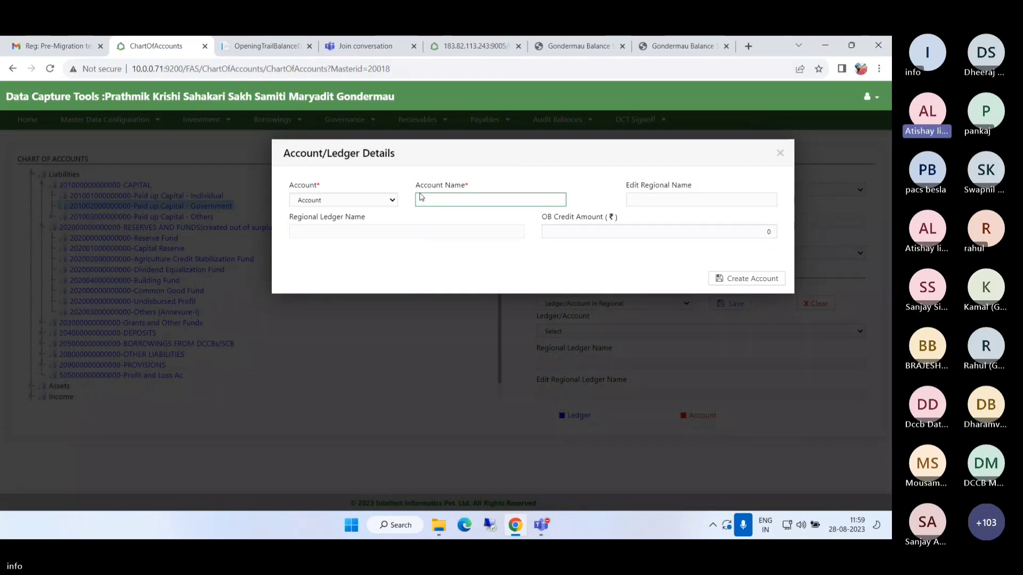
text(Paid o)
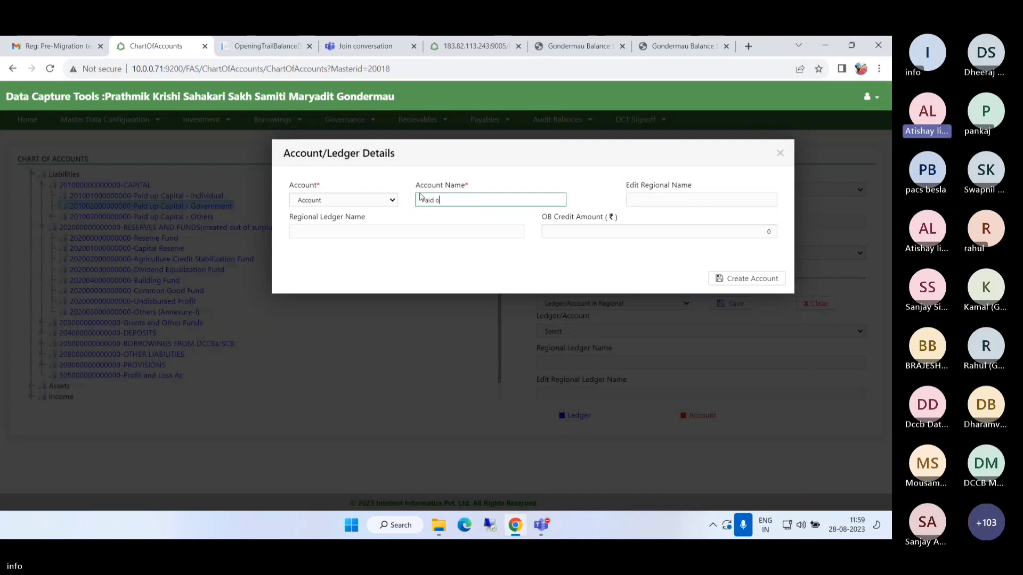
text(f capi)
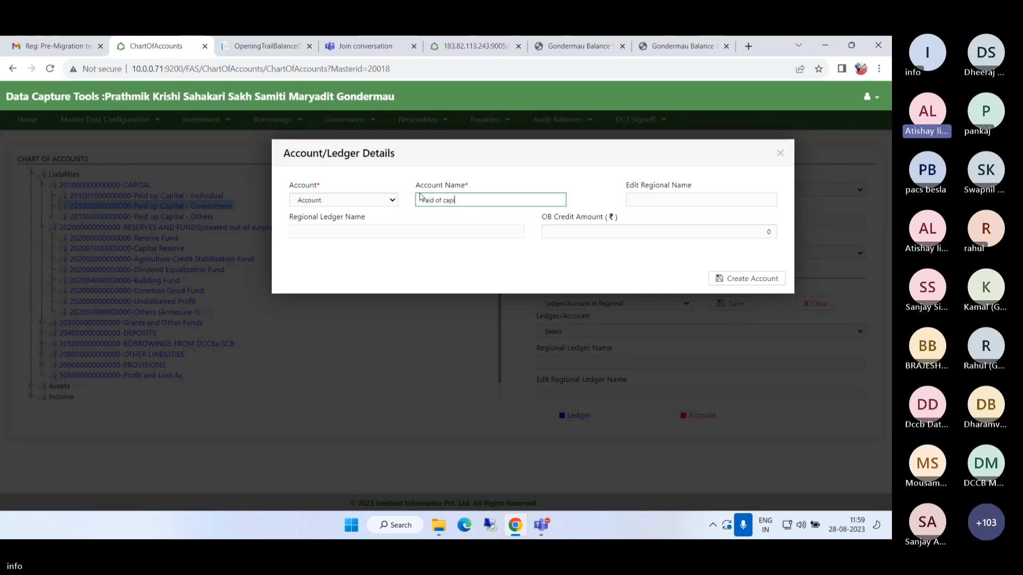
text(tal GOVT)
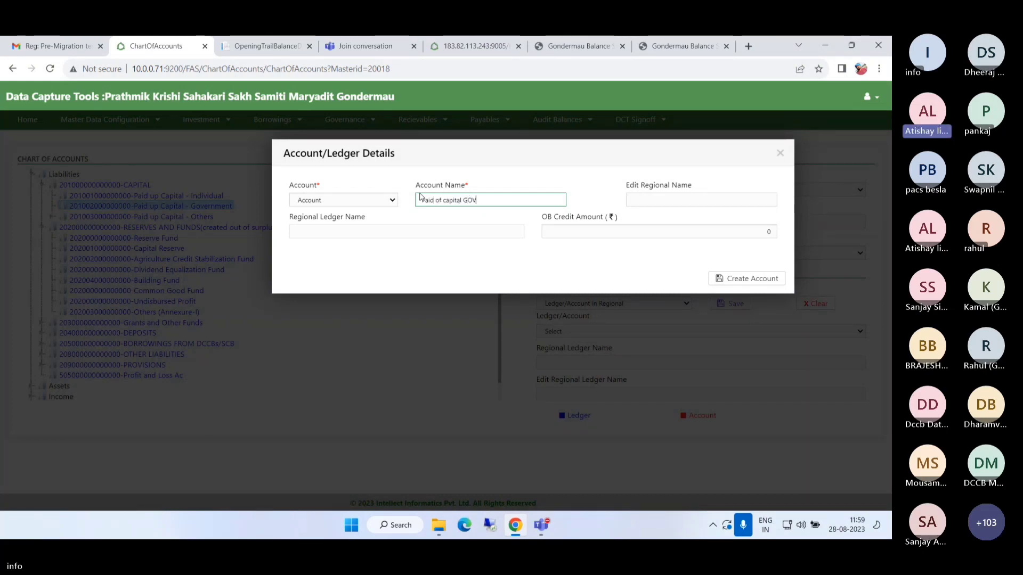
Step: Set the opening balance credit amount to 1167000 from the liabilities balance sheet, create the account and dismiss the confirmation
click(688, 232)
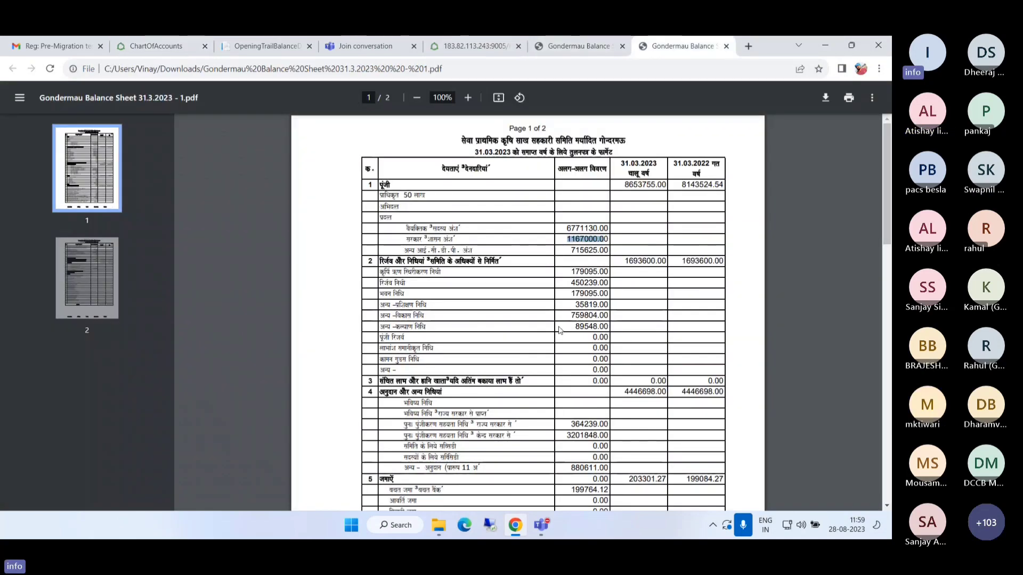
click(679, 46)
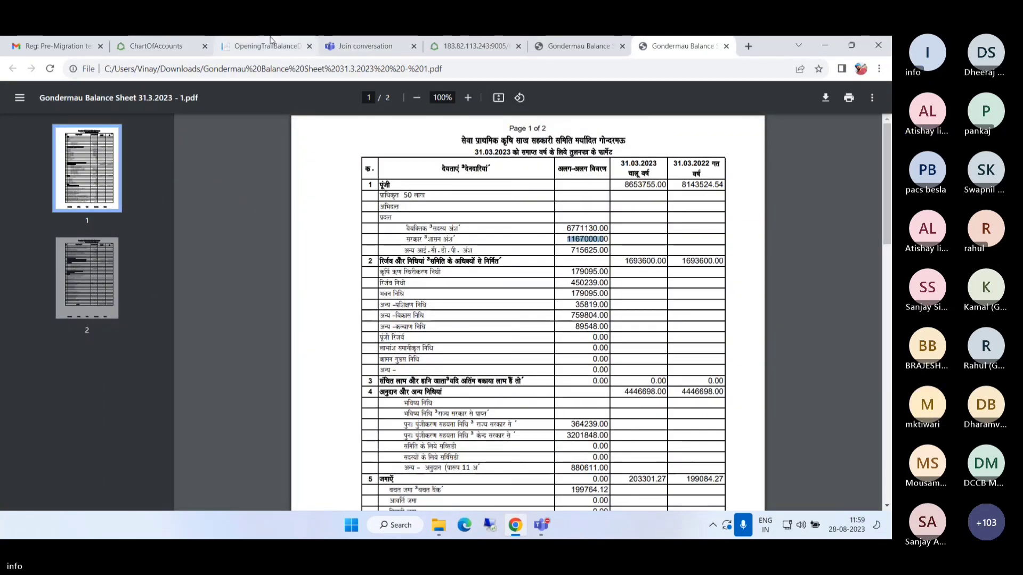
click(156, 45)
key(ctrl+v)
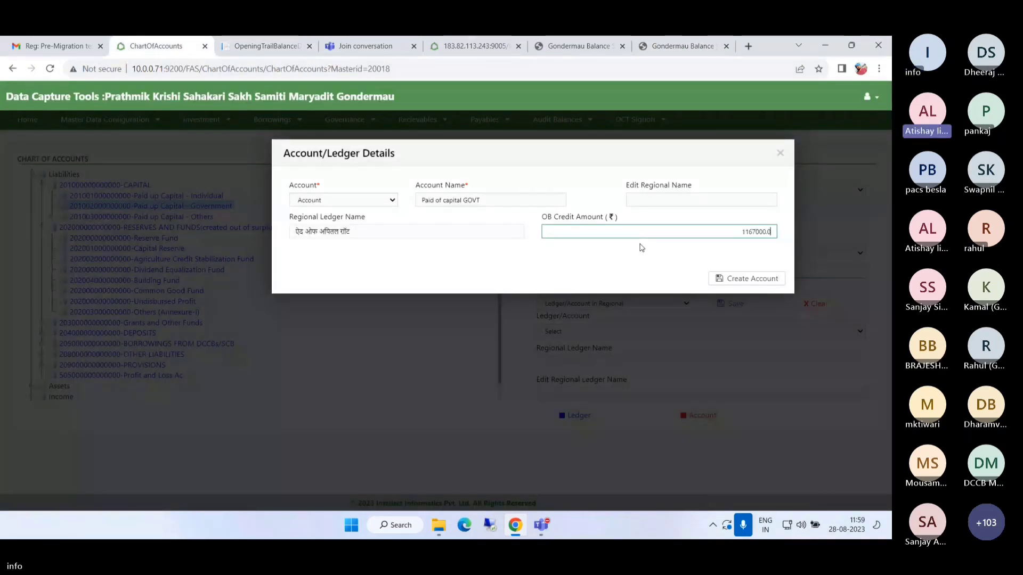
key(BackSpace)
key(BackSpace)
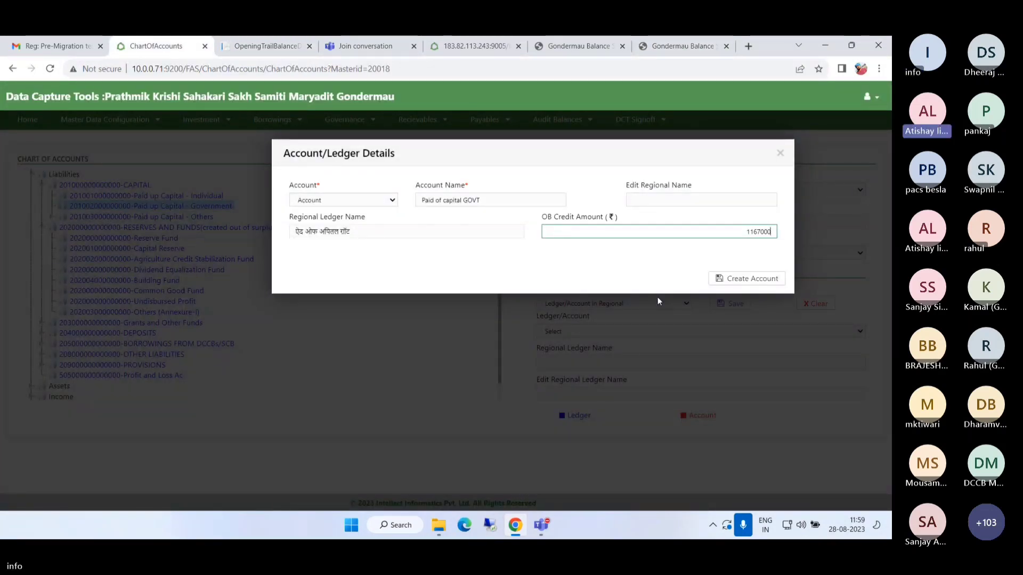
click(751, 279)
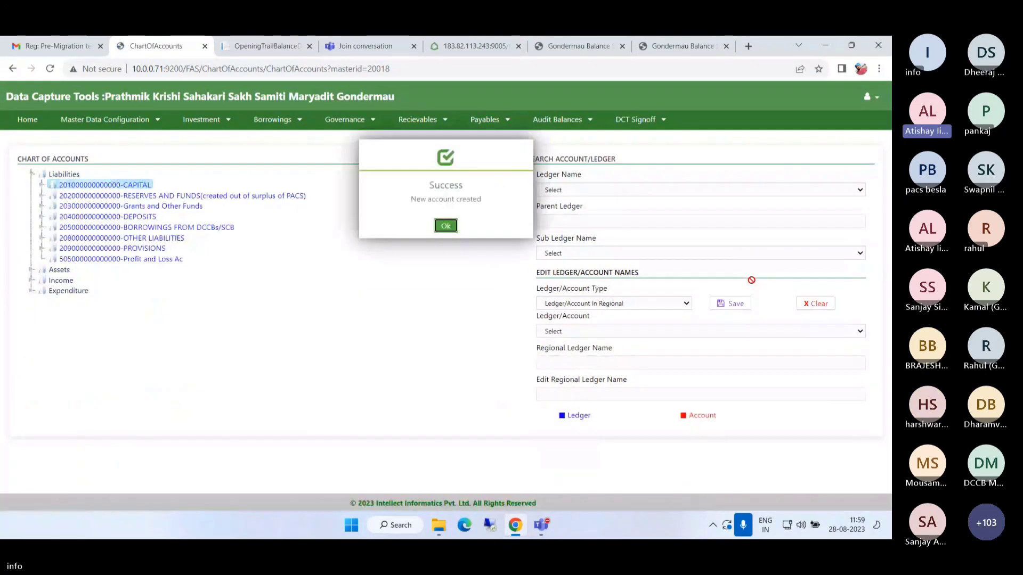
click(450, 225)
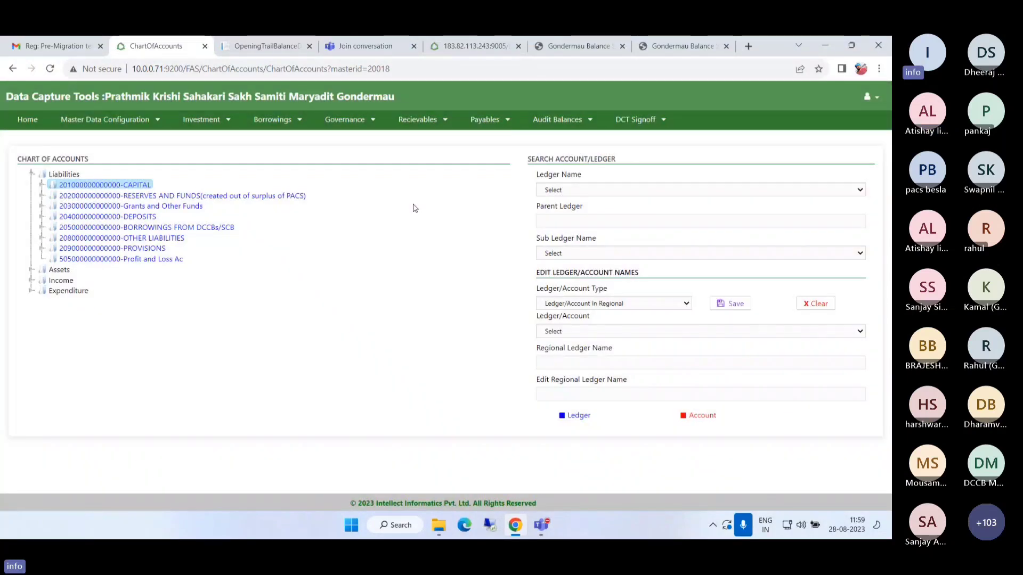
Step: Expand the Capital ledger with its Government and Others ledgers and select the Paid of capital GOVT account
click(42, 185)
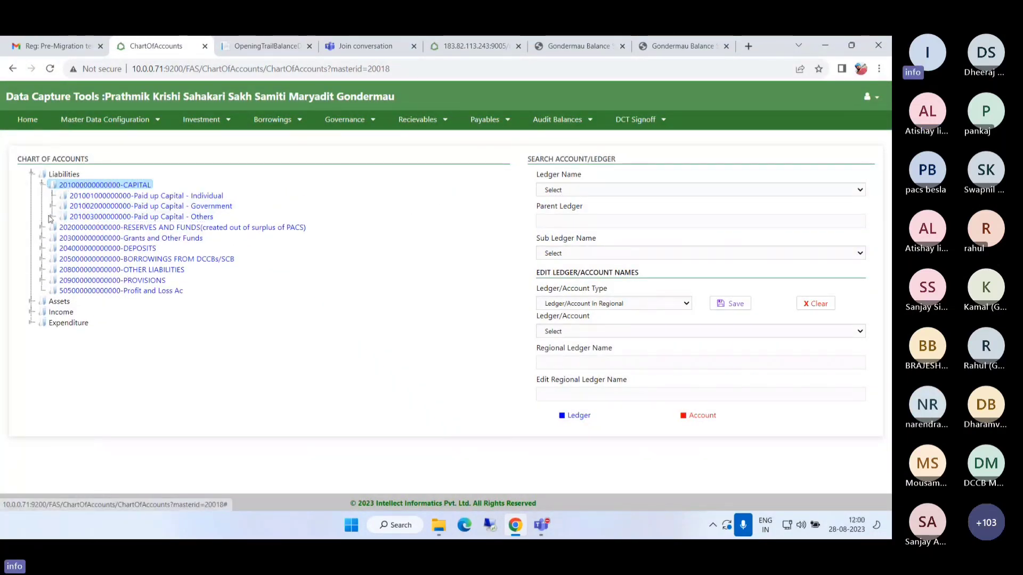
click(53, 217)
click(52, 207)
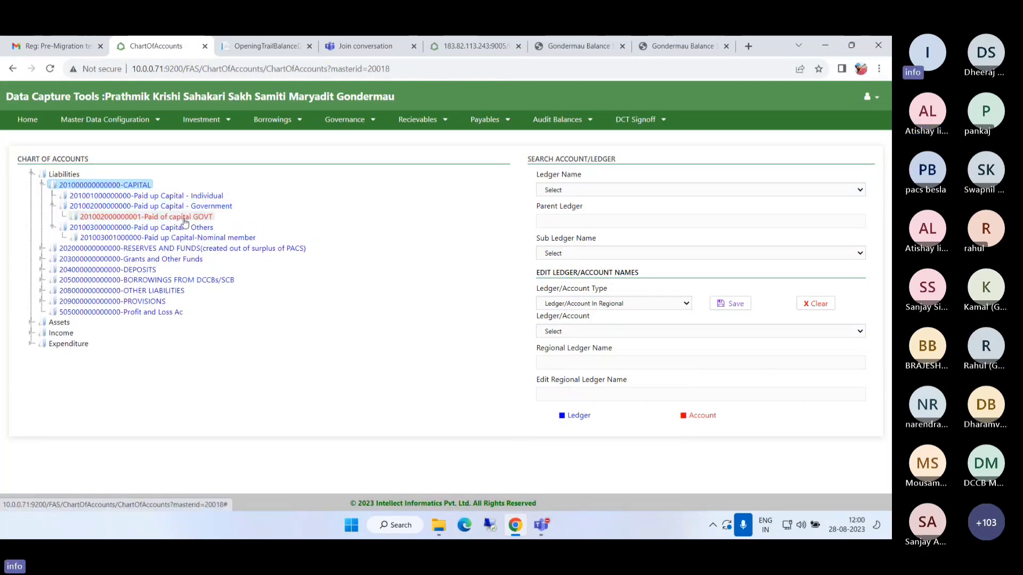
click(165, 218)
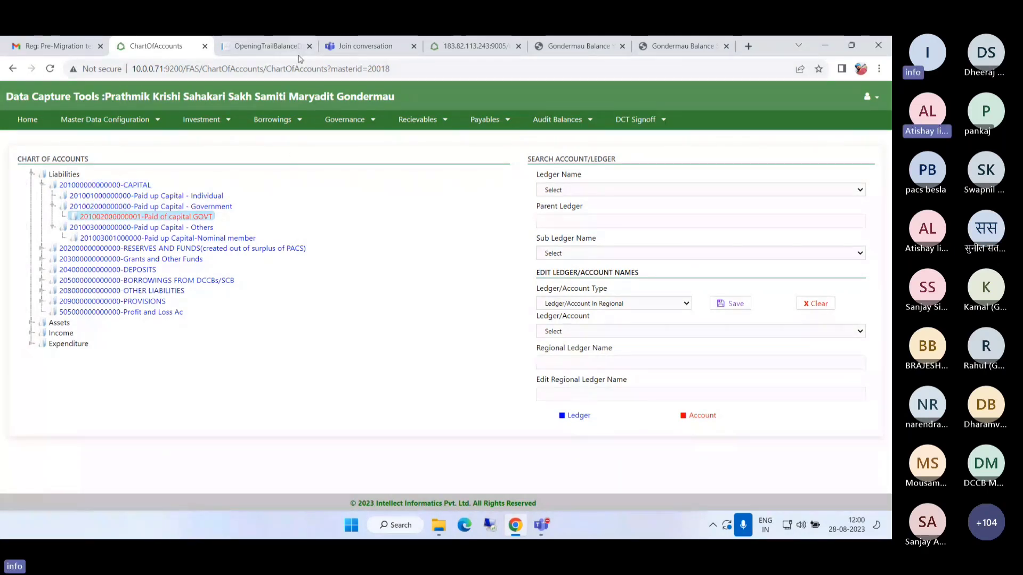
Step: Generate the Trial Balance As On 31-03-2023 report, close the older report copy and examine the Paid of capital GOVT row
click(565, 120)
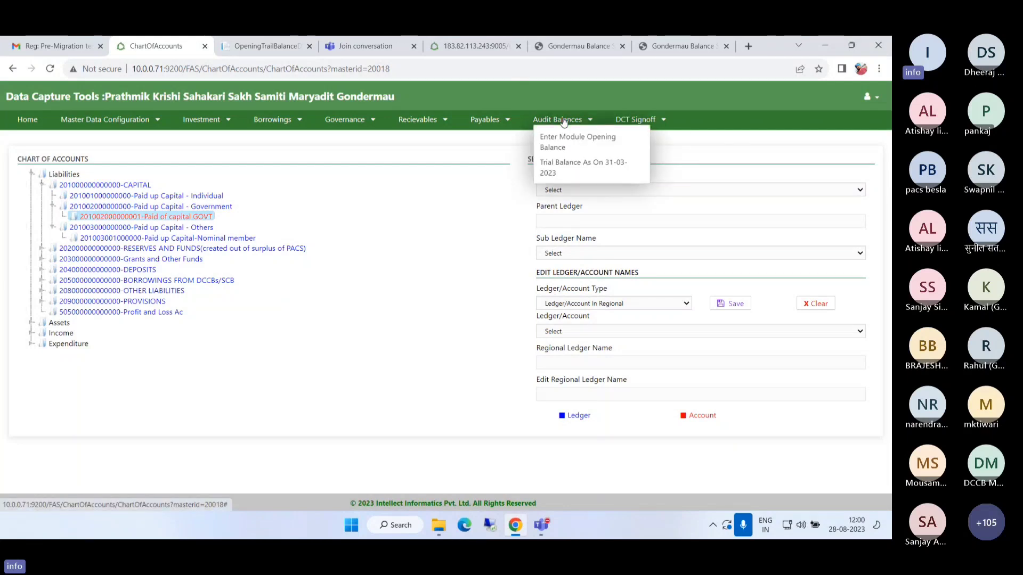
click(565, 120)
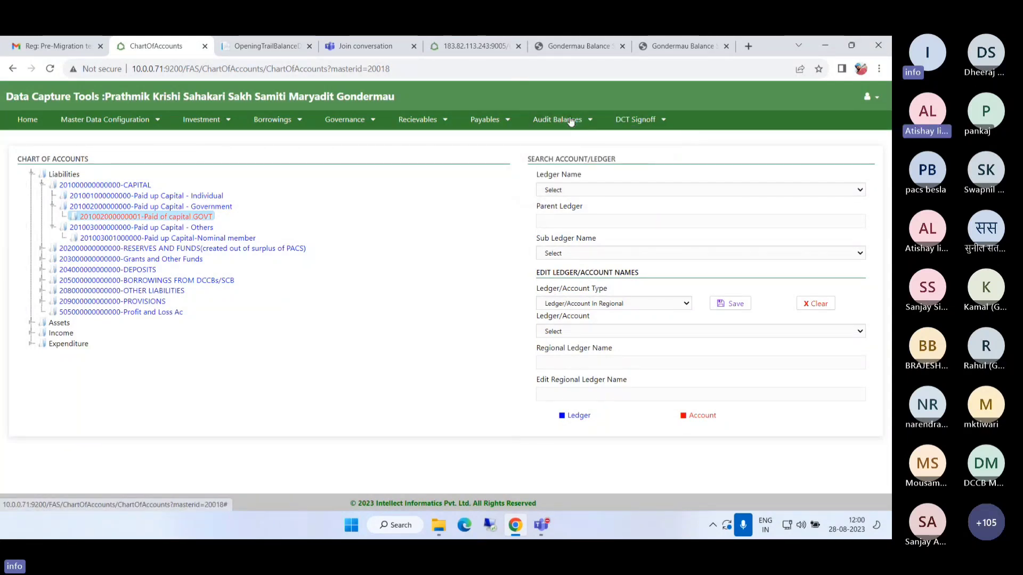
click(569, 120)
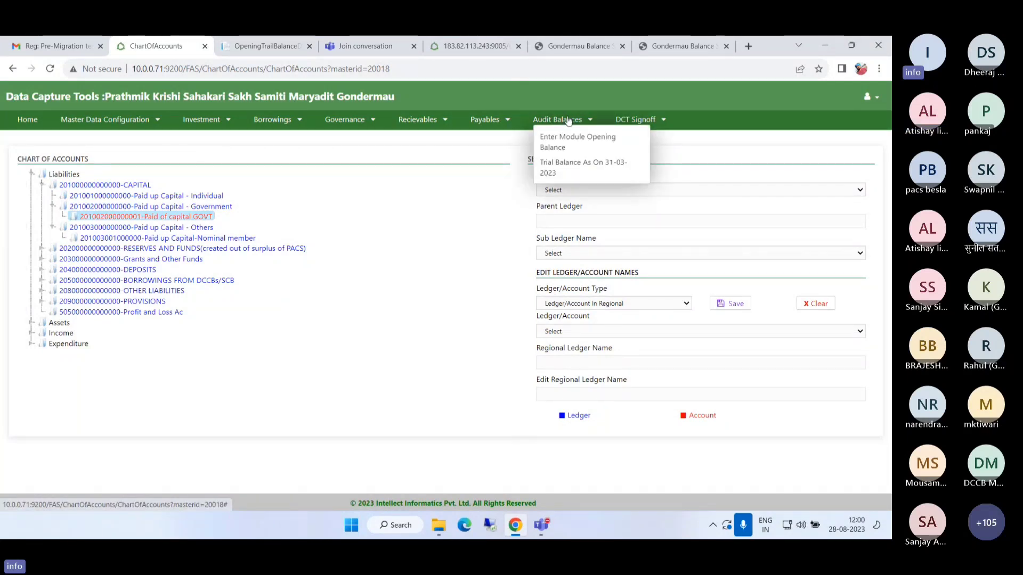
click(569, 166)
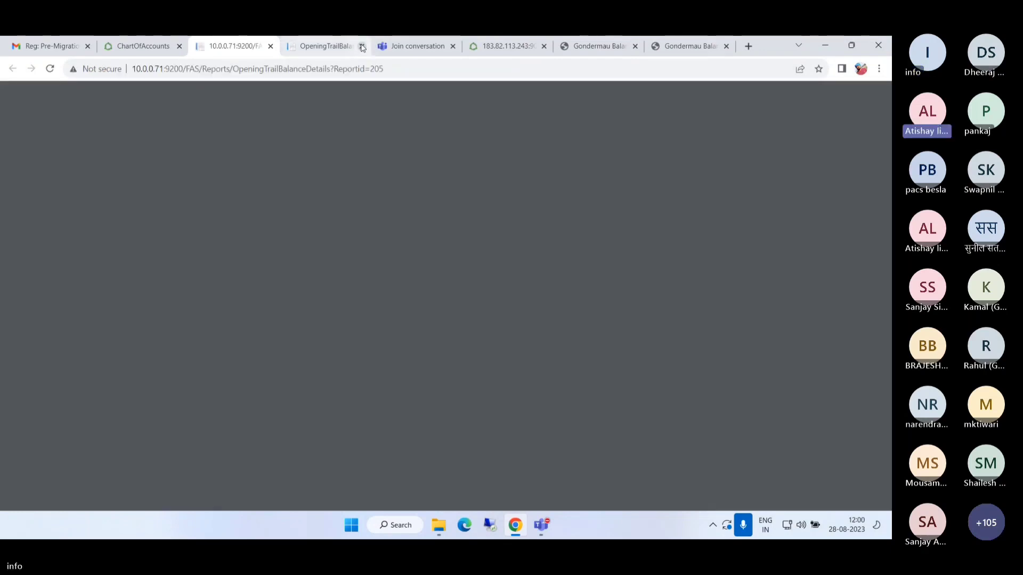
click(363, 46)
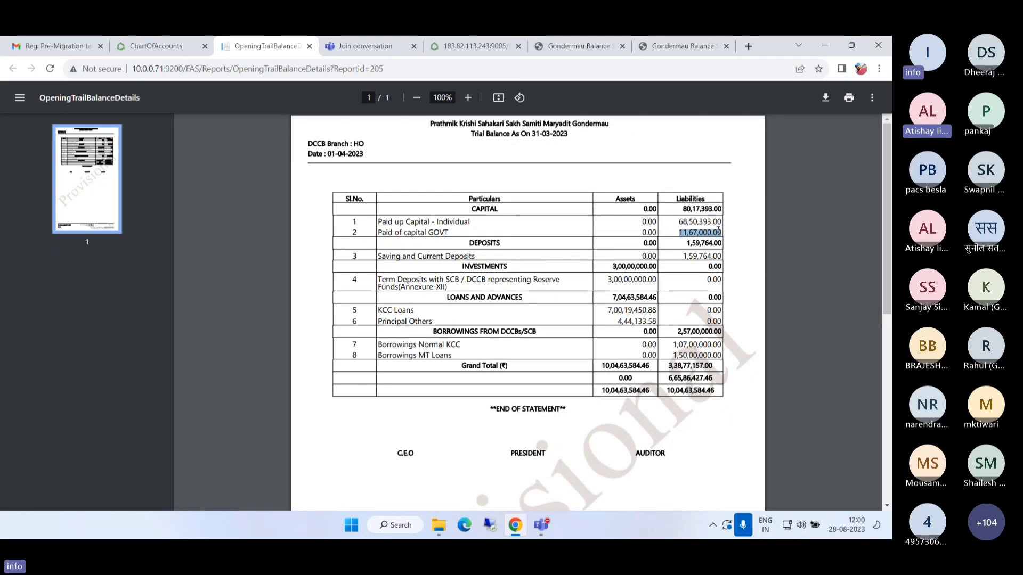
Step: Return to the liabilities balance sheet PDF and highlight the government share capital amount for comparison
click(154, 46)
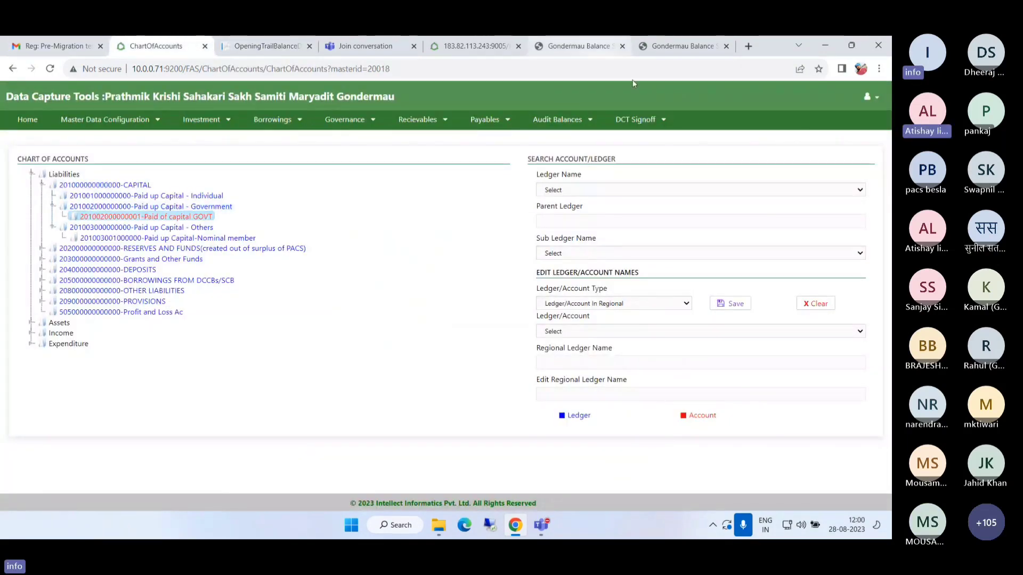
click(688, 43)
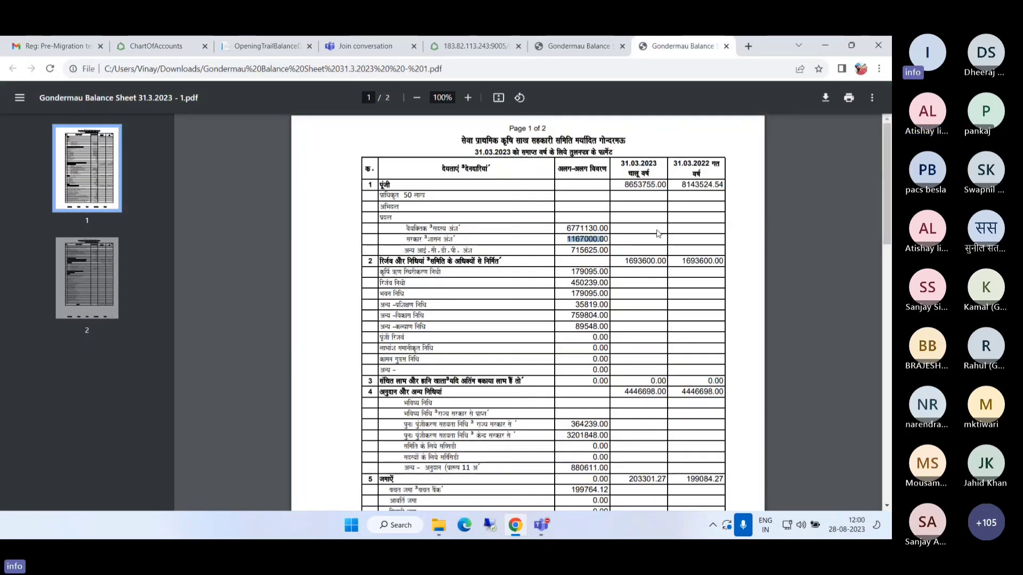
drag(566, 228, 609, 239)
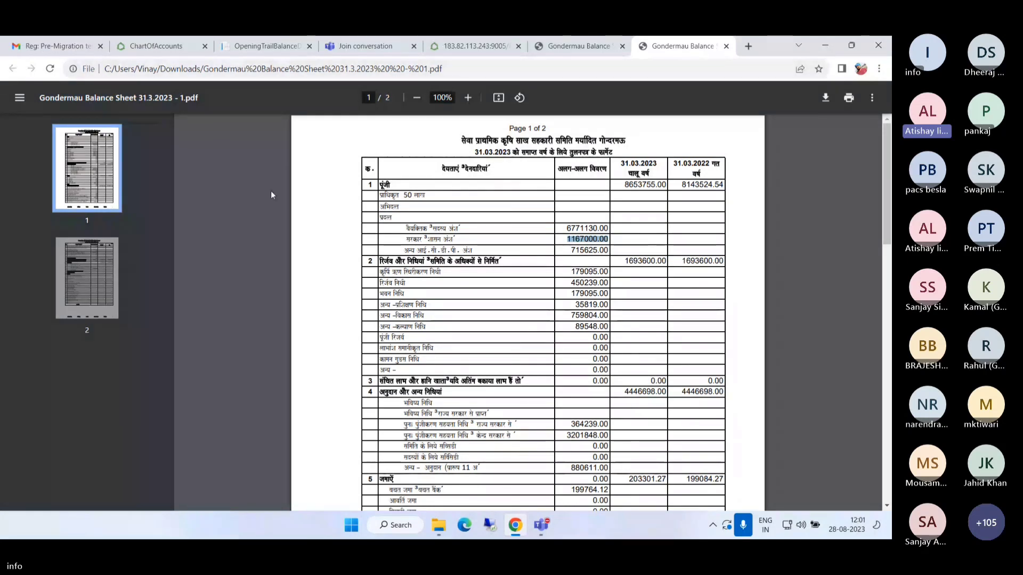
Step: Open the opening balance update form of the Paid of capital GOVT account, check its credit amount and close it unchanged
key(ctrl+2)
right_click(199, 219)
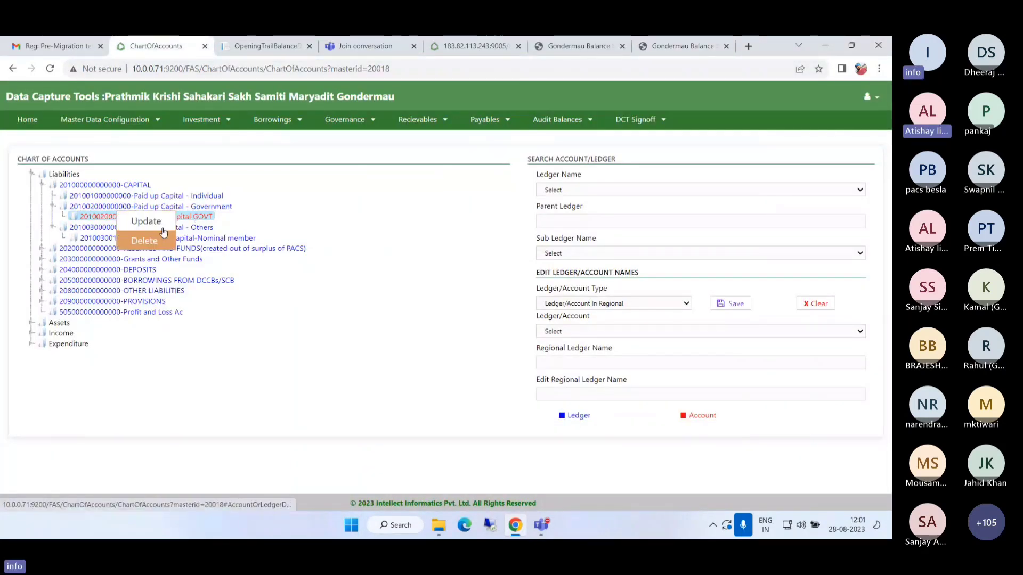
click(155, 224)
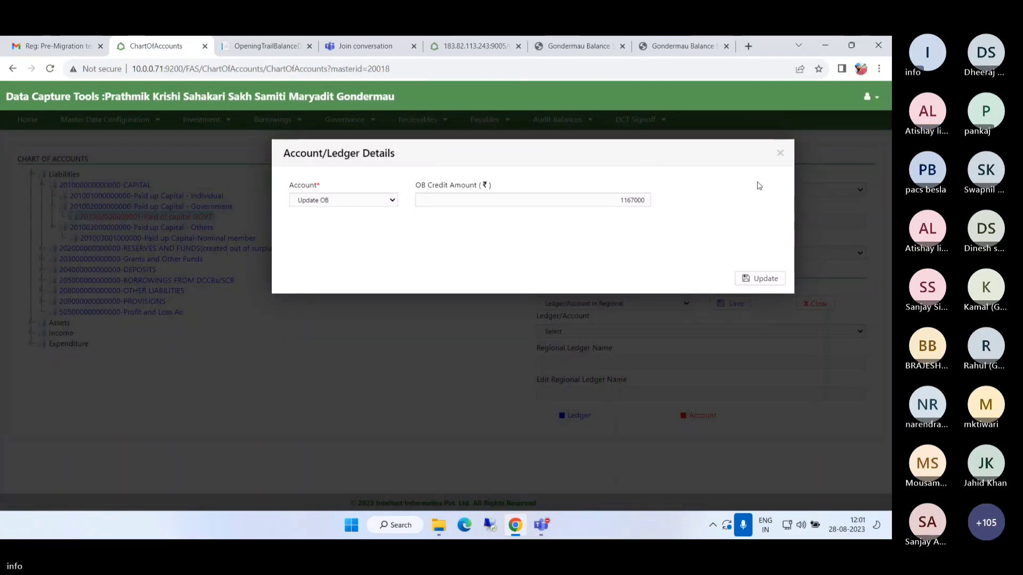
click(780, 153)
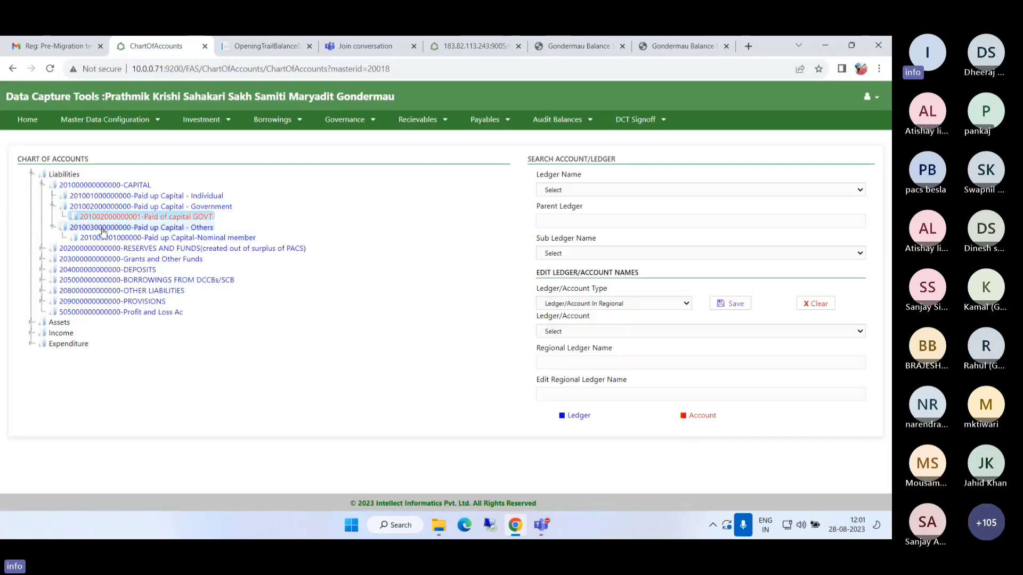
Step: Start a new entry under the Paid up Capital - Others ledger and set its type to Account
right_click(118, 229)
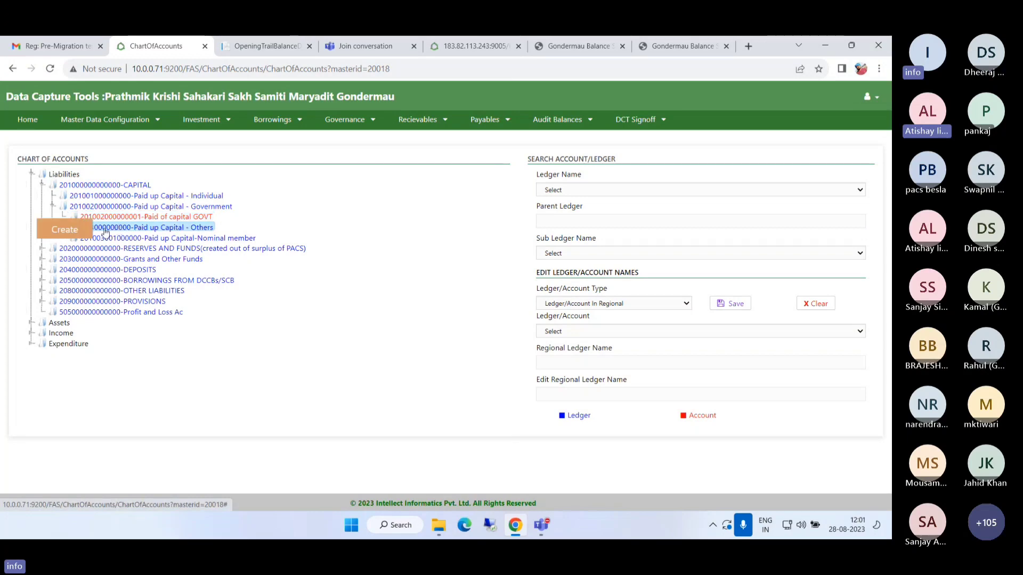
click(67, 230)
click(318, 201)
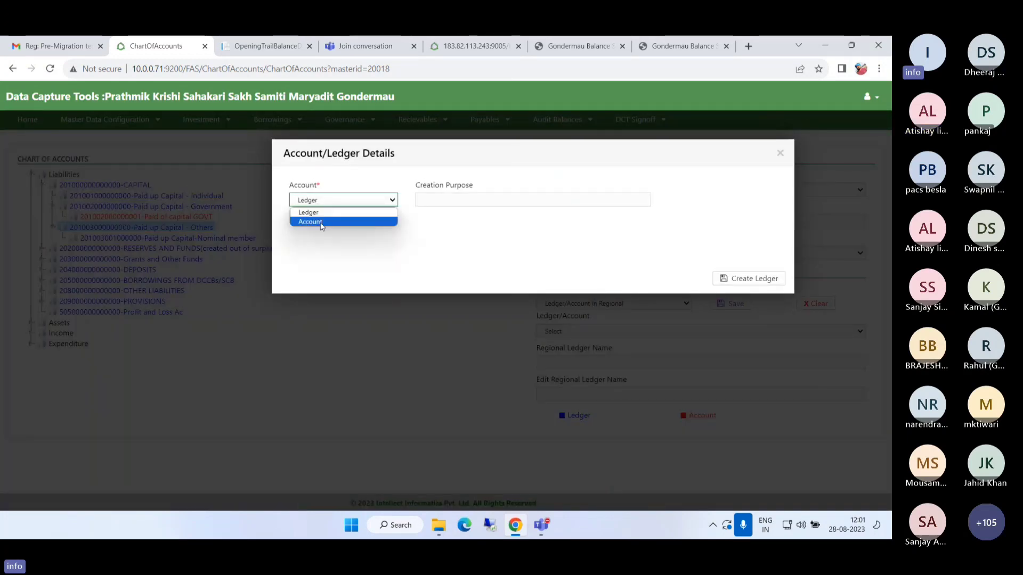
click(318, 221)
Step: Review the account name and regional ledger name fields, check account naming in the trial balance report, and return to the account name field
triple_click(469, 186)
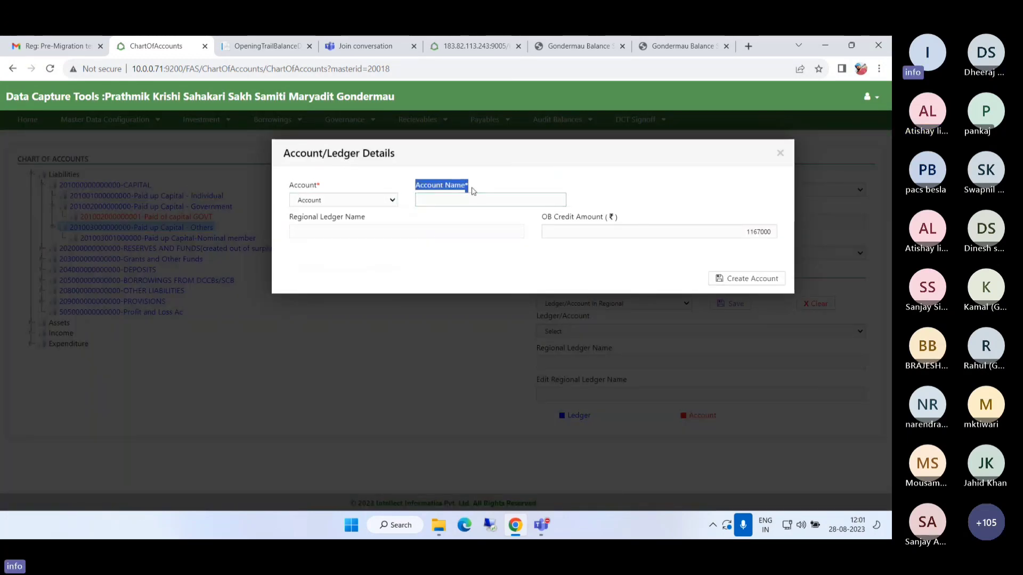
triple_click(373, 217)
click(356, 235)
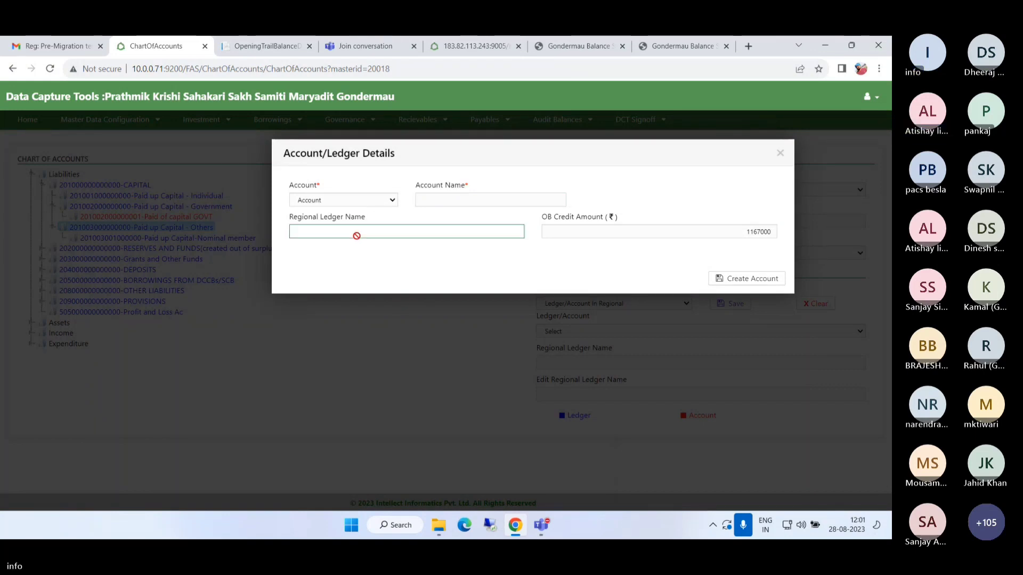
click(478, 201)
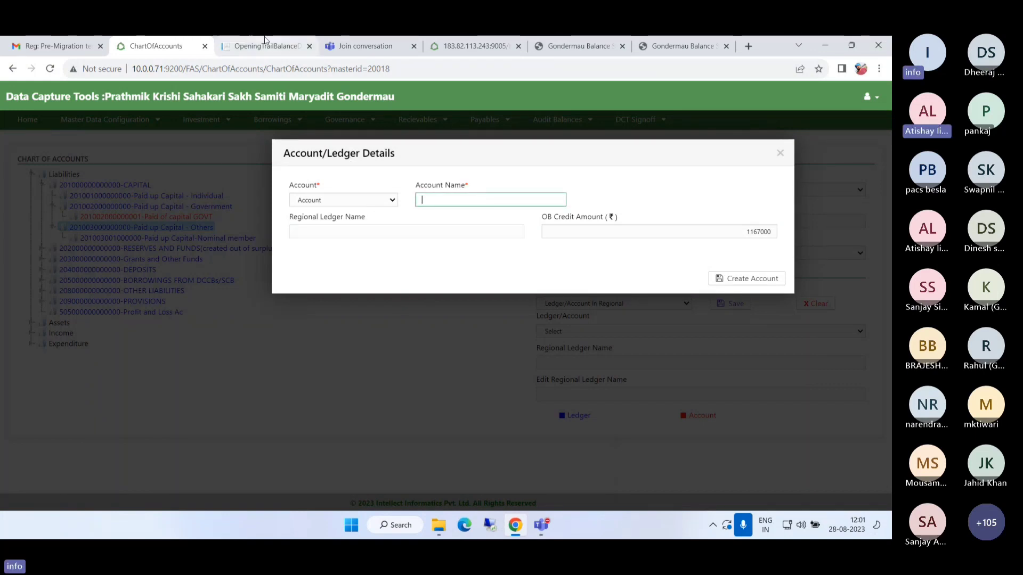
click(257, 42)
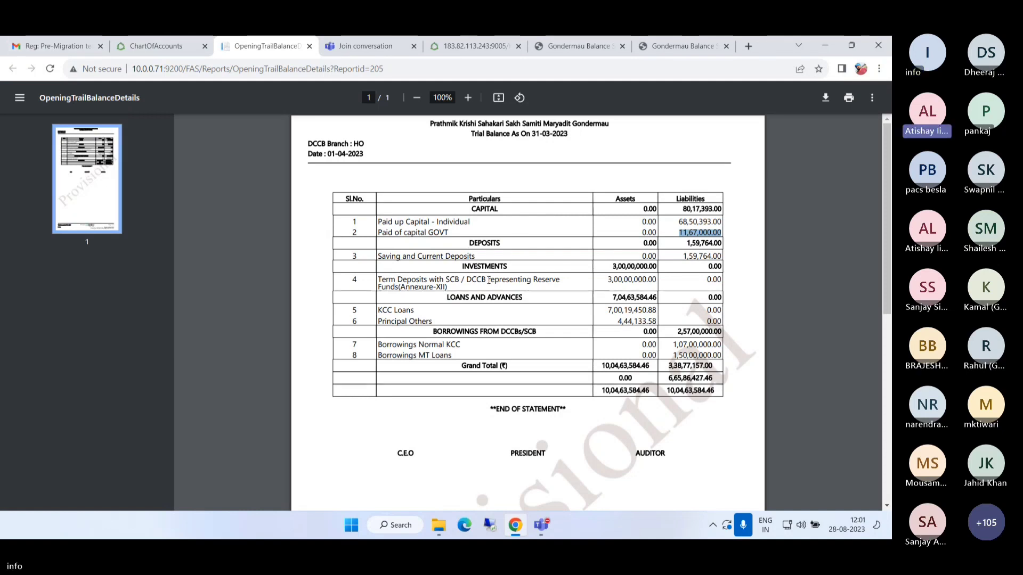
click(155, 45)
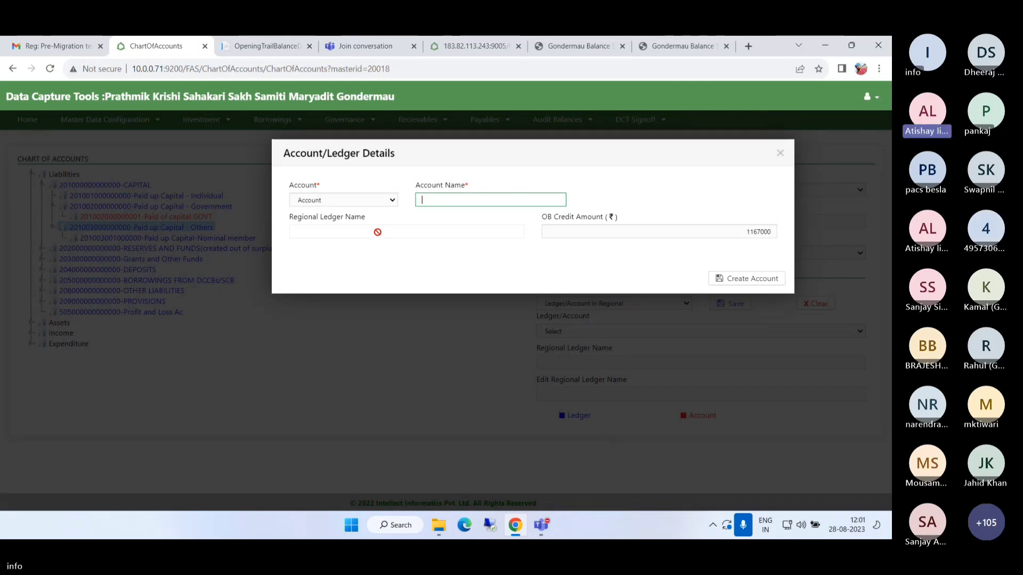
drag(411, 187, 486, 182)
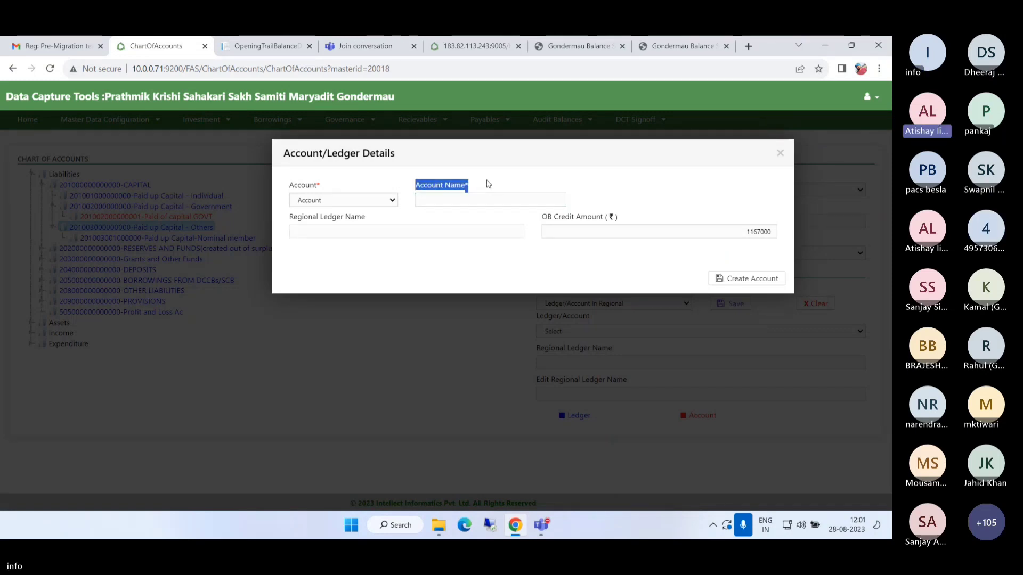
click(485, 205)
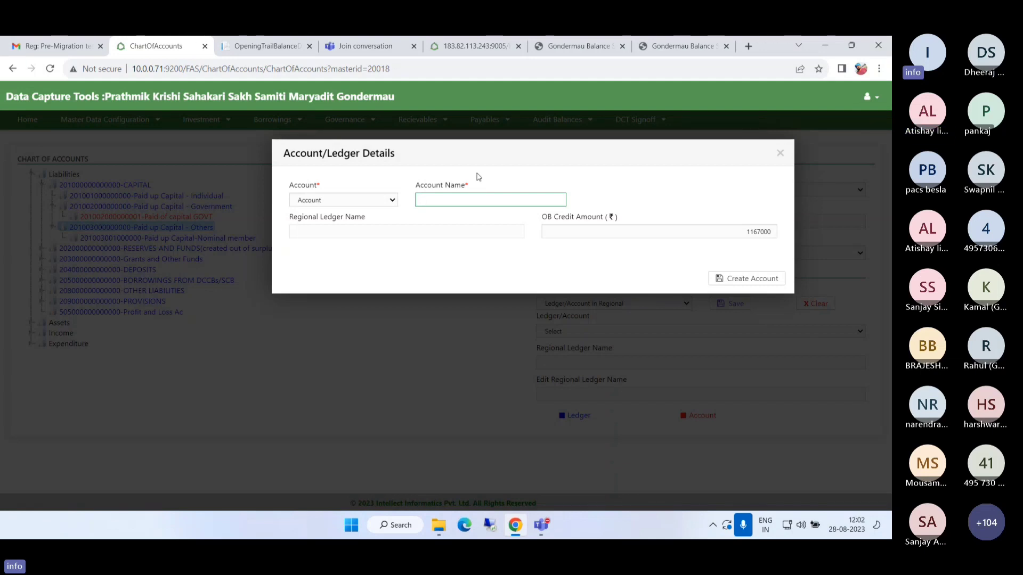
Step: Switch to the liabilities balance sheet PDF and highlight the individual member share and government share row labels in turn
click(665, 41)
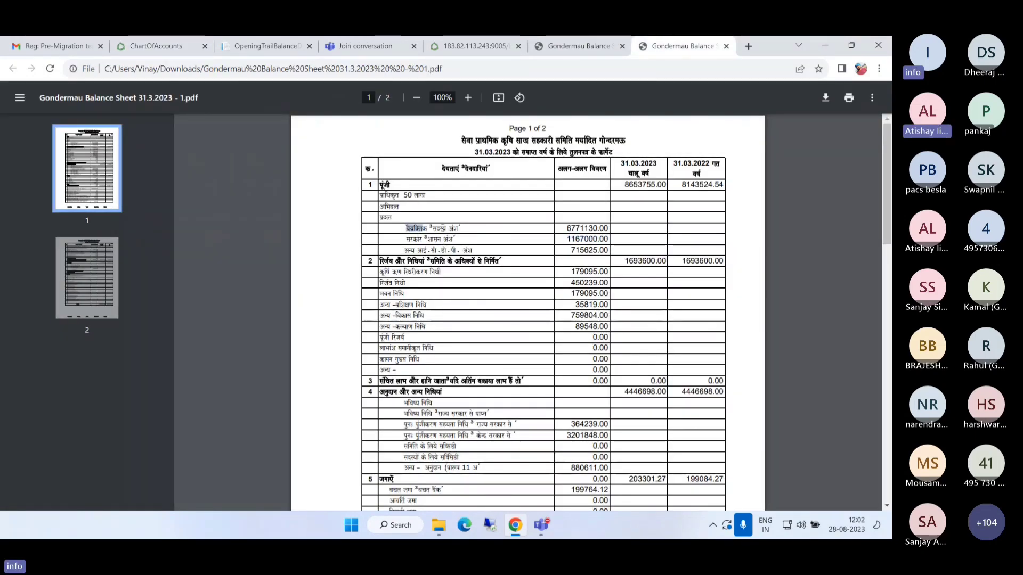
triple_click(415, 228)
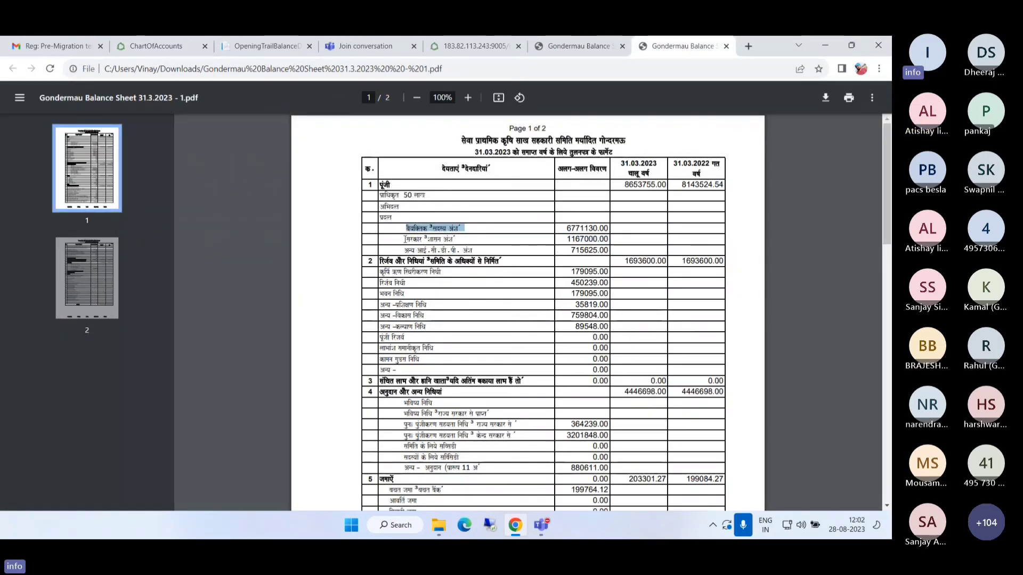
drag(405, 239, 461, 239)
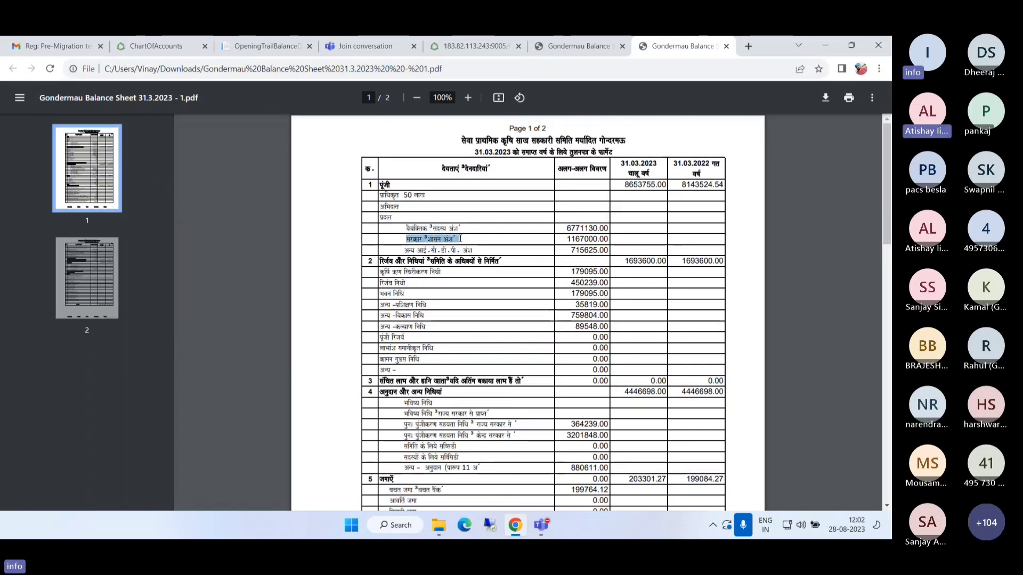
Step: Return to the chart of accounts, discard the unsaved Paid up Capital - Others entry and select the Paid of capital GOVT account
click(123, 41)
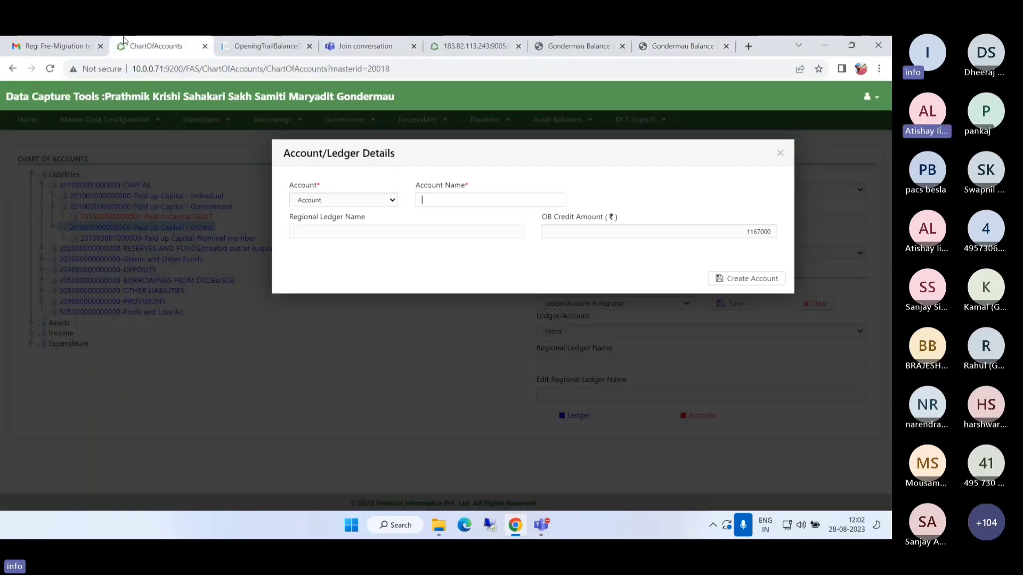
click(779, 153)
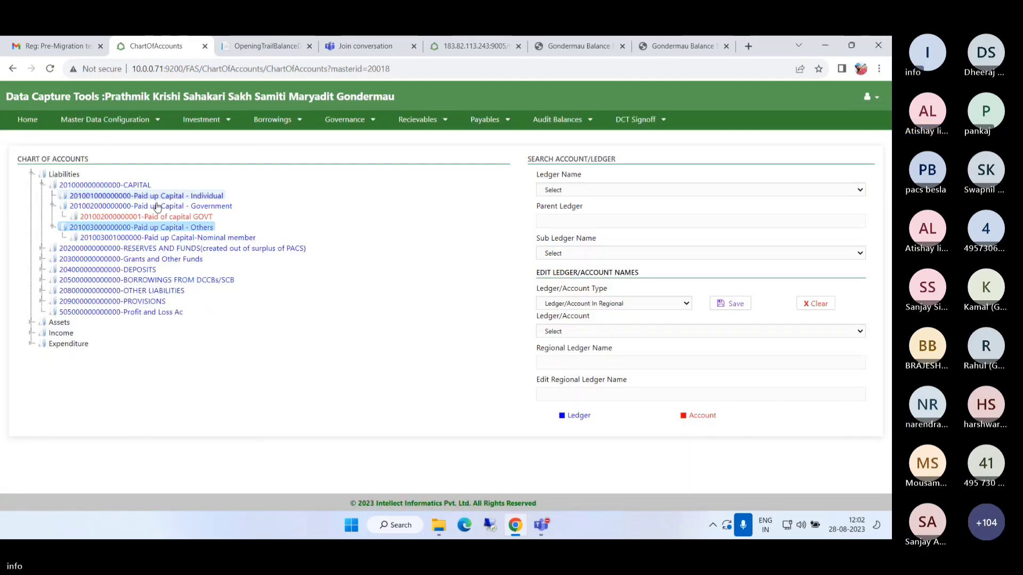
click(176, 206)
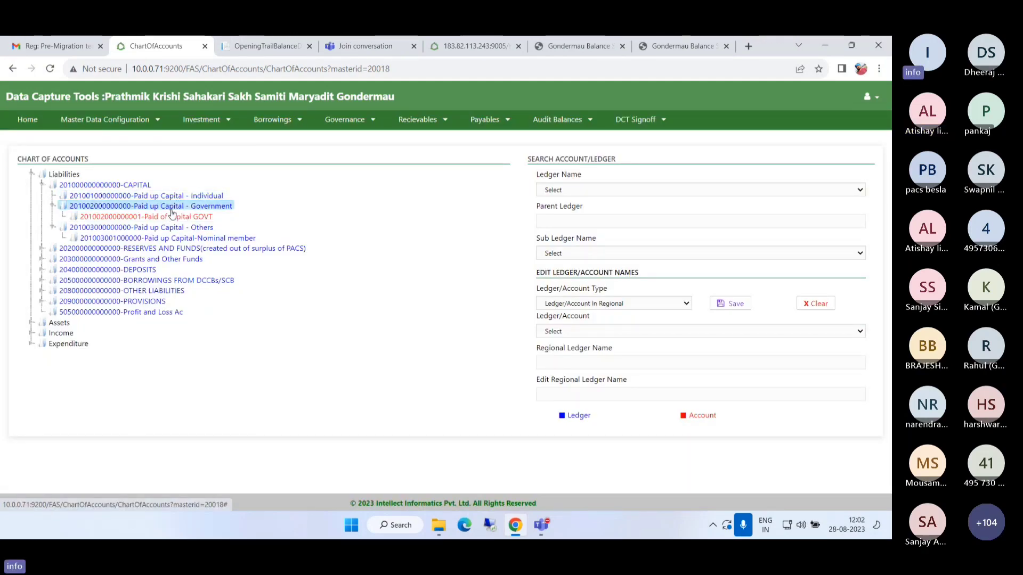
click(186, 218)
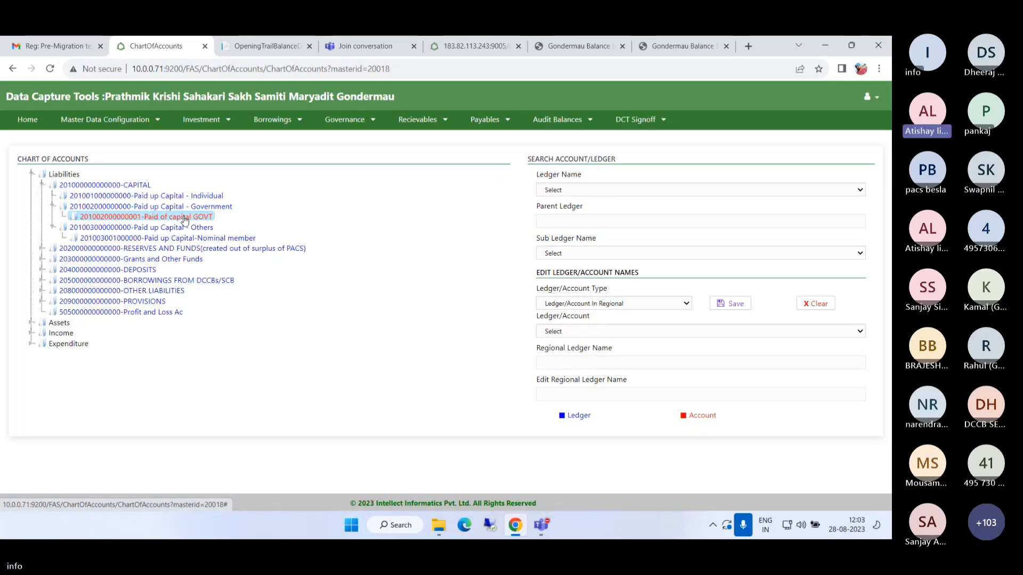
Step: View the liabilities balance sheet, switch to the opening trial balance report and highlight its Paid up Capital - Individual line
click(666, 44)
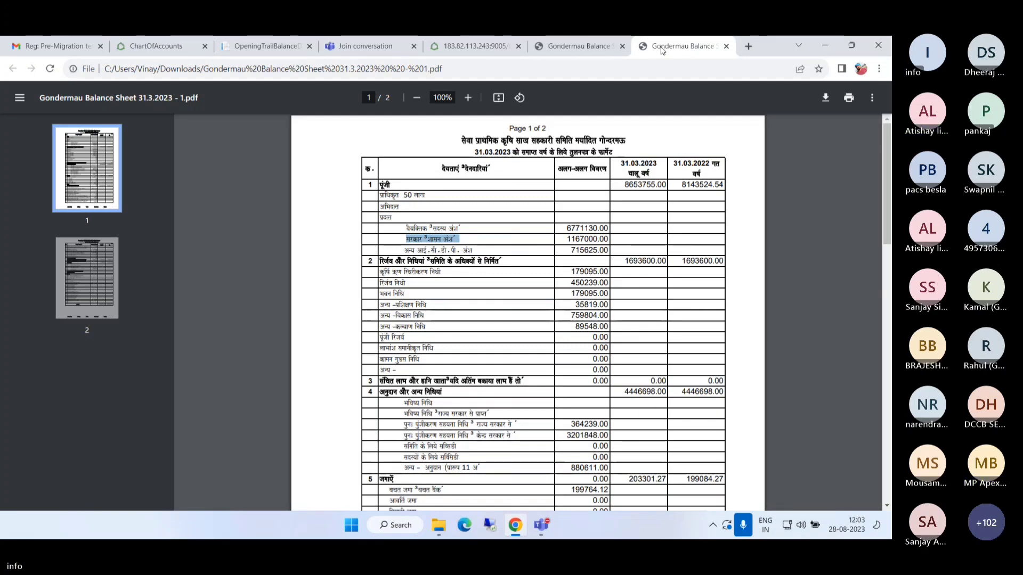
click(262, 46)
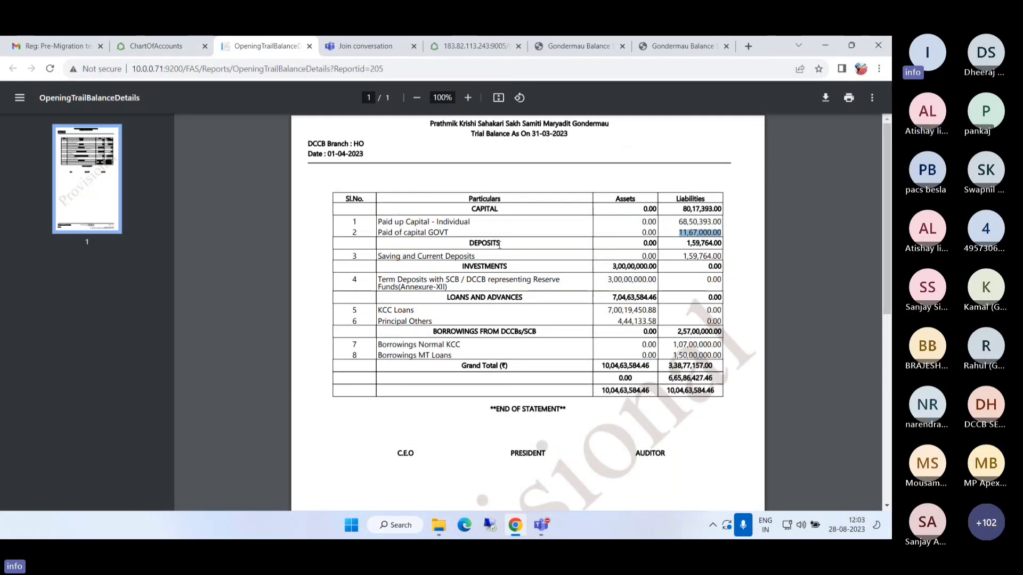
drag(378, 222, 474, 223)
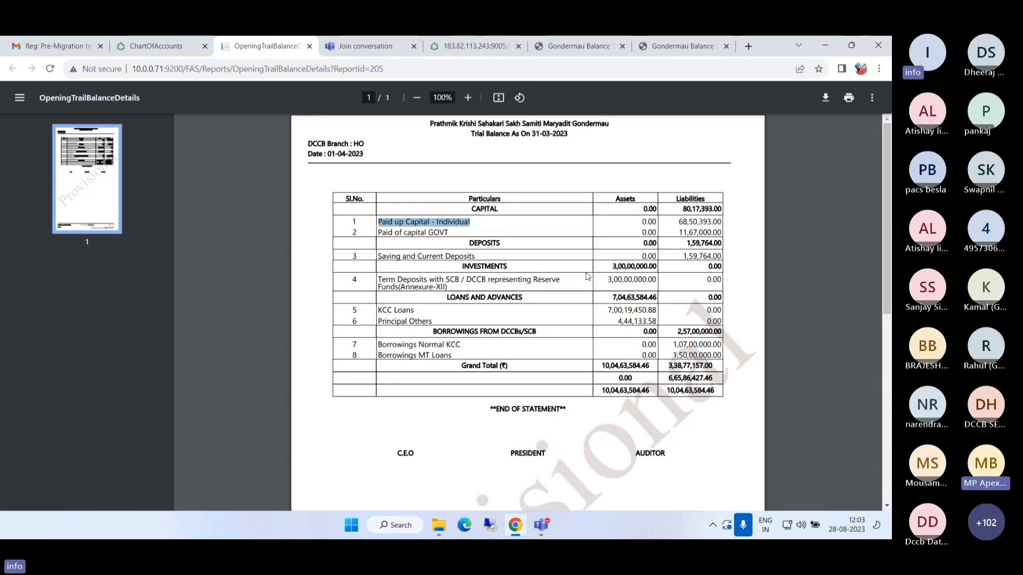
Step: Back in the chart of accounts, collapse the CAPITAL ledger and expand the Assets group to review the main ledgers
click(155, 46)
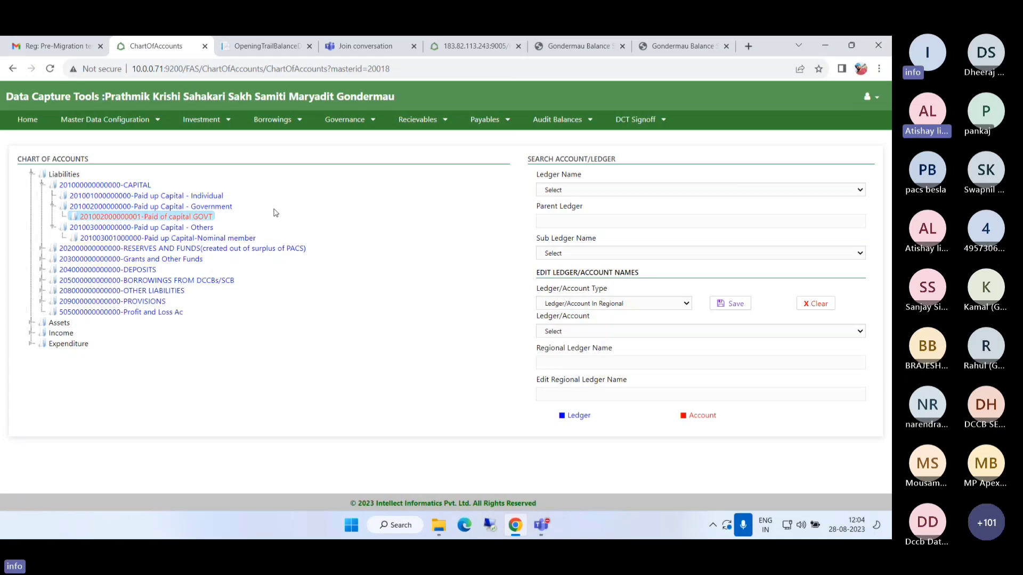
click(42, 185)
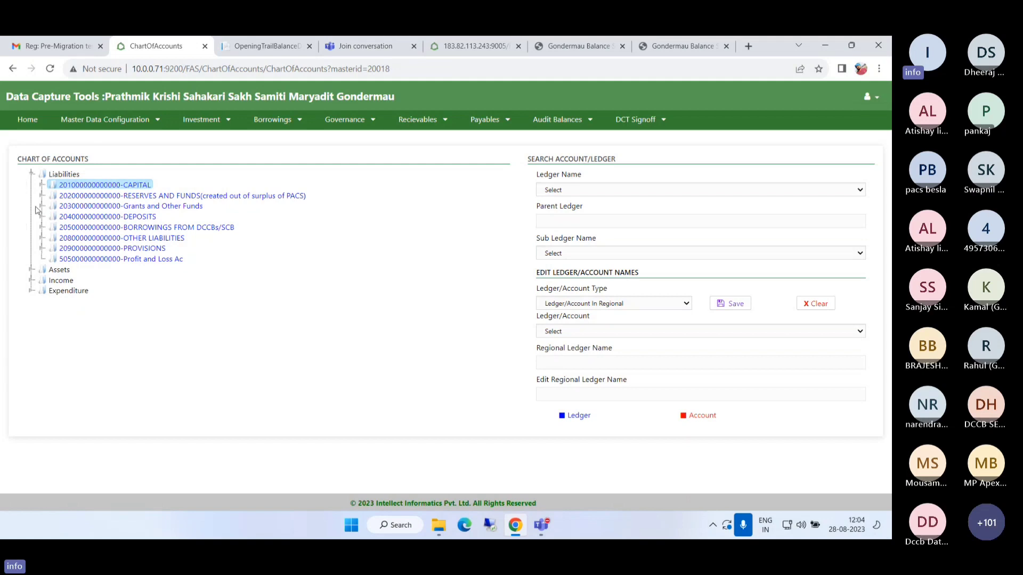
click(27, 272)
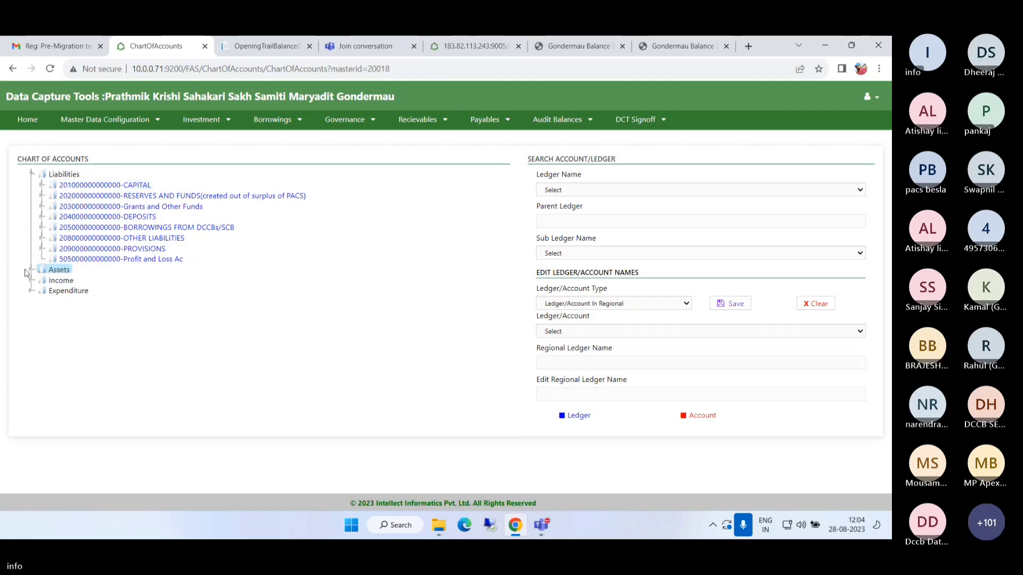
click(31, 271)
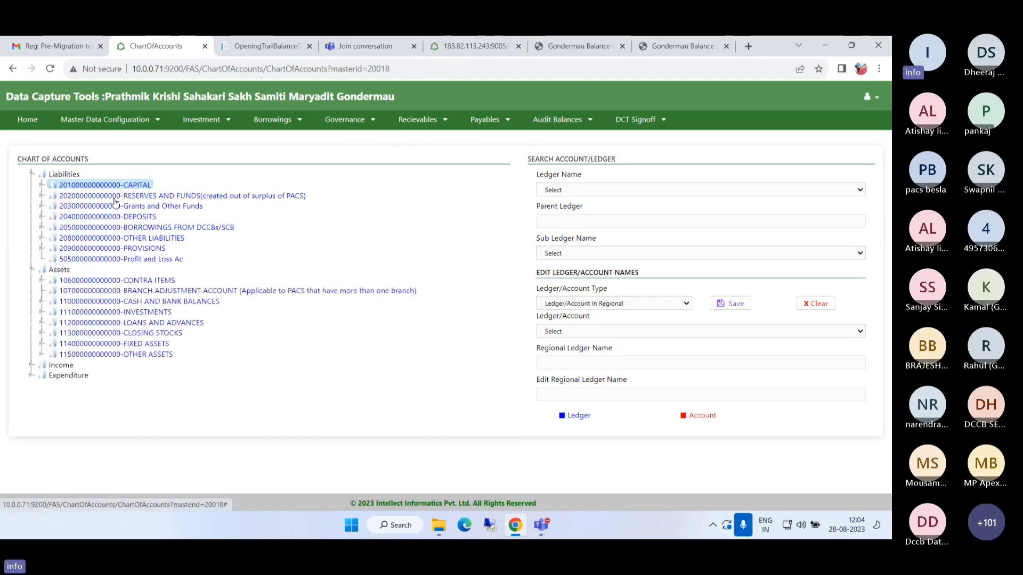
Step: Review the liabilities balance sheet, highlighting the society's place name in the title and the individual, government and other share capital rows
click(661, 46)
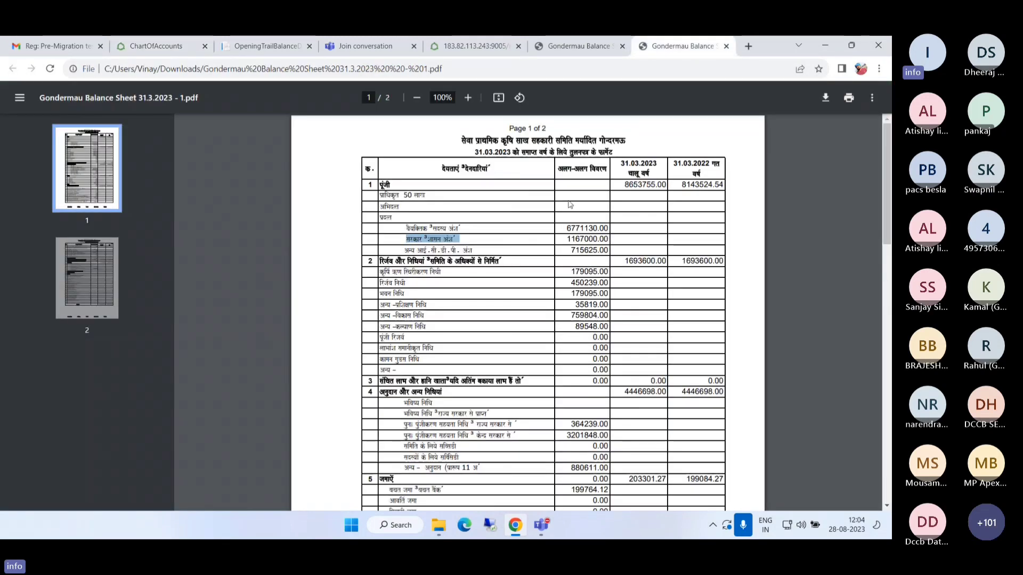
drag(406, 228, 444, 239)
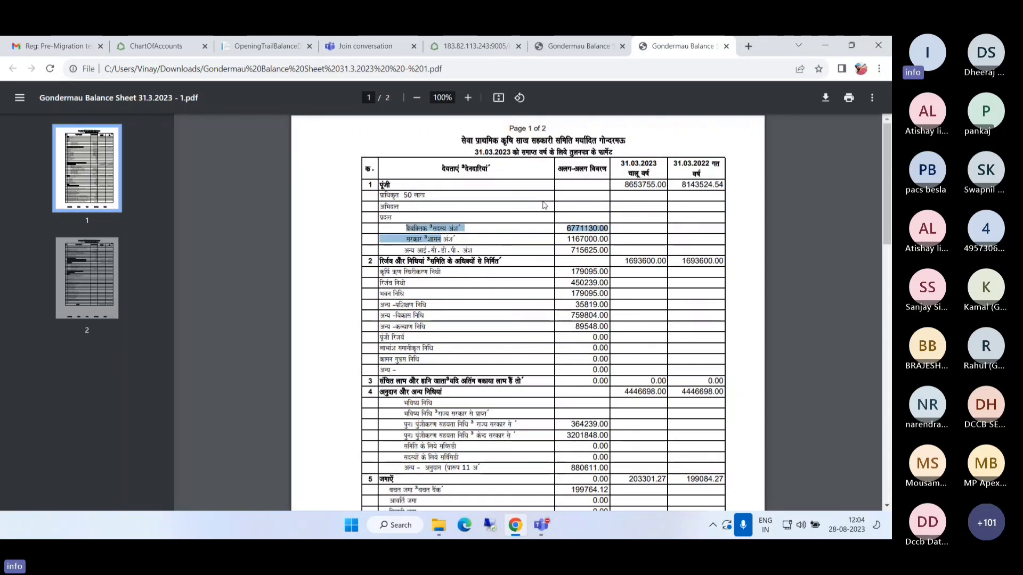
drag(598, 141, 627, 144)
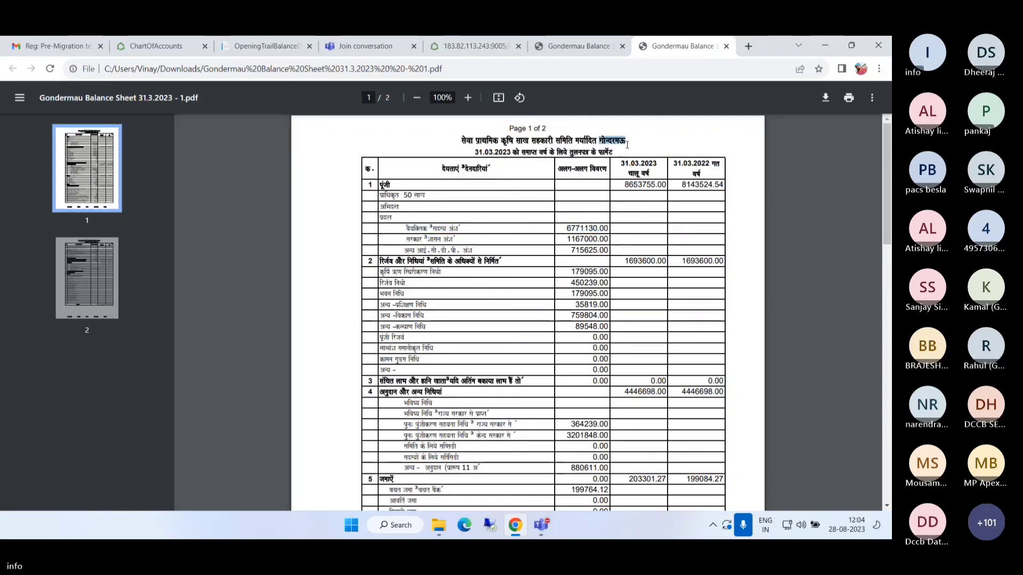
click(404, 224)
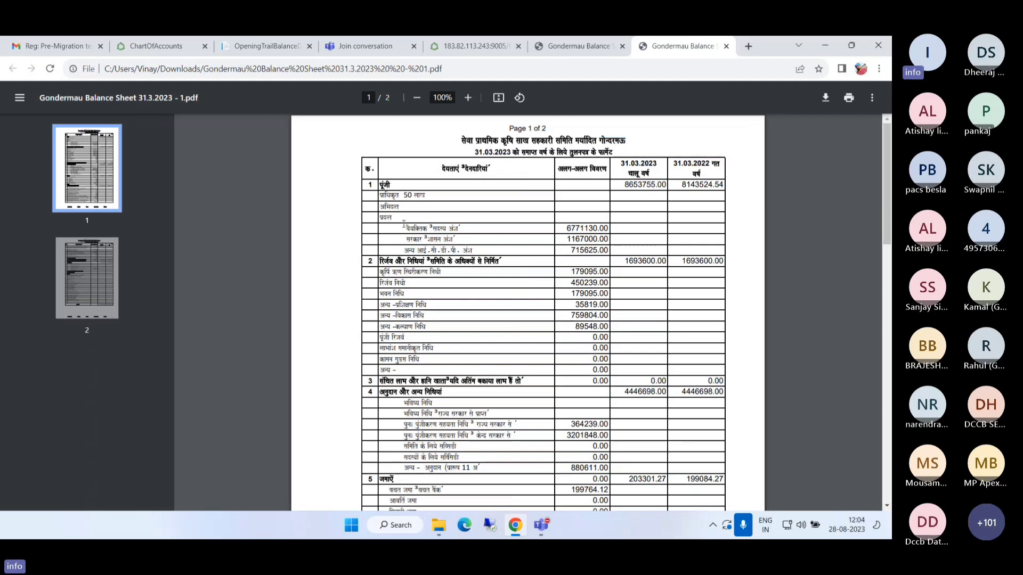
drag(404, 224, 481, 227)
drag(404, 239, 491, 243)
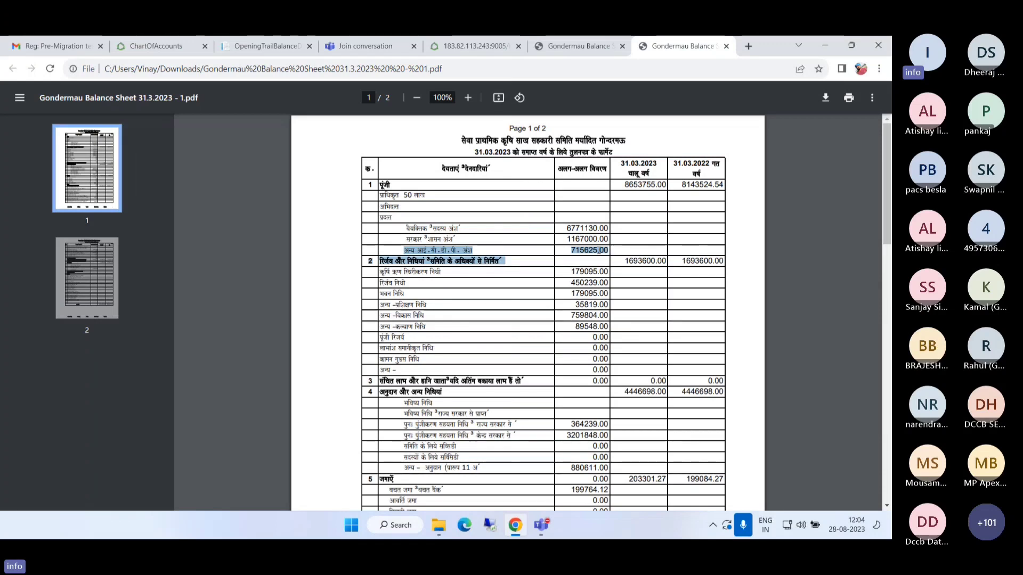
click(565, 250)
Step: Expand CAPITAL in the chart of accounts, view the Account-type entry form under Paid up Capital - Others and close it without creating an account
key(ctrl+2)
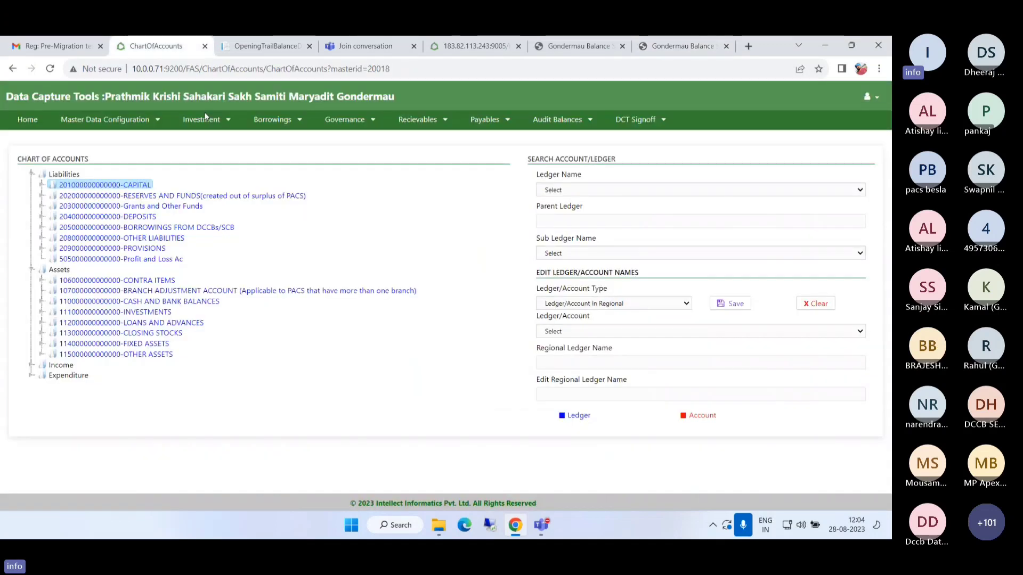
click(42, 185)
click(53, 206)
click(53, 227)
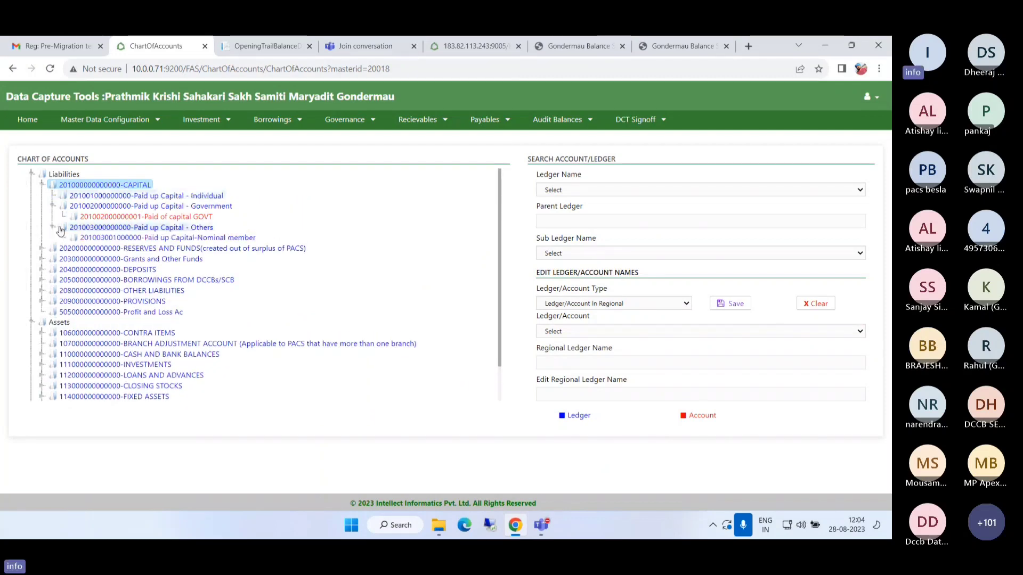
right_click(53, 229)
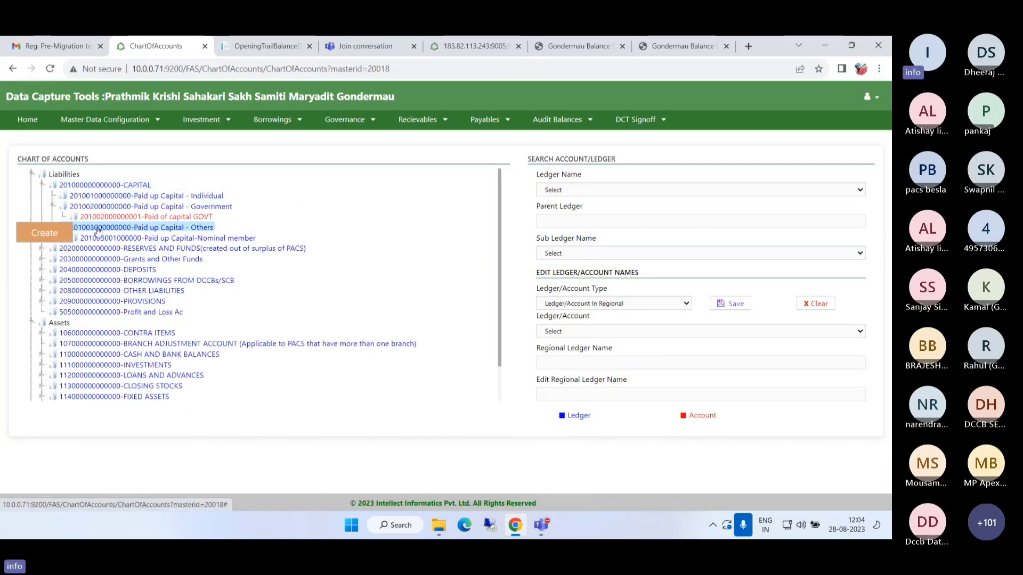
click(49, 234)
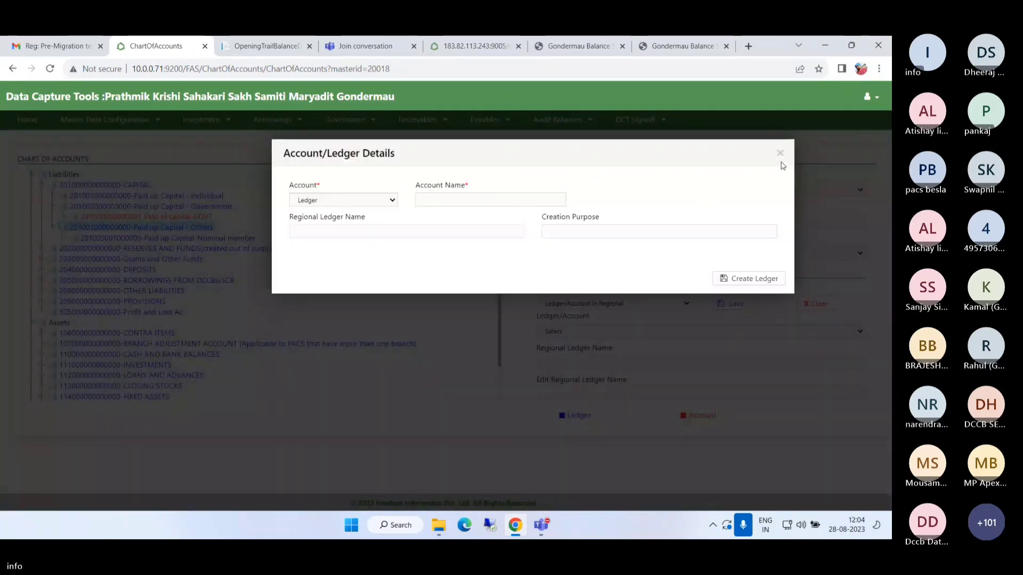
click(323, 201)
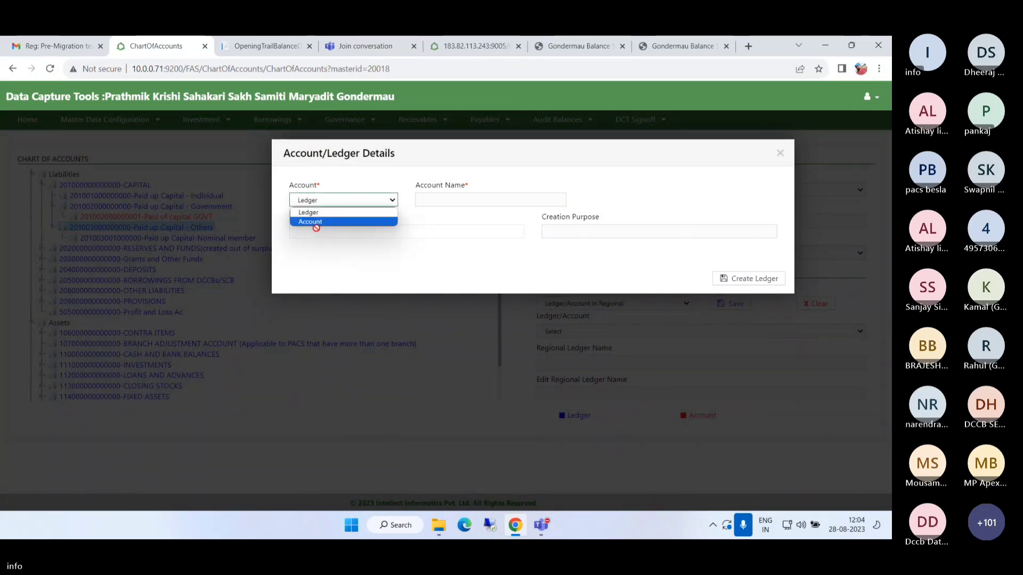
click(315, 222)
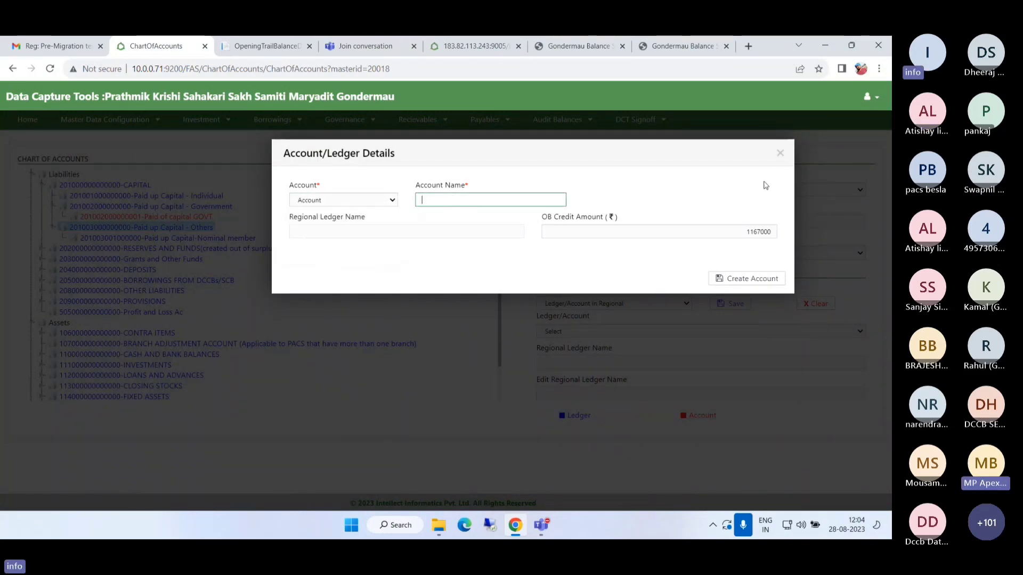
click(779, 152)
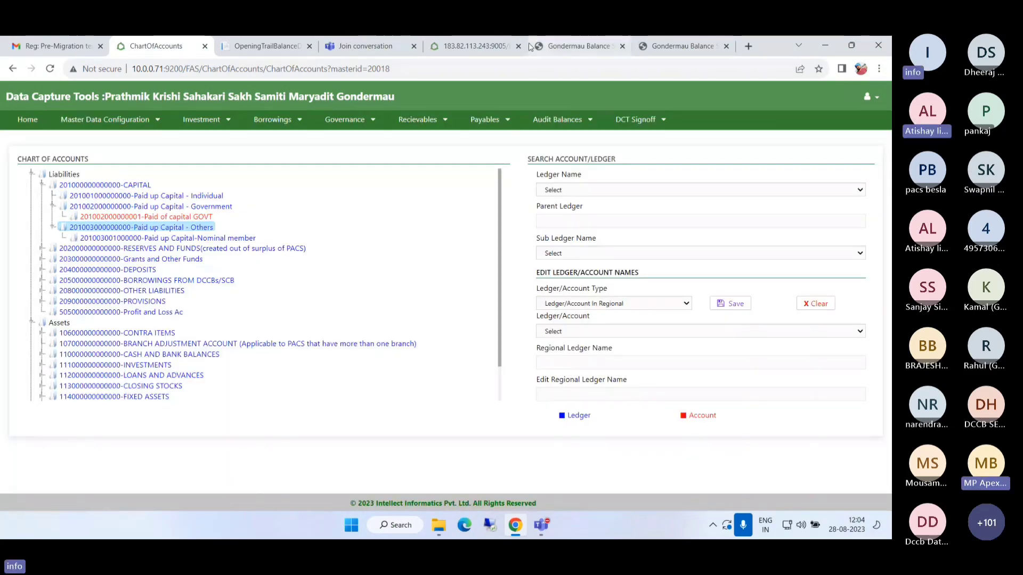
Step: After a glance at the balance sheet PDF, collapse the Paid up Capital - Government ledger and select Paid up Capital - Individual
click(681, 46)
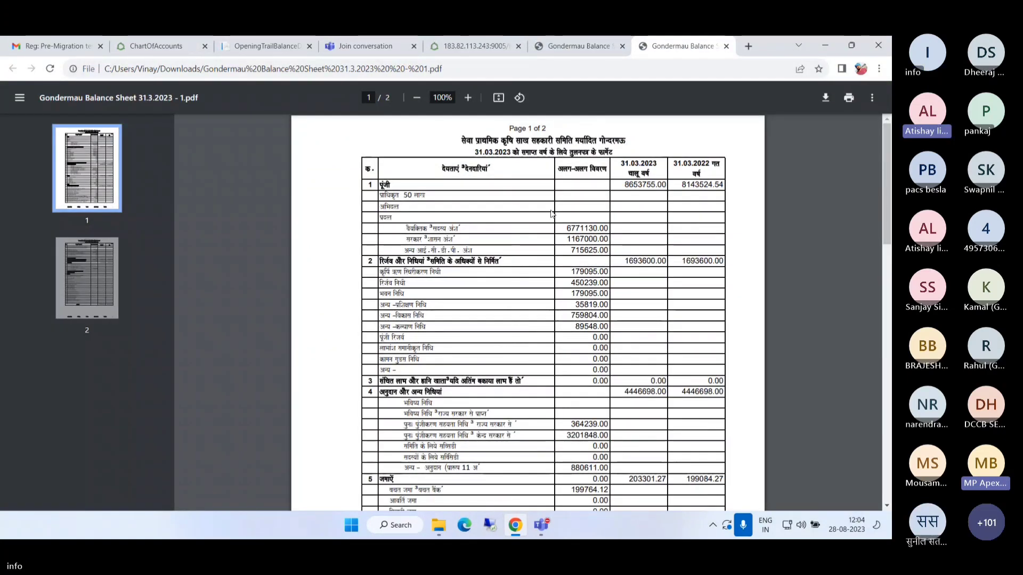
click(190, 48)
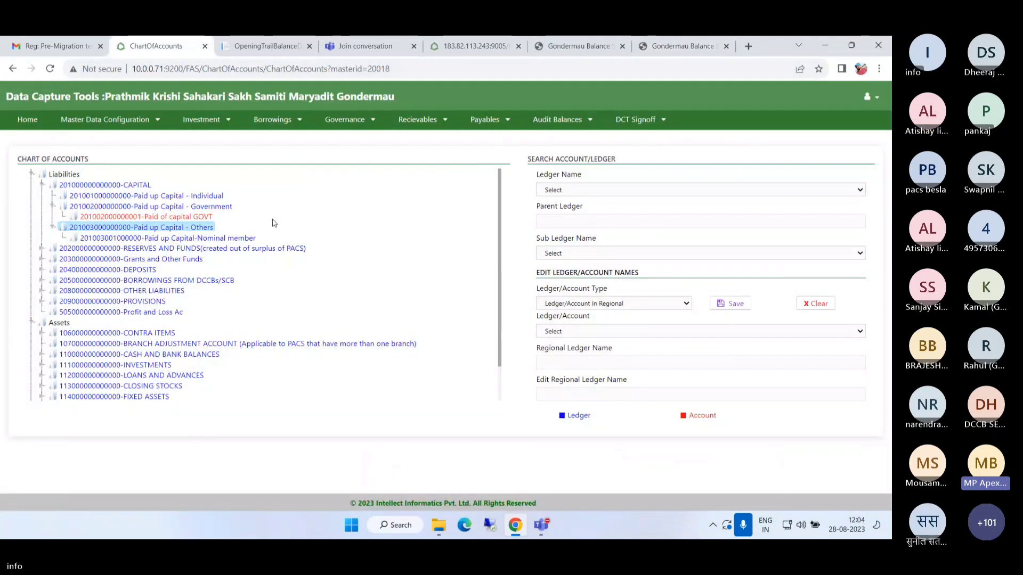
click(53, 207)
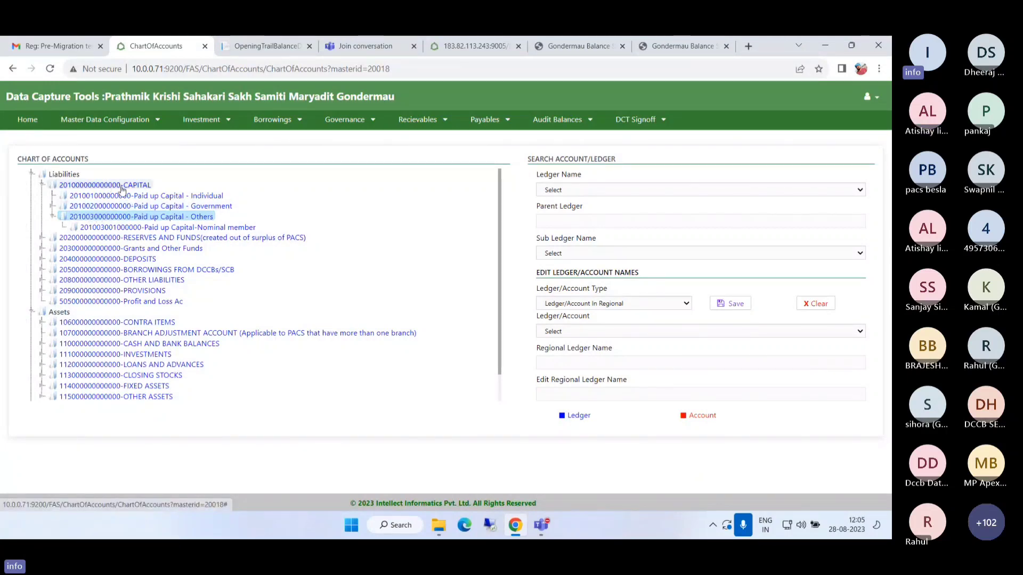
click(170, 198)
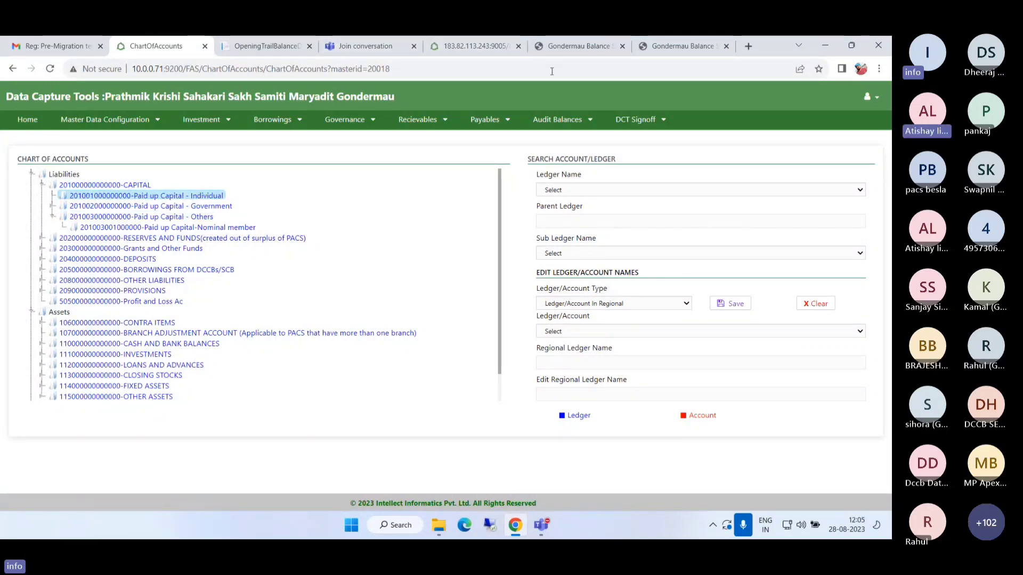
Step: Highlight the individual, government and other share rows in the balance sheet, and select the matching Paid up Capital - Others ledger
click(676, 45)
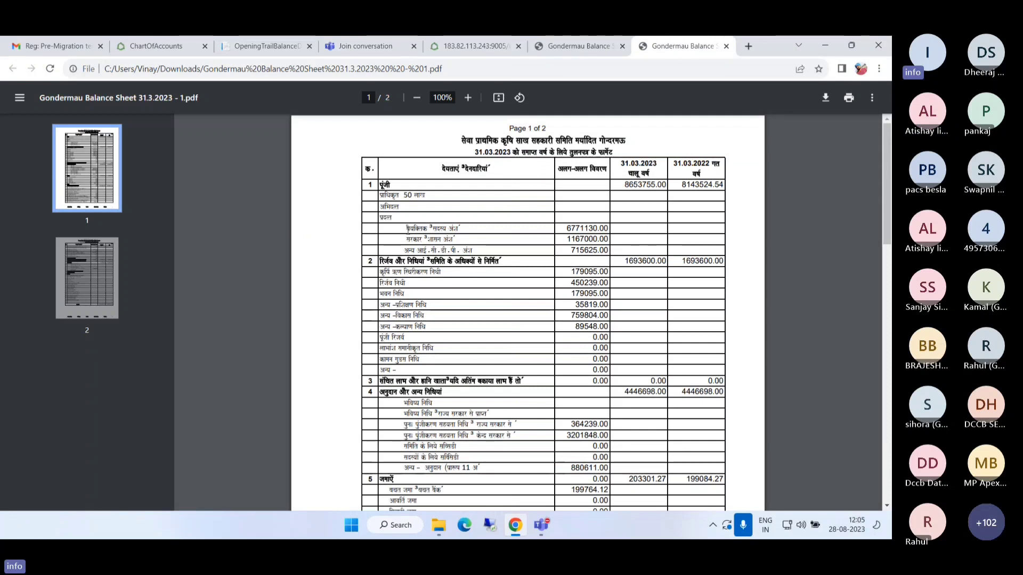
triple_click(406, 229)
drag(405, 233, 406, 241)
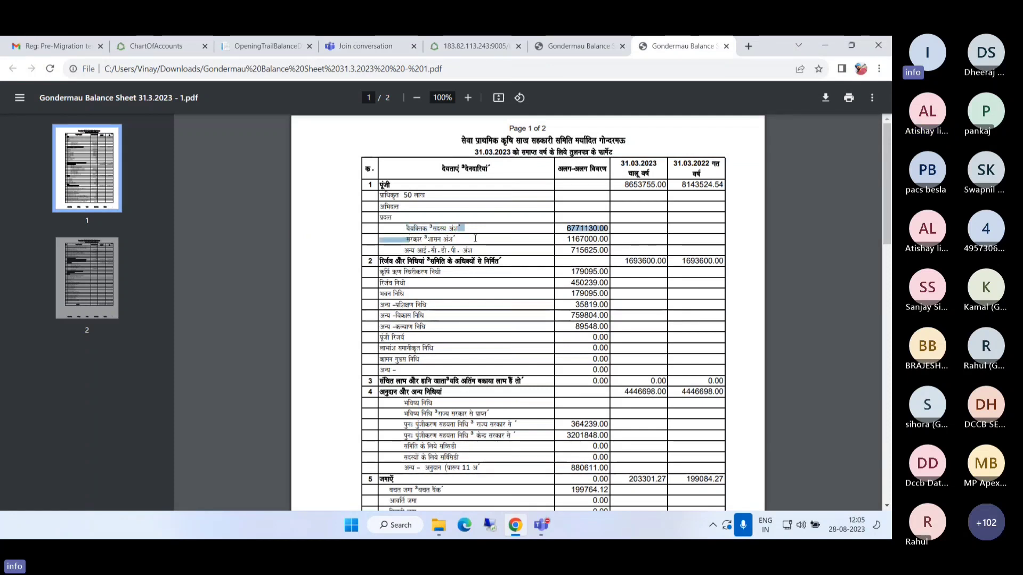
triple_click(402, 250)
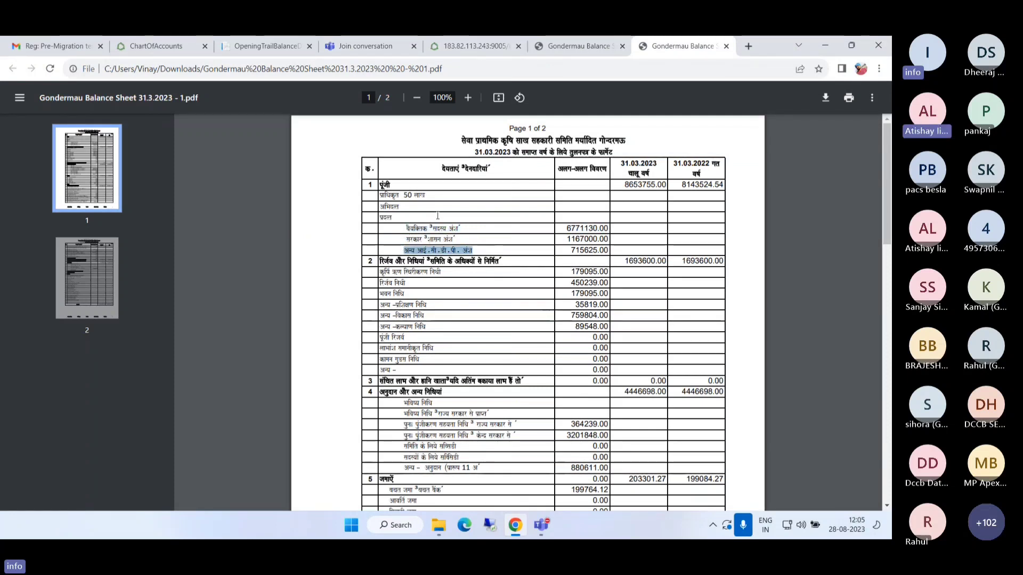
click(160, 42)
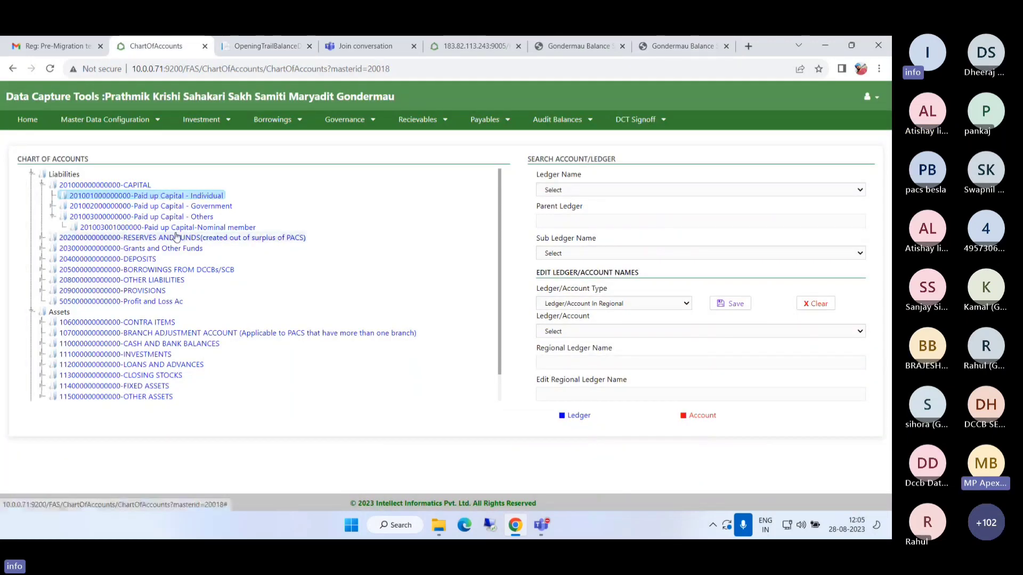
click(187, 219)
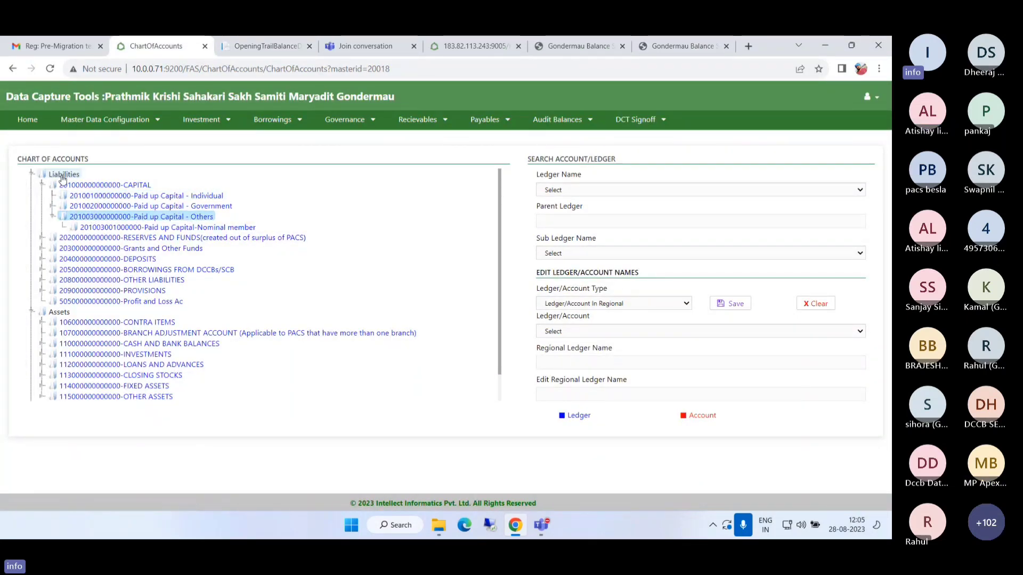
Step: View the ledger creation form under CAPITAL in the chart of accounts and close it without creating a ledger
right_click(63, 183)
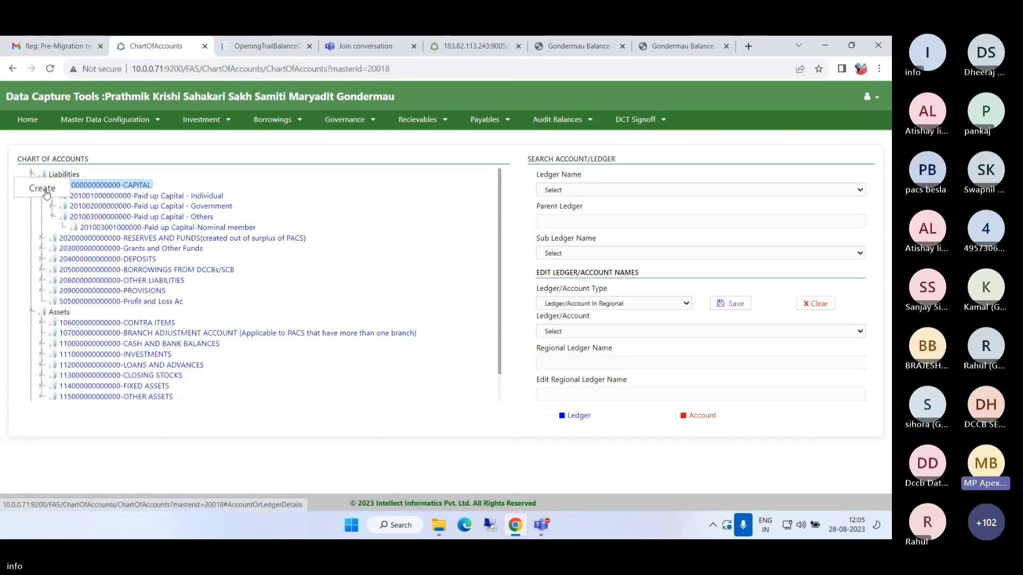
click(44, 189)
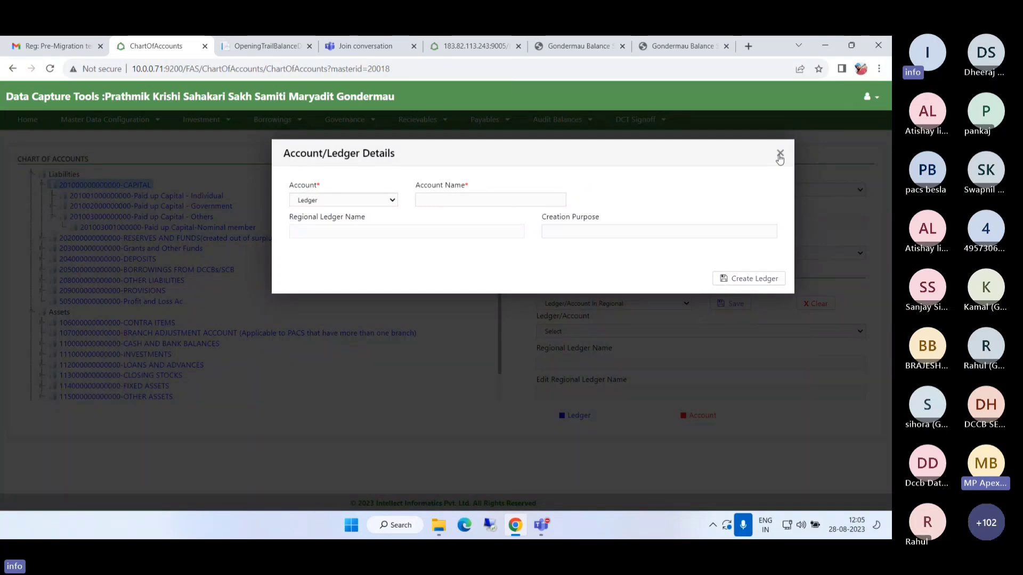
click(779, 153)
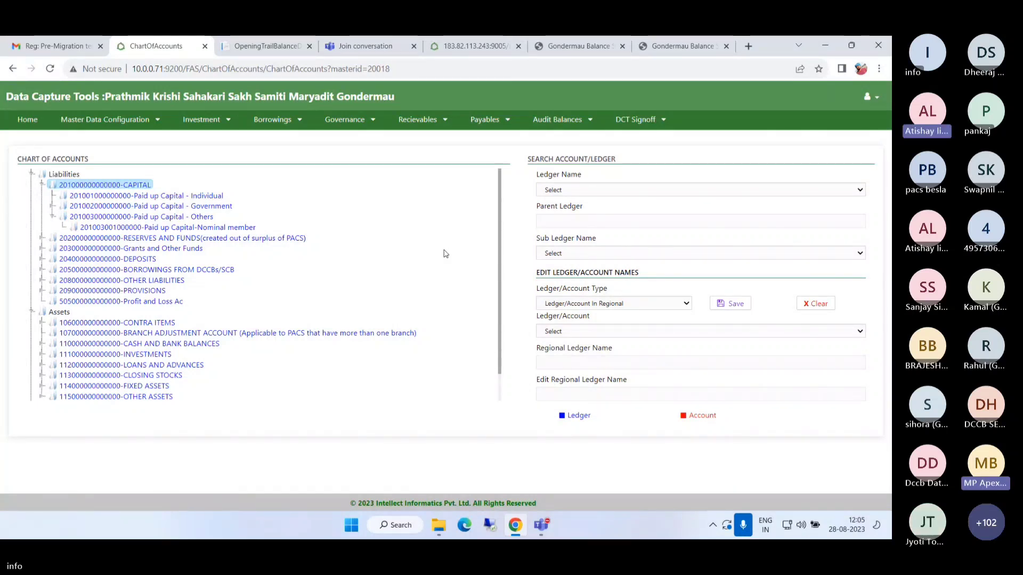
Step: Compare the two-page liabilities balance sheet with the ledgers in the chart of accounts, collapsing the CAPITAL group along the way
click(665, 42)
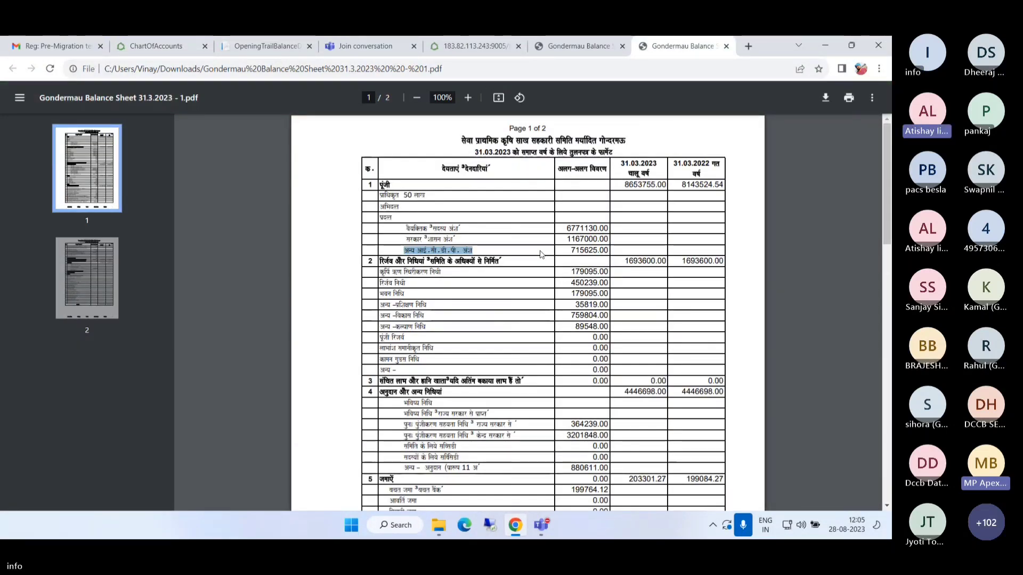
click(541, 254)
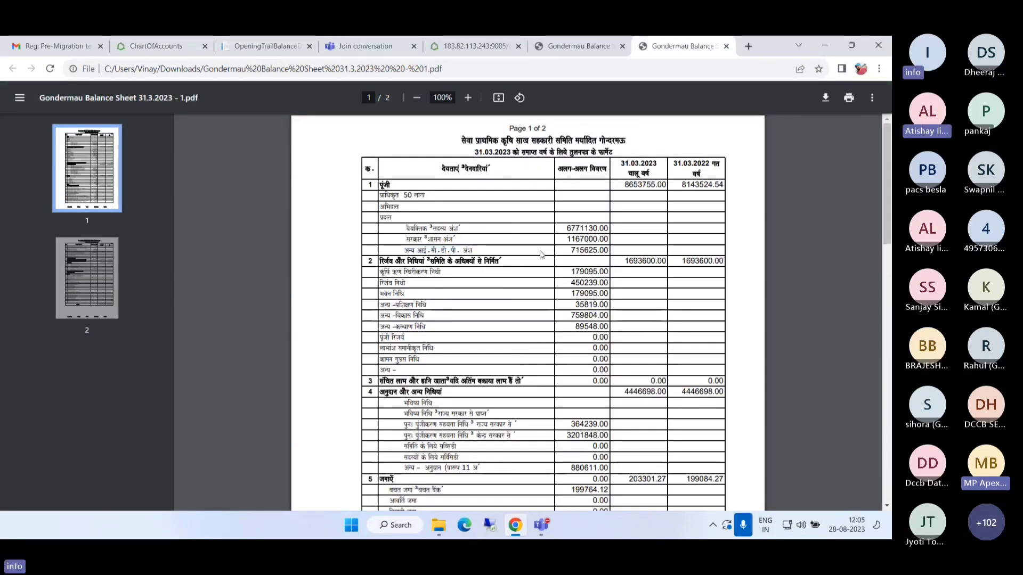
click(147, 41)
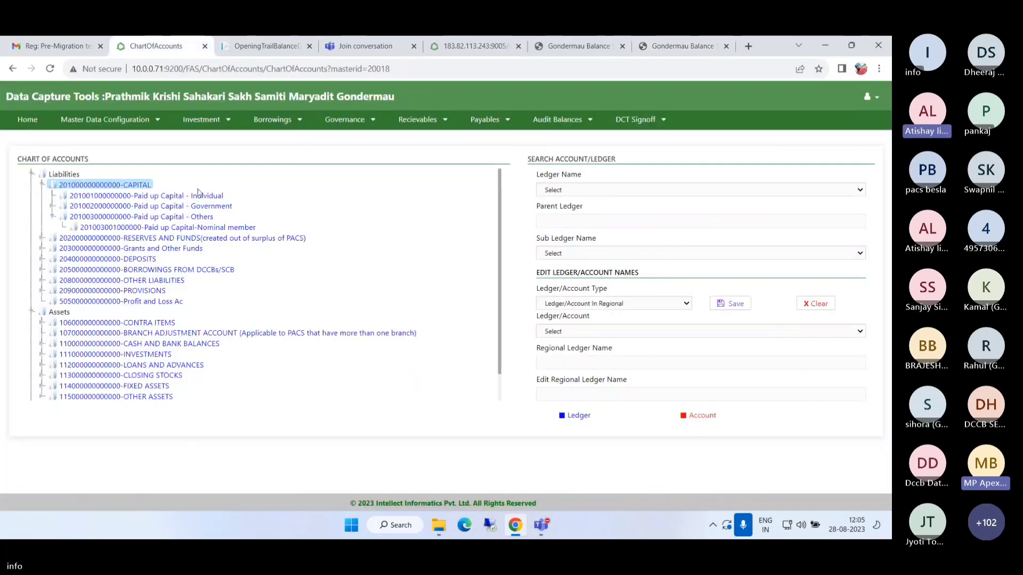
click(682, 42)
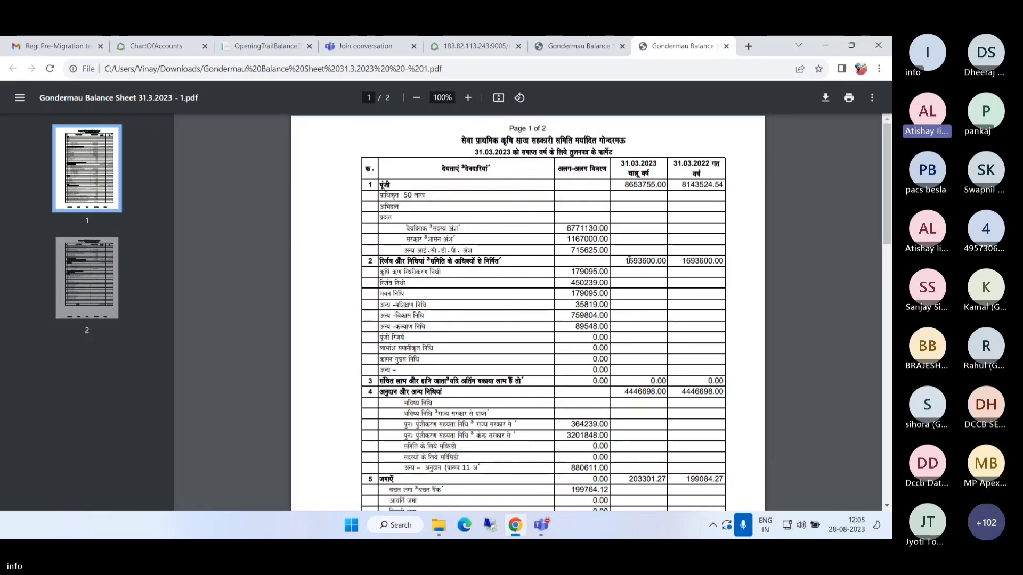
click(165, 43)
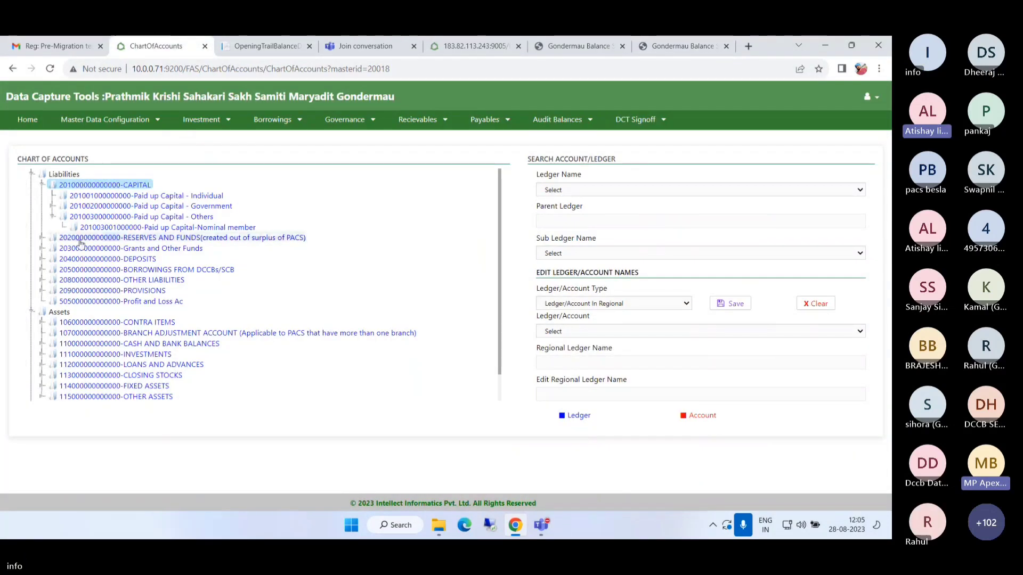
click(42, 184)
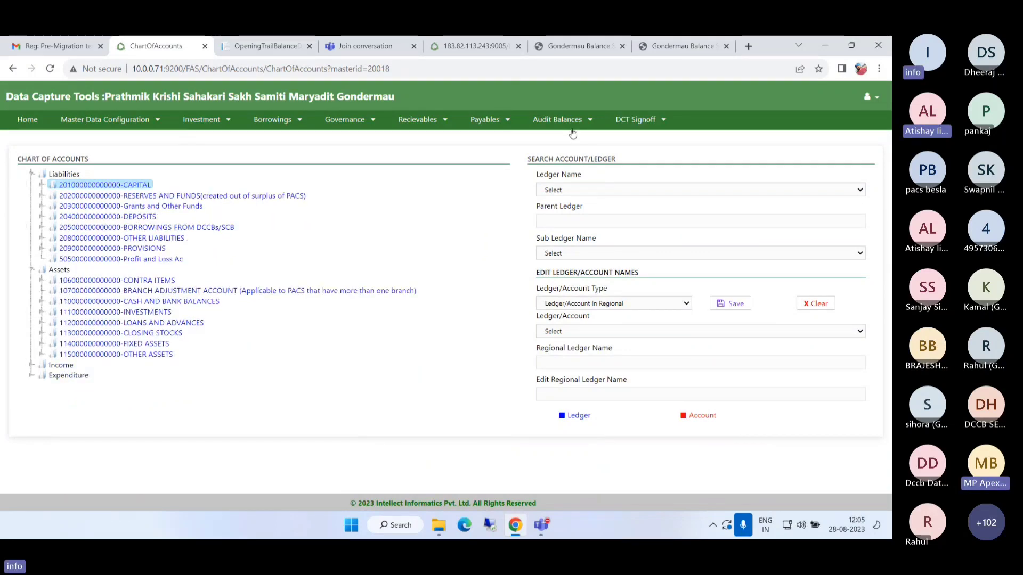
click(682, 46)
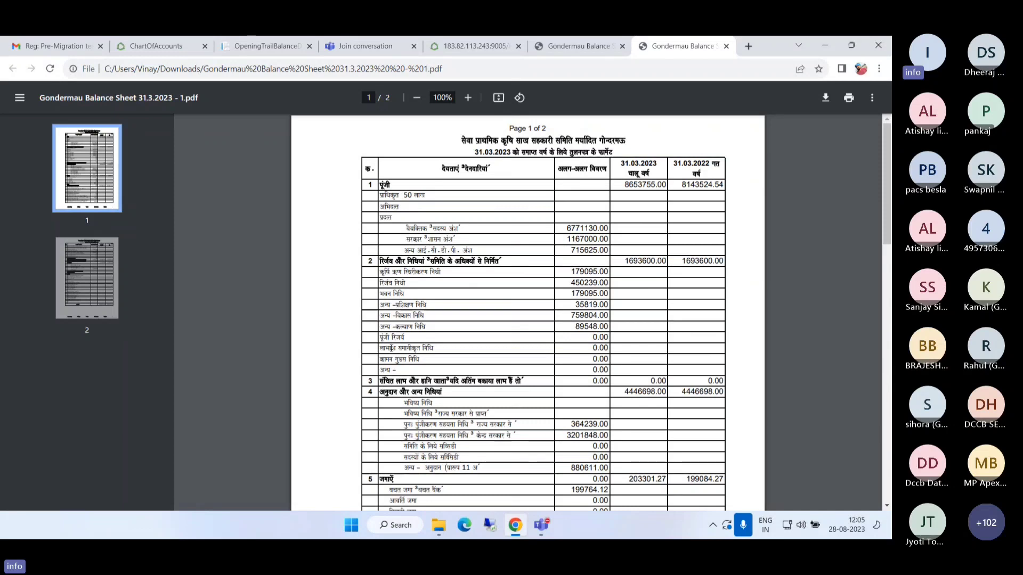
scroll(394, 178, down, 12)
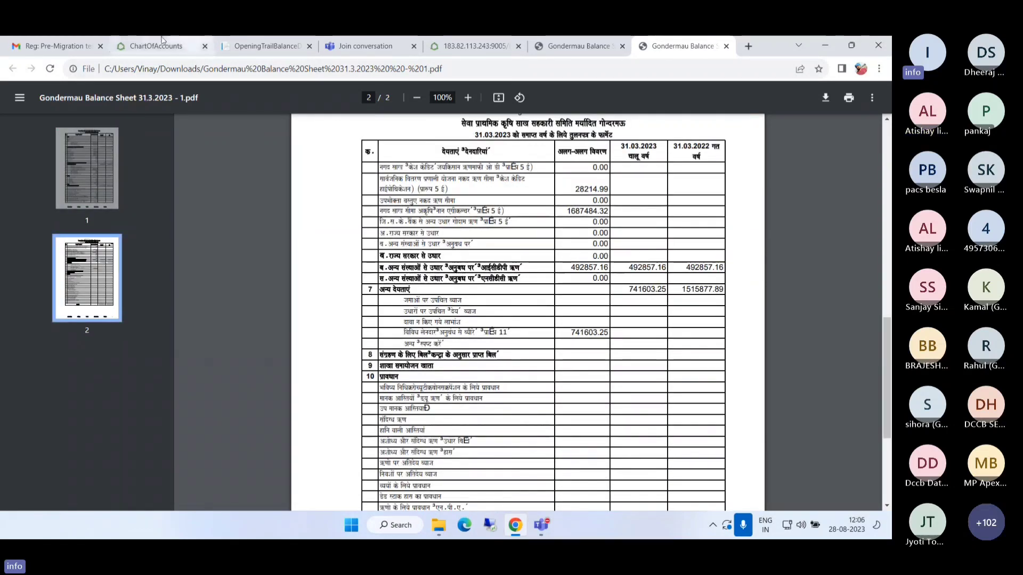
click(144, 45)
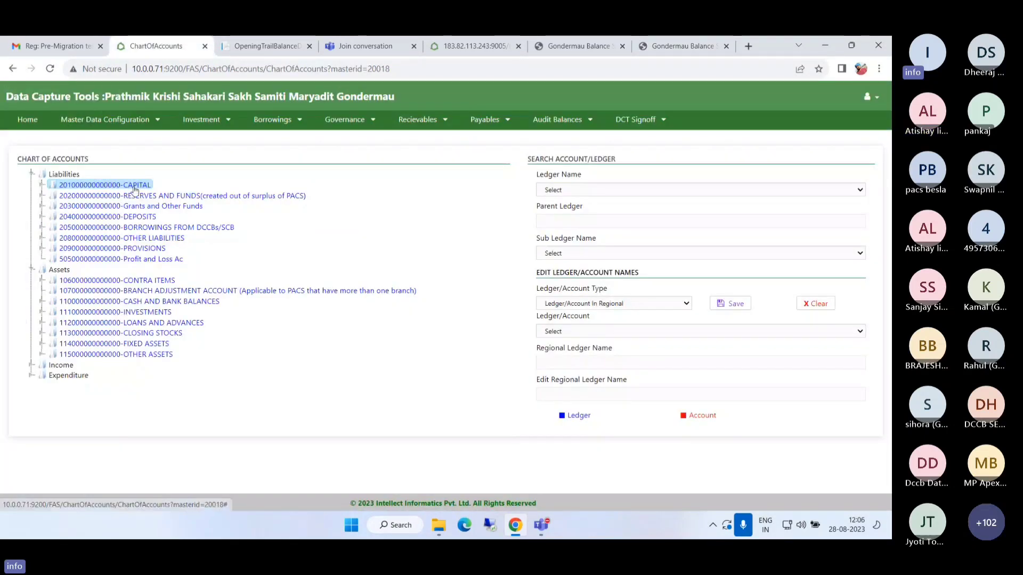
Step: Expand RESERVES AND FUNDS and select its Reserve Fund, Agriculture Credit Stabilization Fund, Capital Reserve, Dividend Equalization Fund and Building Fund ledgers in turn
click(161, 196)
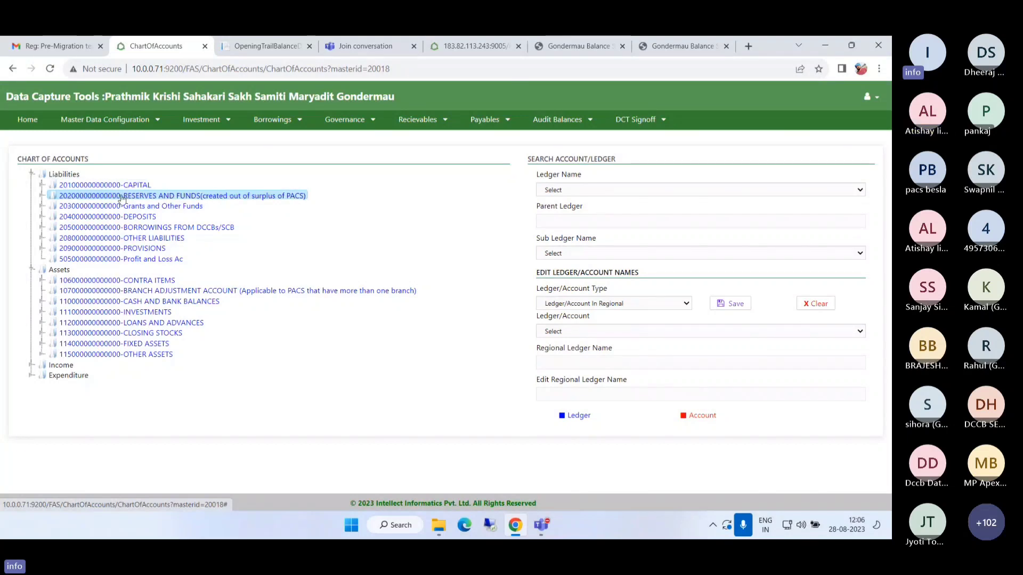
click(42, 196)
click(124, 208)
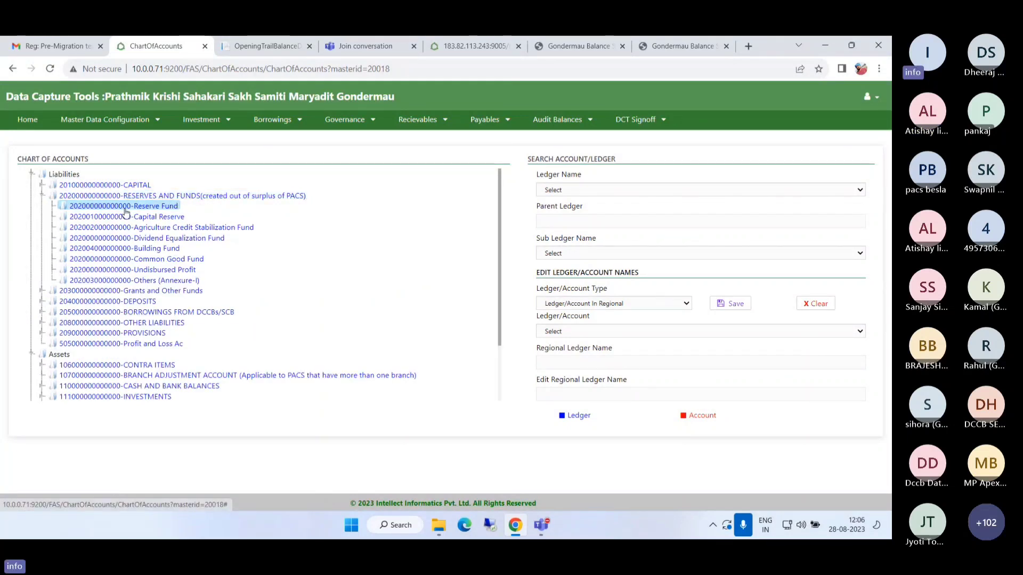
click(155, 229)
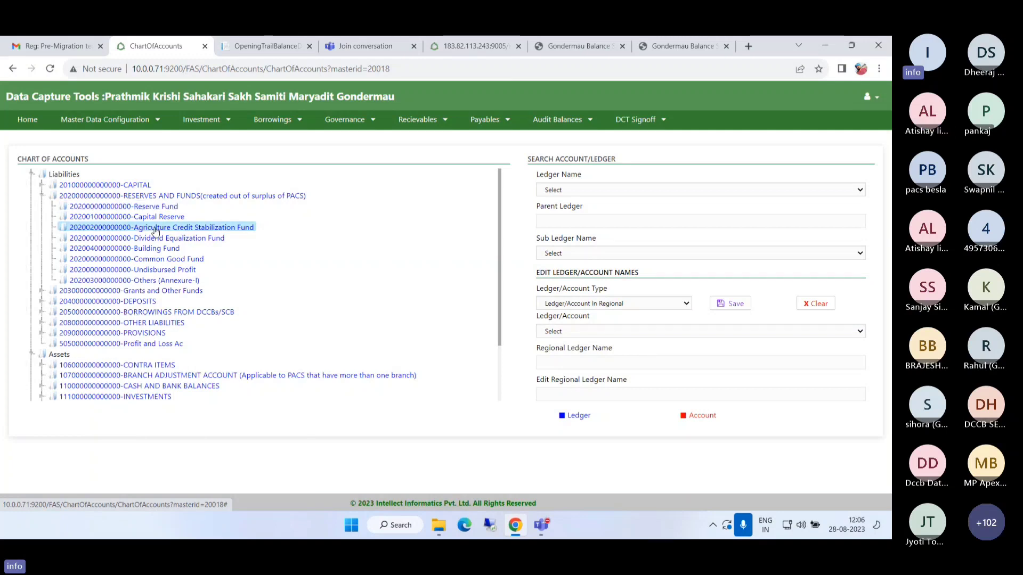
click(155, 217)
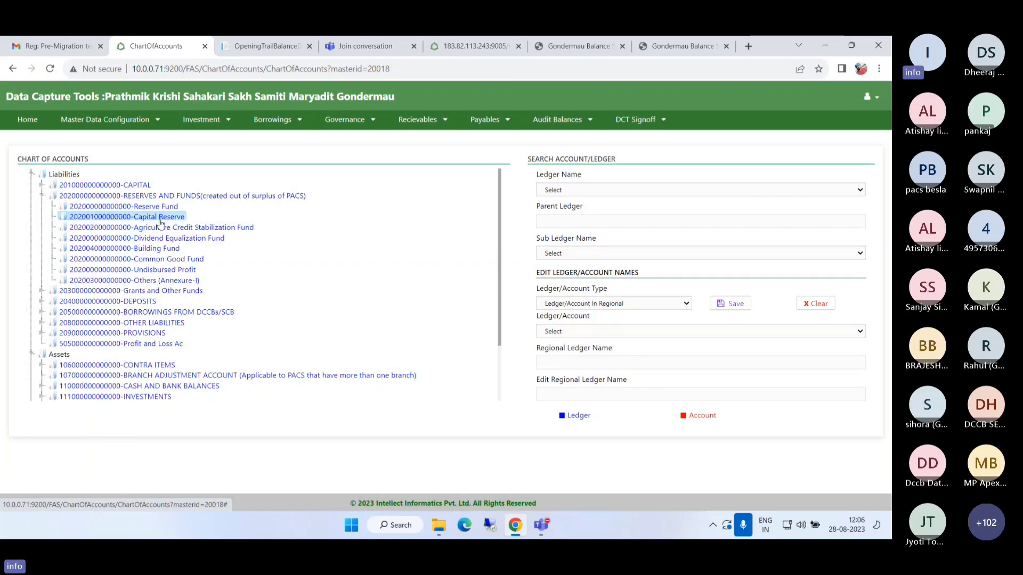
click(161, 240)
click(160, 249)
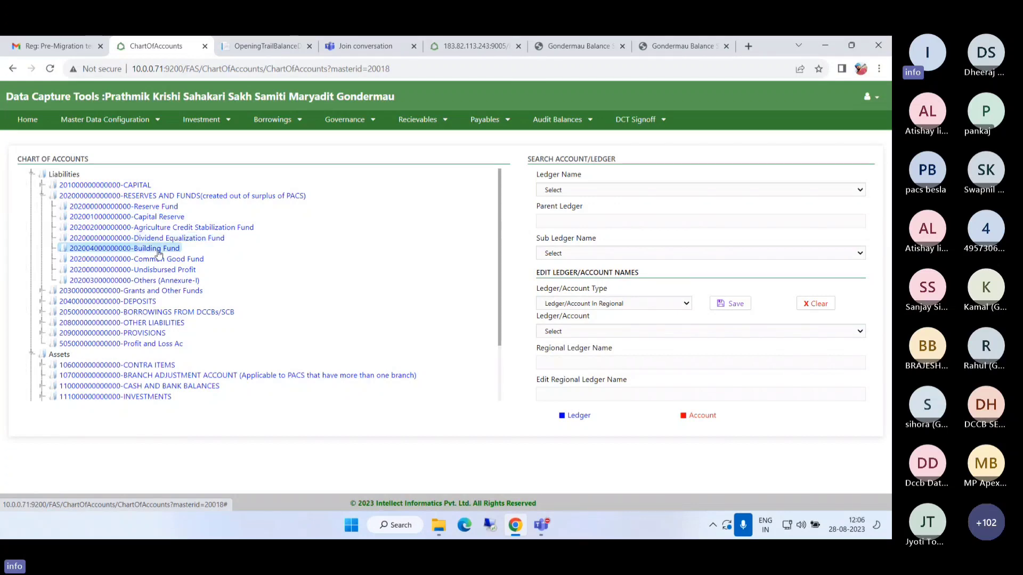
Step: Highlight the reserve fund amount on page 1 of the balance sheet and match it to the Reserve Fund ledger in the chart
click(682, 46)
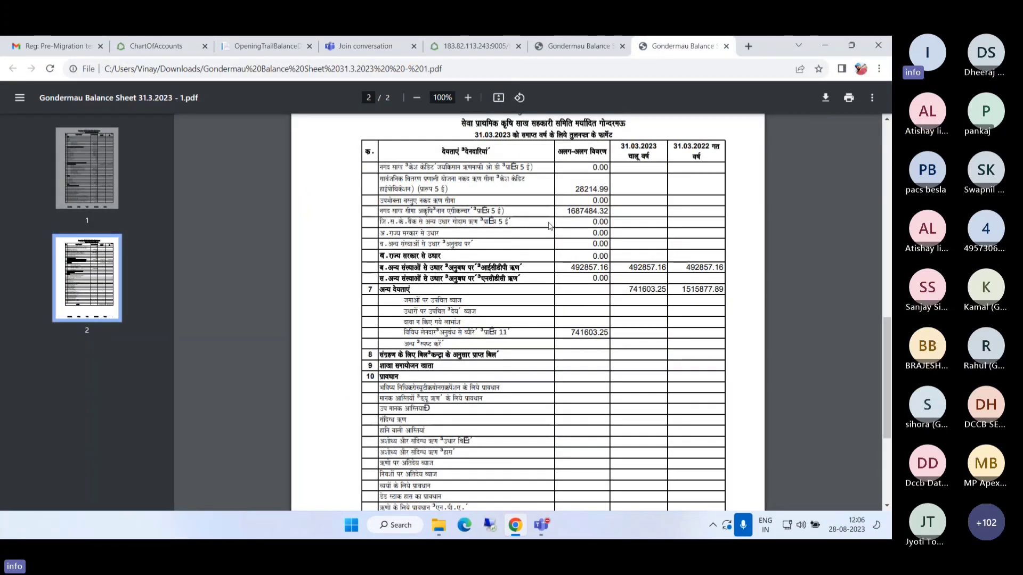
scroll(549, 226, up, 12)
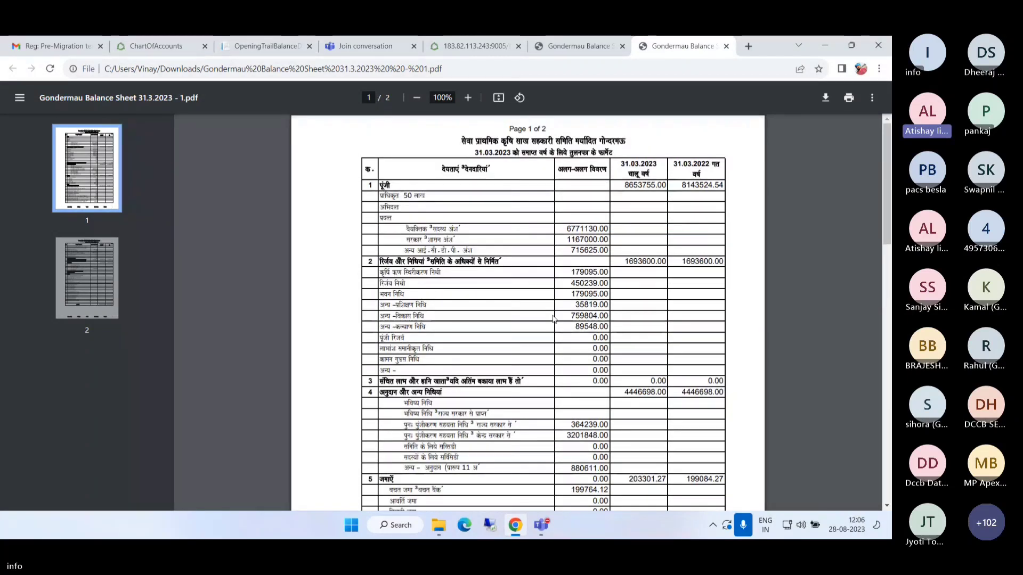
drag(569, 267, 599, 283)
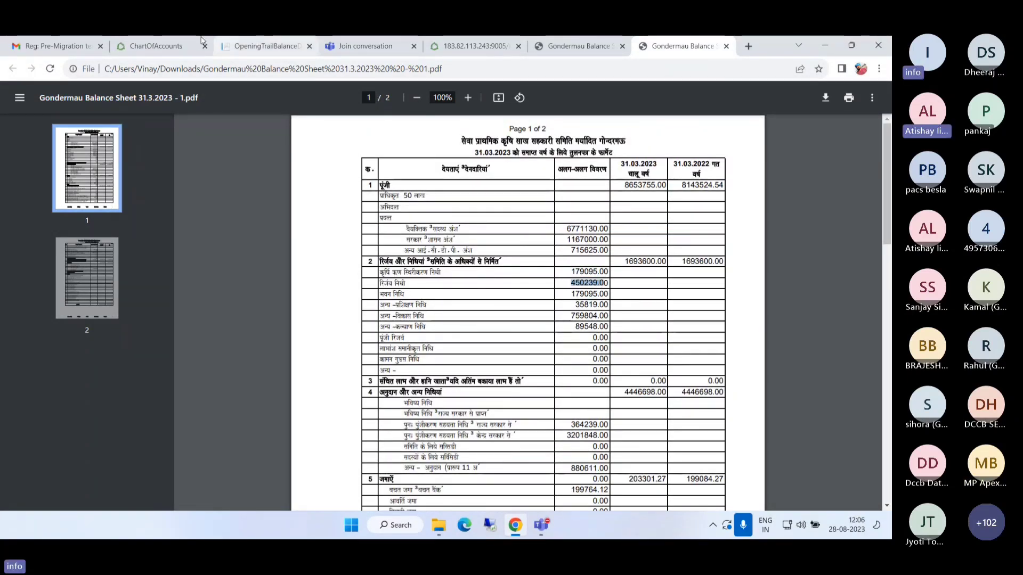
click(154, 46)
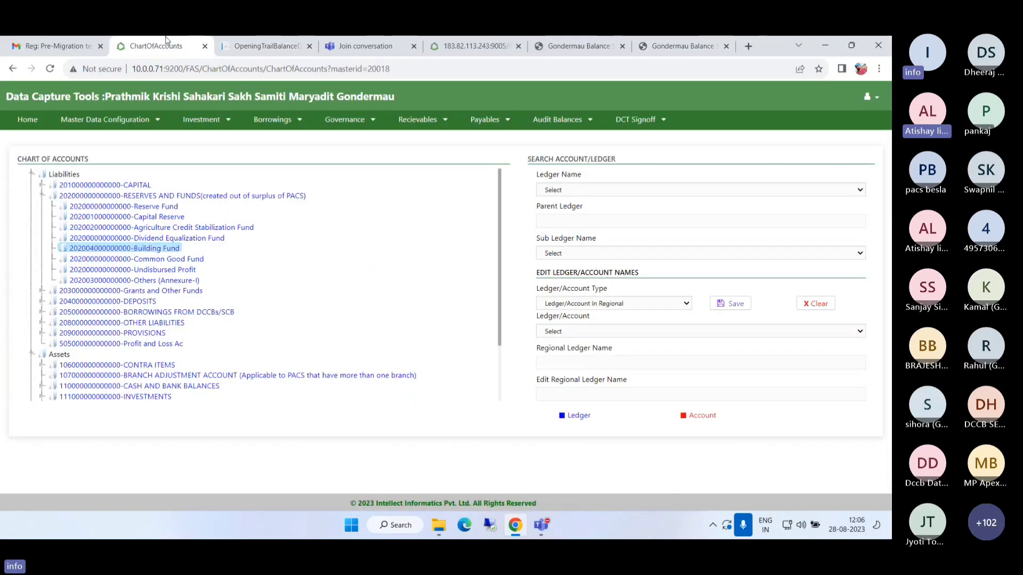
click(133, 208)
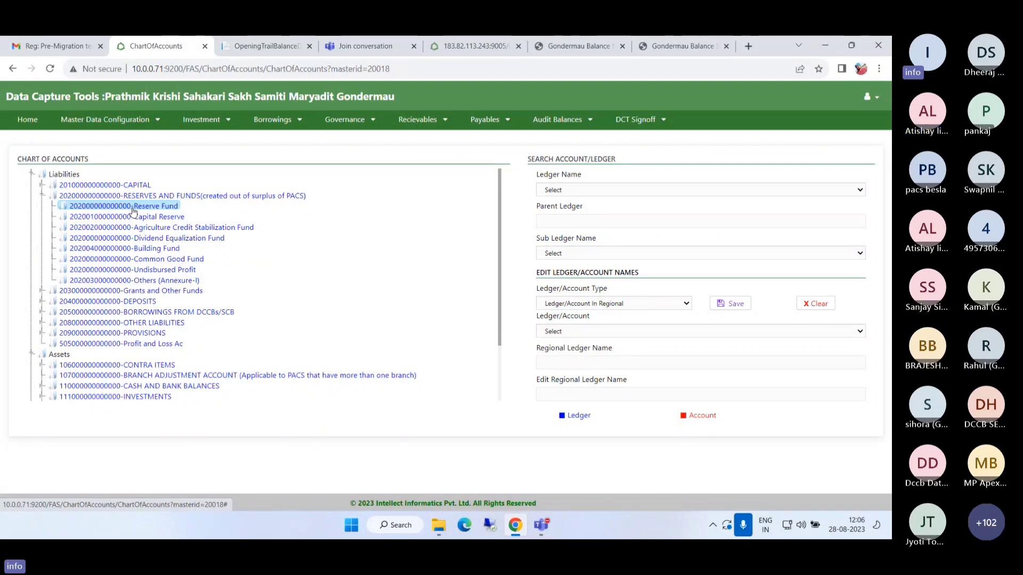
click(683, 45)
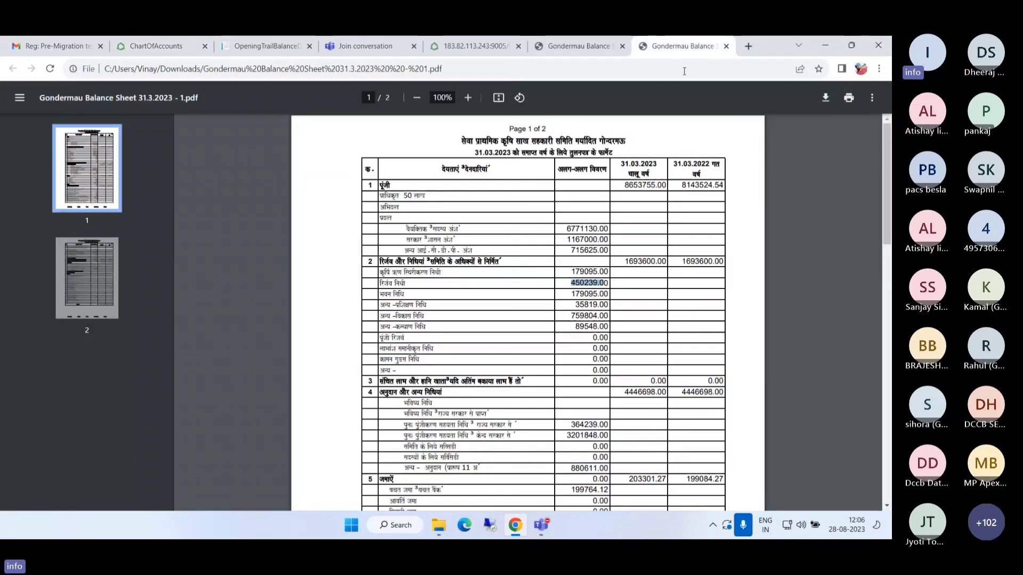
click(179, 42)
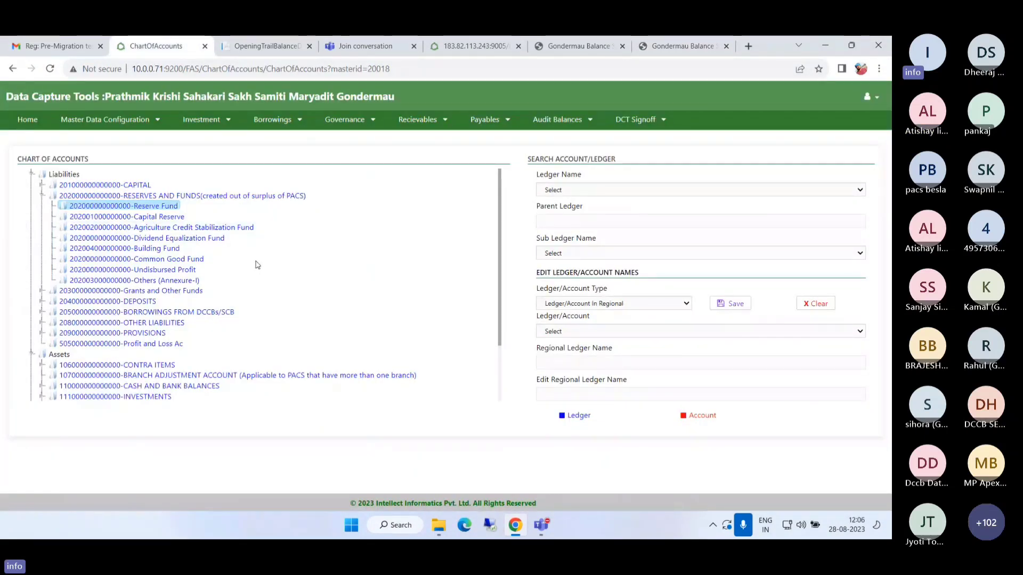
Step: Collapse and re-expand RESERVES AND FUNDS, and view the ledger creation form under Reserve Fund, closing it without creating anything
click(49, 197)
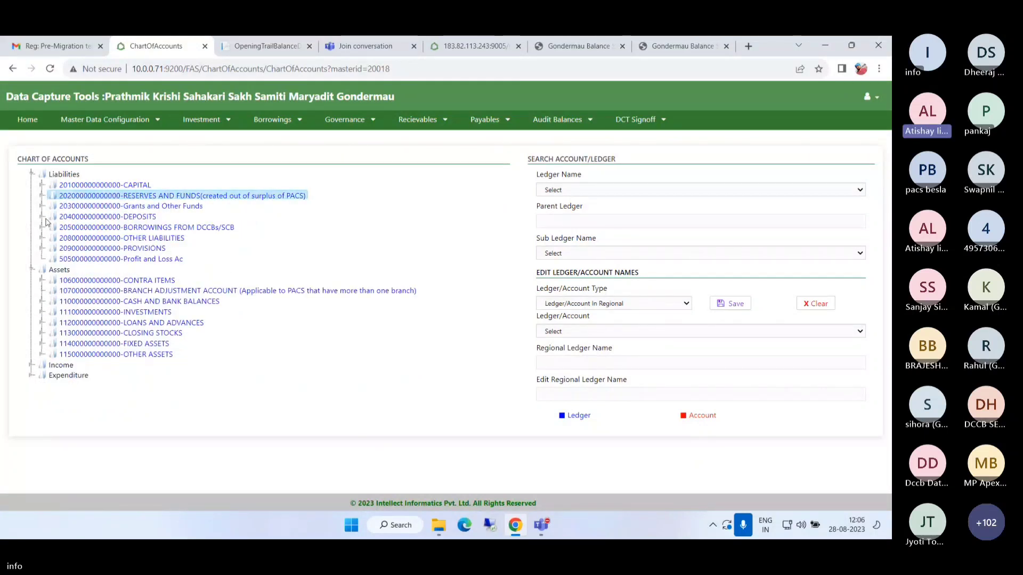
click(118, 208)
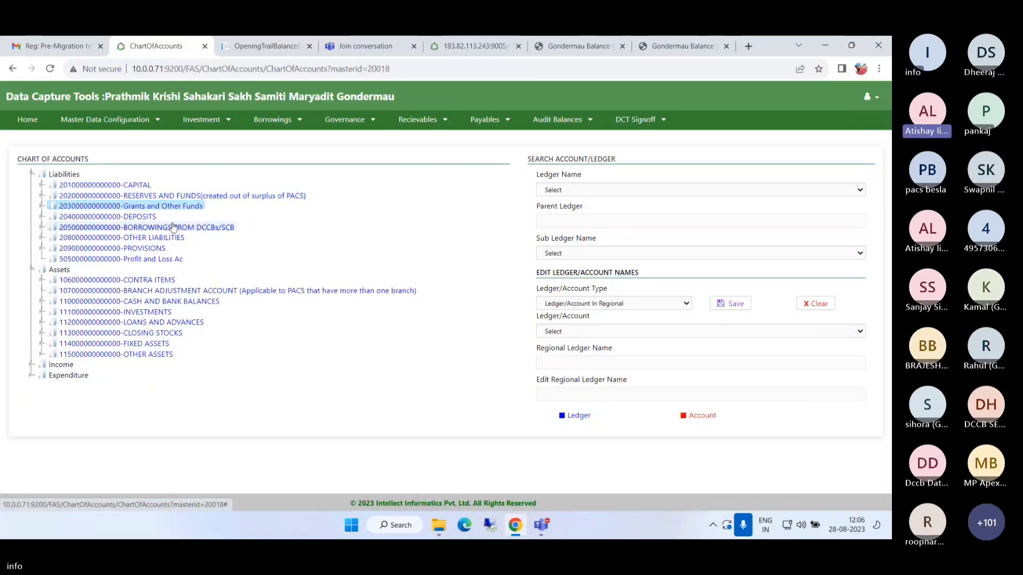
click(210, 197)
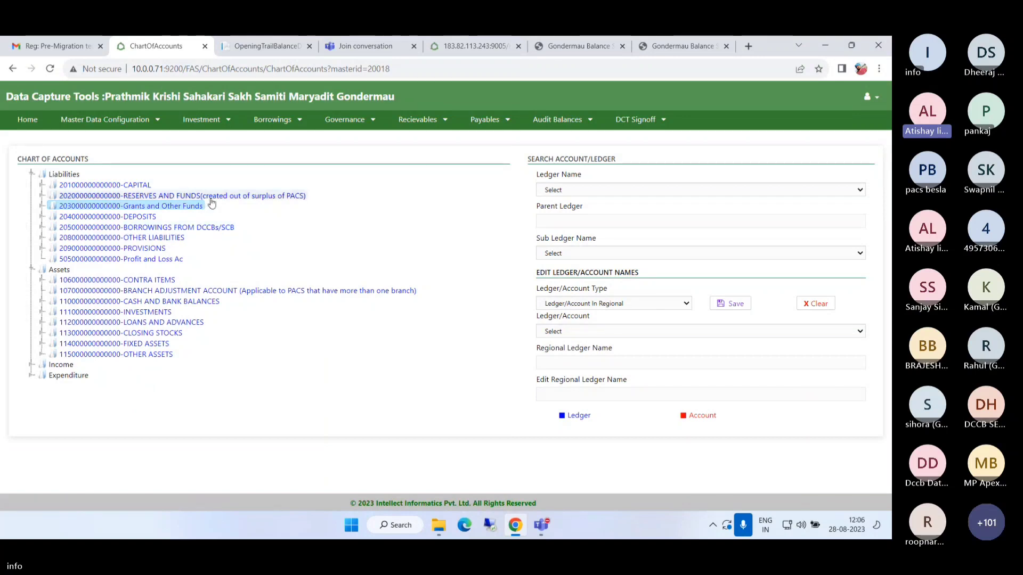
click(42, 196)
click(145, 208)
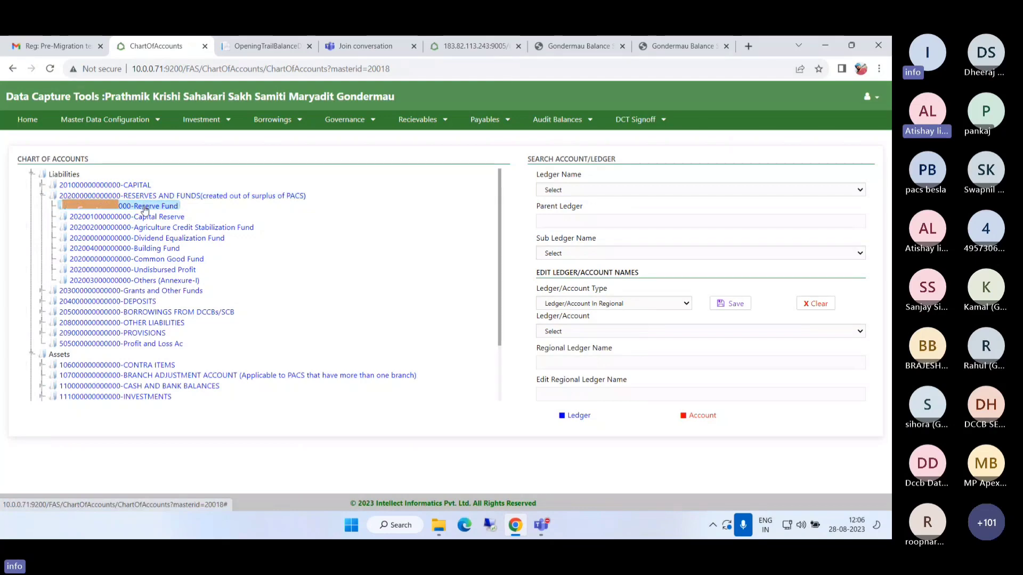
right_click(144, 207)
click(107, 213)
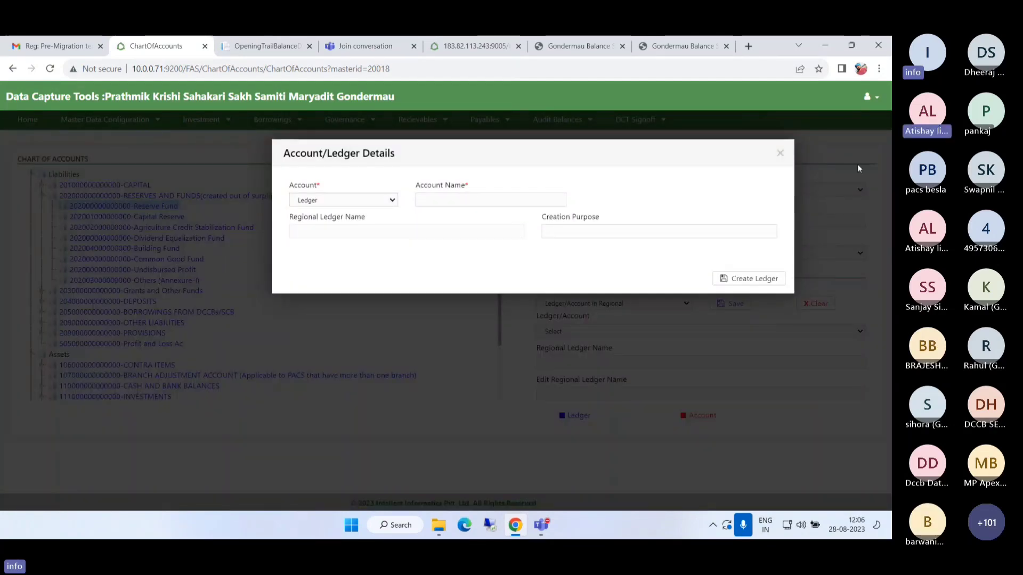
click(780, 154)
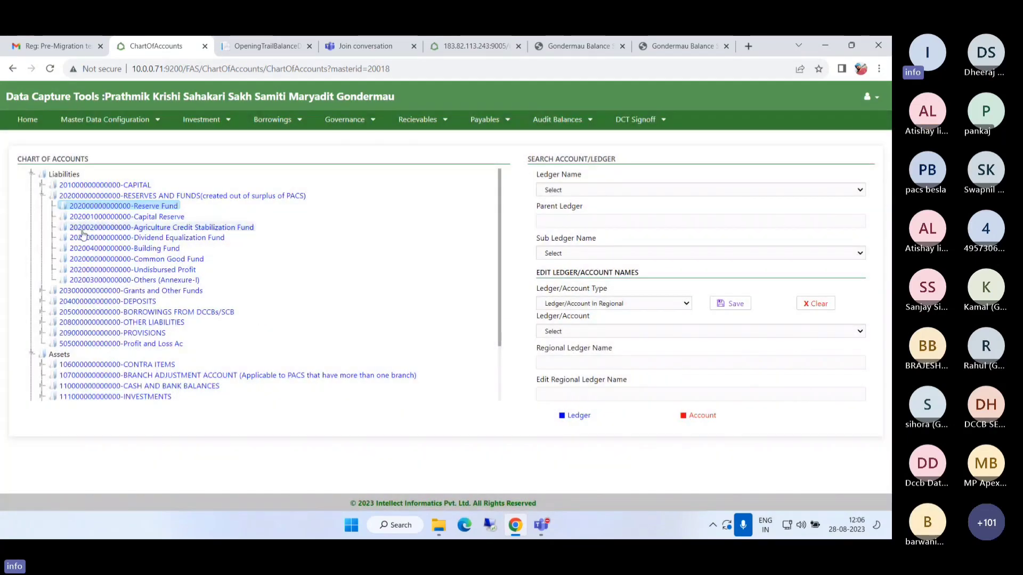
Step: Review the account creation form under Reserve Fund, clearing and highlighting its OB Credit Amount field, and close it without creating an account
right_click(157, 209)
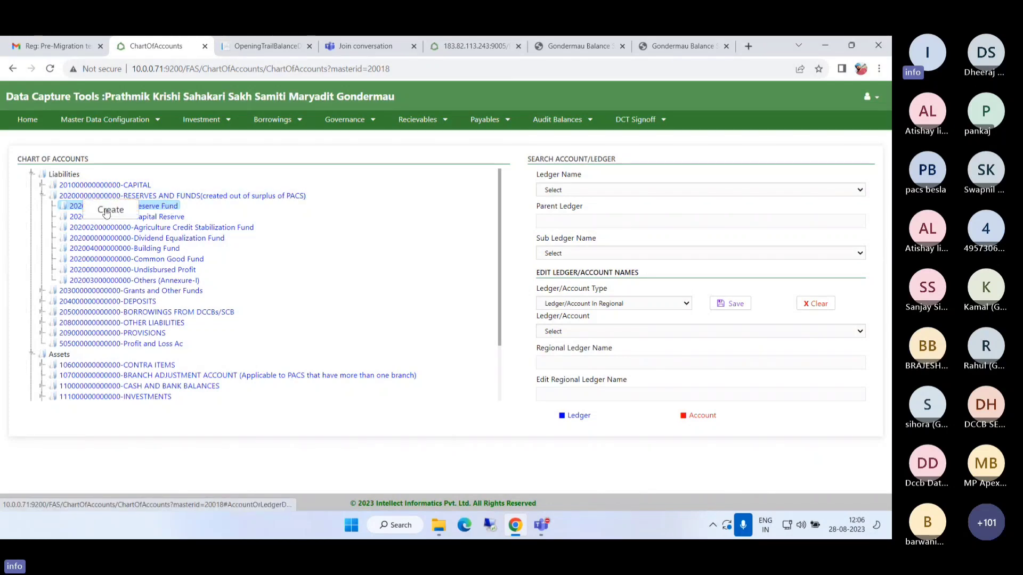
click(106, 211)
click(324, 201)
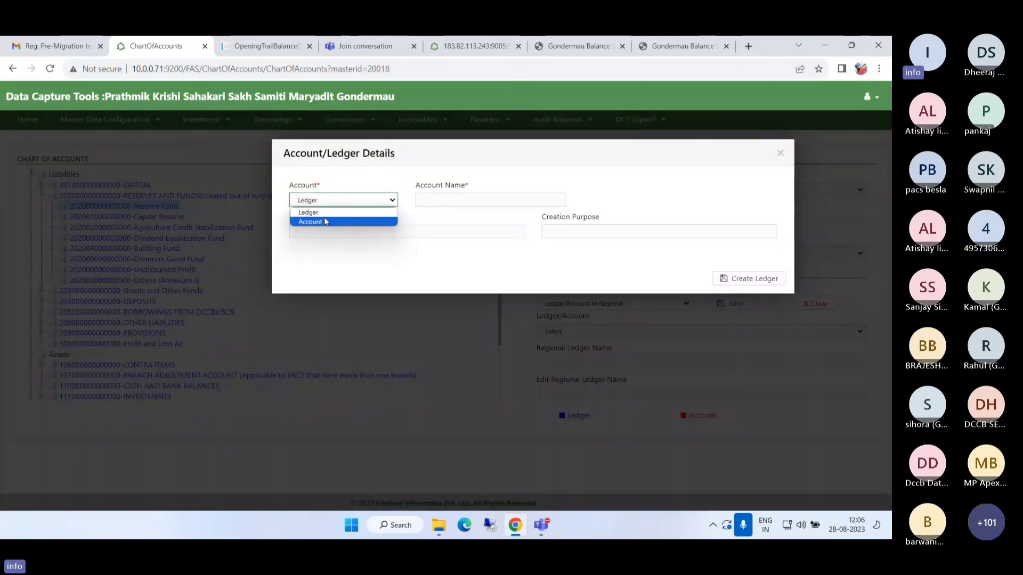
click(326, 221)
click(446, 203)
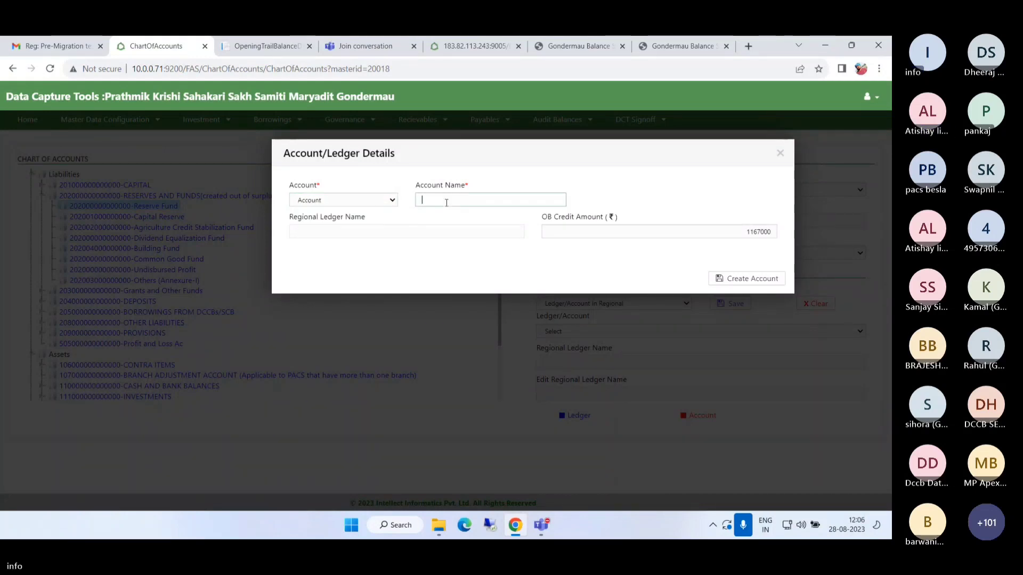
double_click(735, 231)
key(BackSpace)
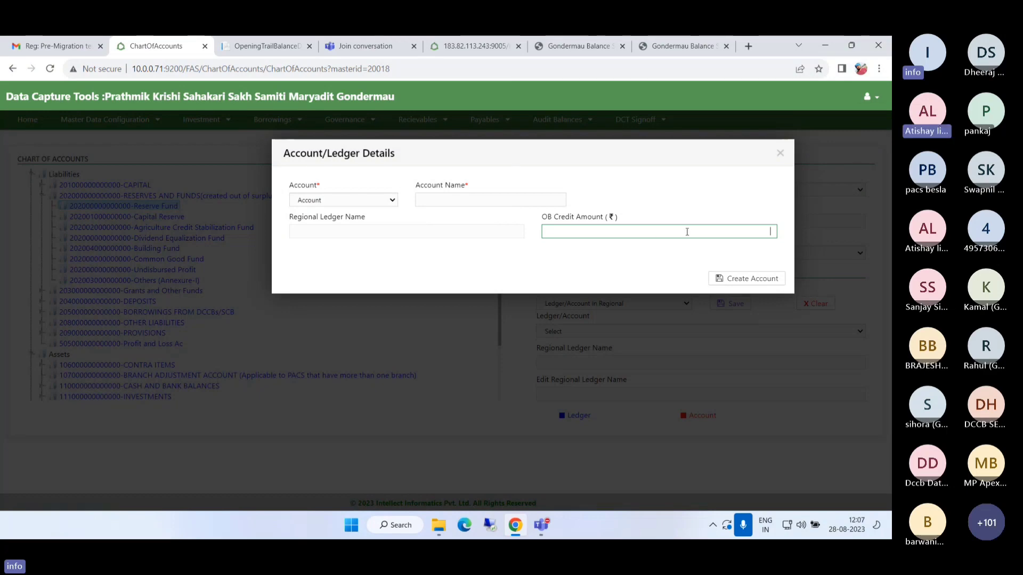
drag(541, 219, 625, 219)
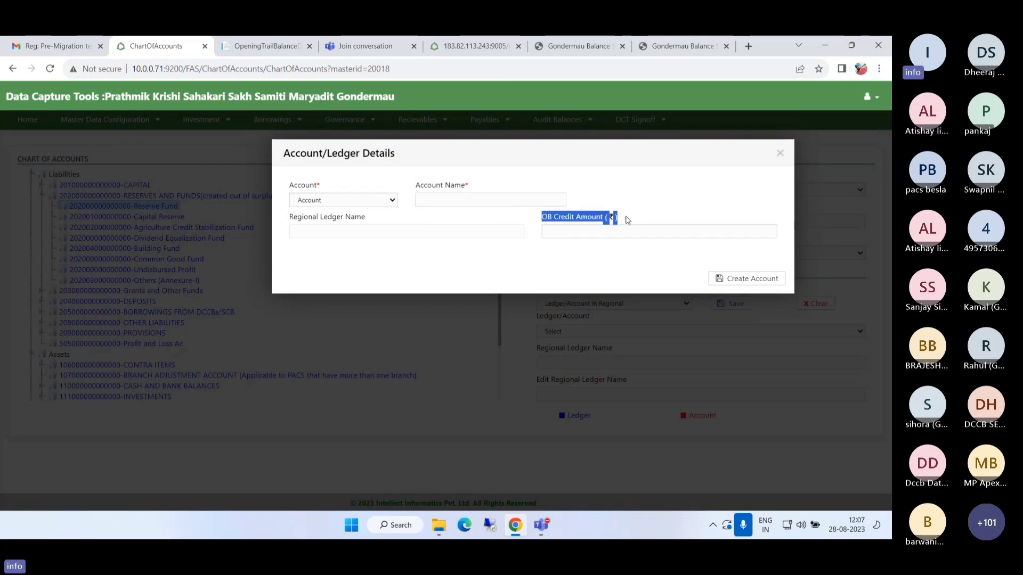
click(779, 154)
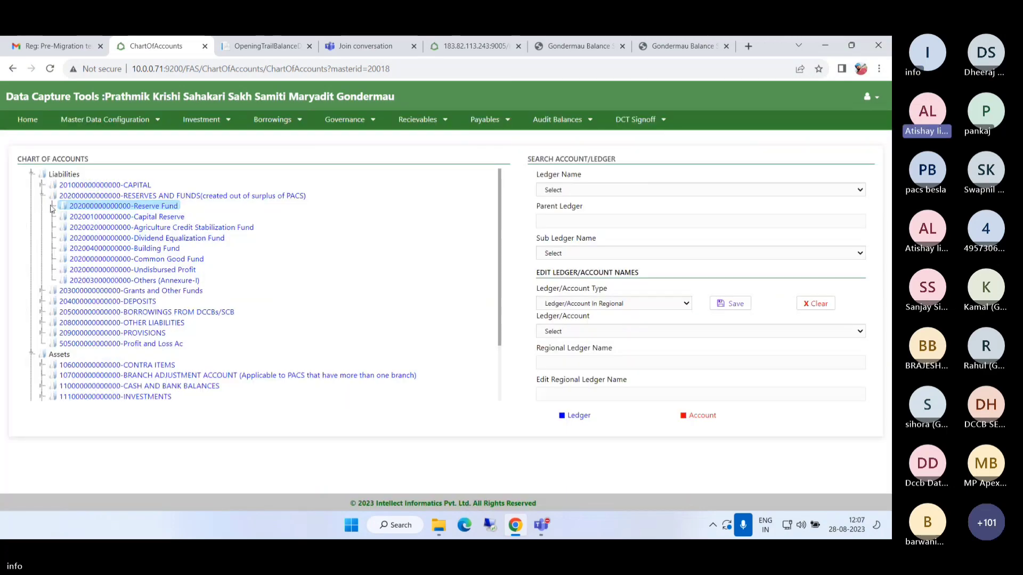
Step: Collapse RESERVES AND FUNDS and review the capital and reserves items on page 1 of the balance sheet
click(42, 197)
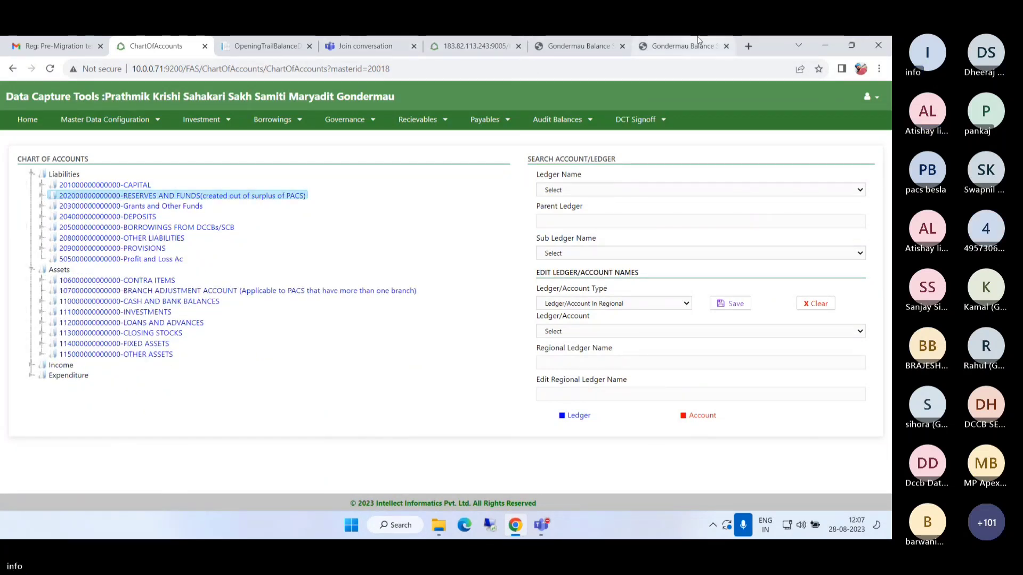
click(682, 46)
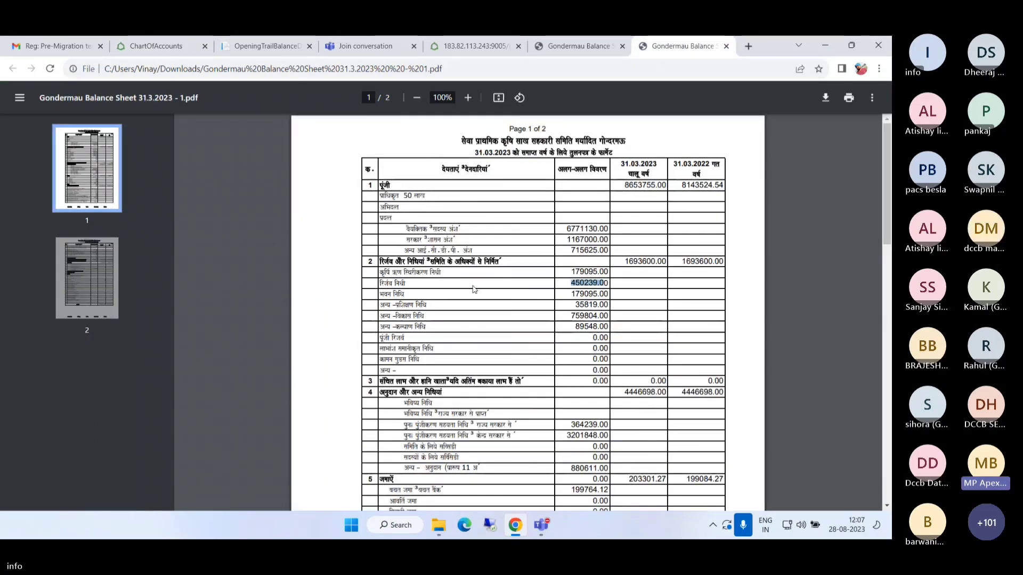
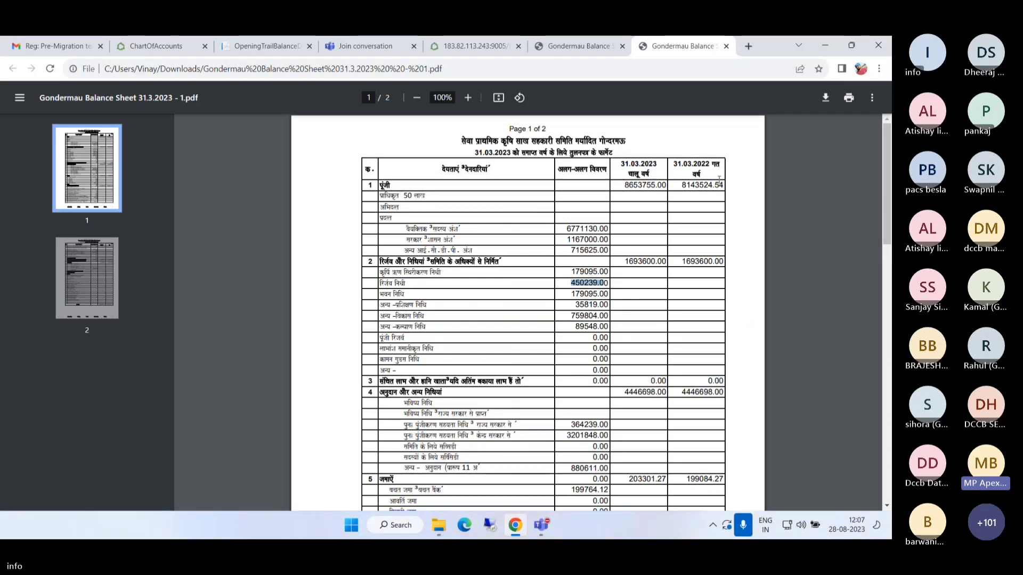
click(156, 46)
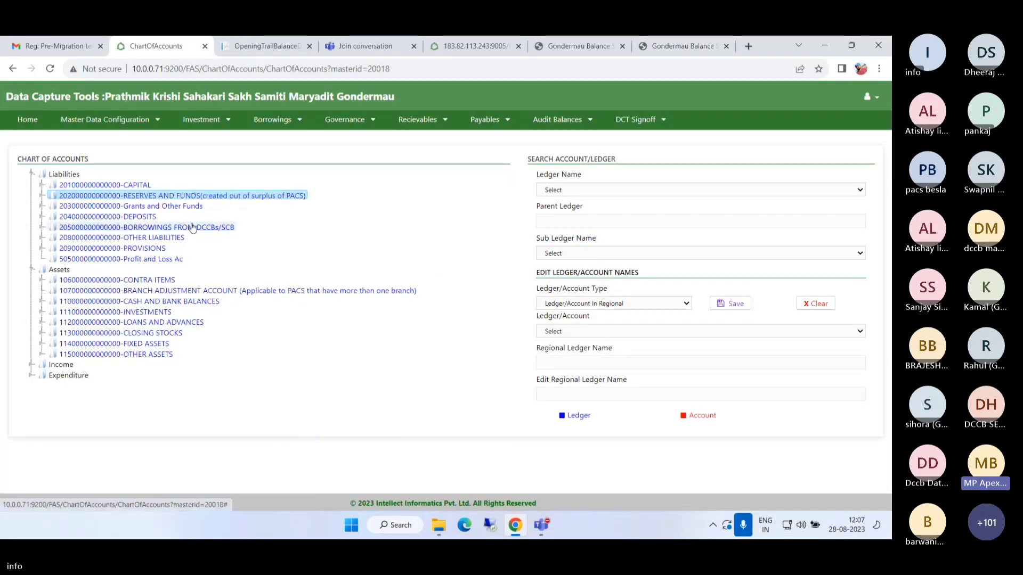
Step: Expand CAPITAL and review the account creation form under Paid up Capital - Others, highlighting the Account Name label and closing it unsaved
click(42, 185)
click(147, 218)
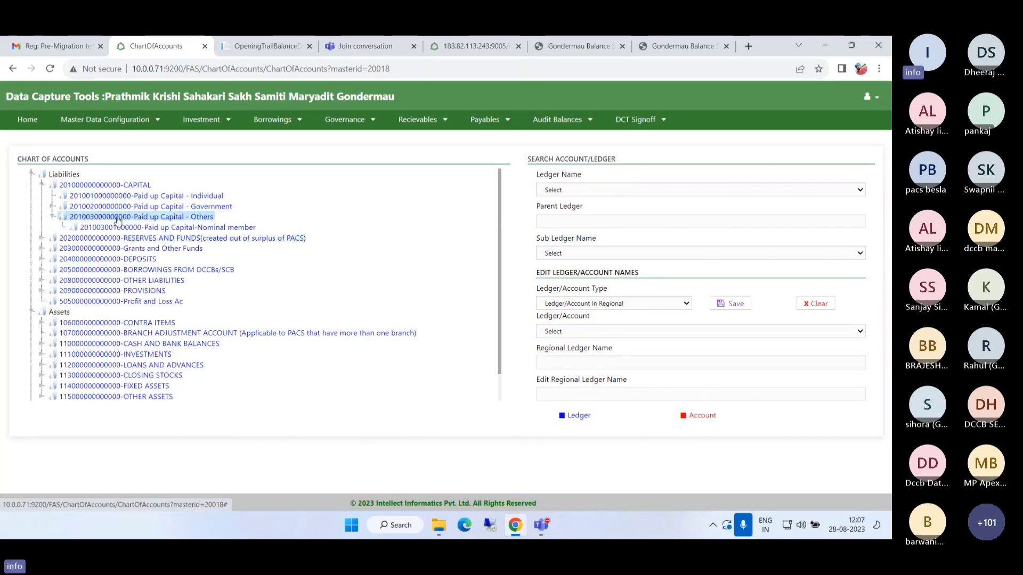
right_click(147, 219)
click(91, 221)
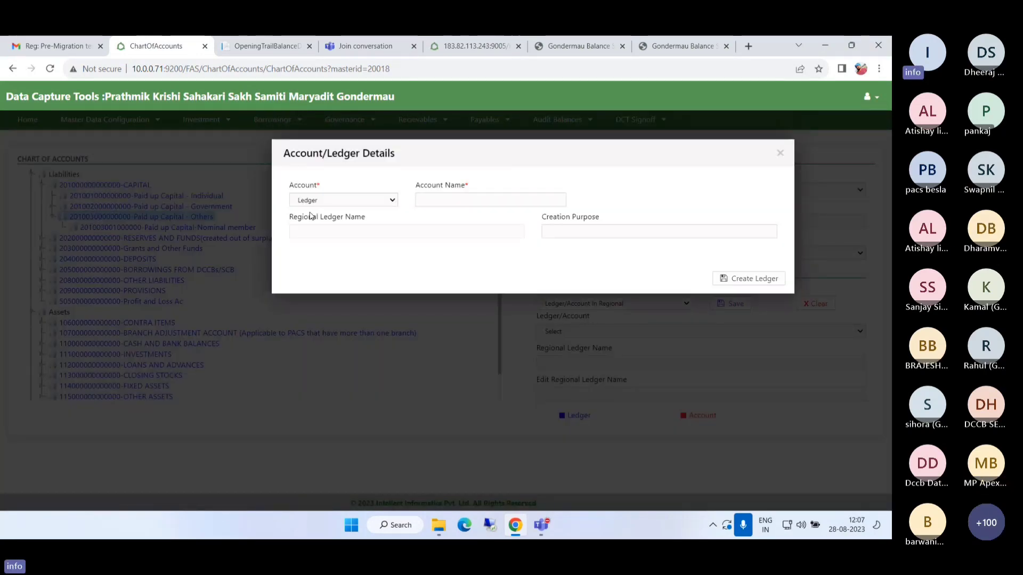
click(326, 201)
click(313, 219)
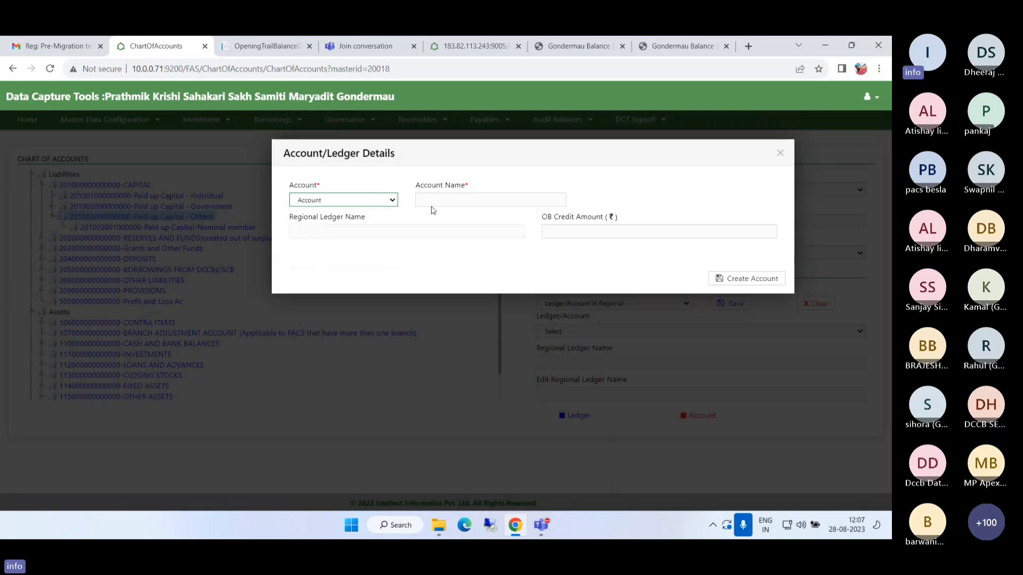
click(454, 199)
drag(415, 185, 472, 185)
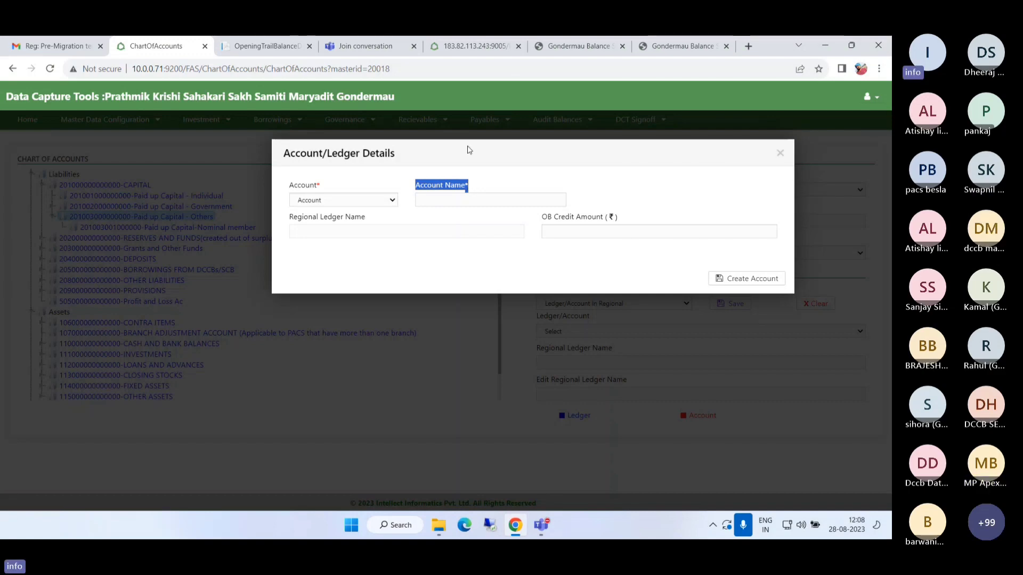
click(781, 153)
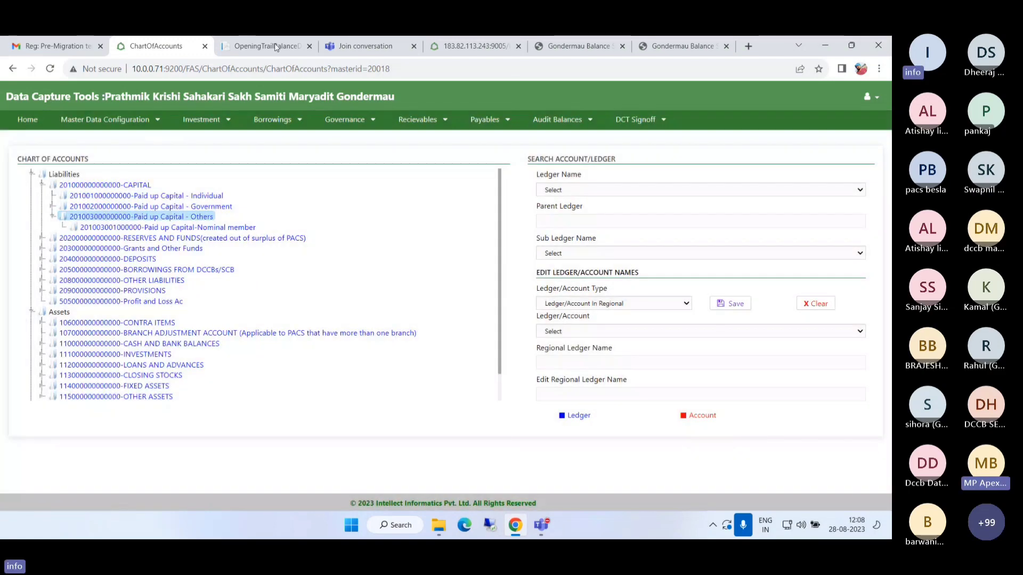
Step: Highlight the individual members' share capital amount on page 1 of the balance sheet
click(642, 44)
drag(566, 228, 608, 227)
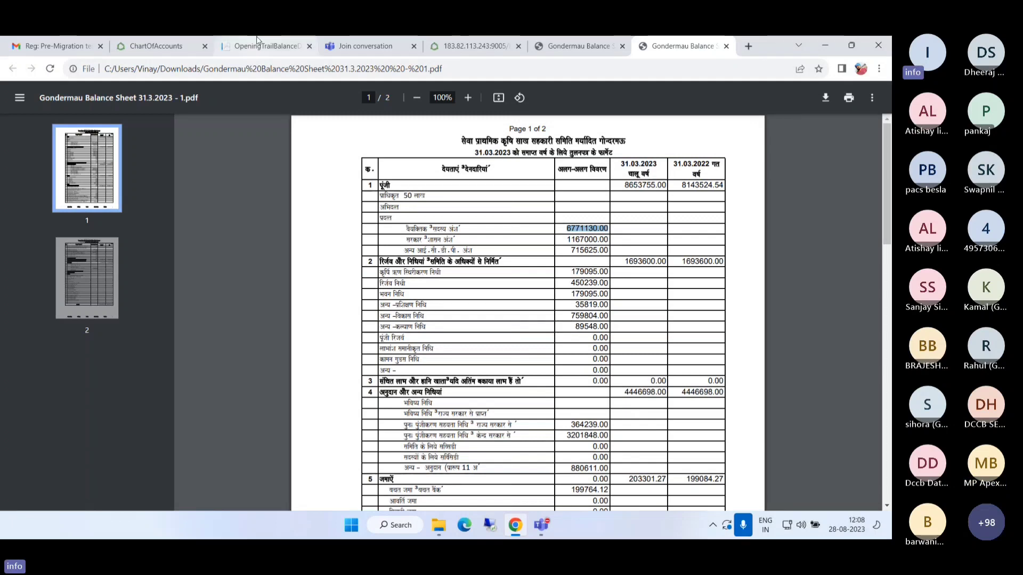
click(160, 46)
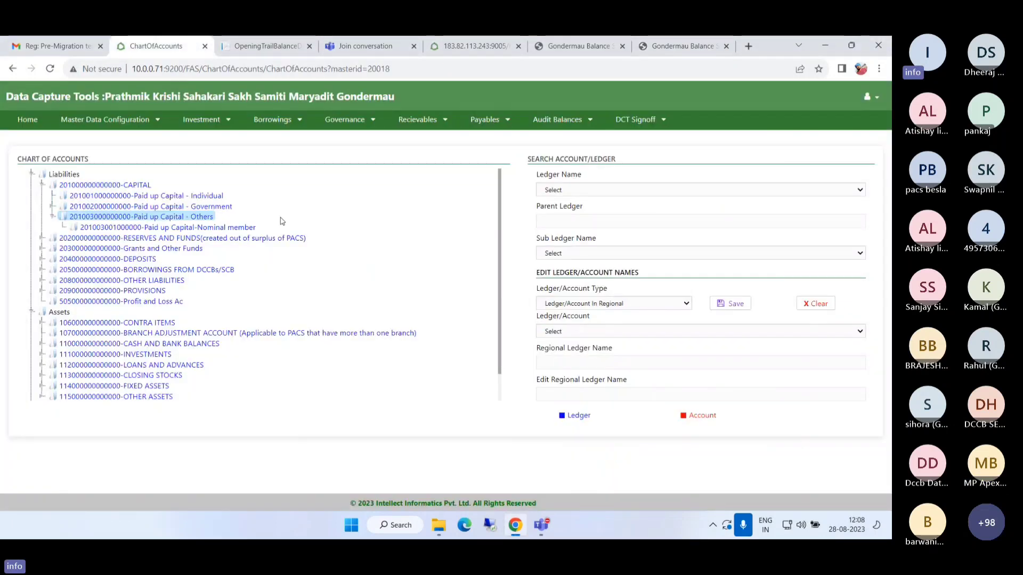
Step: View the OB Credit Amount field of the account form under Paid up Capital - Others, closing the form without creating anything
click(107, 224)
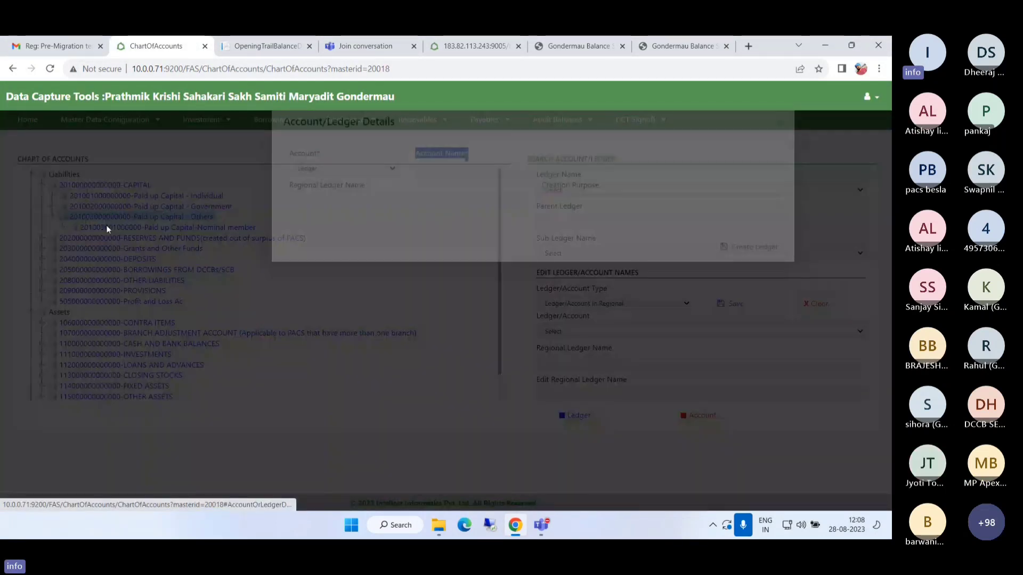
click(343, 200)
click(324, 222)
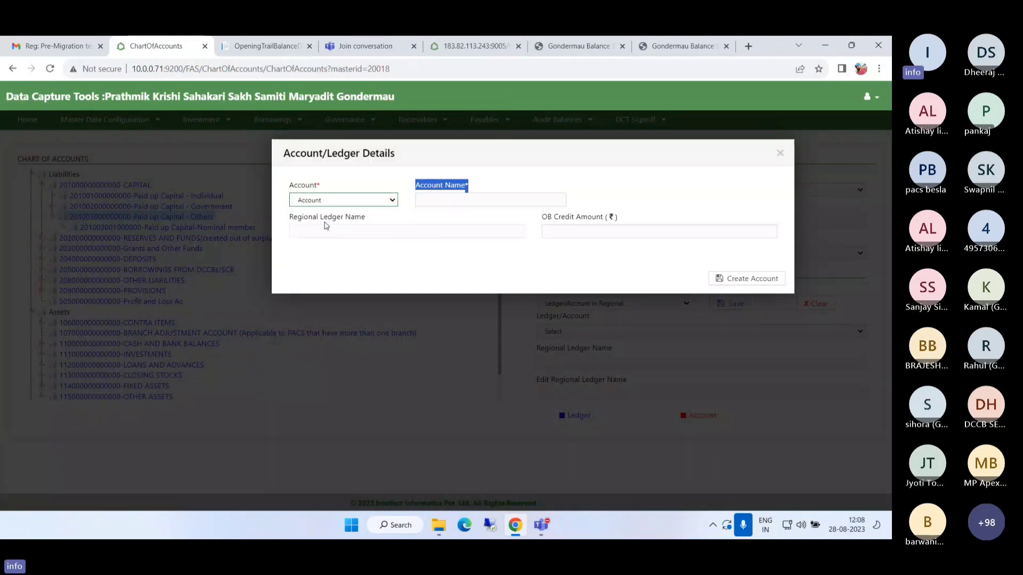
click(645, 232)
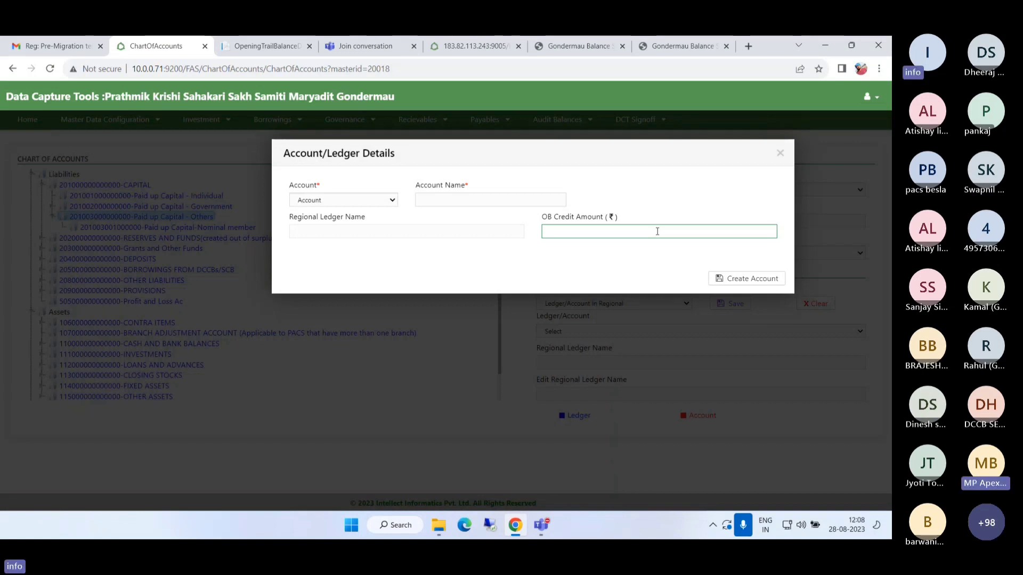
click(778, 154)
Step: Re-examine the individual members' share capital amount on the balance sheet, highlighting it and clearing the highlight
click(682, 46)
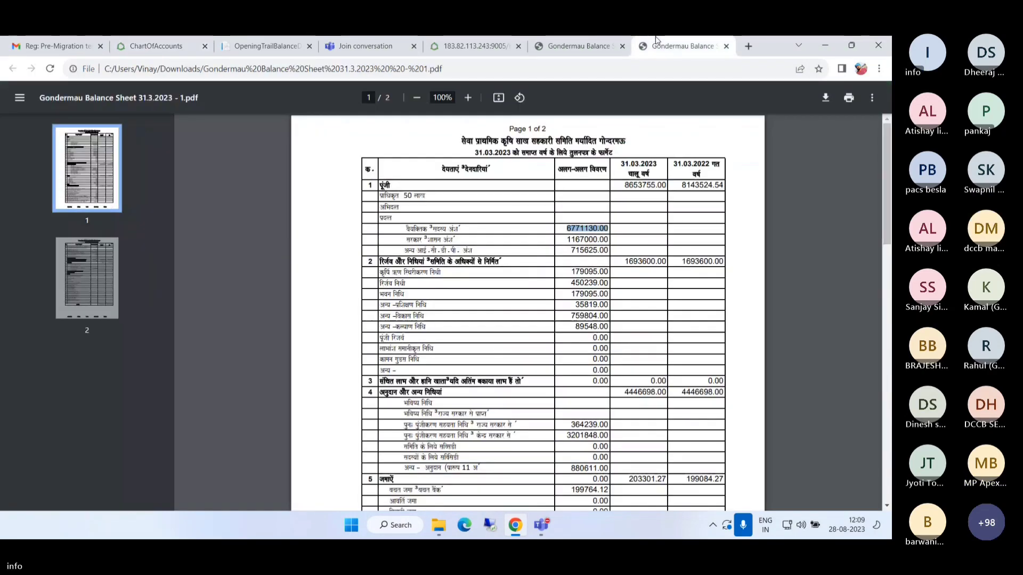
click(567, 229)
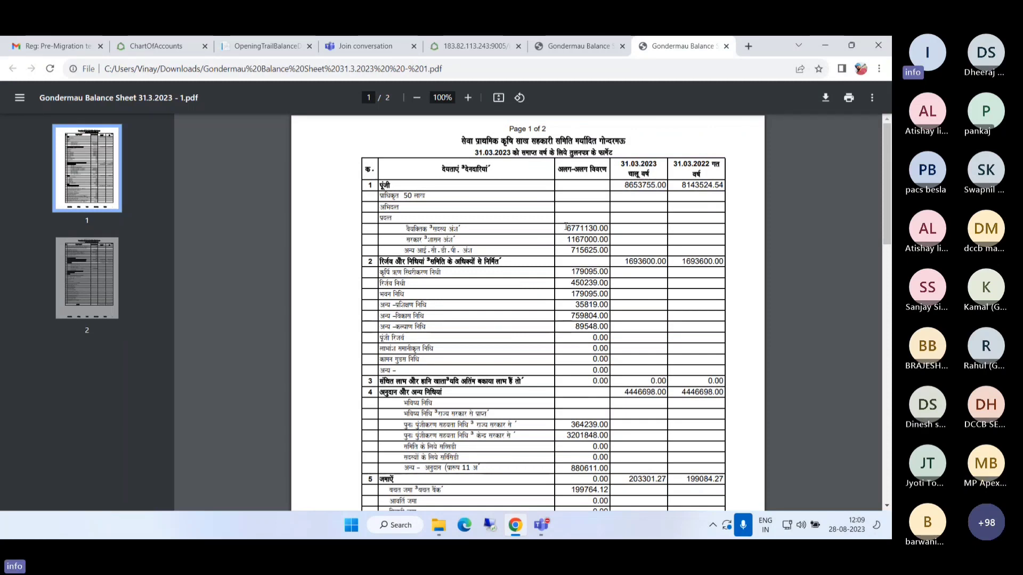
drag(567, 229, 608, 229)
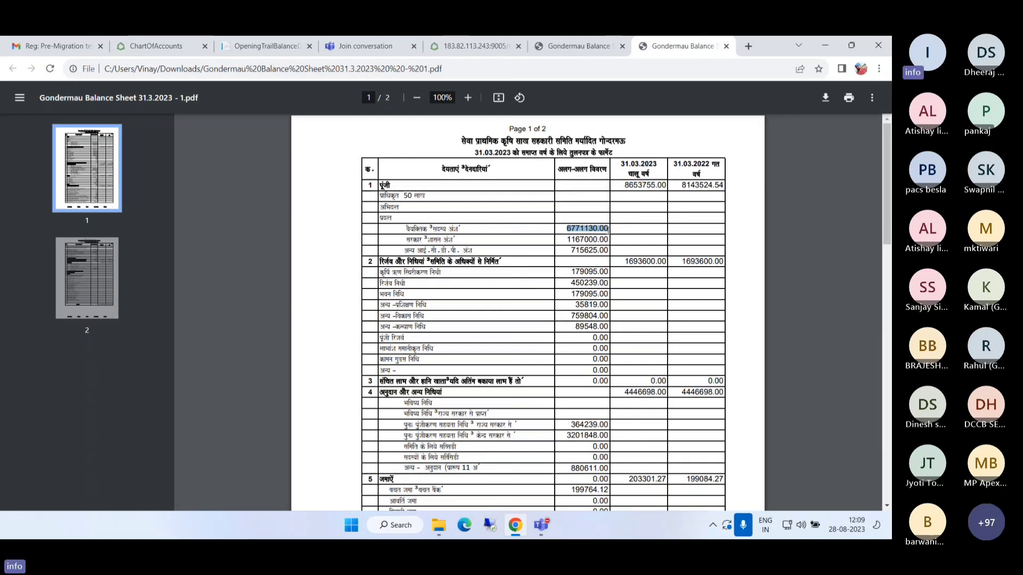
click(575, 233)
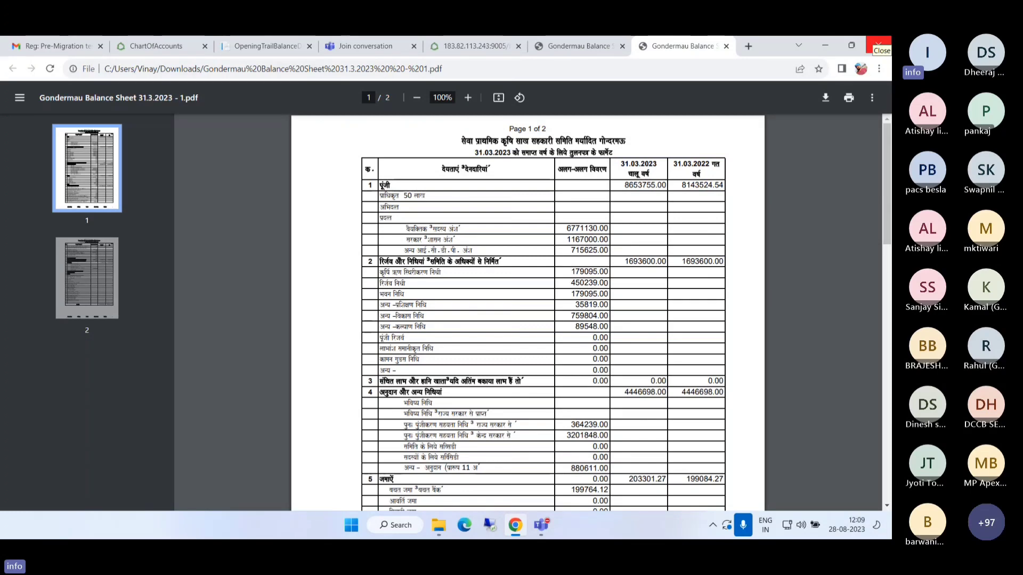
click(130, 45)
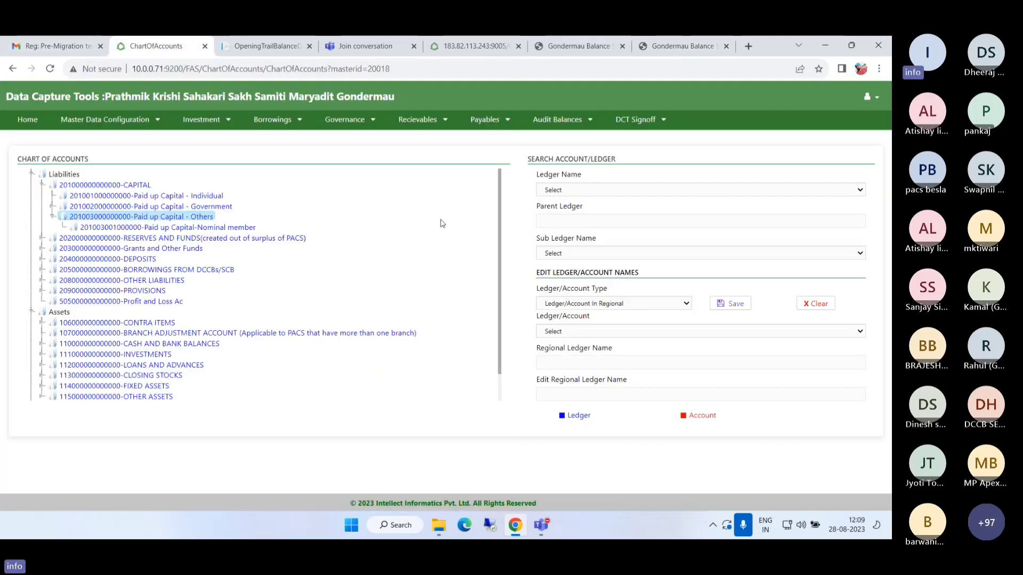
Step: View the ledger form under Paid up Capital - Others, compare it with the government capital entry in the trial balance, and close it unsaved
right_click(107, 212)
mouse_move(133, 219)
click(176, 221)
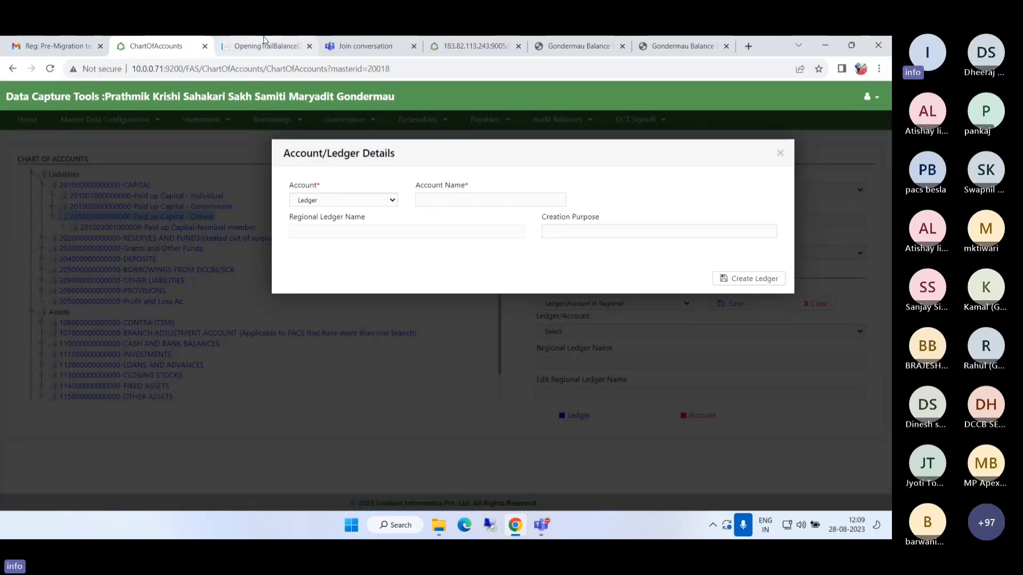
click(231, 43)
drag(378, 232, 446, 230)
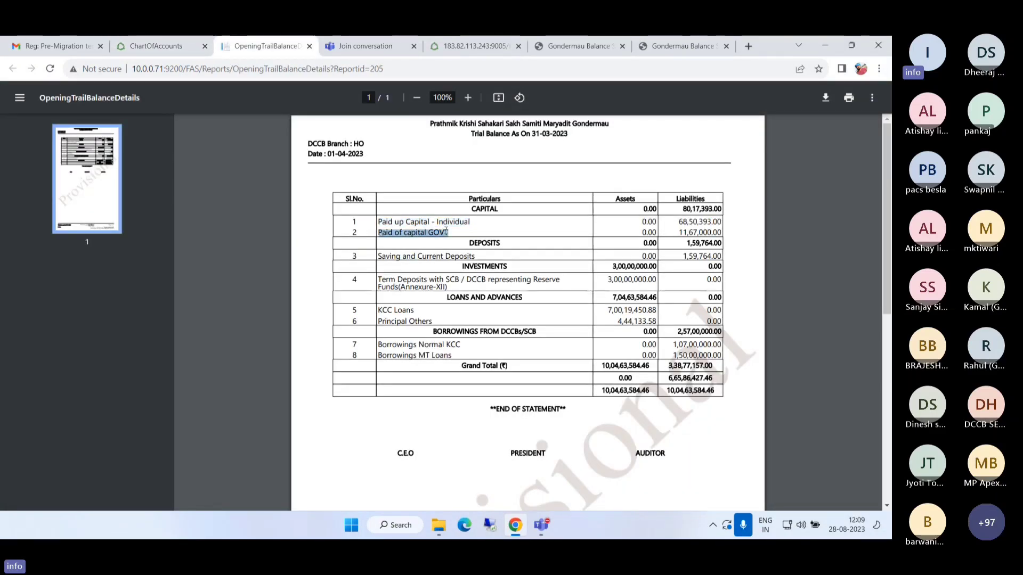
click(154, 46)
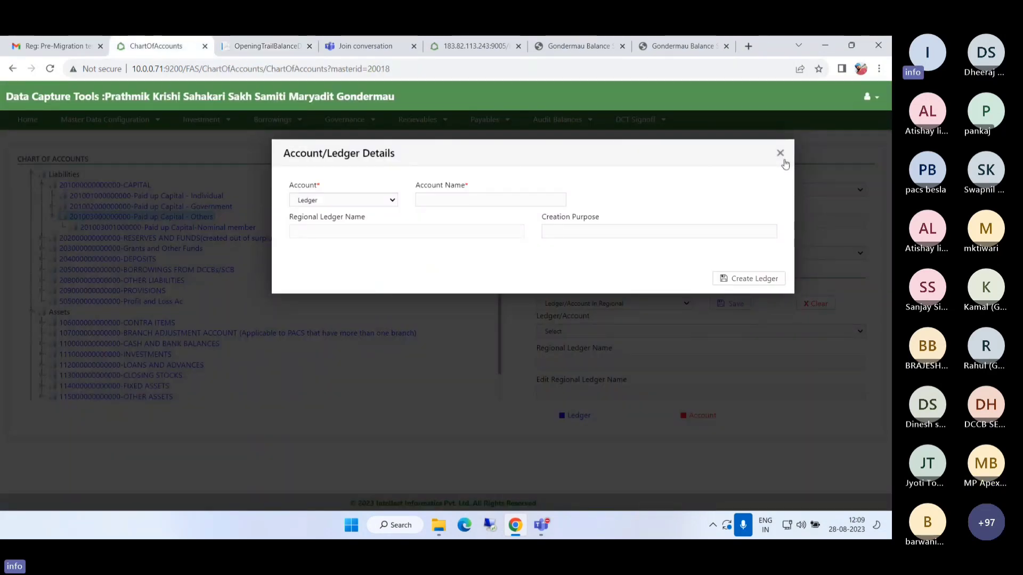
click(780, 153)
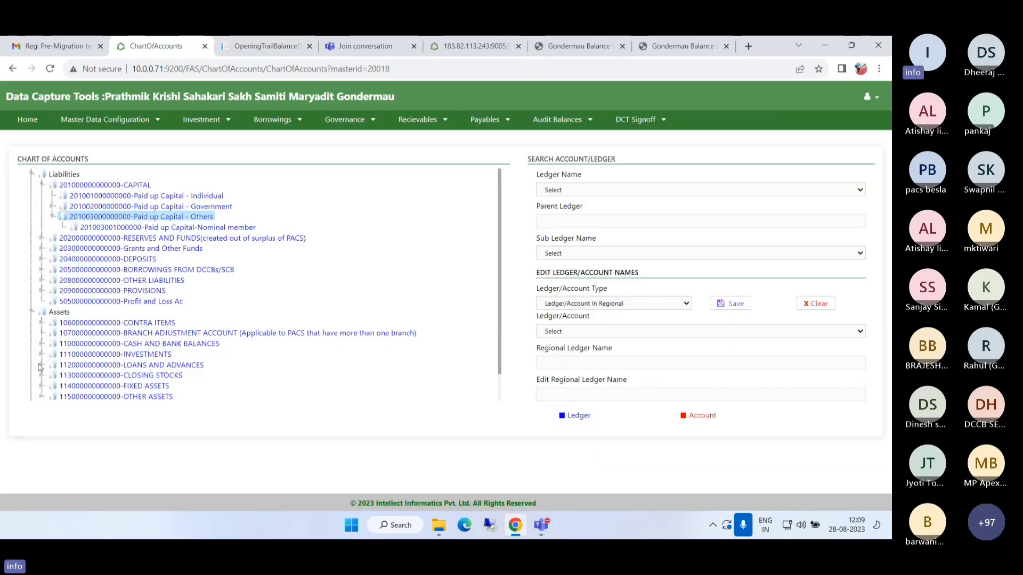
Step: Expand OTHER ASSETS and examine the sub-ledgers under Sundry Debtors for others (Annexure-XVI)
scroll(40, 367, down, 1)
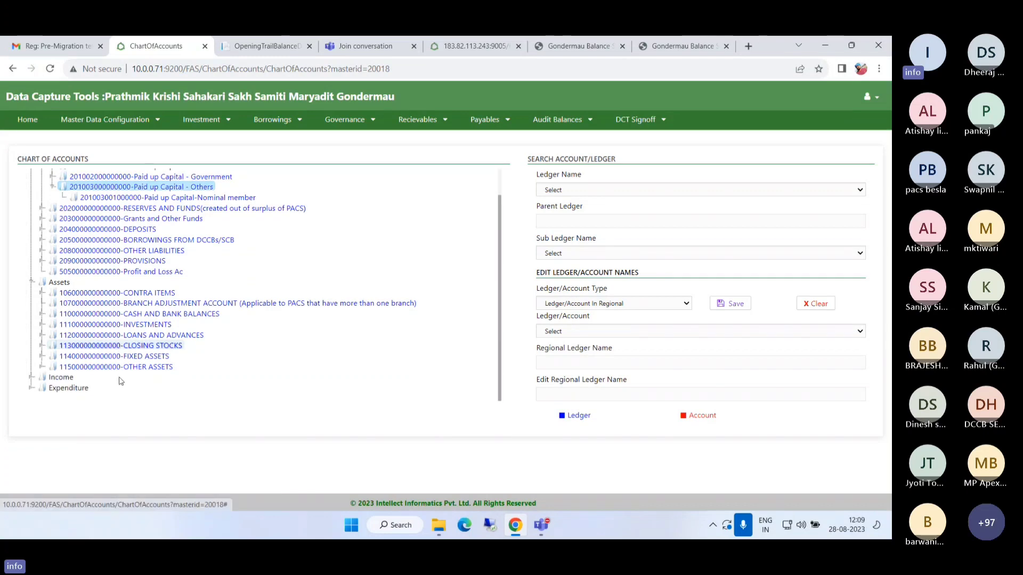
click(41, 367)
scroll(140, 354, down, 4)
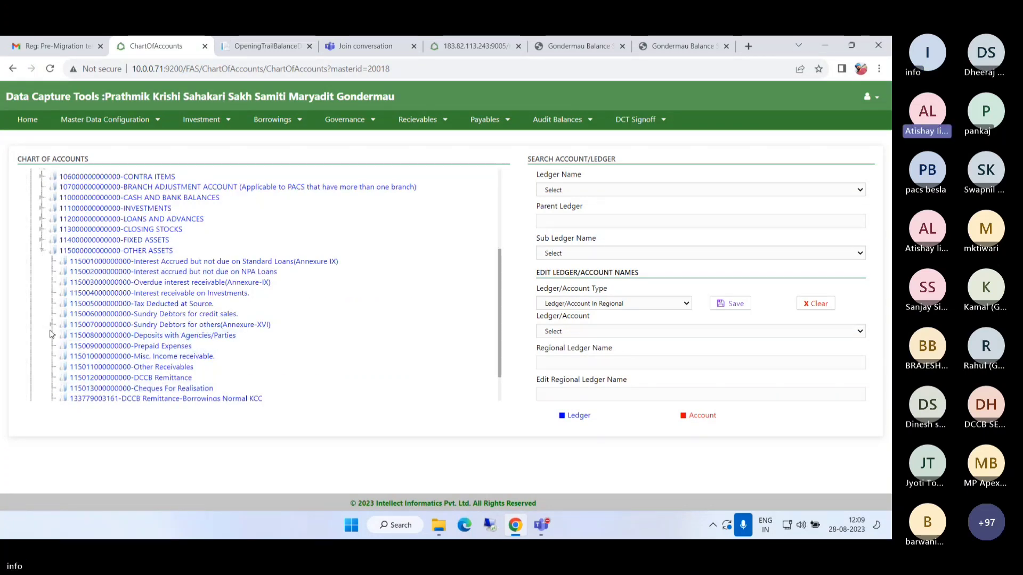
click(195, 326)
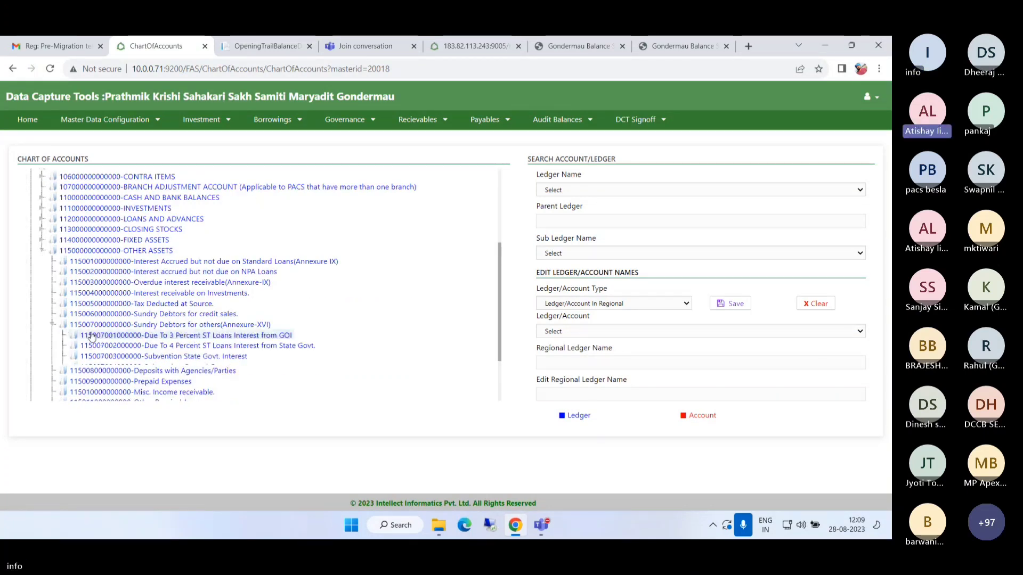
click(196, 331)
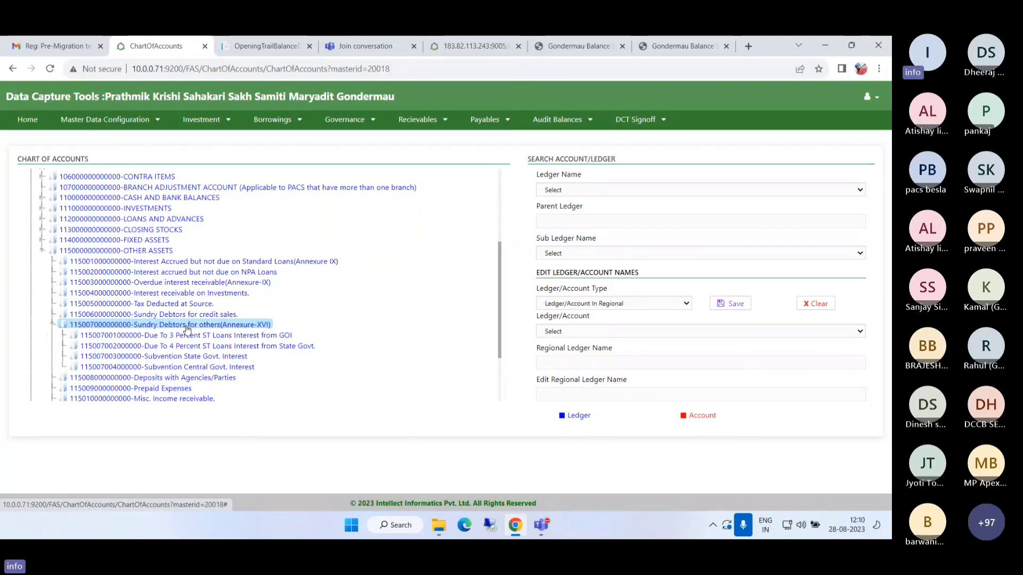
Step: View the account-type form for Paid up Capital - Others with its OB Credit Amount field, and close it without creating an account
scroll(175, 277, up, 3)
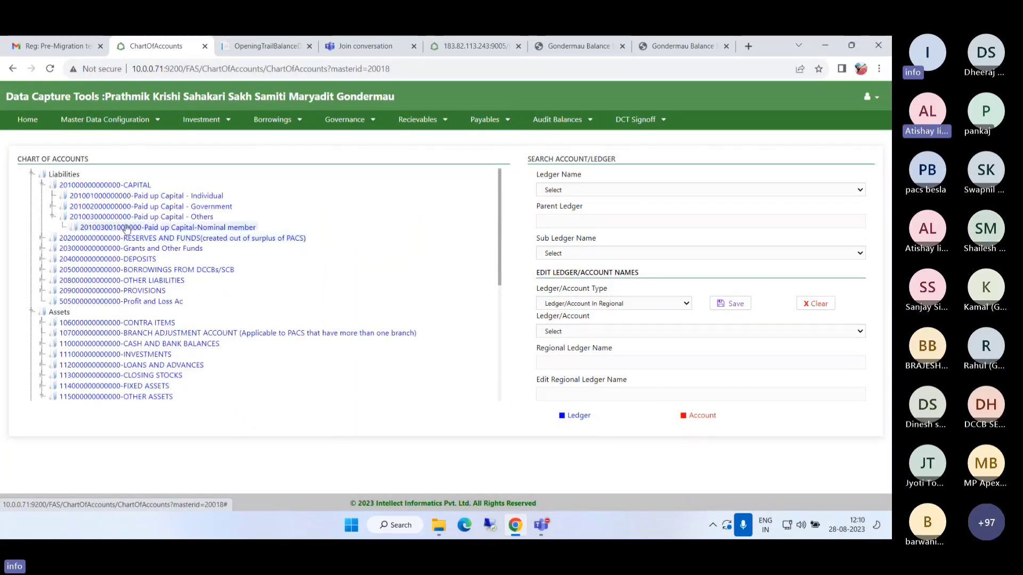
right_click(96, 215)
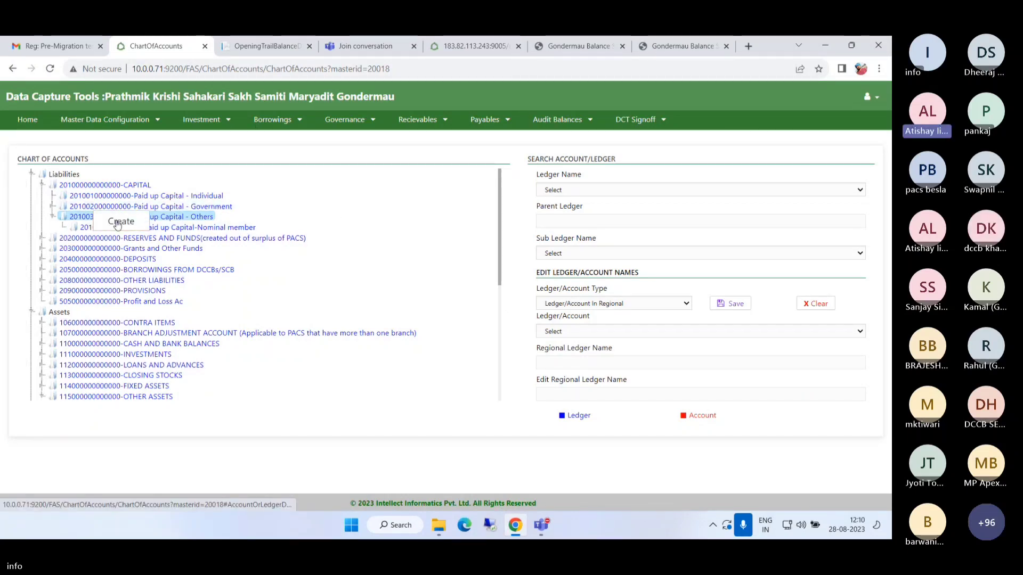
click(117, 223)
click(357, 201)
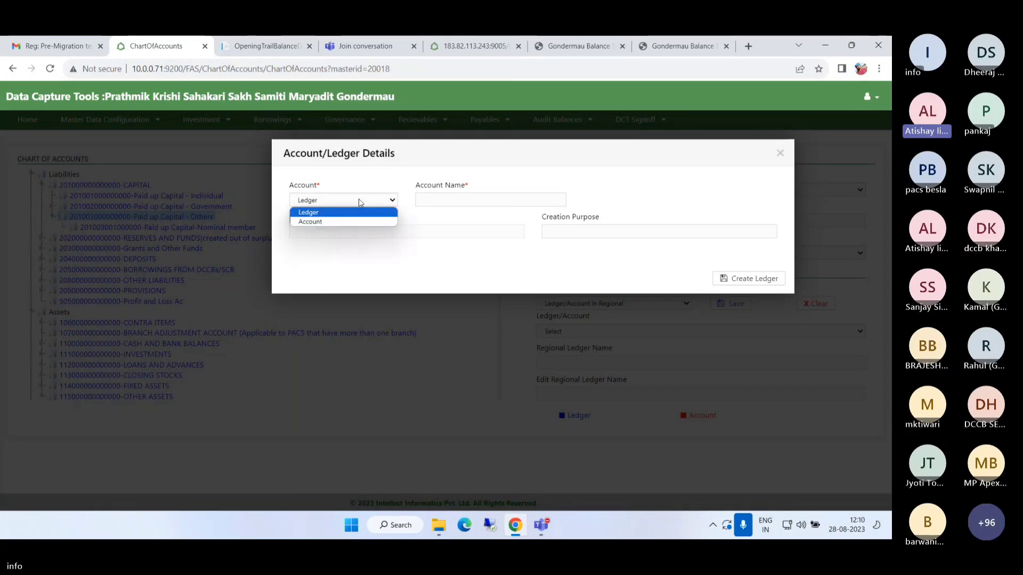
click(345, 221)
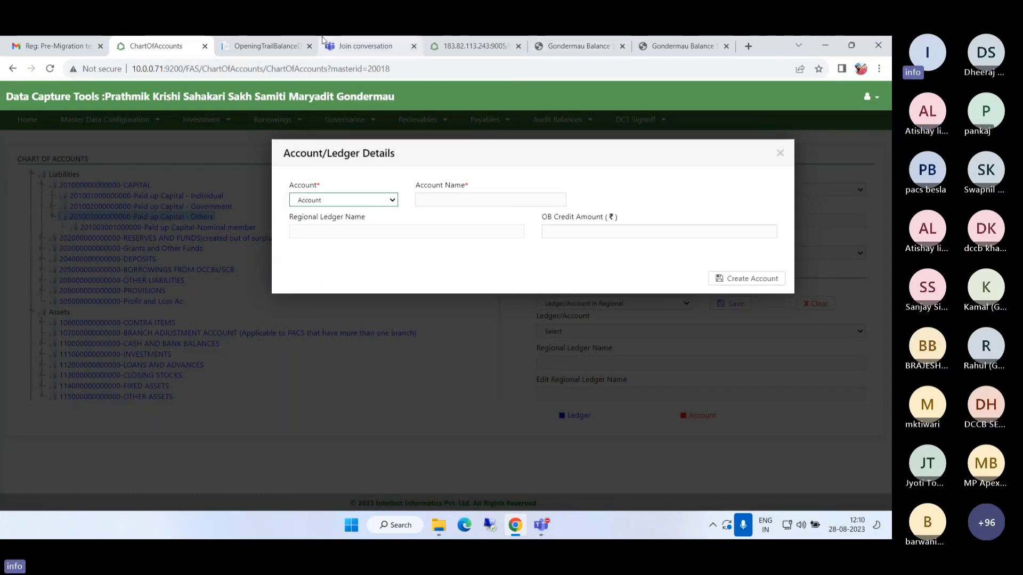
click(777, 155)
Step: Open the module opening balances page under Audit Balances and examine the As Per DCT and As Per Audit/UnAudit columns
click(557, 123)
click(580, 140)
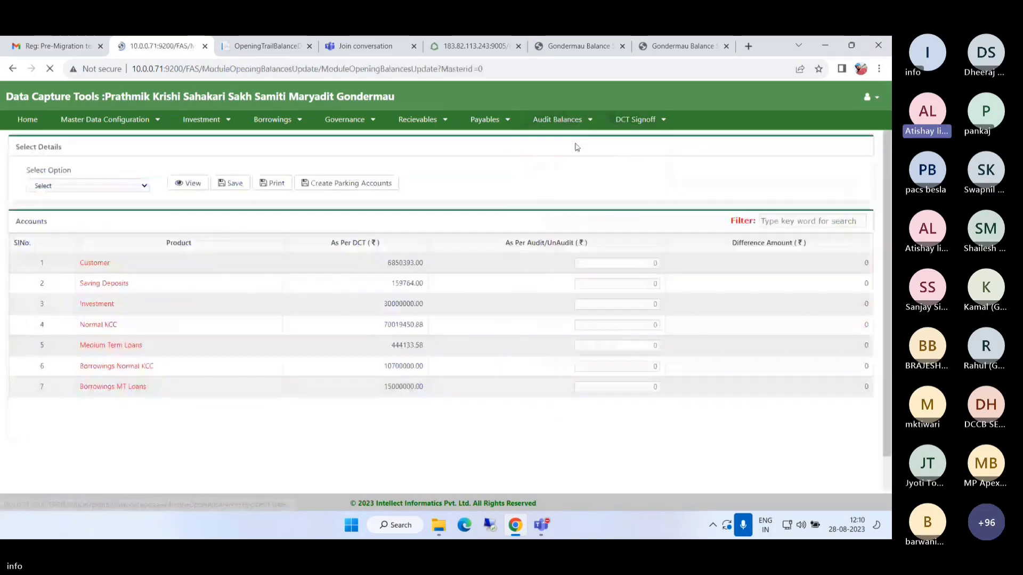
drag(328, 246, 388, 240)
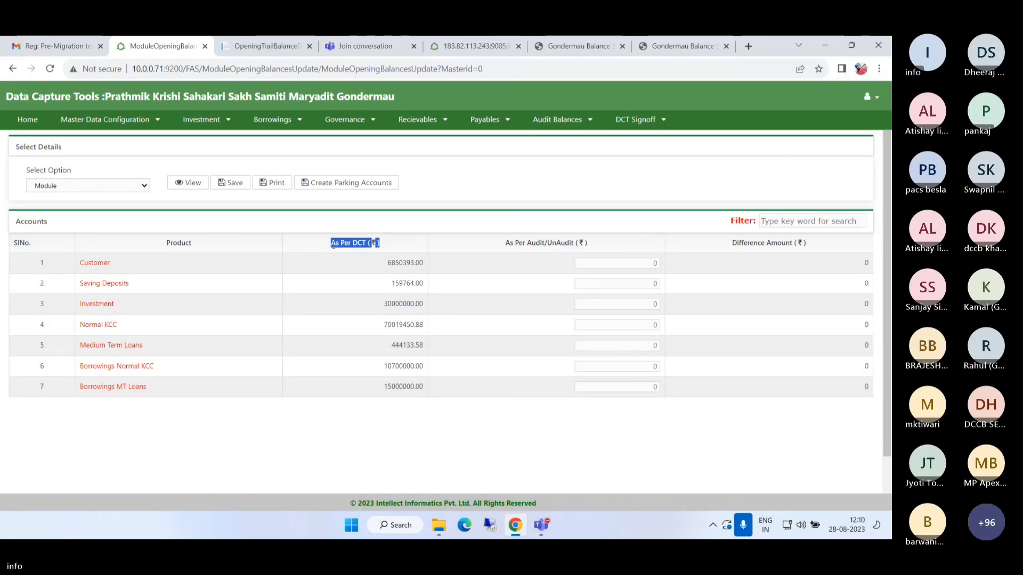
drag(329, 244, 386, 246)
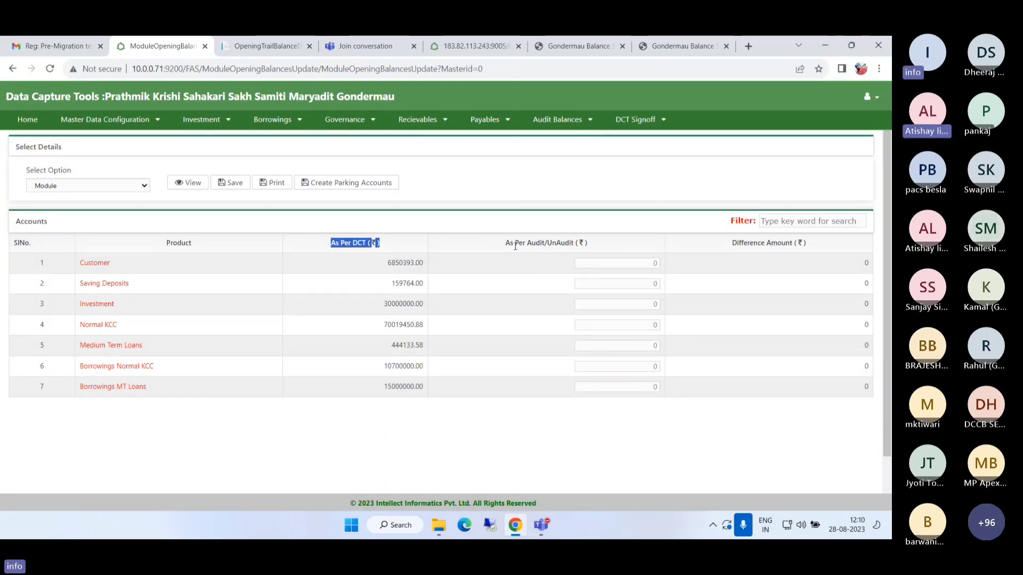
drag(504, 244, 674, 246)
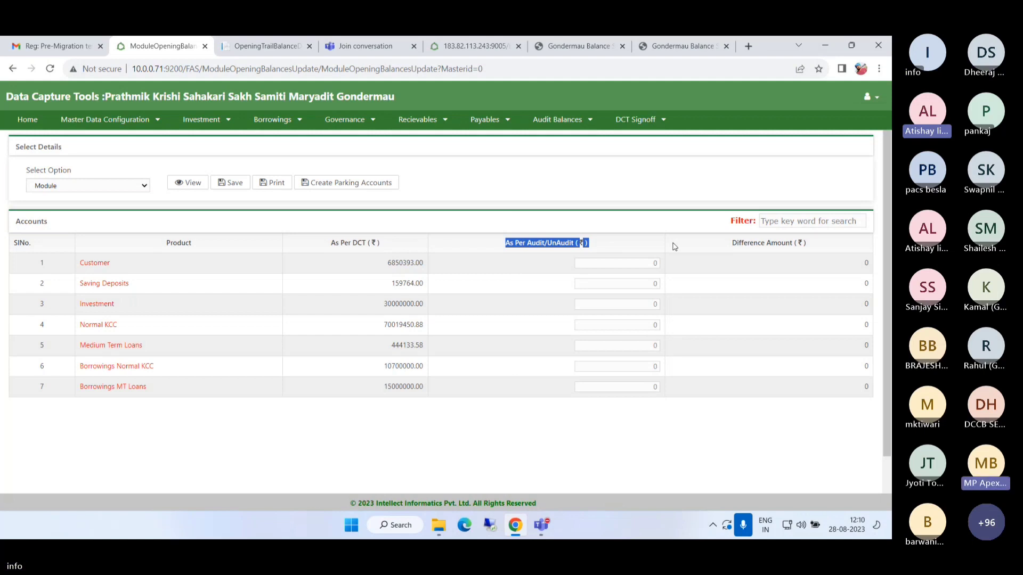
Step: Set the Customer product's As Per Audit/UnAudit amount to the balance sheet's individual share capital, 6771130.00, and save the balances
click(650, 263)
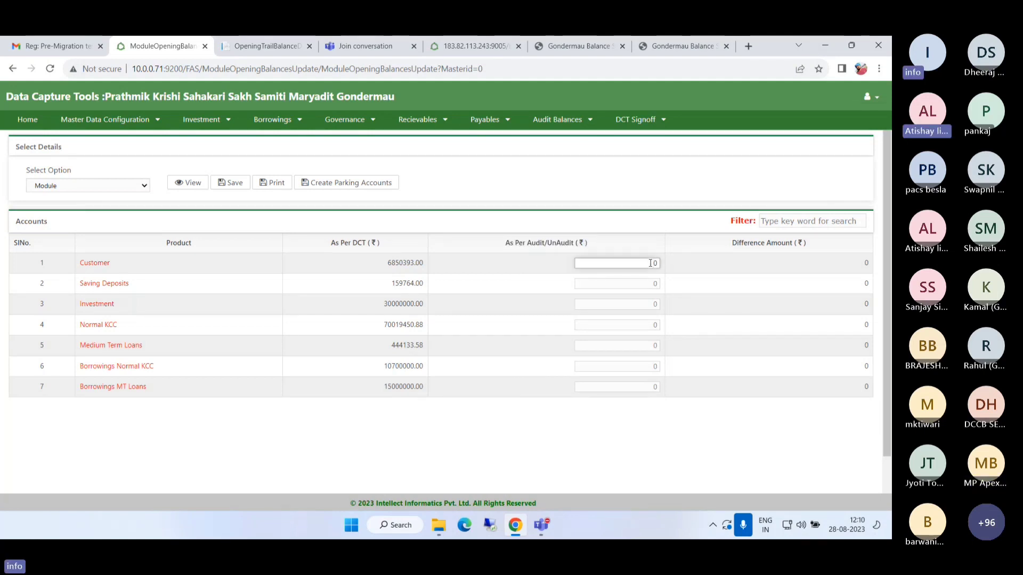
double_click(634, 262)
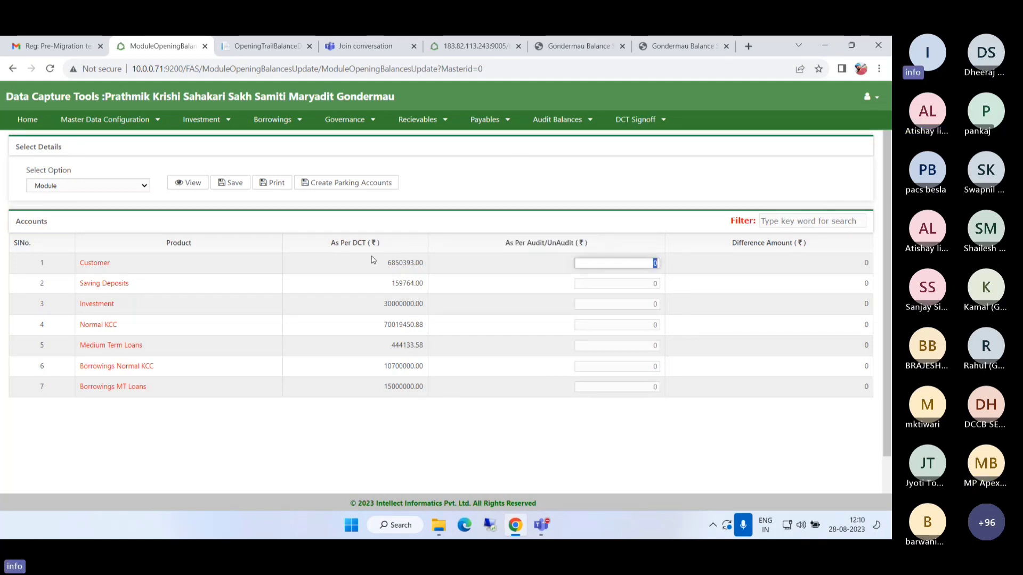
drag(384, 263, 443, 263)
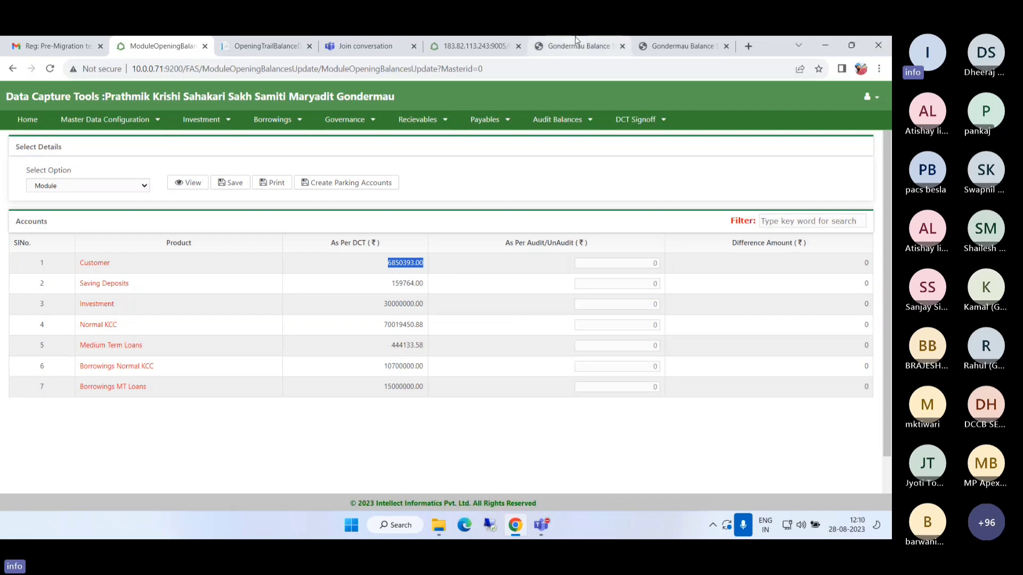
click(679, 46)
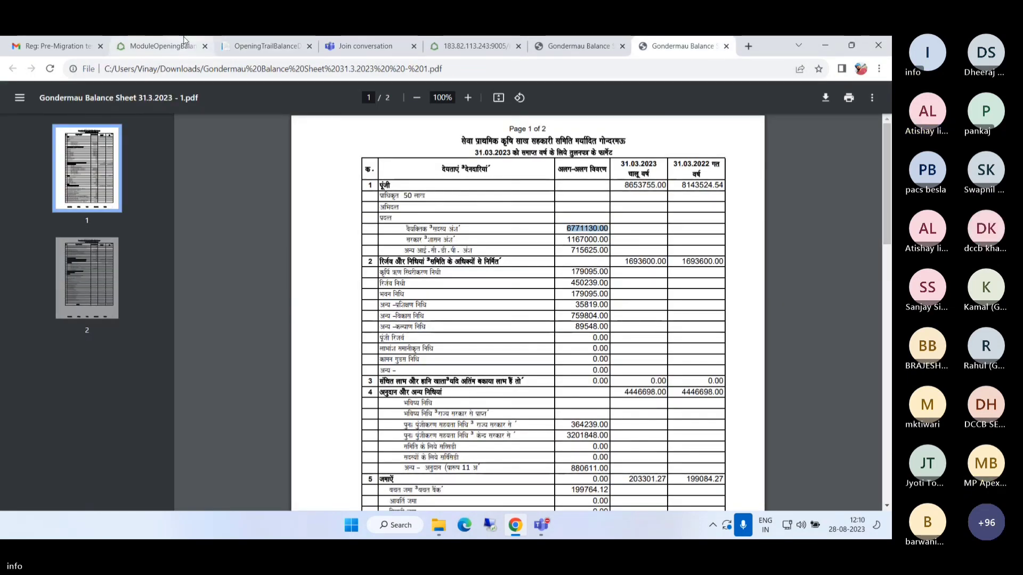
click(184, 40)
click(630, 263)
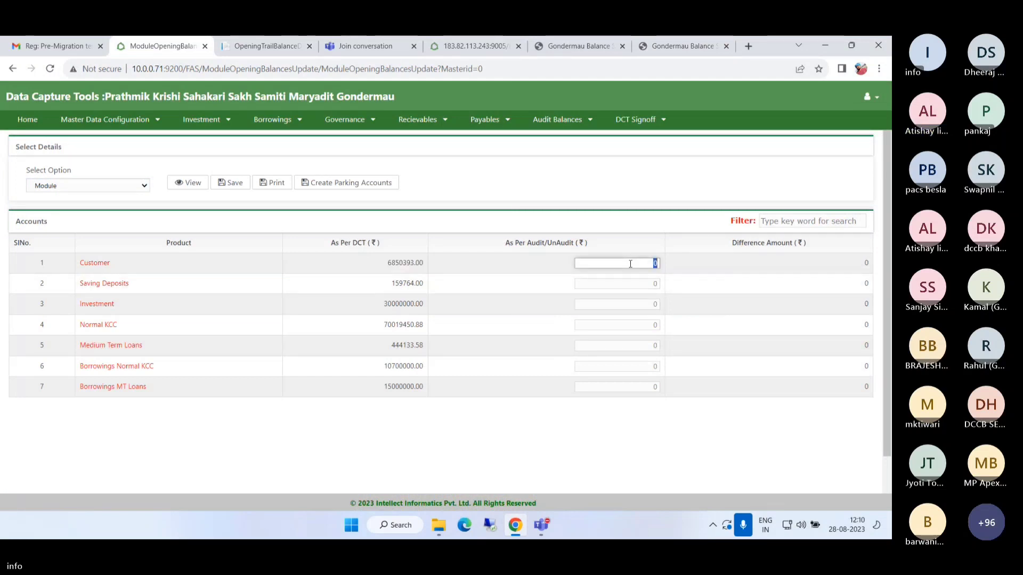
text(6771130.00)
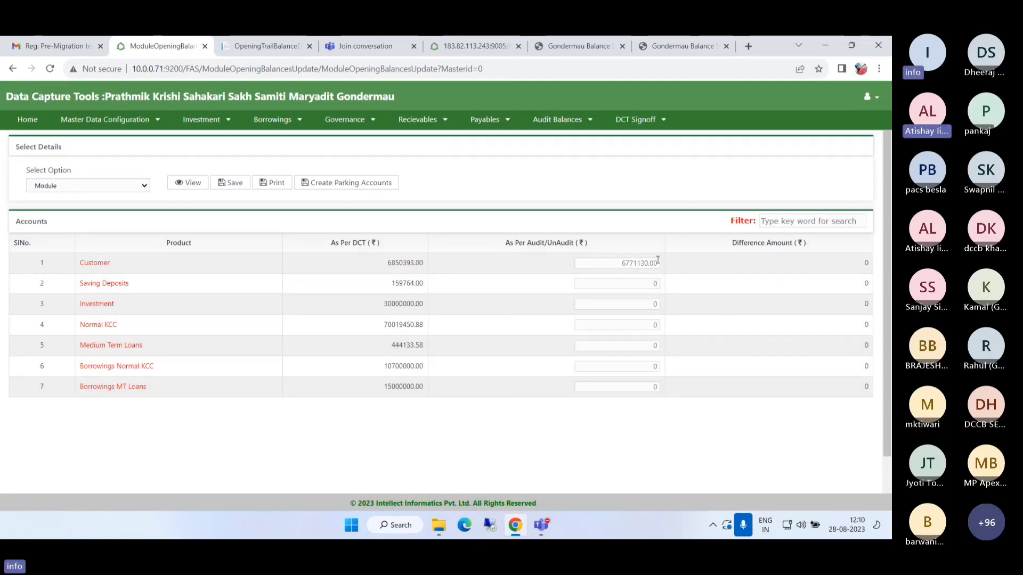
click(231, 183)
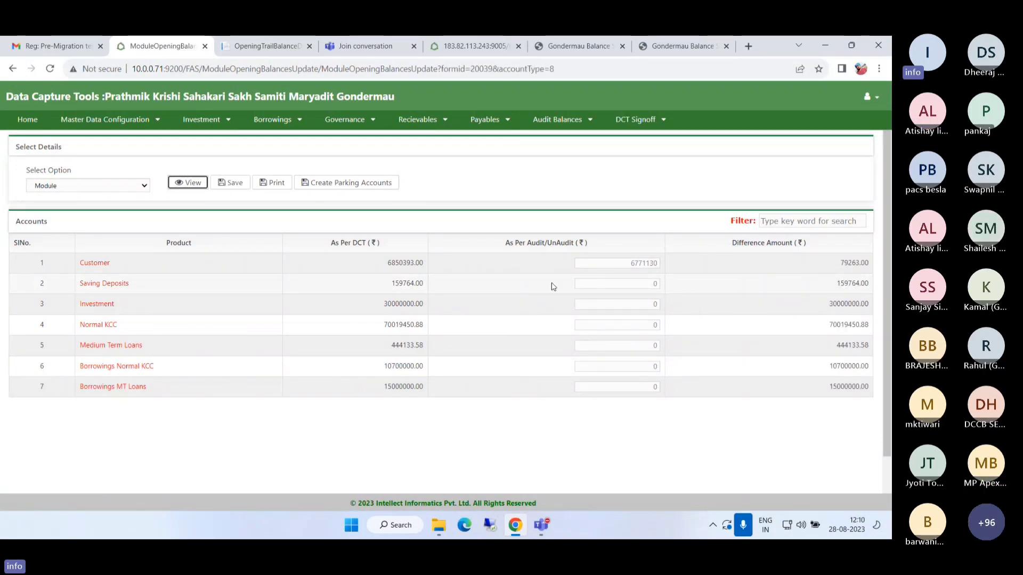
Step: Examine the Customer row's difference amount and locate Chart of Accounts among the FAS master data options
drag(839, 264, 866, 266)
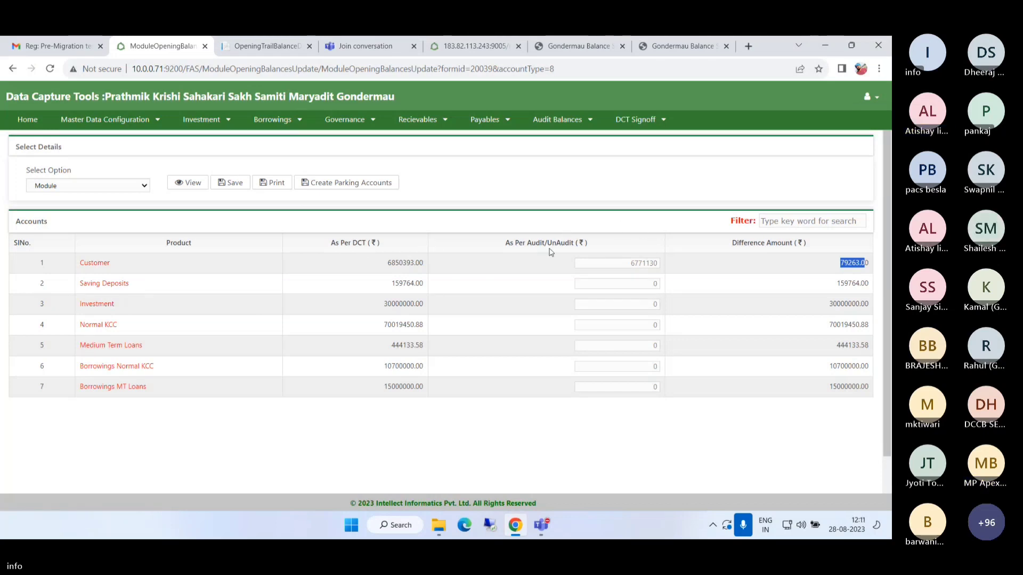
click(99, 119)
mouse_move(95, 171)
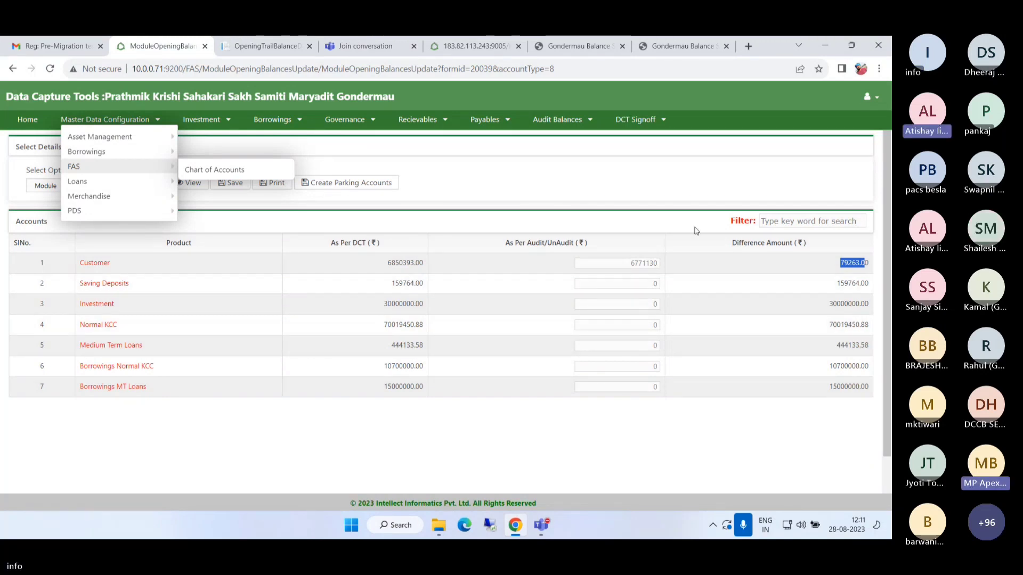
click(660, 217)
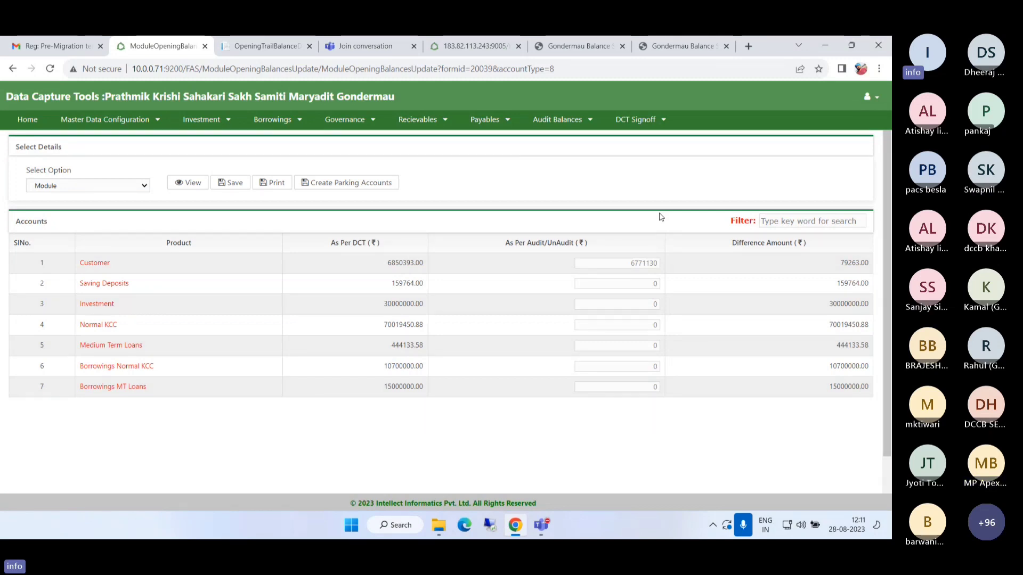
click(95, 122)
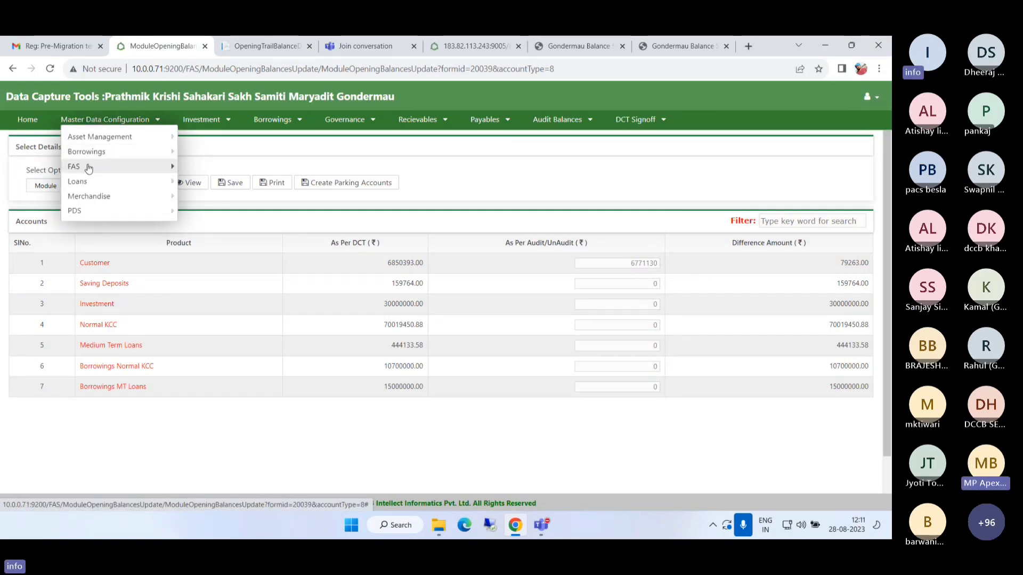
click(89, 168)
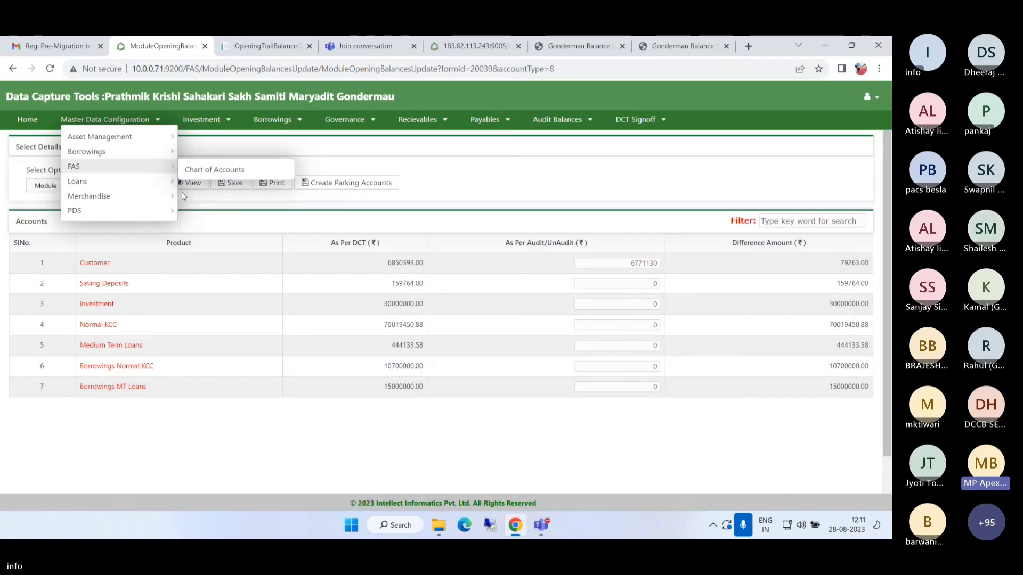
click(436, 238)
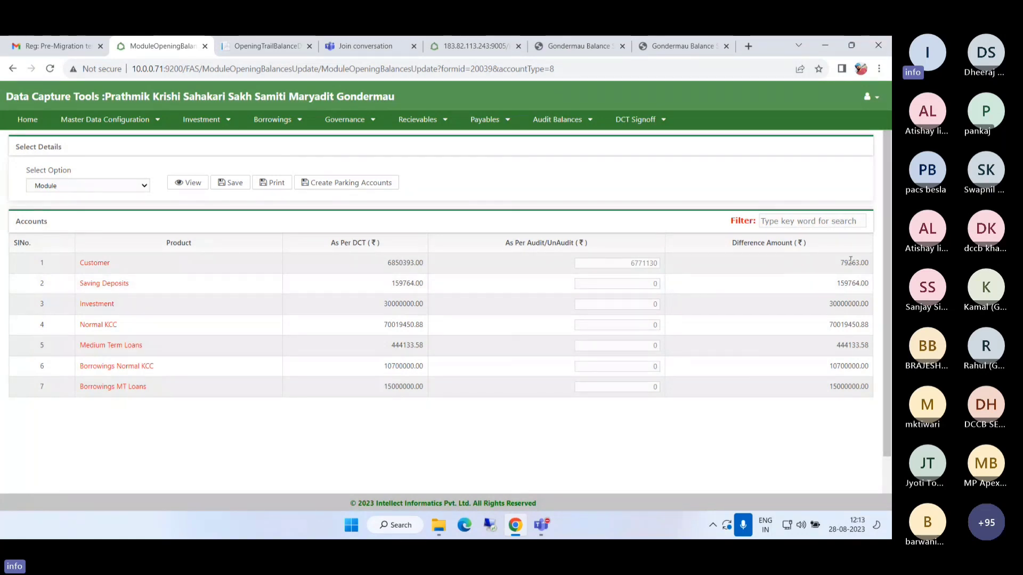
Step: Recheck the Customer row's difference amount and review the liabilities on the audited balance sheet
drag(775, 270, 862, 263)
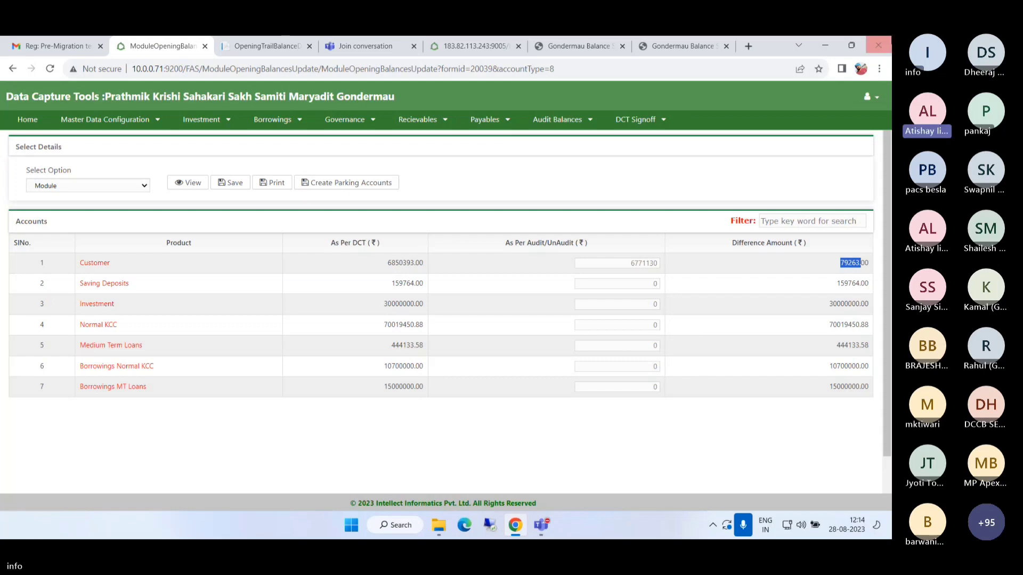
click(666, 42)
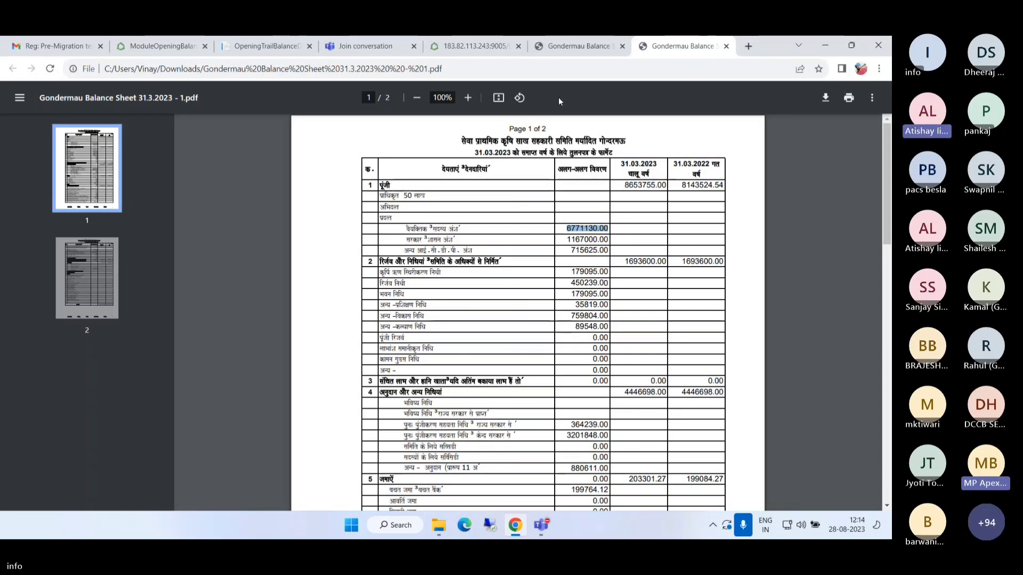
scroll(629, 314, down, 3)
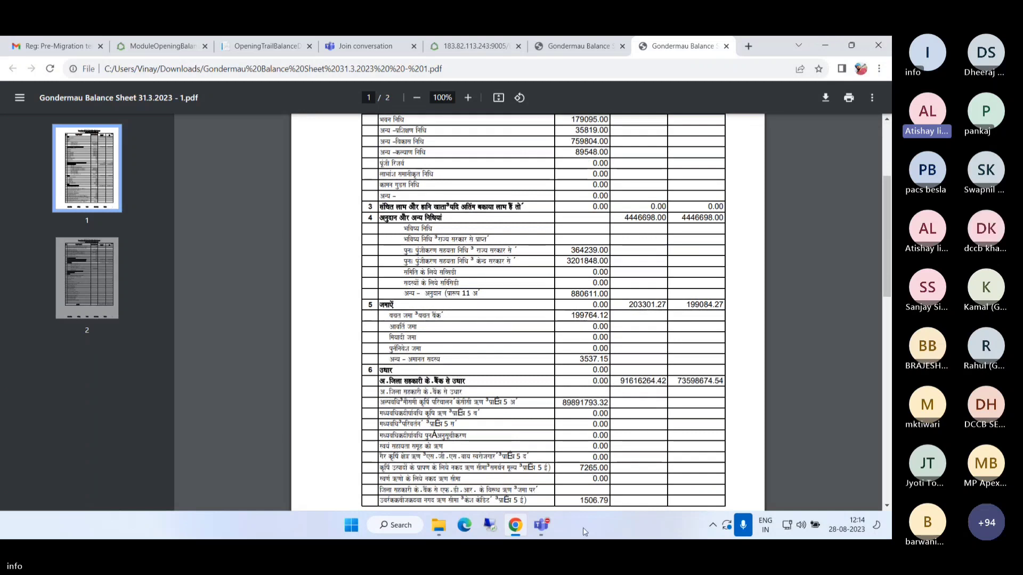
Step: Switch to the Teams meeting, admit all participants waiting in the lobby, and minimize the meeting window
mouse_move(541, 526)
click(637, 418)
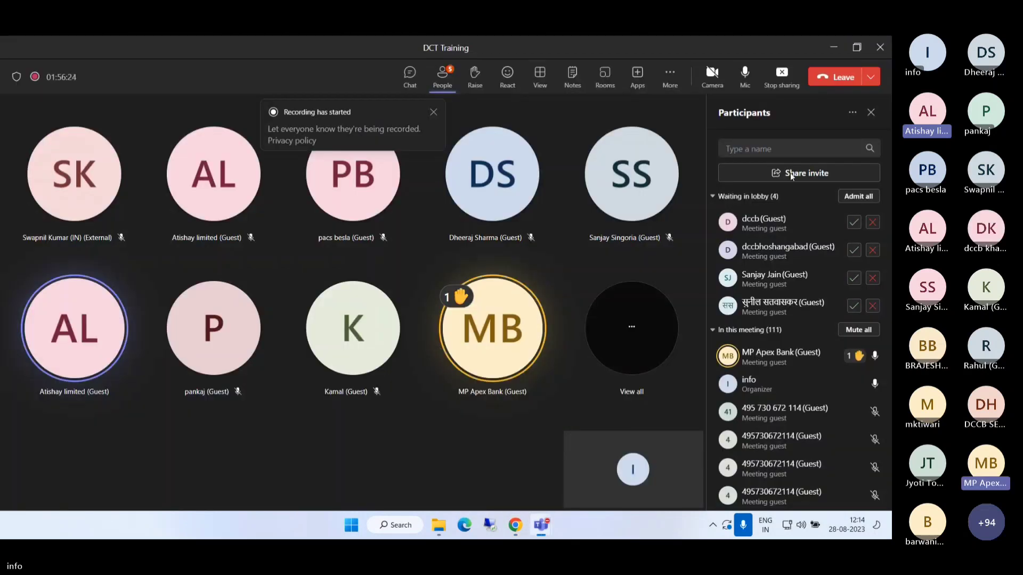
click(858, 196)
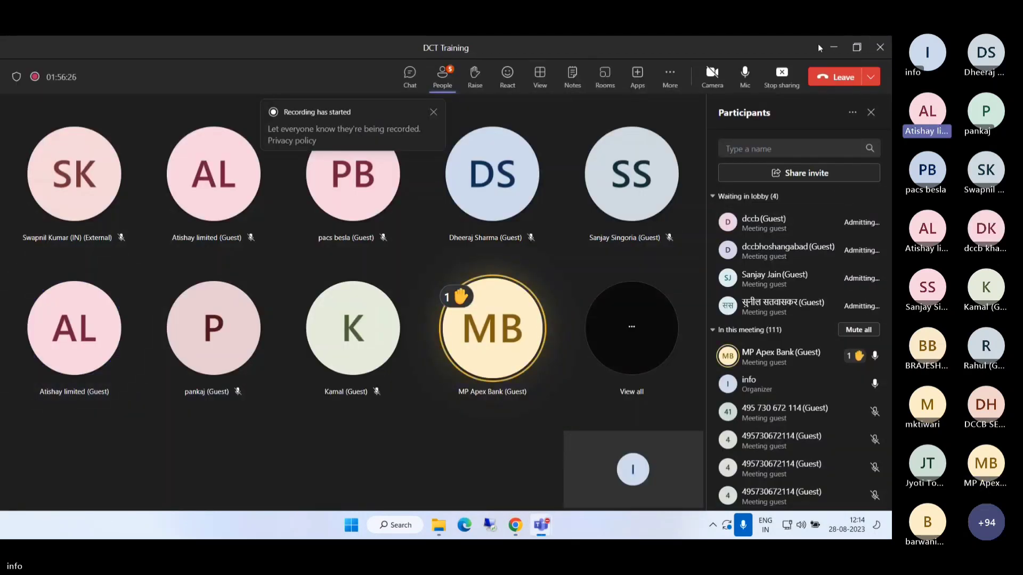
click(833, 47)
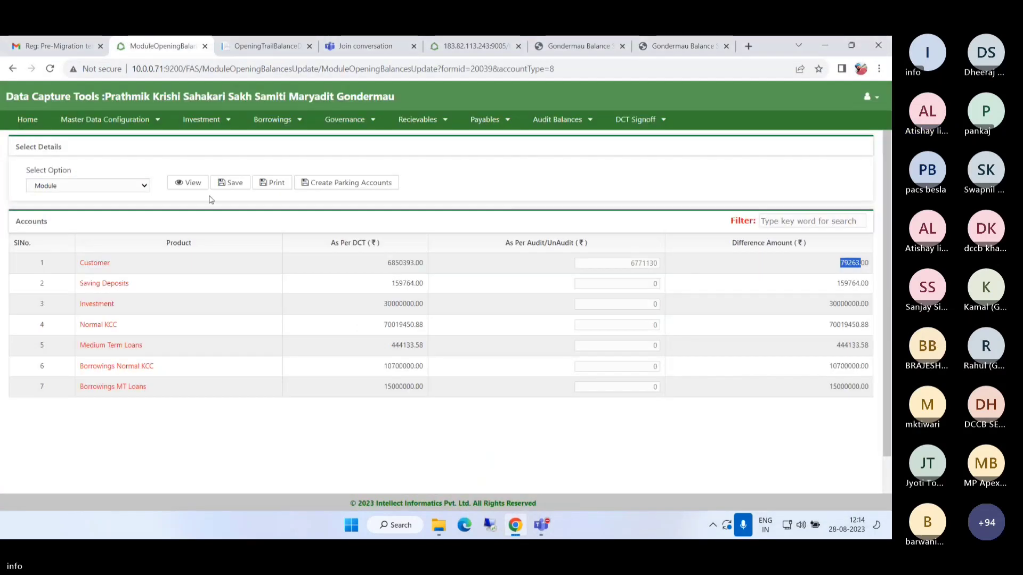
Step: Return to the Data Capture Tools home page and open the FAS Chart of Accounts
click(160, 46)
click(33, 122)
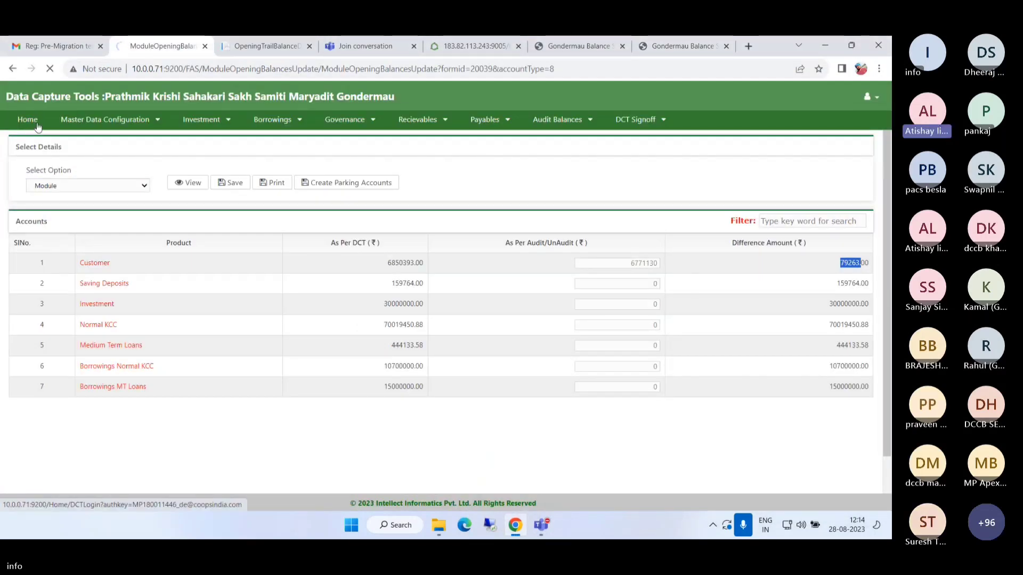
click(109, 121)
mouse_move(78, 166)
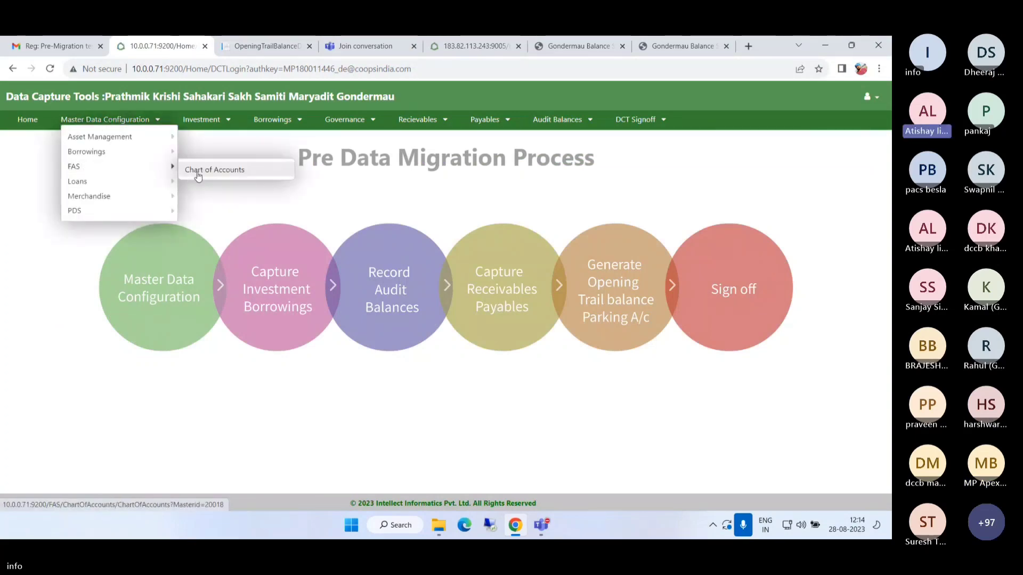
click(196, 172)
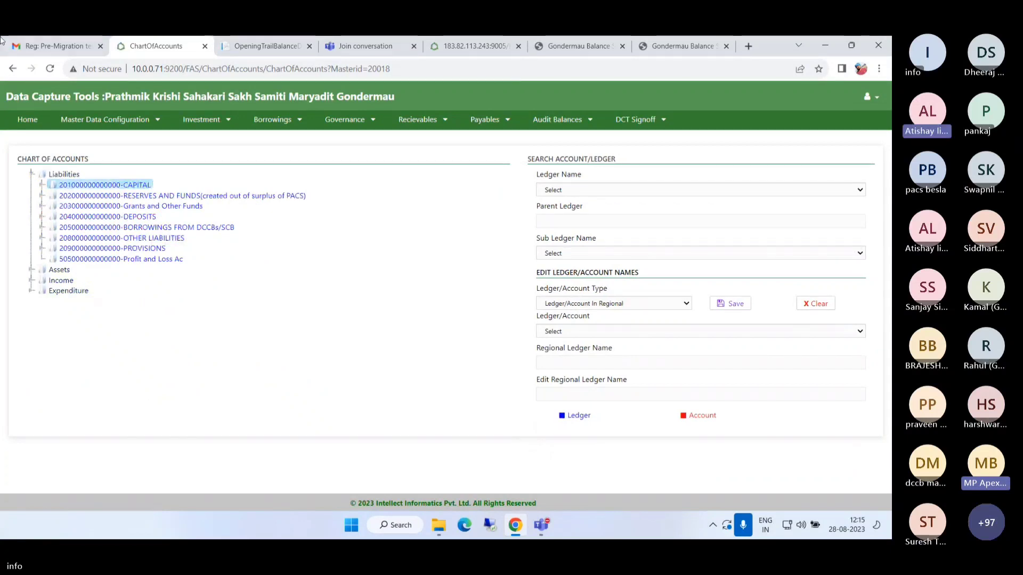
Step: Compare the reserve funds on the balance sheet with the ledgers under RESERVES AND FUNDS, collapsing that group again
click(667, 40)
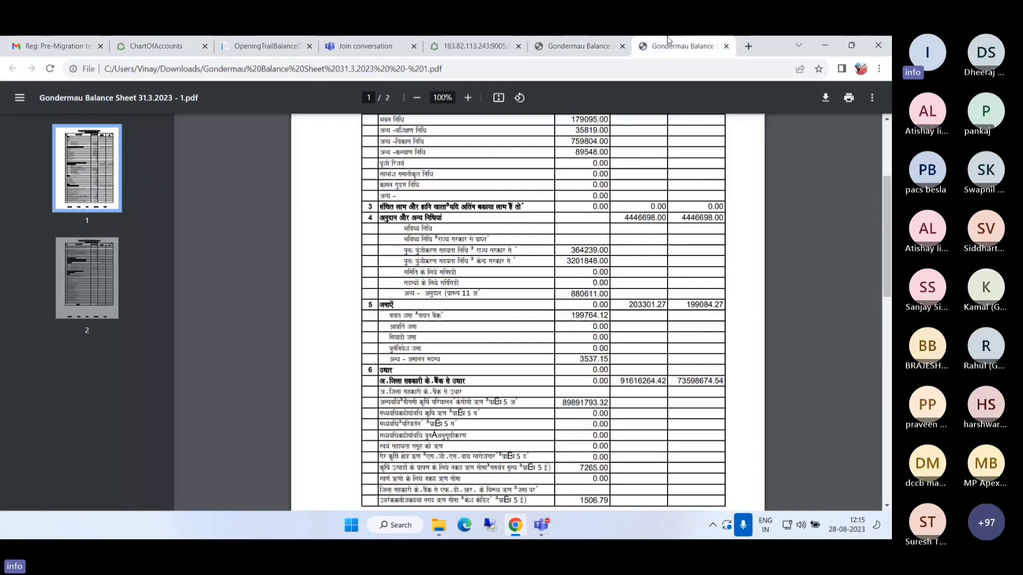
scroll(600, 163, up, 4)
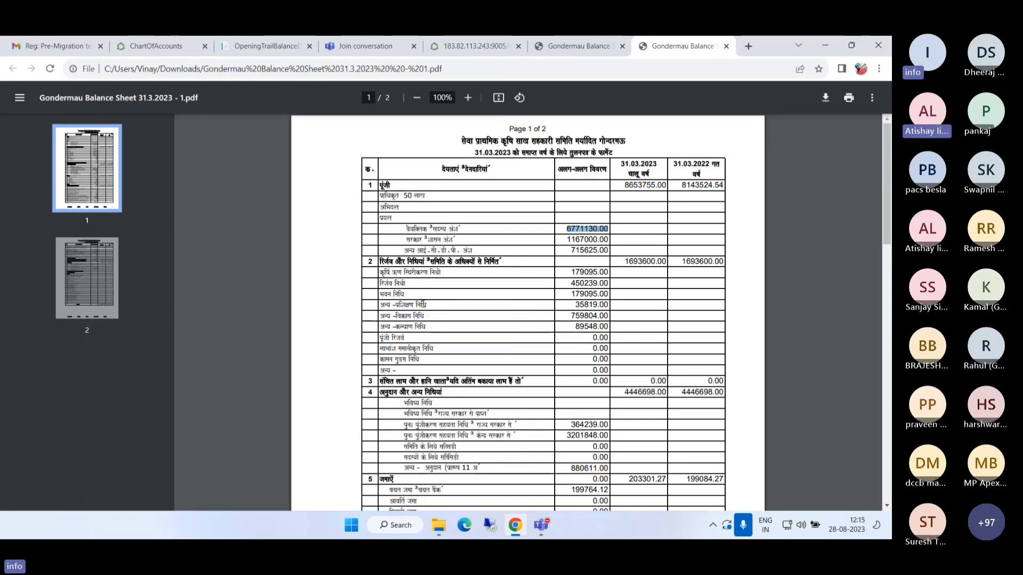
click(155, 46)
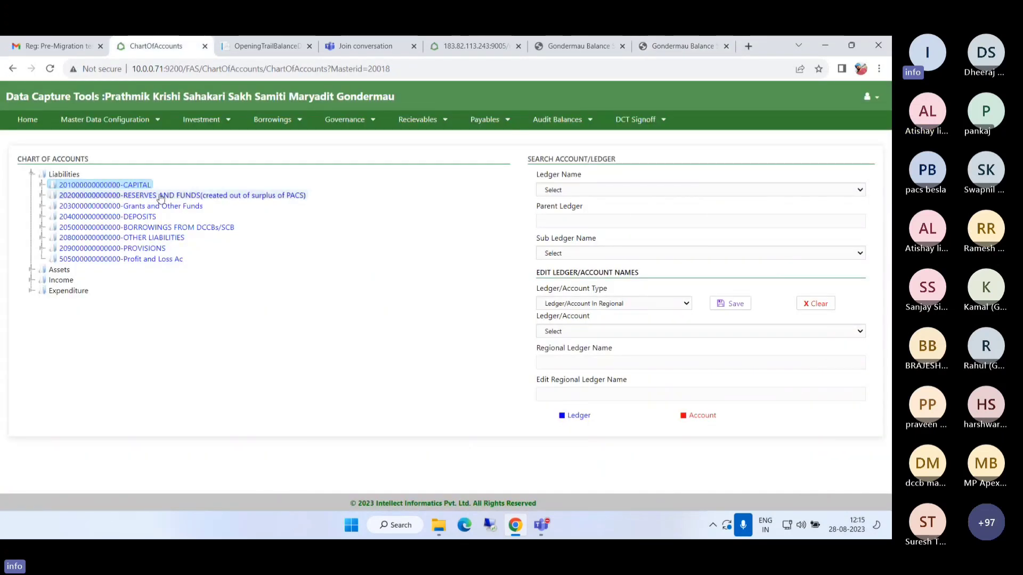
click(42, 196)
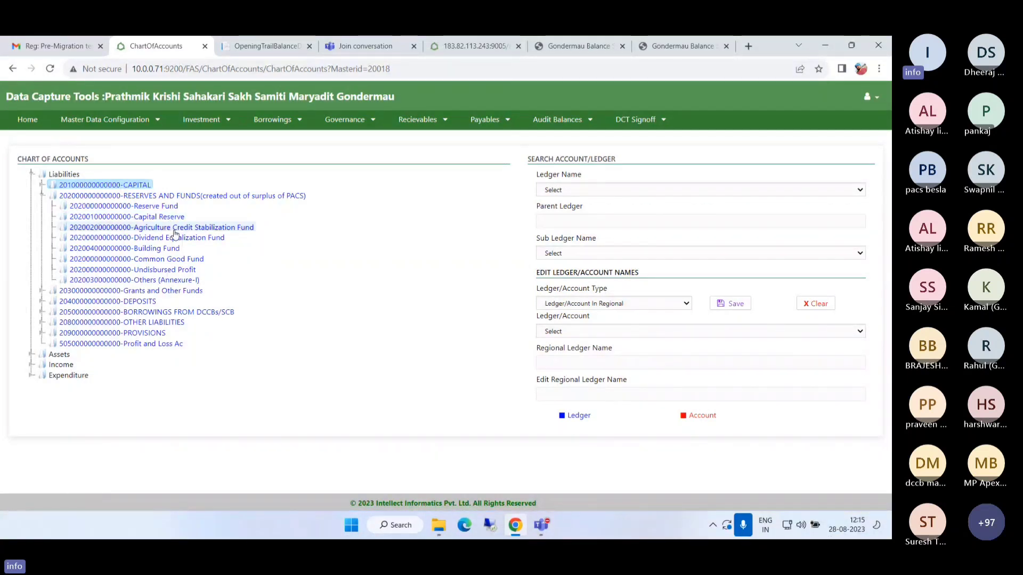
click(44, 196)
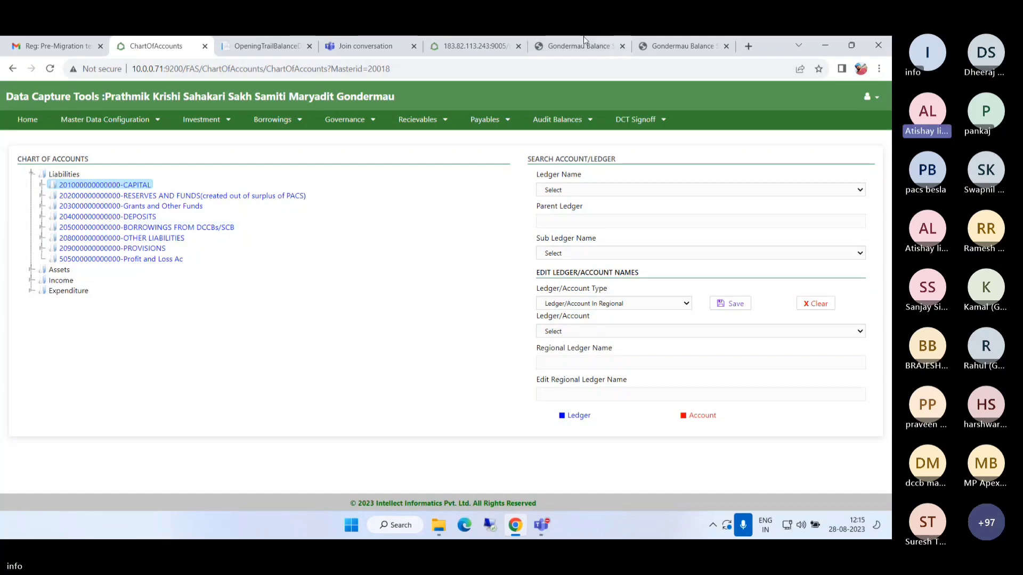
Step: Compare the balance sheet liabilities with the ledgers under OTHER LIABILITIES, including Sundry Creditors and Other Liabilities(Annexure-V), and collapse the group again
click(665, 42)
scroll(496, 234, down, 6)
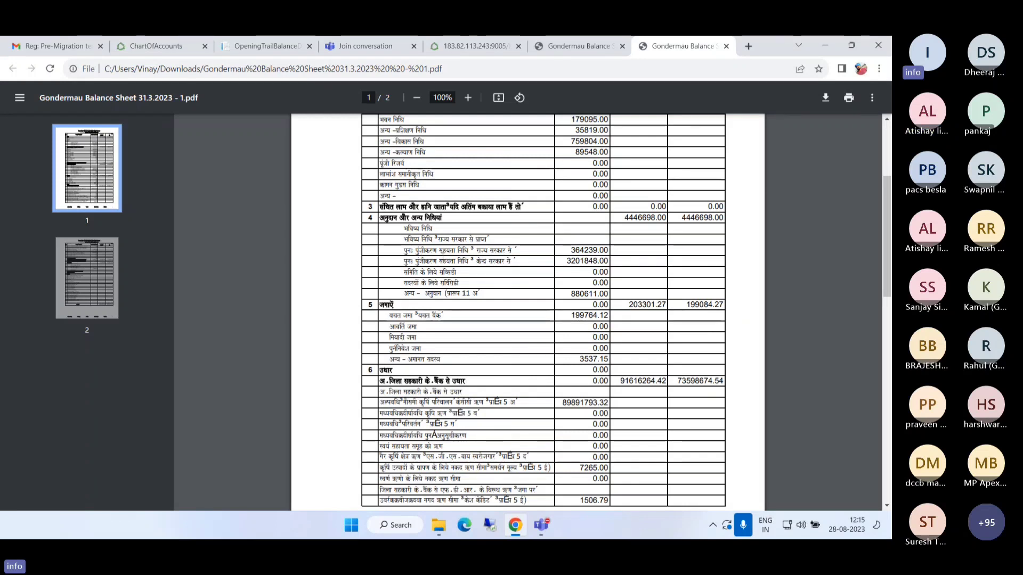
click(156, 46)
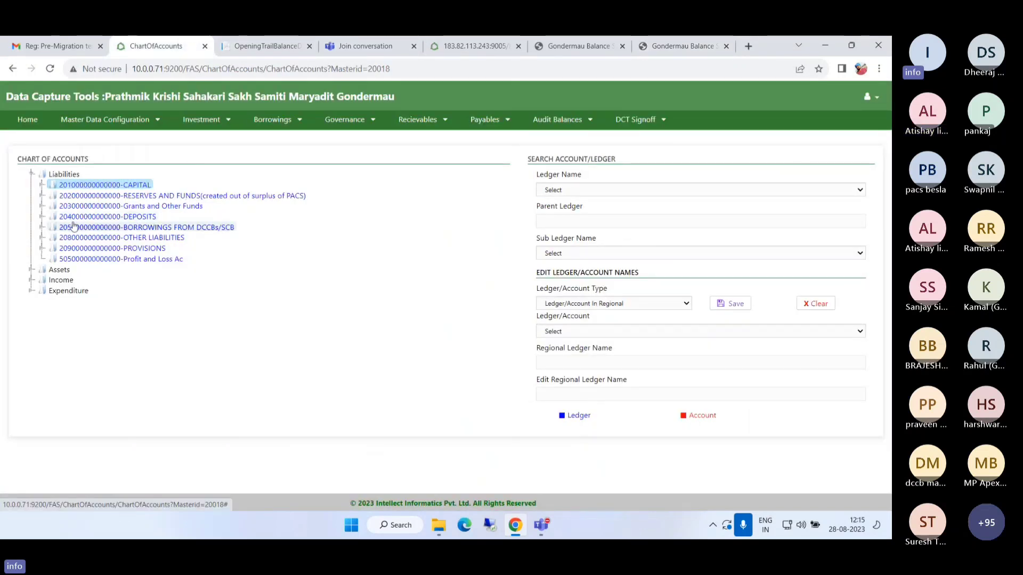
click(42, 238)
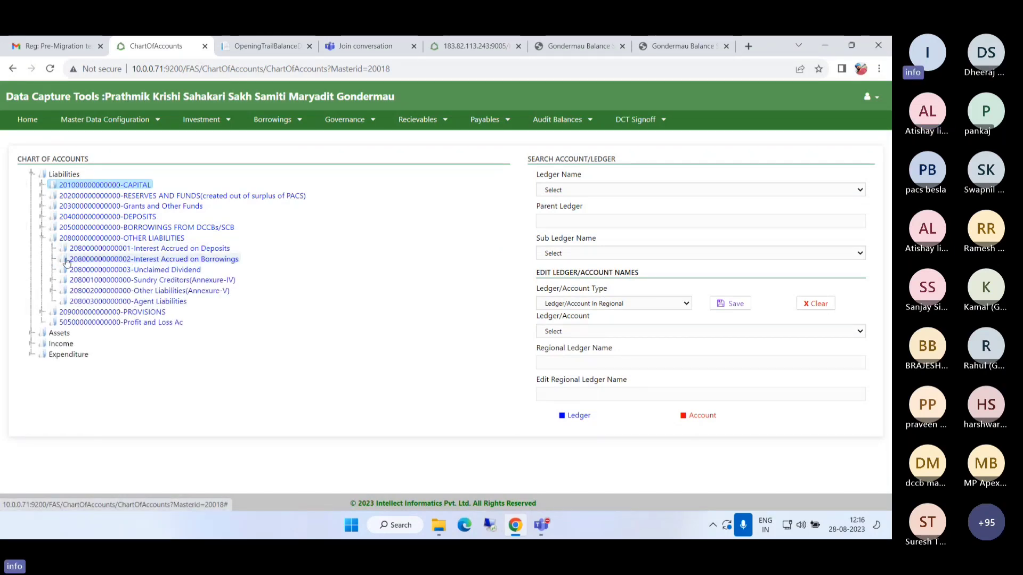
click(53, 290)
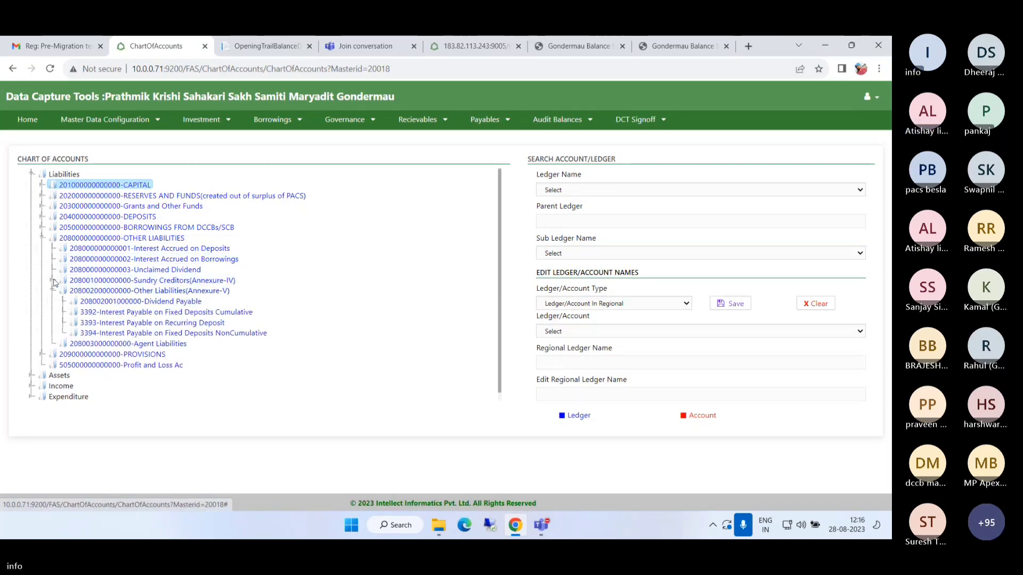
click(53, 281)
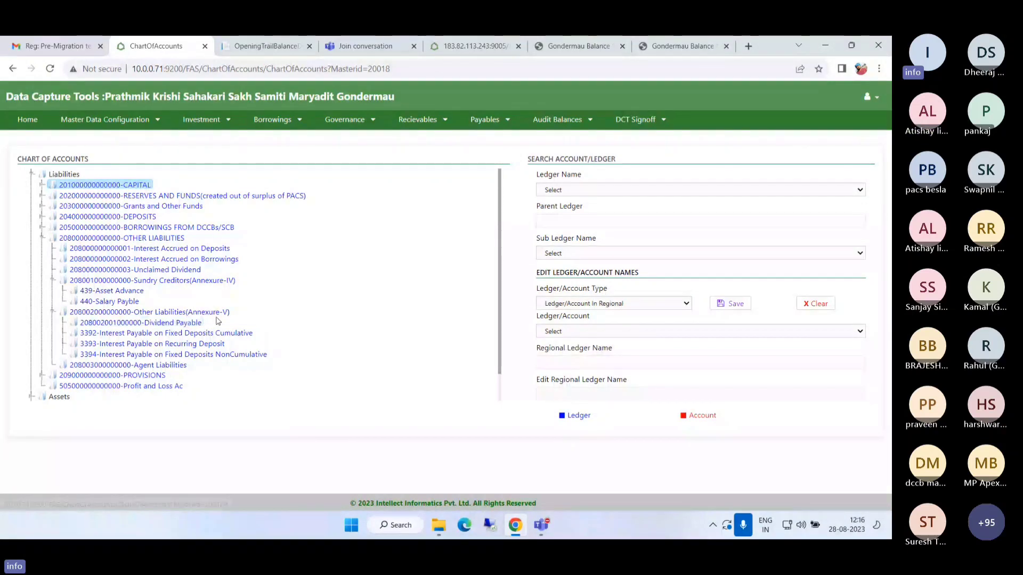
click(679, 46)
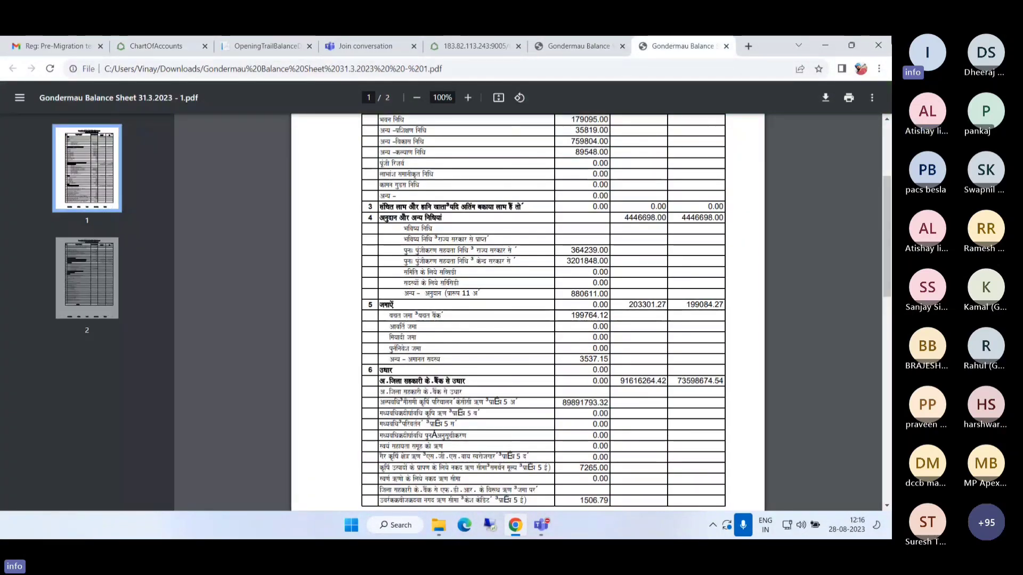
click(155, 46)
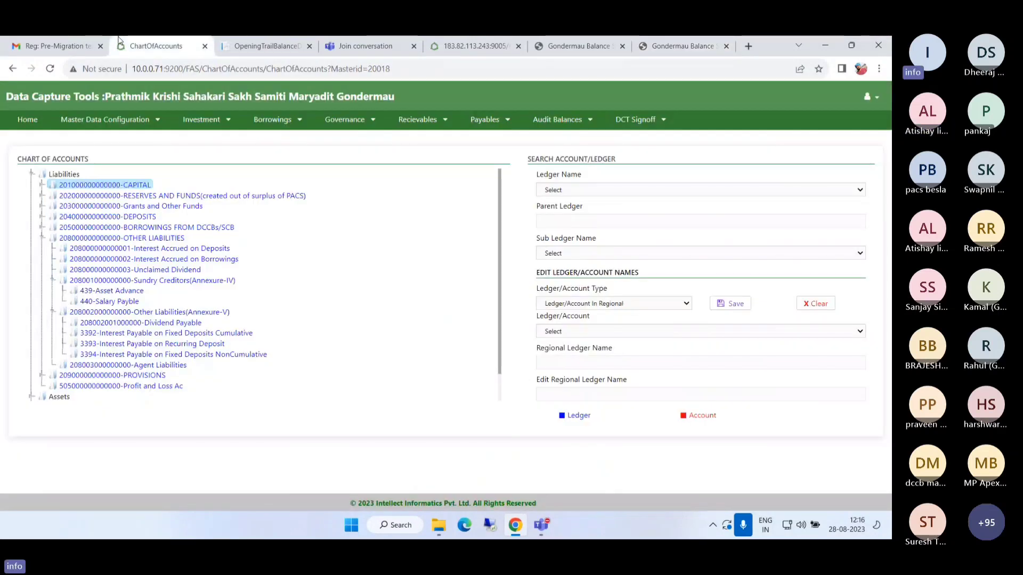
click(42, 238)
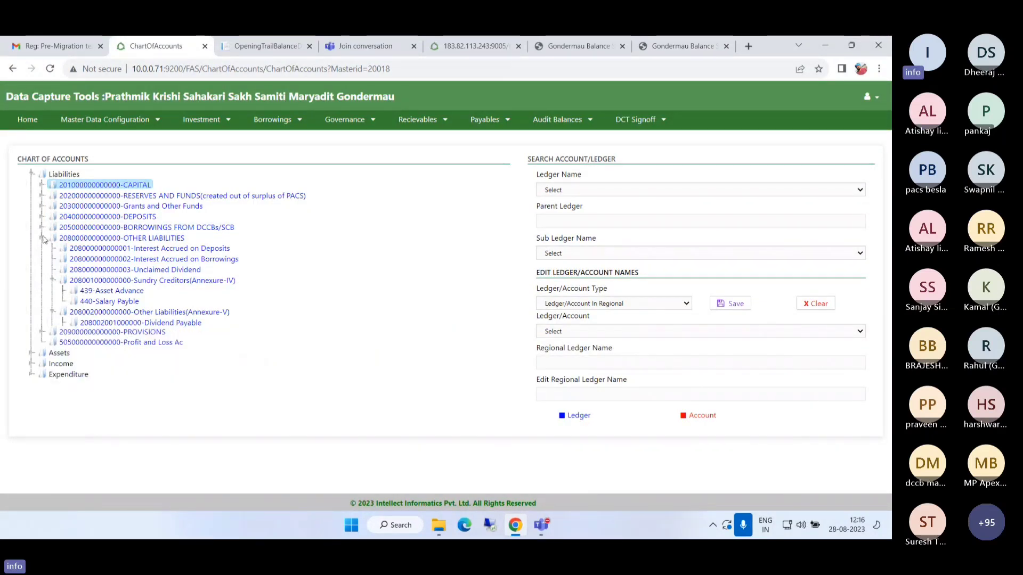
Step: Review the opening credit balance of the Paid of capital GOVT account under CAPITAL, closing its details and collapsing the group
key(Right)
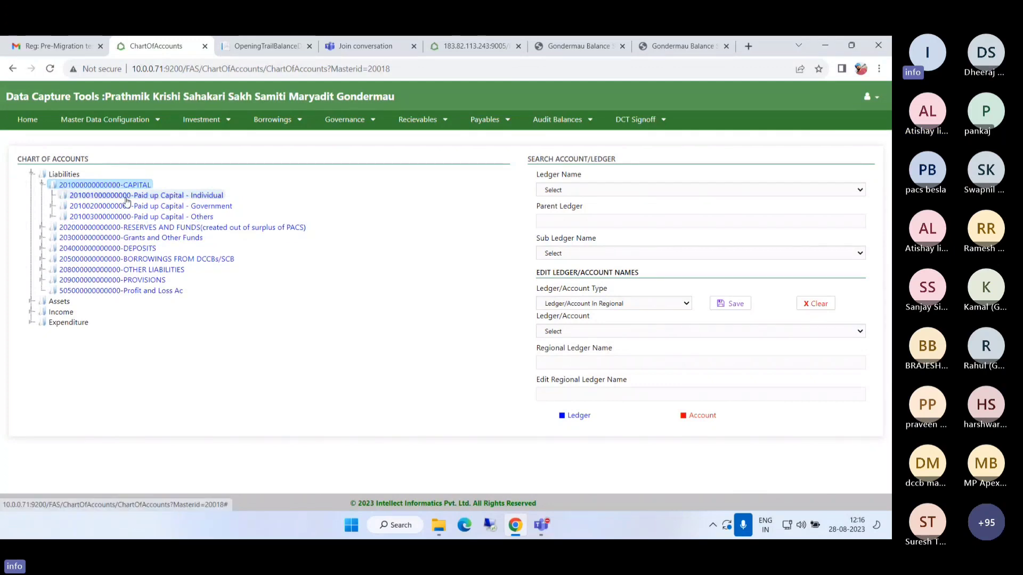
key(Down)
click(155, 208)
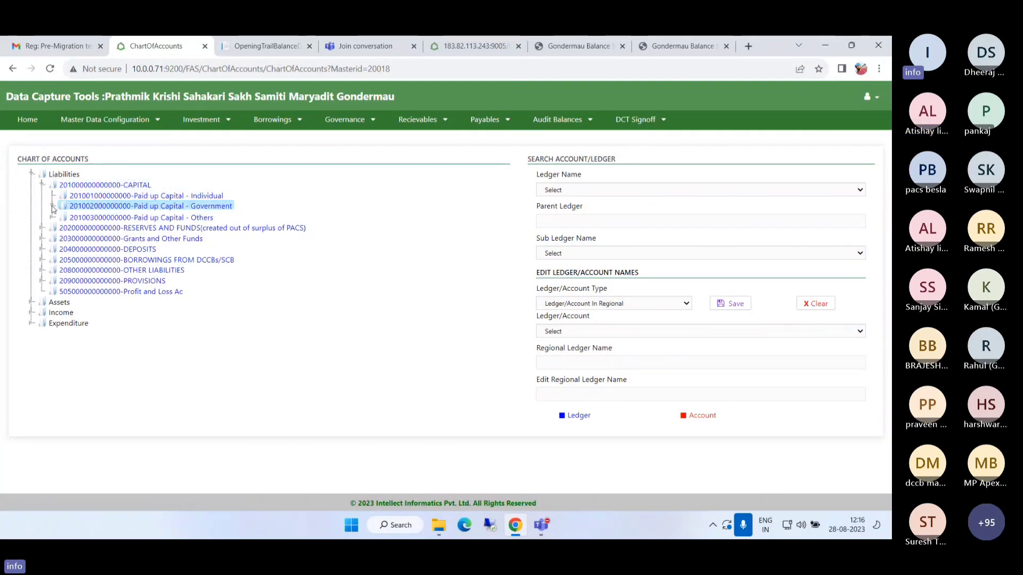
click(52, 206)
right_click(188, 217)
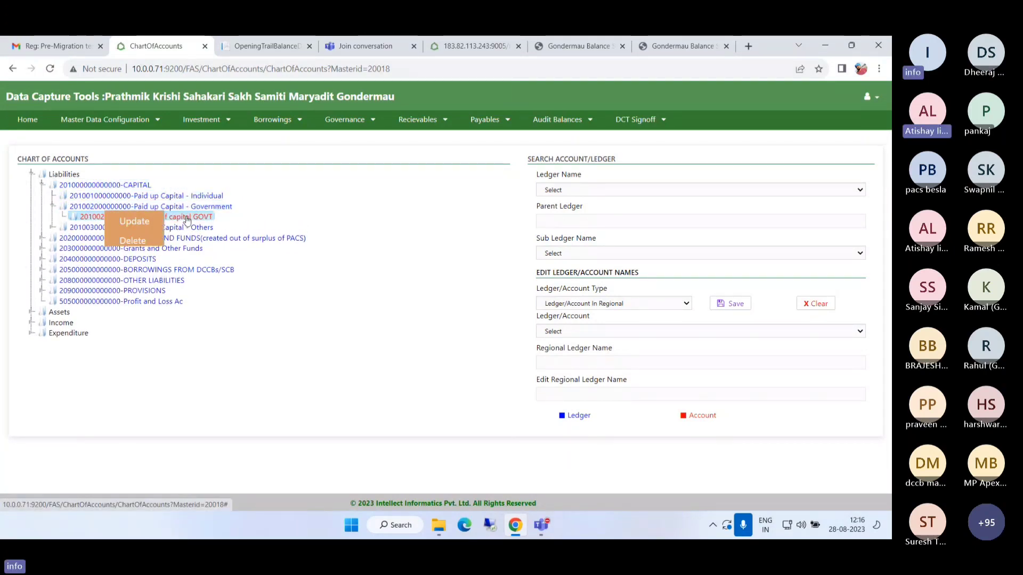
click(137, 238)
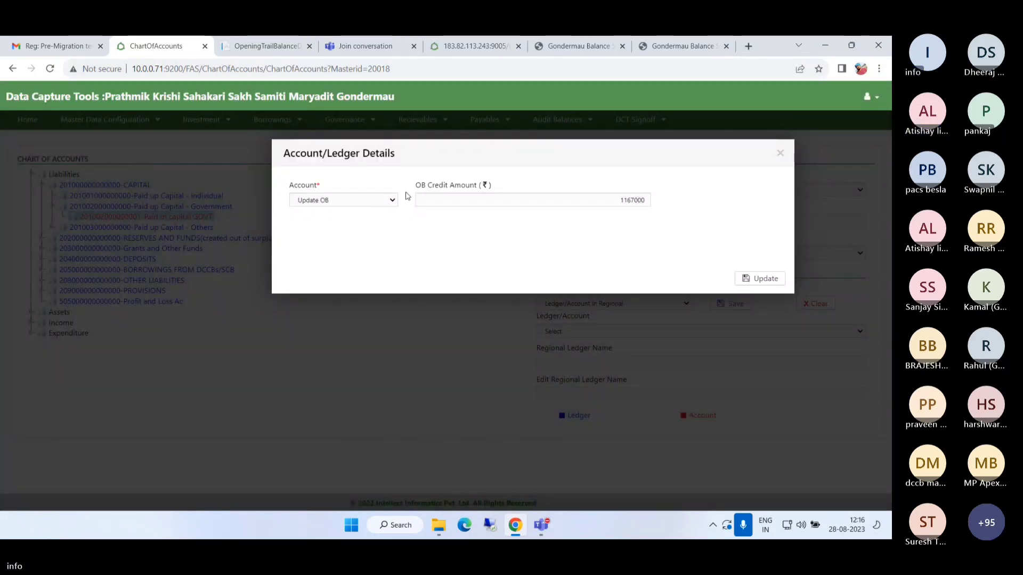
drag(417, 185, 489, 185)
click(781, 154)
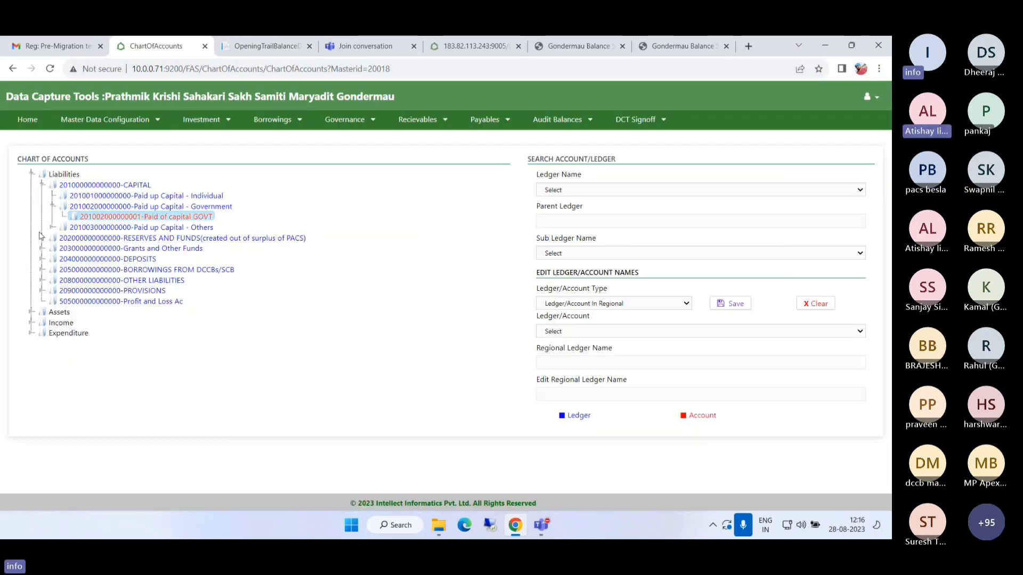
click(42, 185)
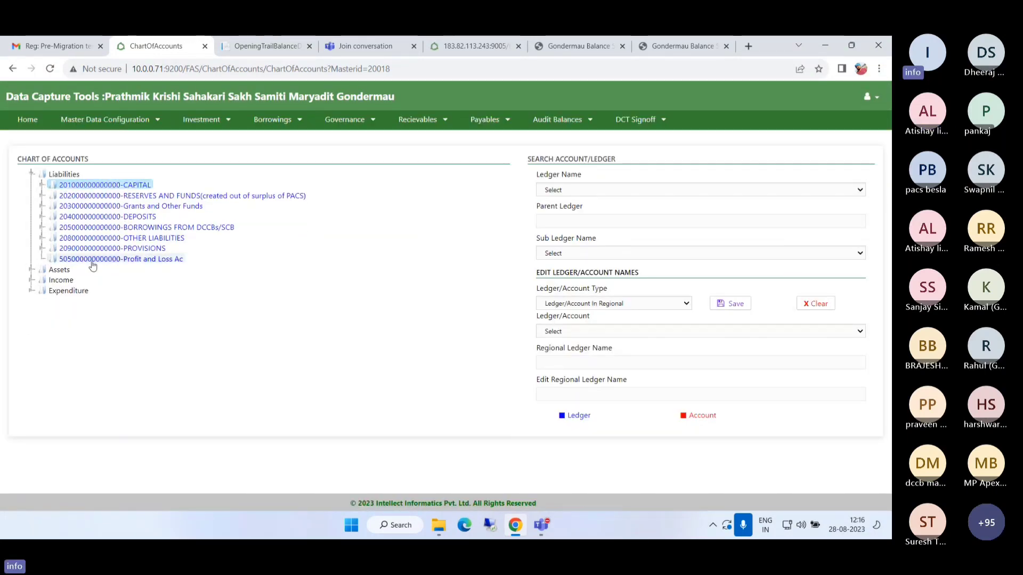
Step: Start a new account under Profit and Loss Ac, set its OB Credit Amount to 0, and close the form without creating it
right_click(64, 259)
click(63, 266)
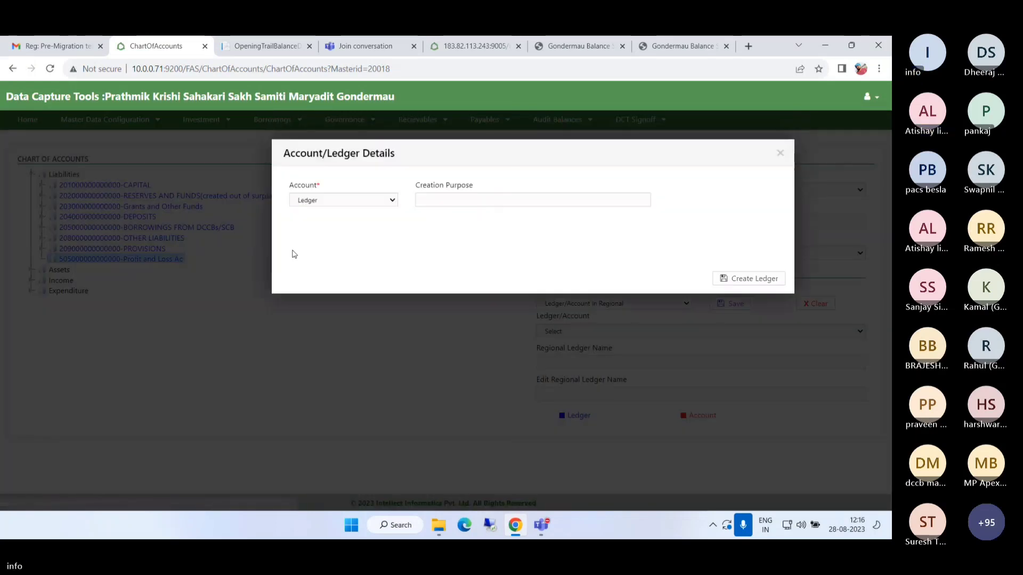
click(338, 201)
click(328, 224)
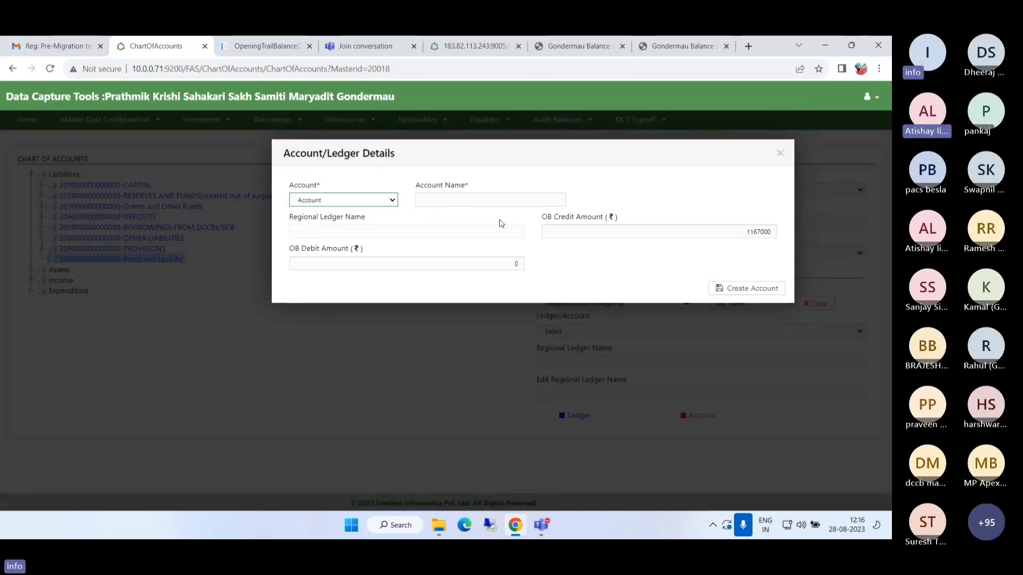
click(731, 232)
key(ctrl+a)
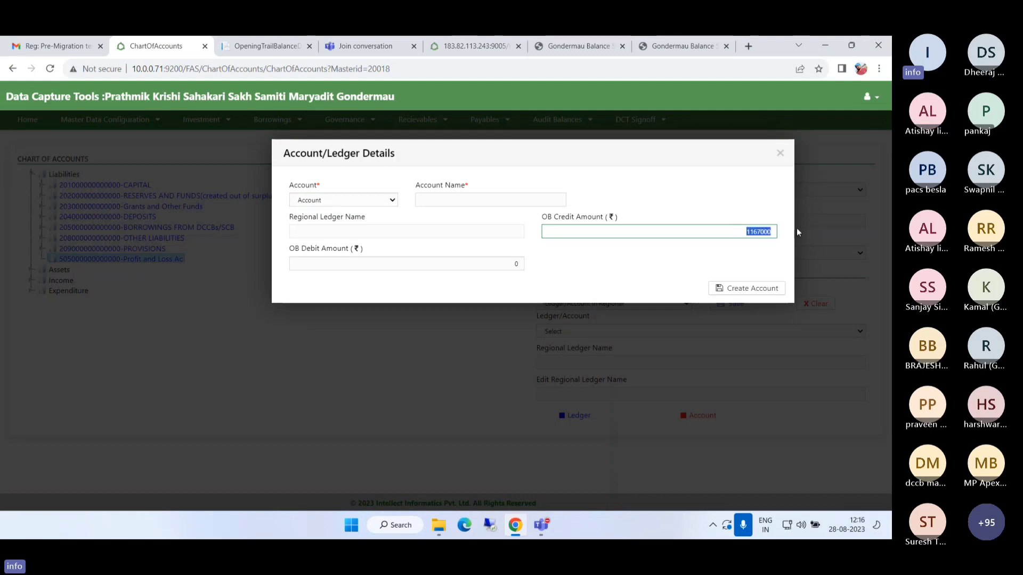
key(BackSpace)
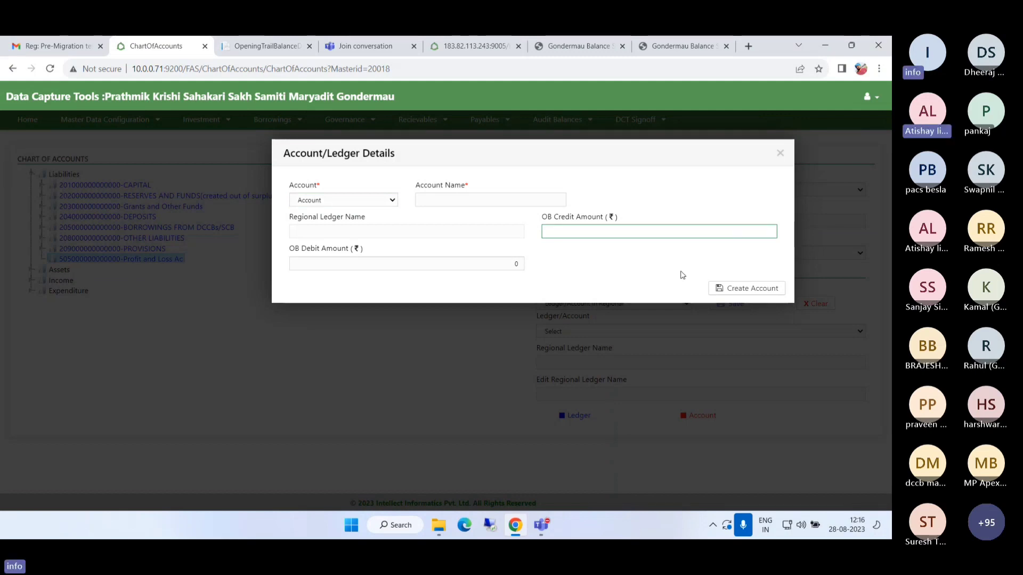
click(432, 265)
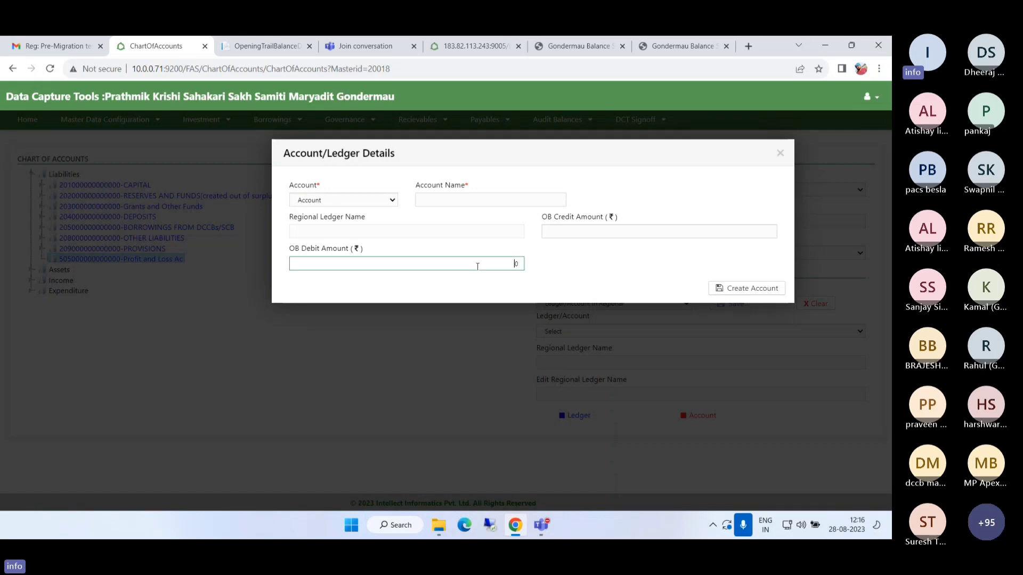
click(719, 236)
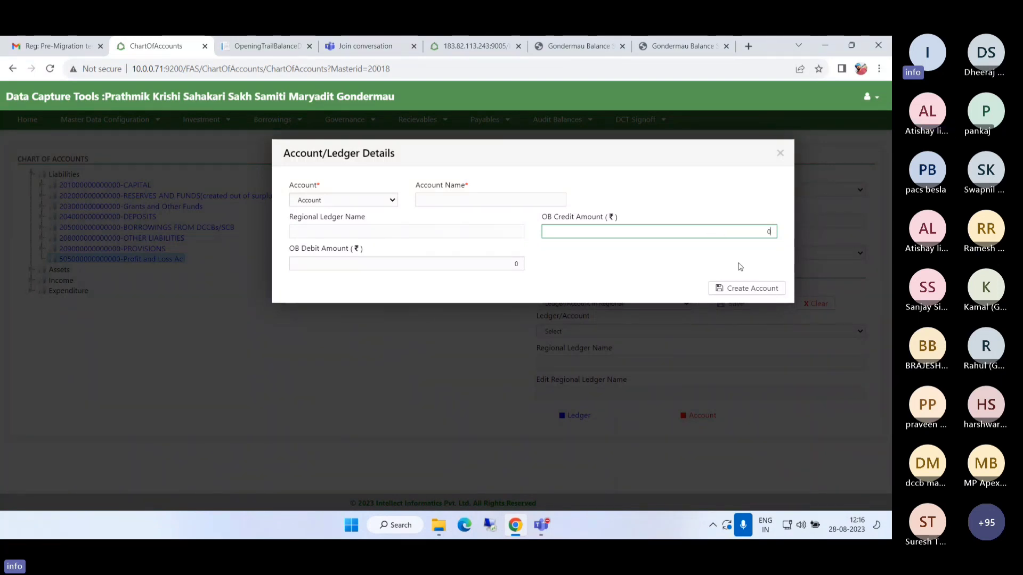
drag(542, 217, 551, 280)
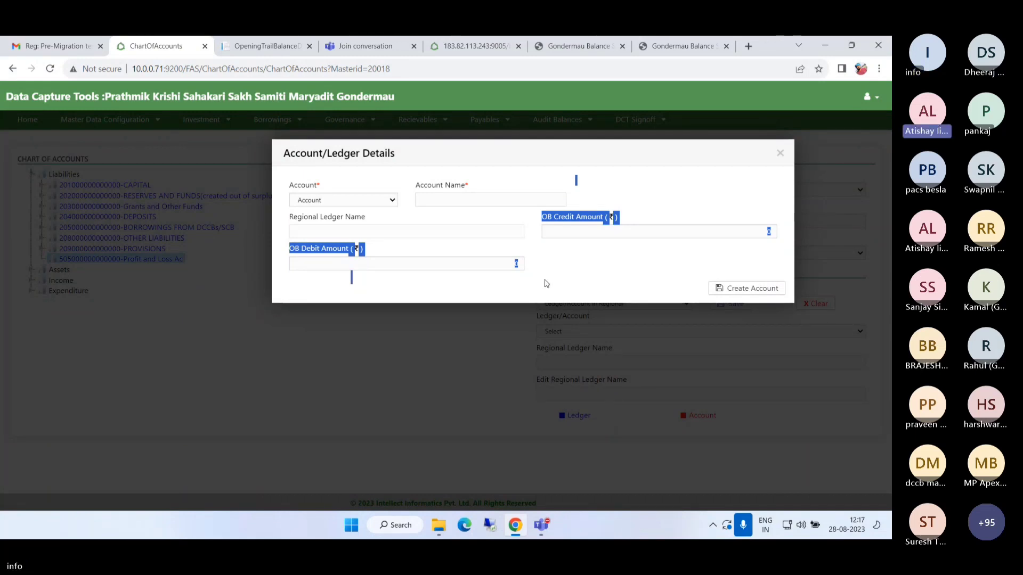
click(546, 283)
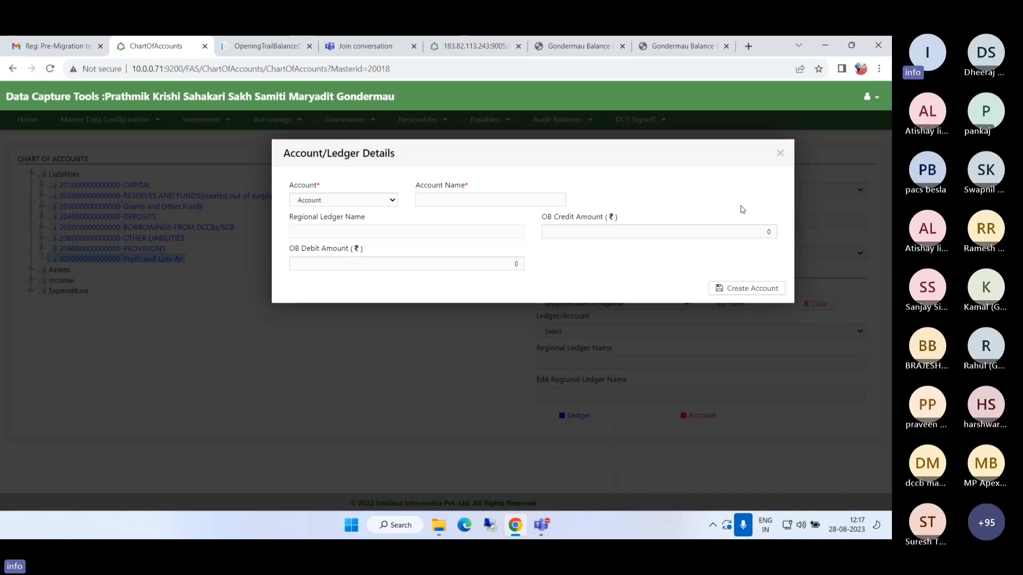
click(780, 153)
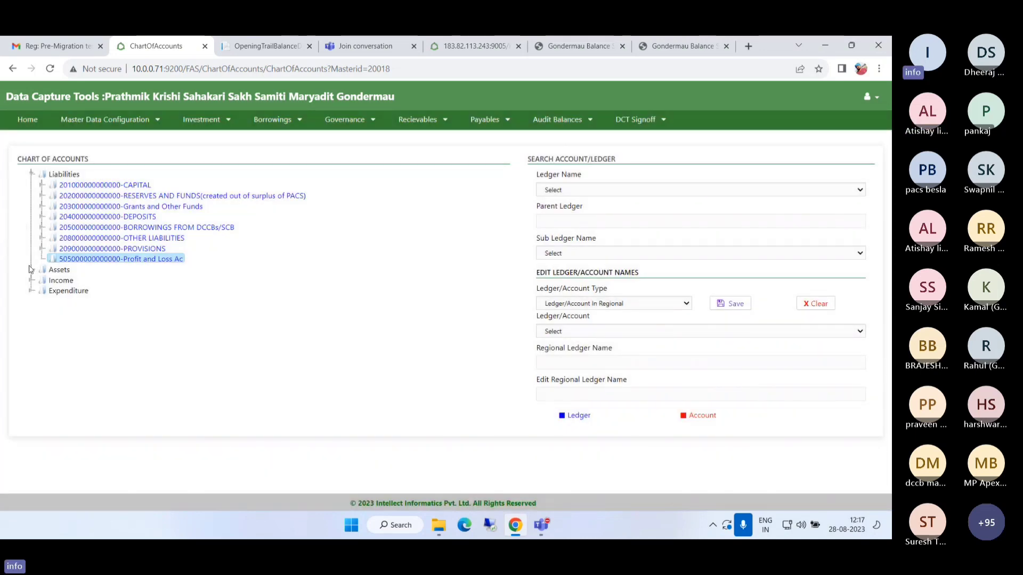
Step: Examine the Assets groups and the CASH AND BANK BALANCES ledgers, and look through the audited balance sheet for the matching items
click(31, 270)
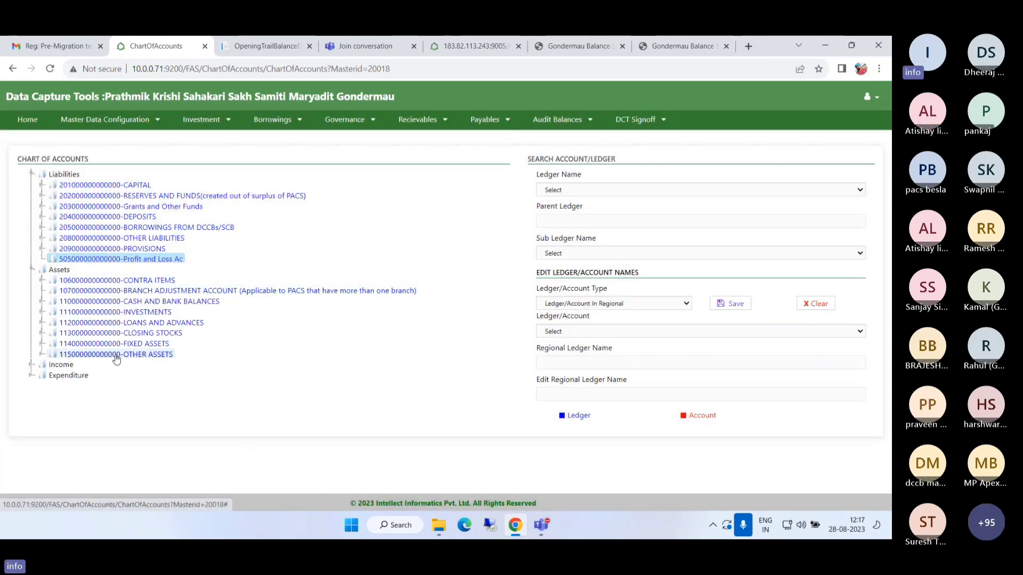
click(42, 301)
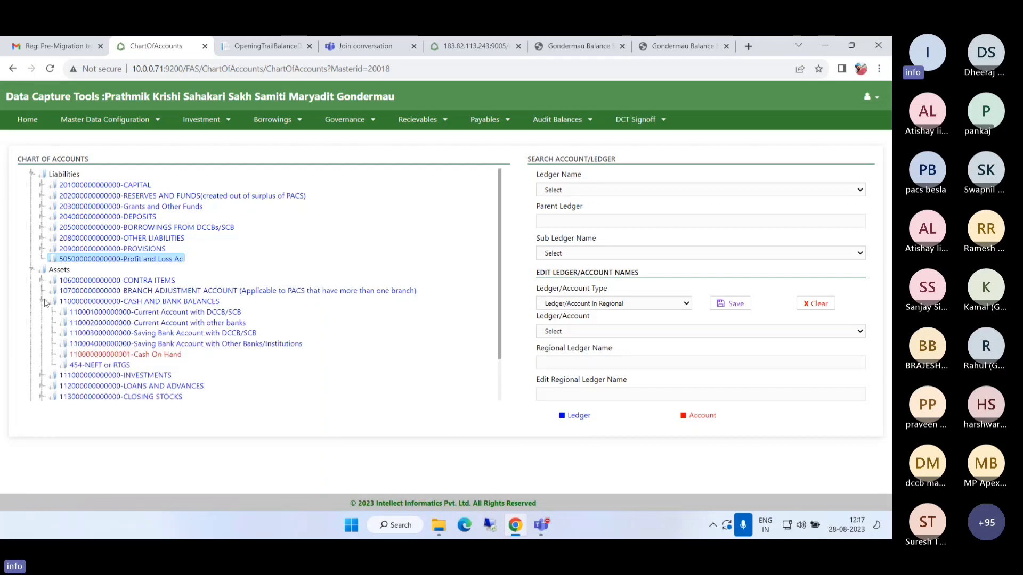
click(42, 302)
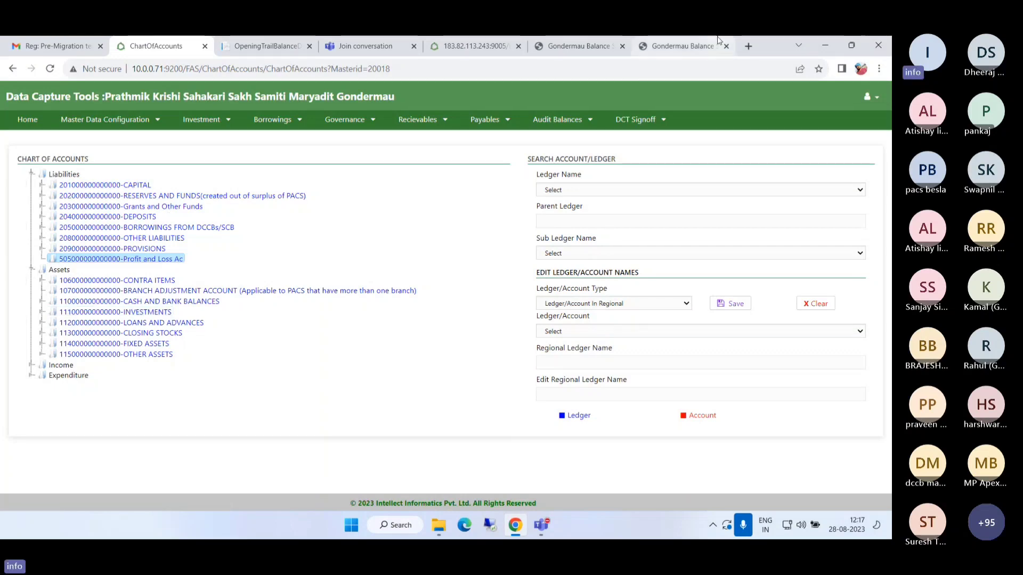
click(663, 46)
scroll(568, 229, up, 4)
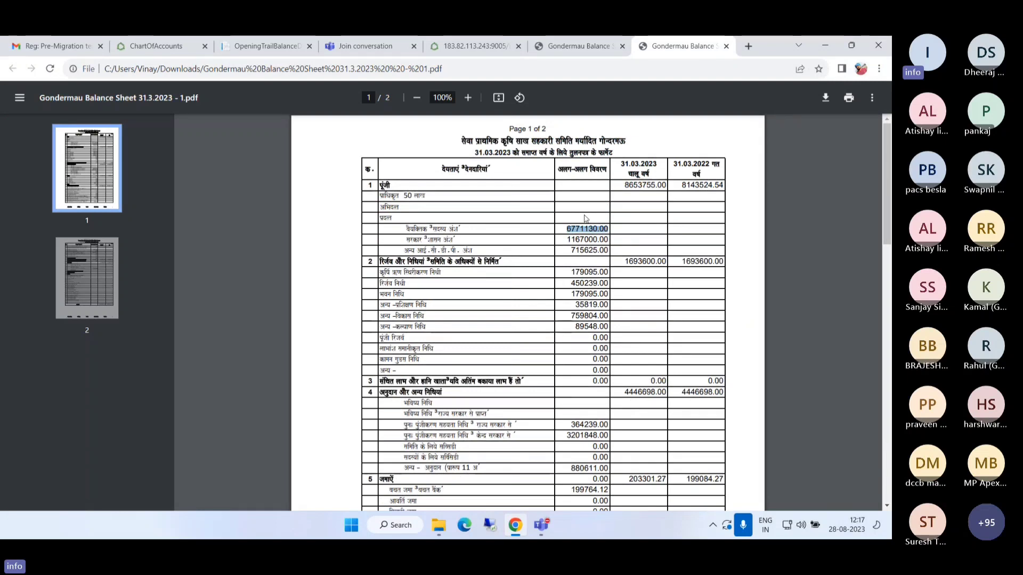
scroll(580, 277, down, 6)
scroll(579, 333, down, 10)
click(154, 46)
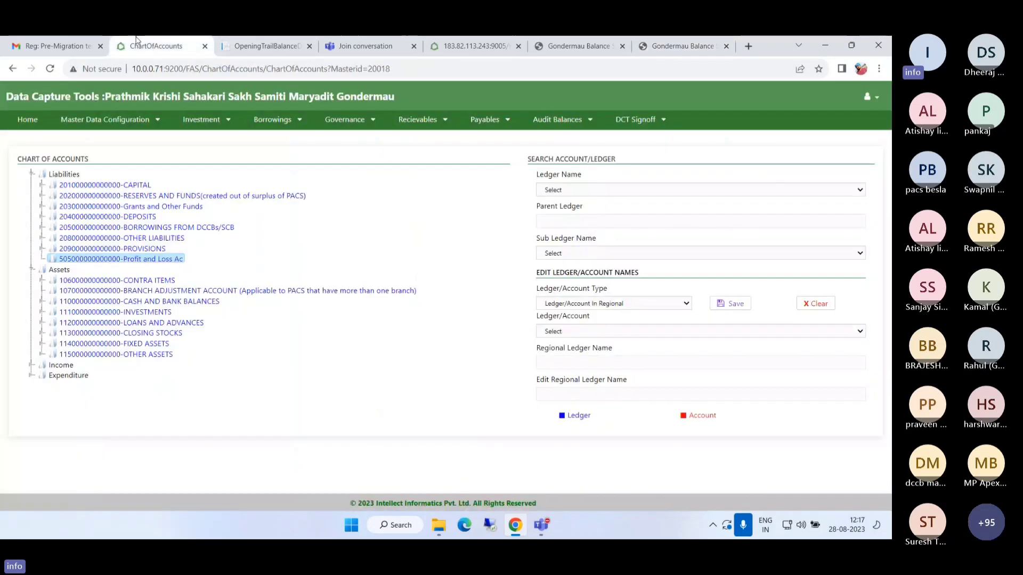
Step: Review the assets and liabilities grand totals on the opening trial balance report, checking back against the chart of accounts
click(267, 47)
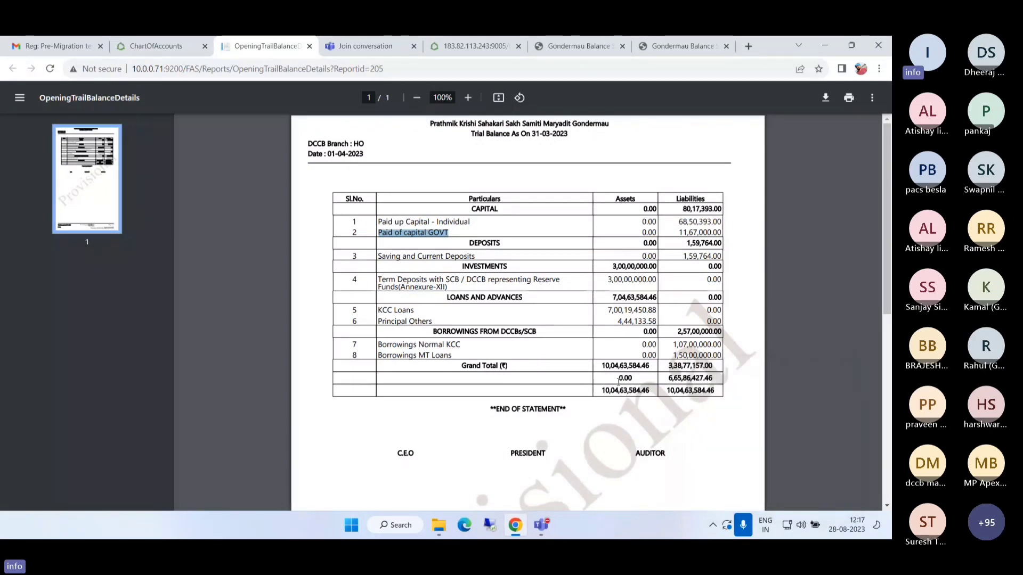
drag(600, 366, 712, 366)
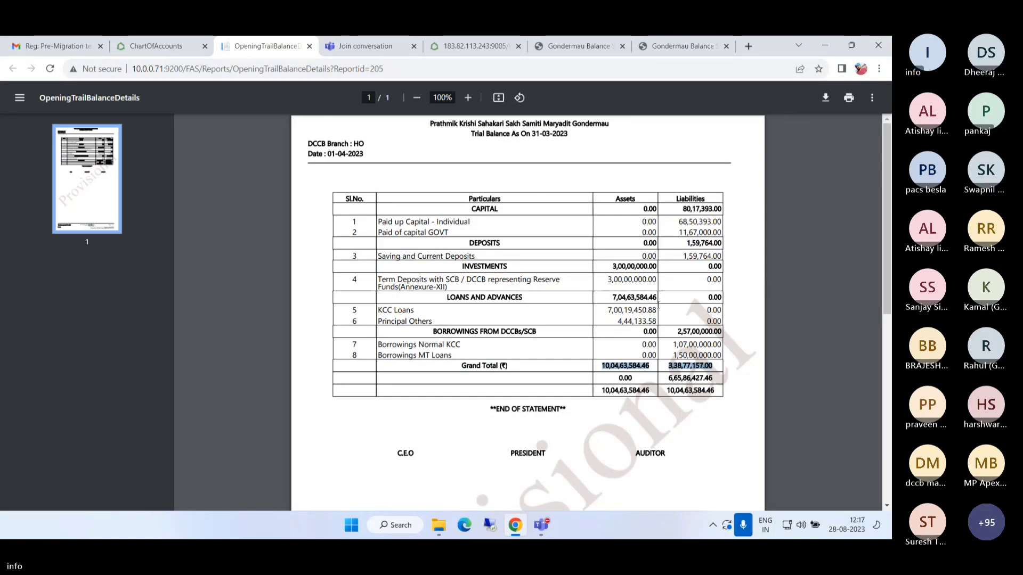
click(170, 42)
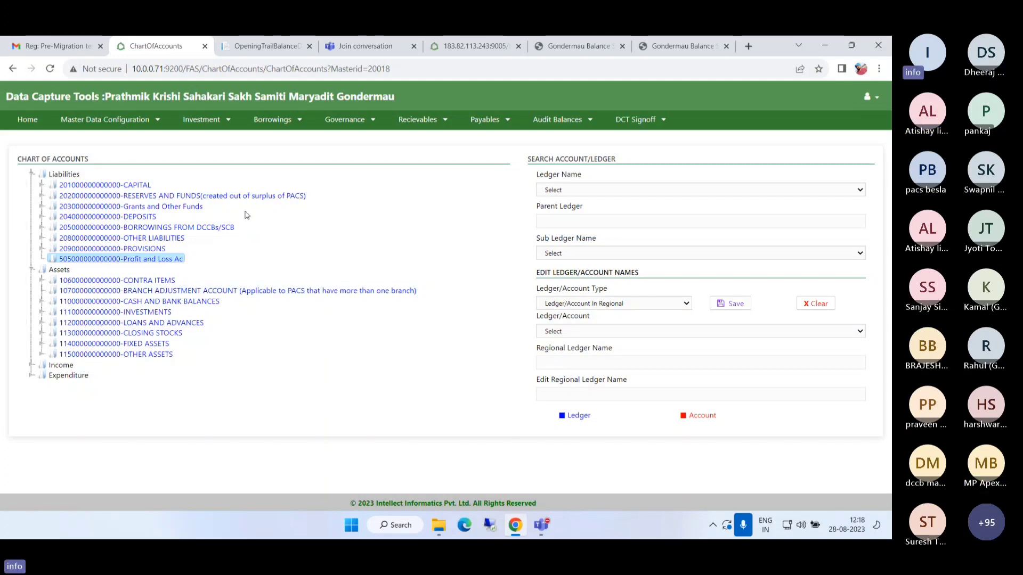
click(264, 46)
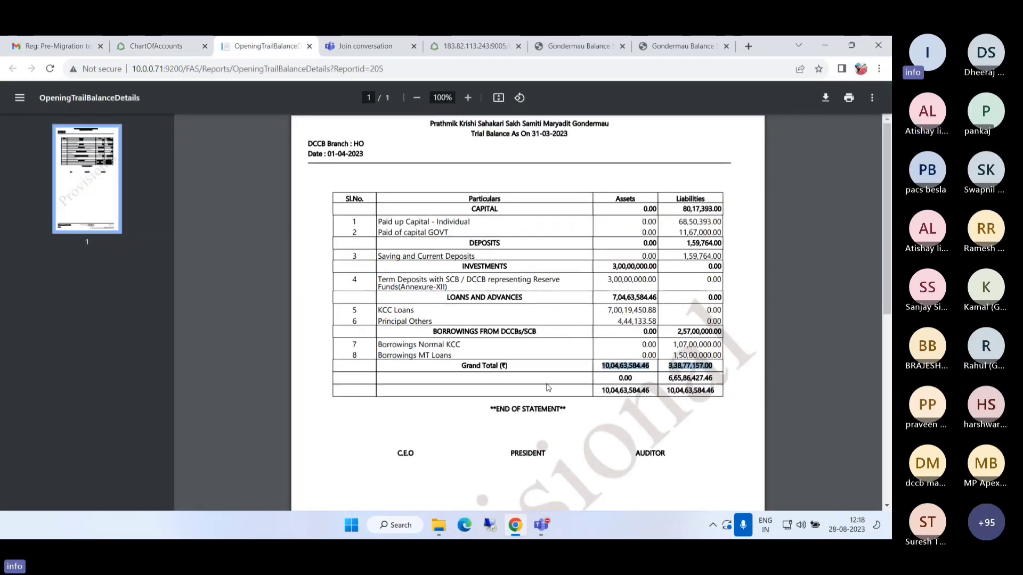
Step: Open the module opening balances update under Audit Balances and display the product balances for the Module option
click(154, 42)
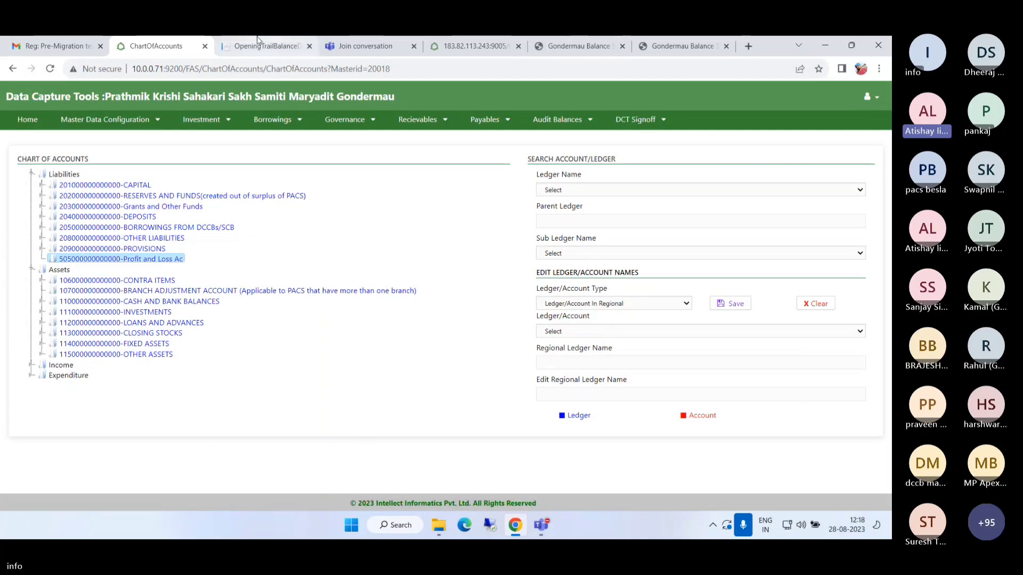
click(571, 142)
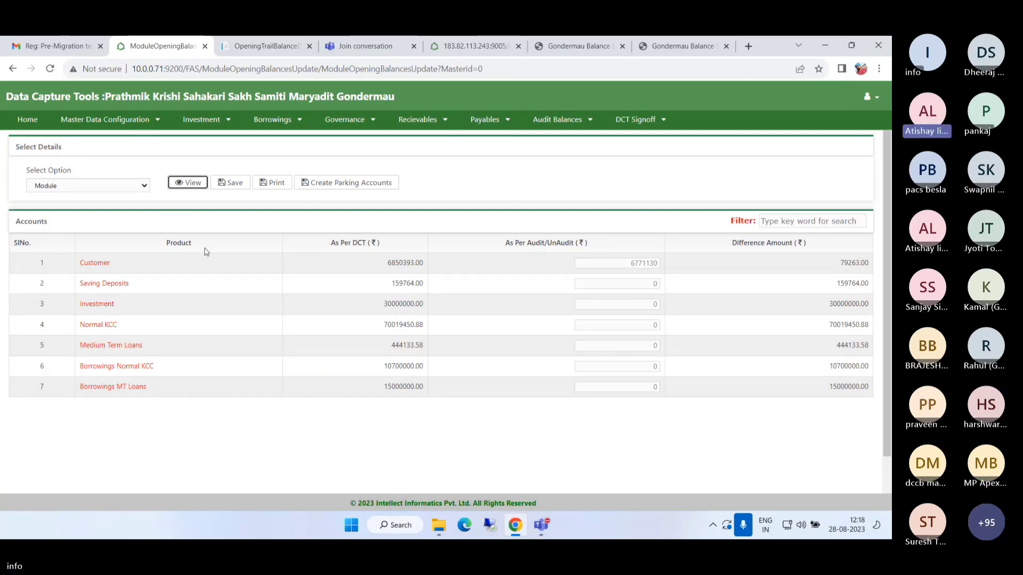
click(166, 245)
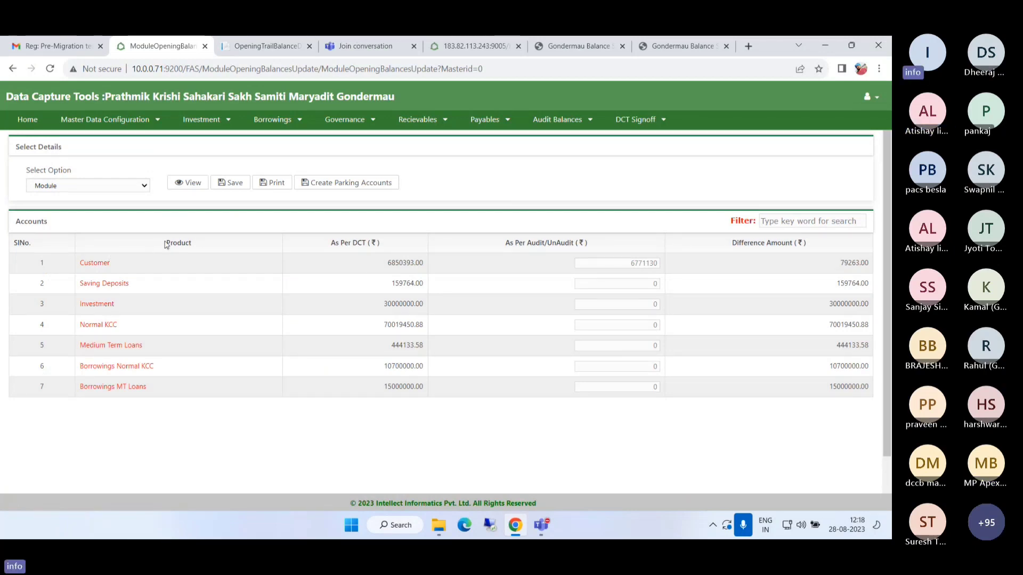
Step: Examine the As Per DCT, As Per Audit/UnAudit and Difference Amount columns, checking the Customer audit amount's source in the audited balance sheet
triple_click(355, 243)
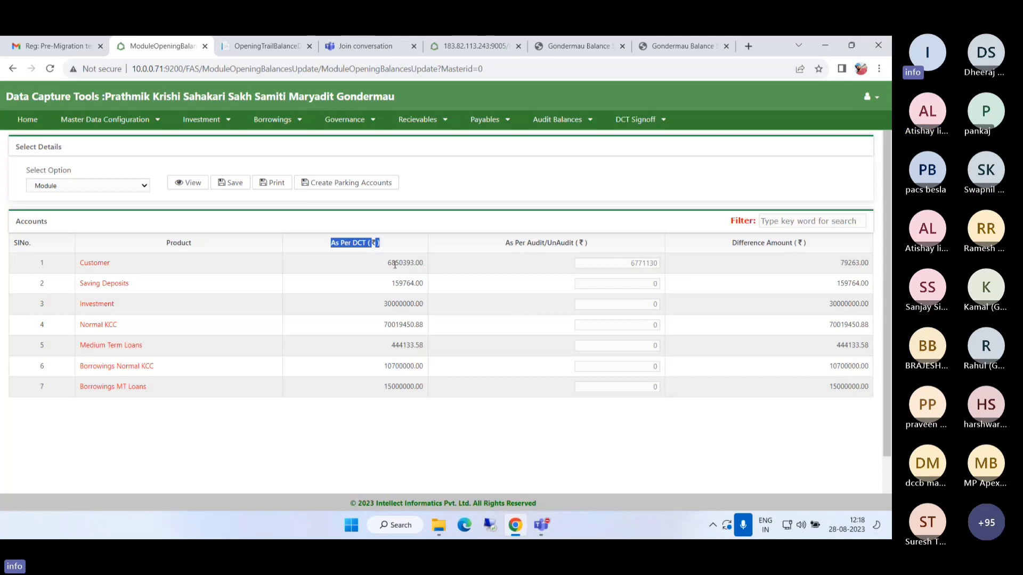
click(354, 257)
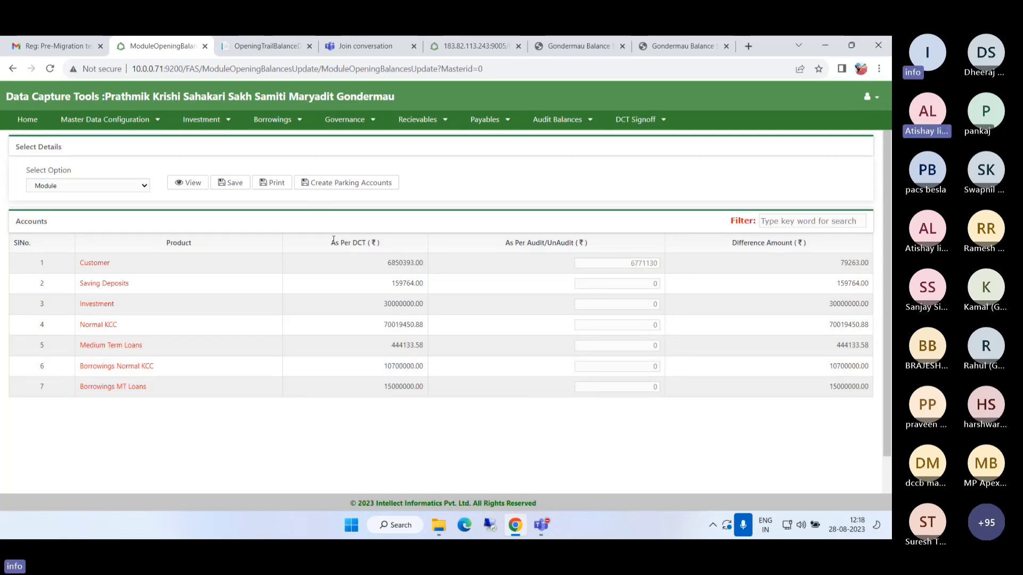
triple_click(404, 247)
drag(505, 244, 602, 250)
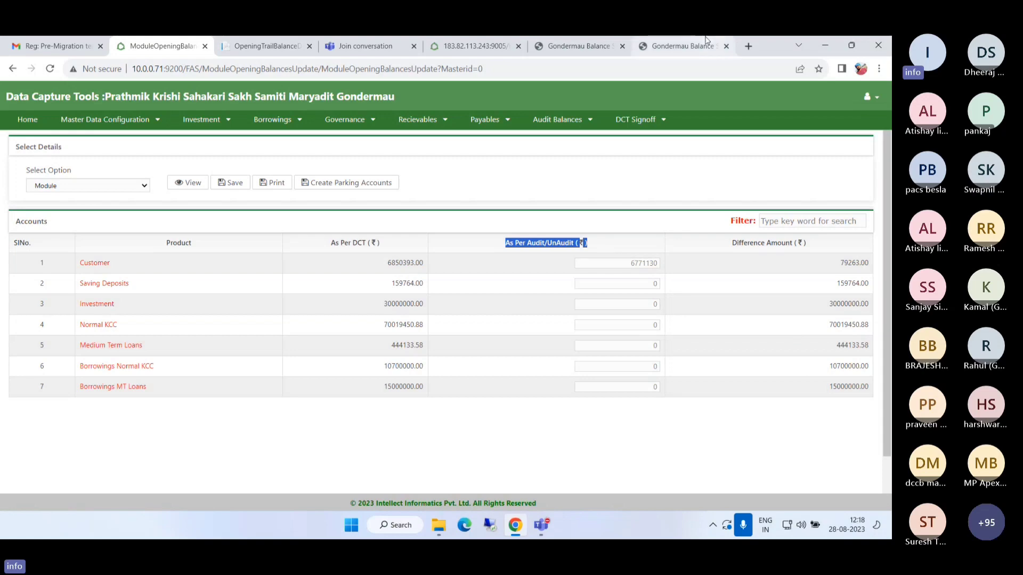
click(683, 45)
scroll(583, 173, up, 15)
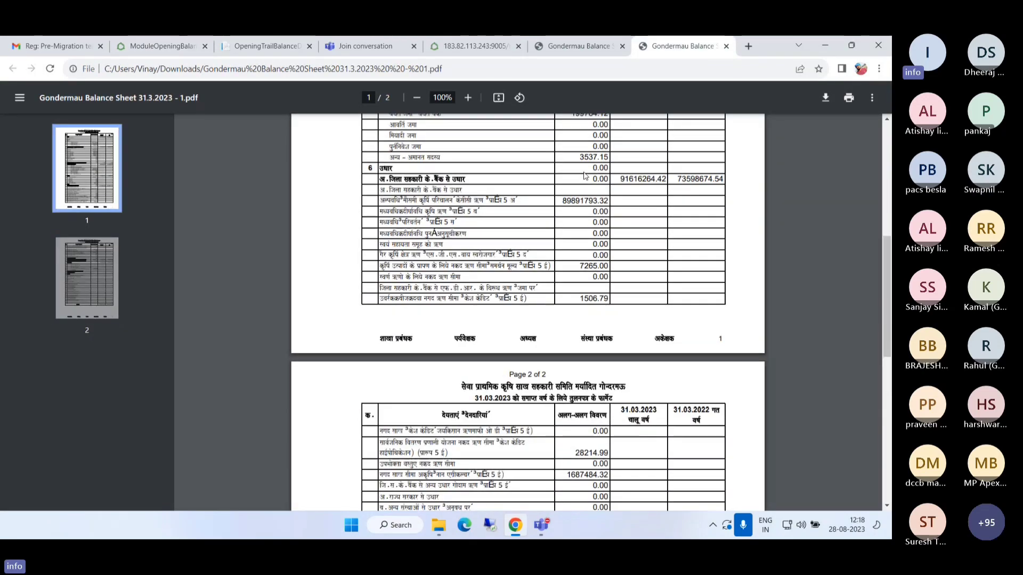
click(160, 46)
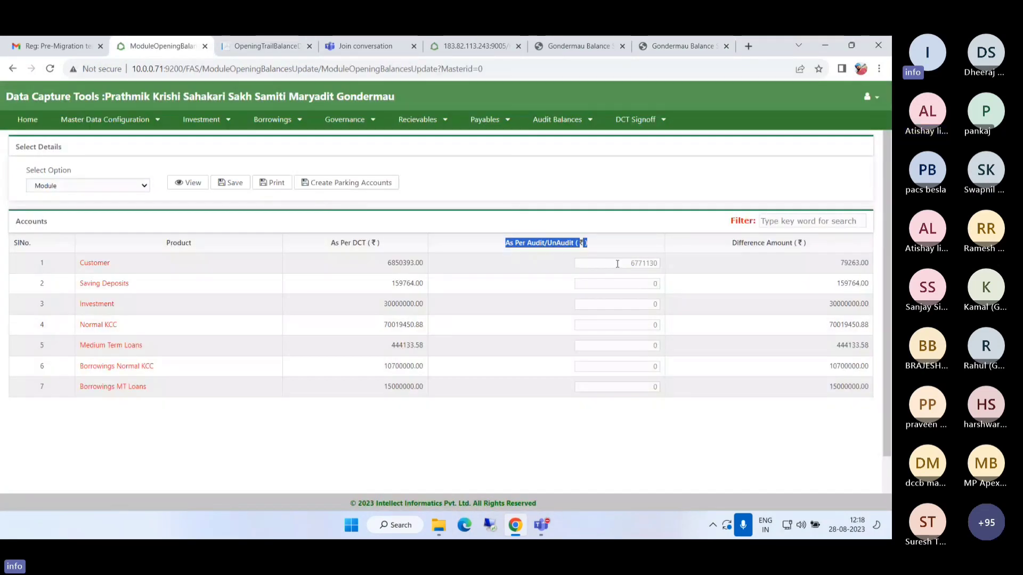
double_click(577, 264)
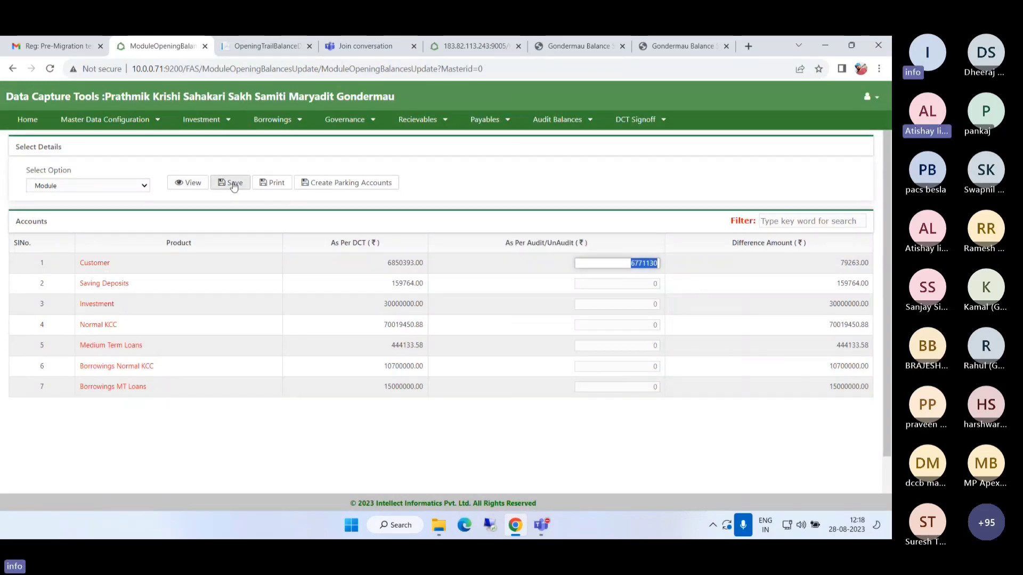
triple_click(784, 243)
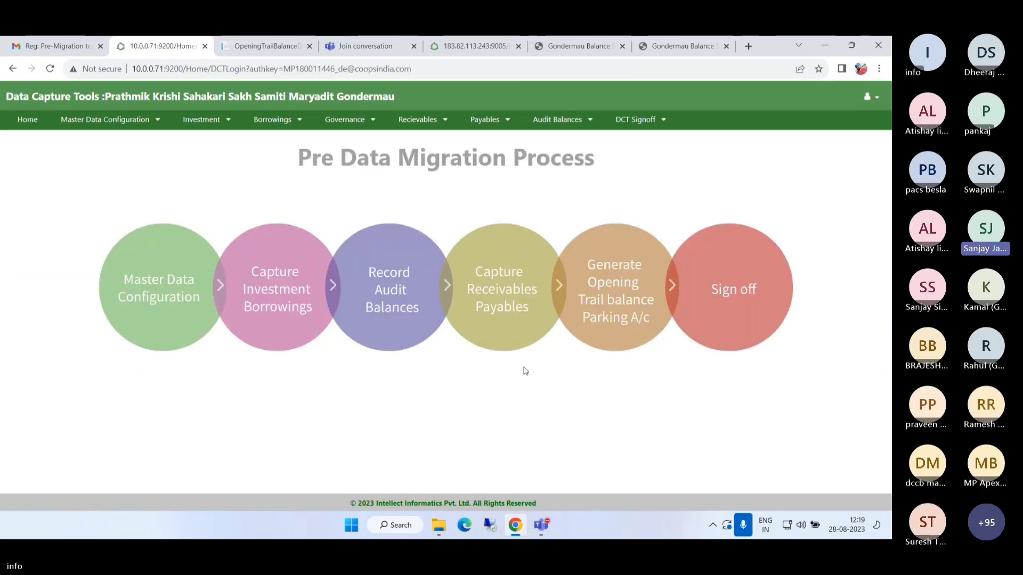
Step: Switch to the DCT Training meeting in Teams, admit everyone waiting in the lobby, and mute all participants
click(539, 522)
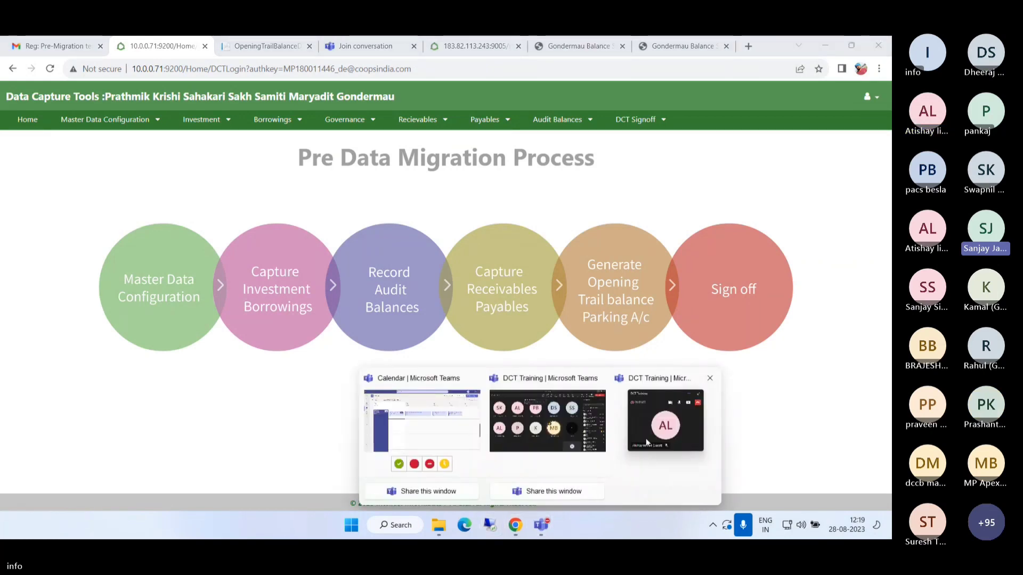
click(646, 439)
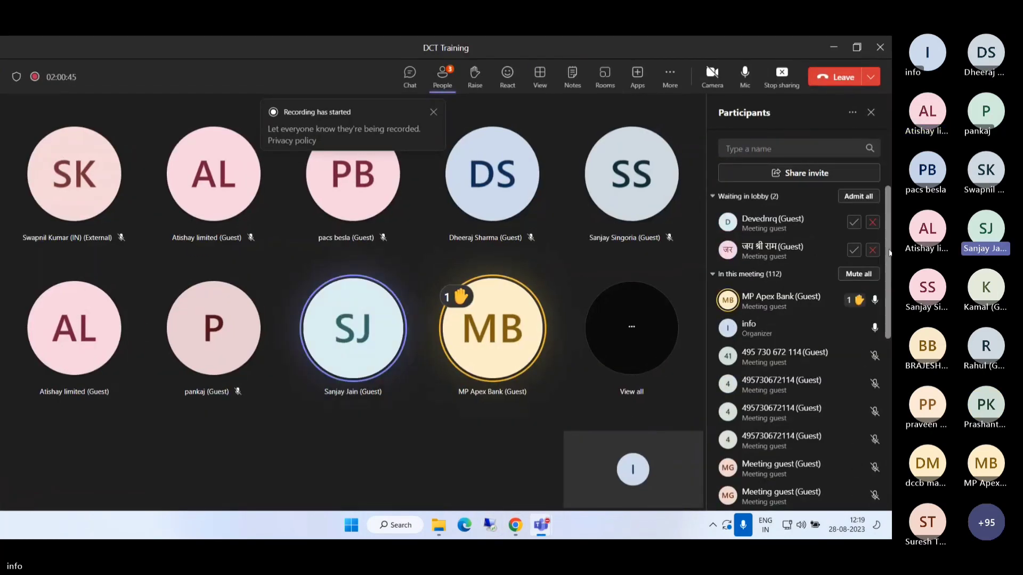
click(856, 274)
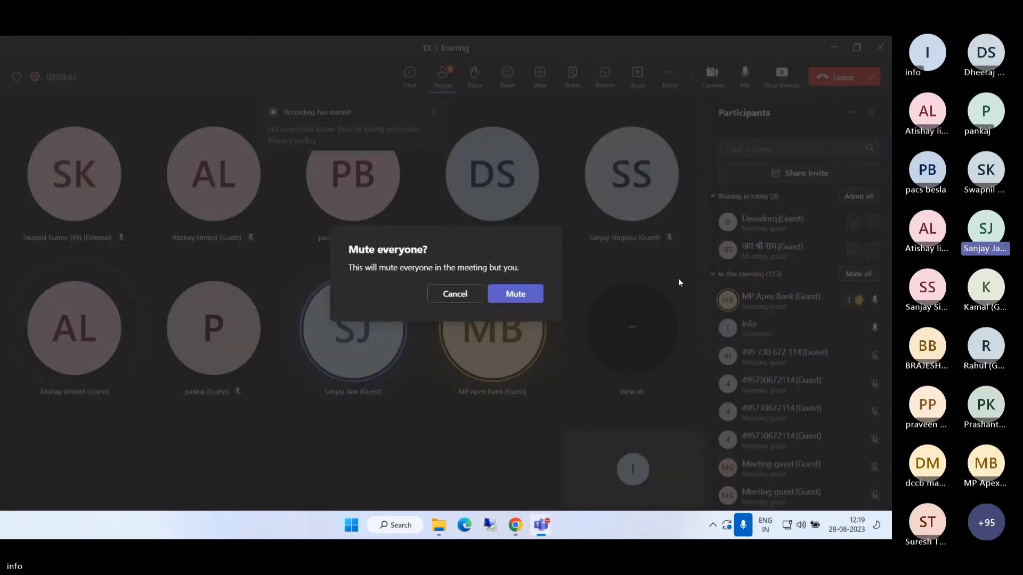
click(442, 296)
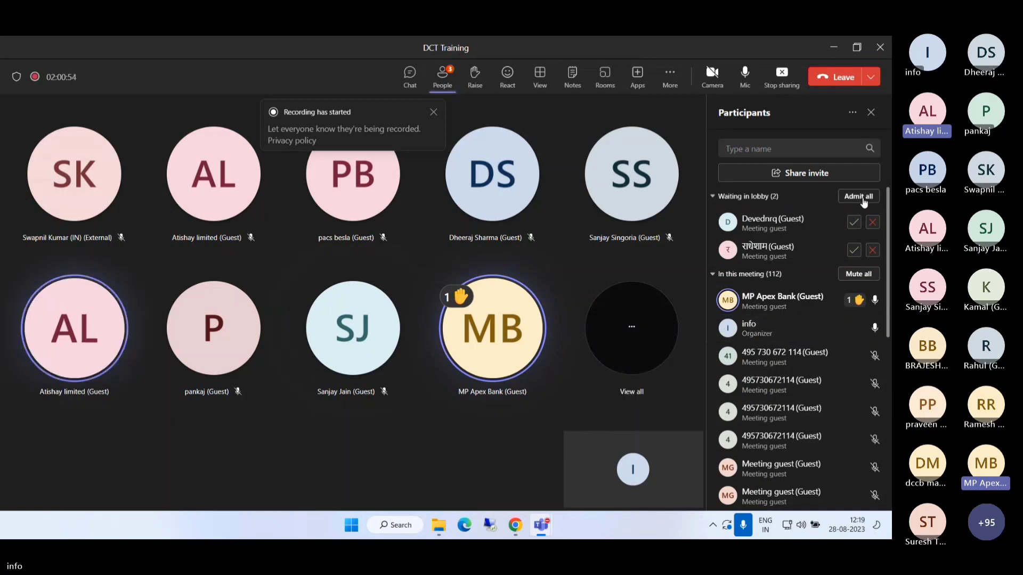
click(858, 196)
click(863, 276)
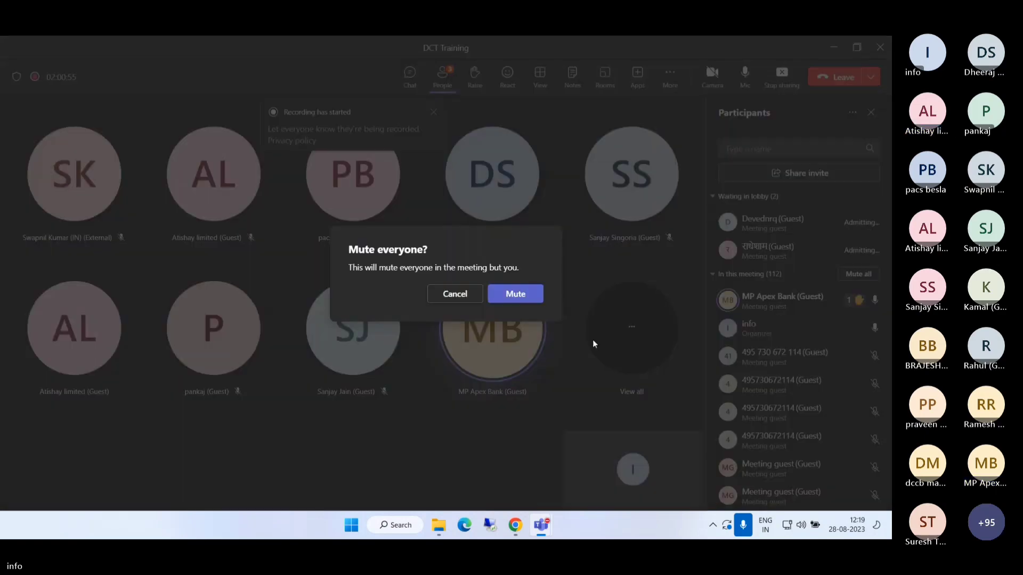
click(517, 293)
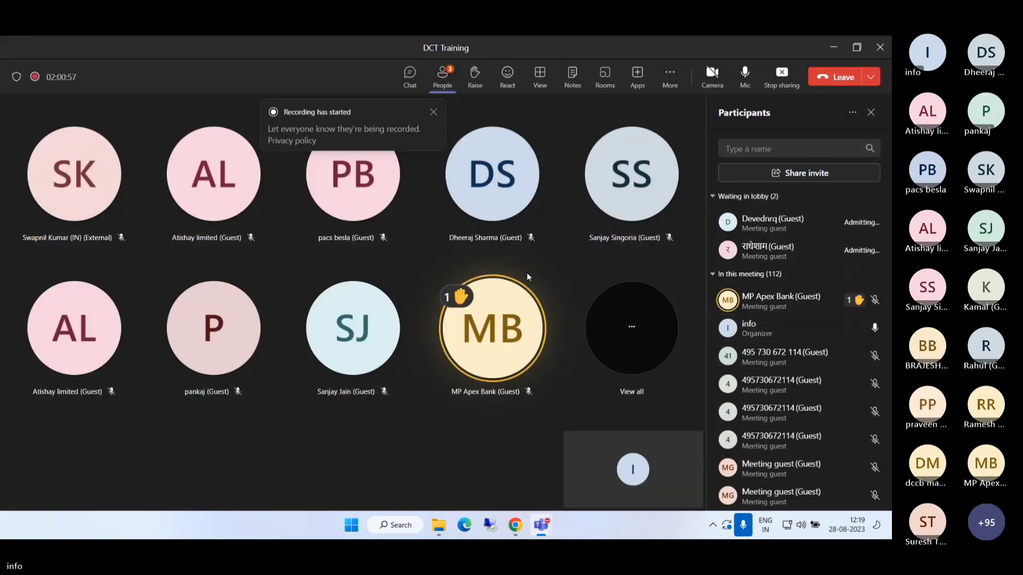
Step: Switch back to the data capture tool in Chrome and reopen the module opening balances update under Audit Balances
click(511, 533)
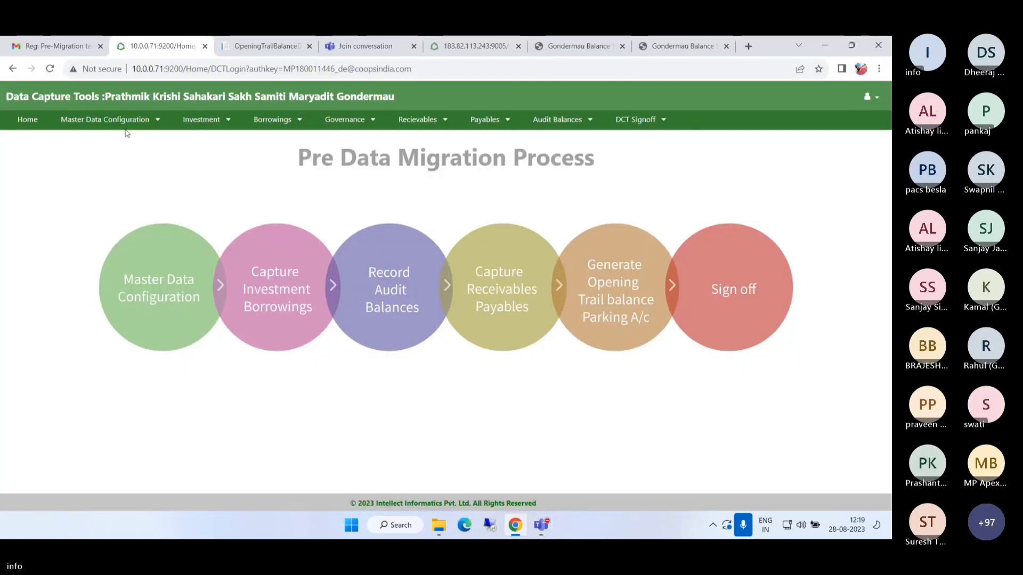
click(573, 122)
click(582, 142)
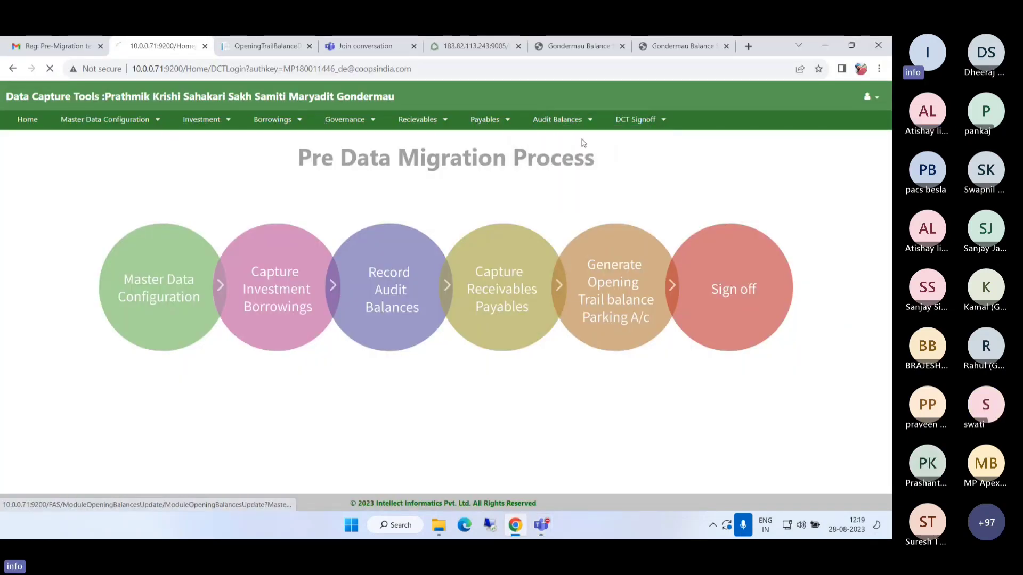
click(365, 45)
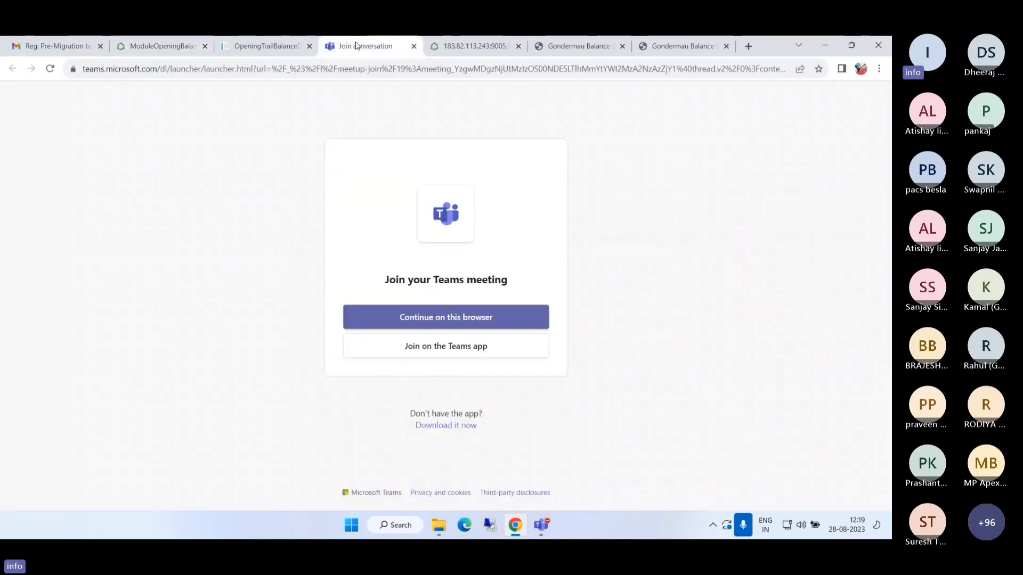
mouse_move(540, 525)
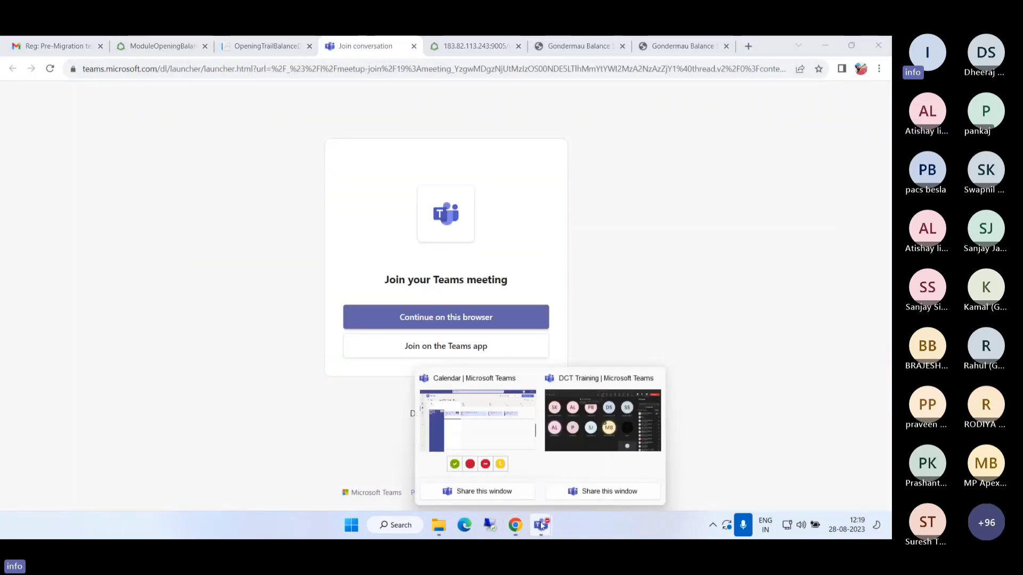
click(589, 436)
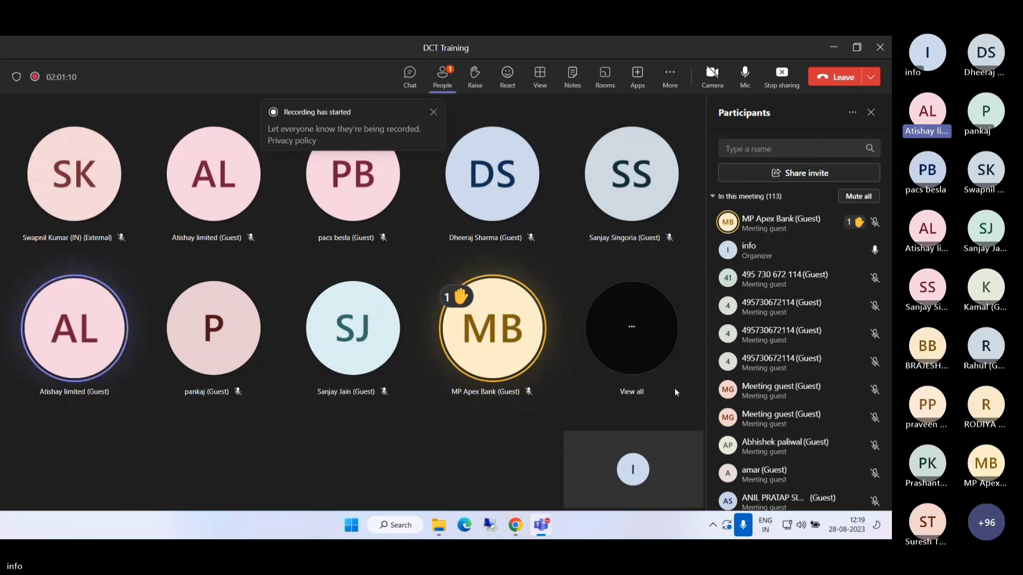
click(497, 415)
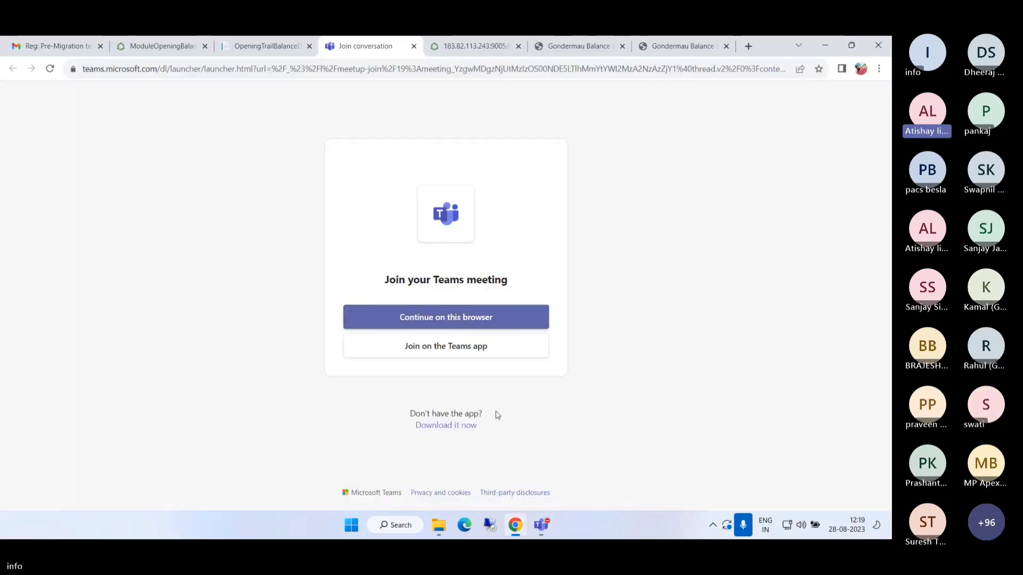
Step: Look over the module product balances and the opening trial balance report, and reload the module opening balances update
click(135, 42)
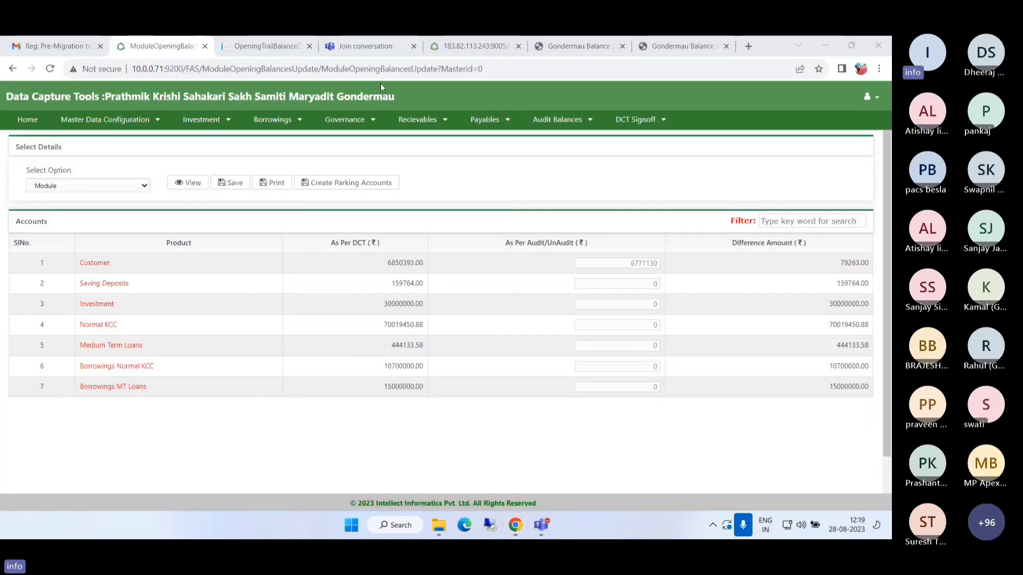
click(256, 46)
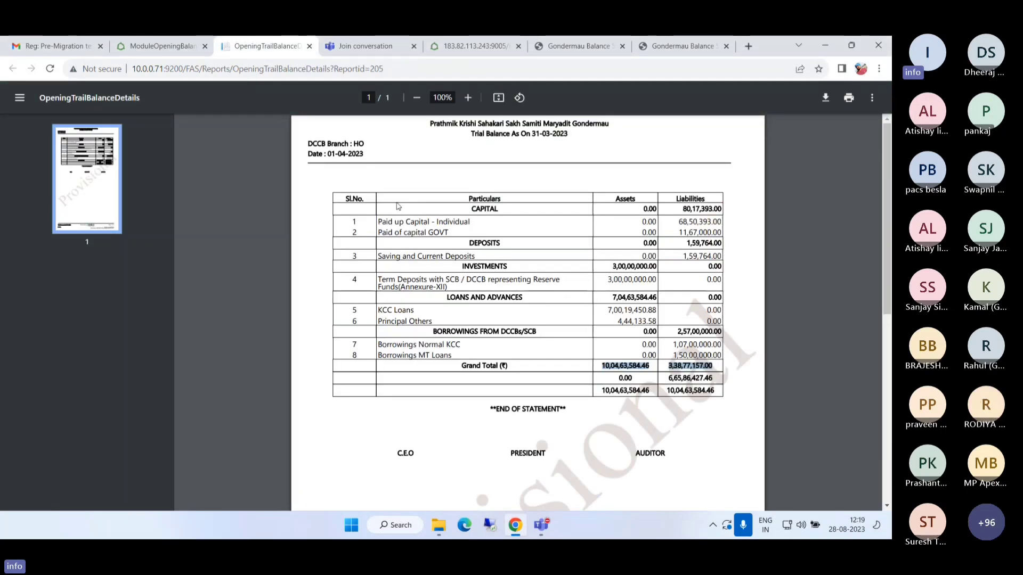
click(160, 45)
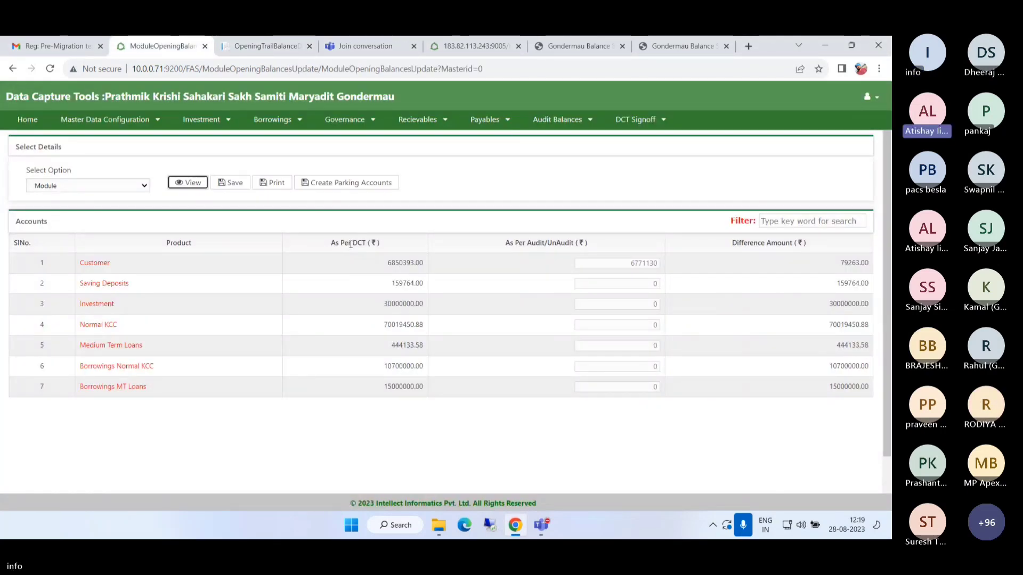
click(567, 142)
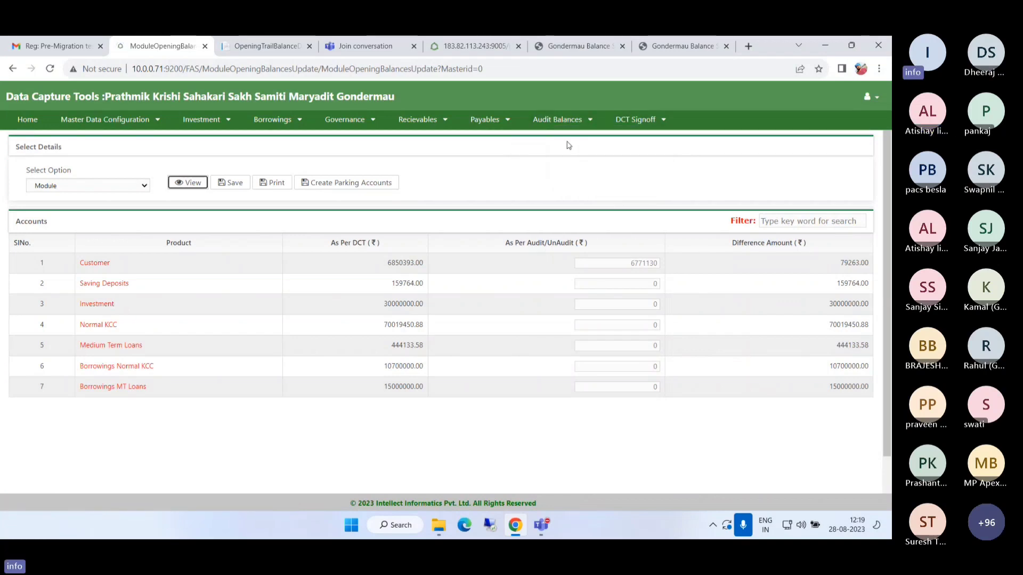
Step: Review the As Per Audit/UnAudit and Difference Amount columns, stepping through the audit amount fields from Saving Deposits to Normal KCC
drag(507, 243, 593, 247)
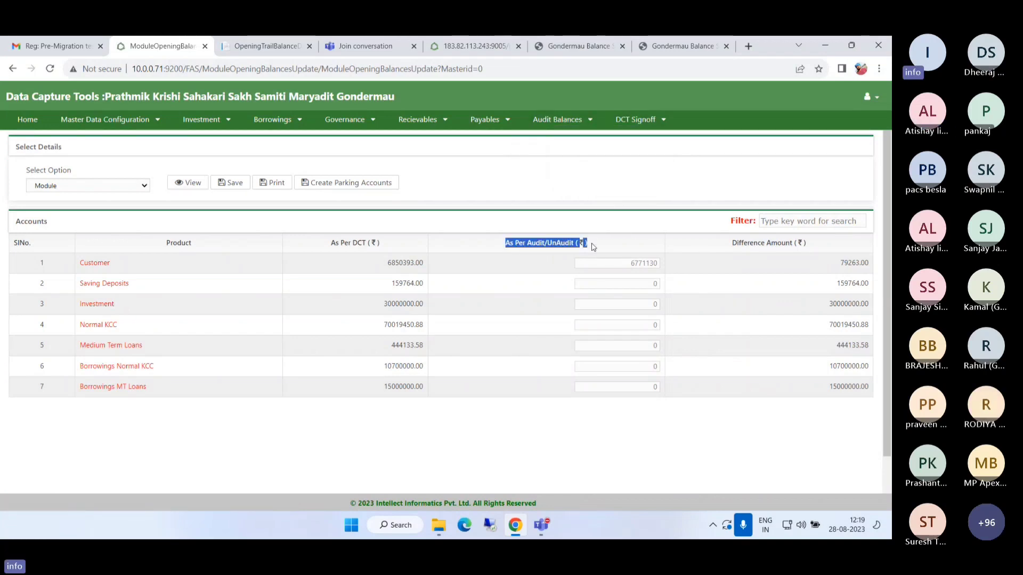
double_click(618, 262)
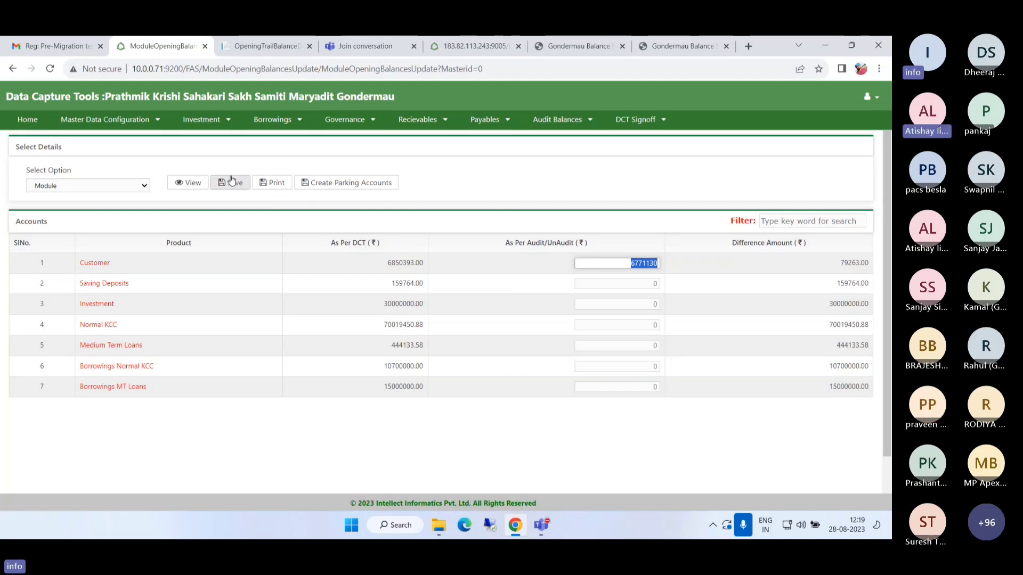
click(733, 242)
drag(775, 243, 807, 244)
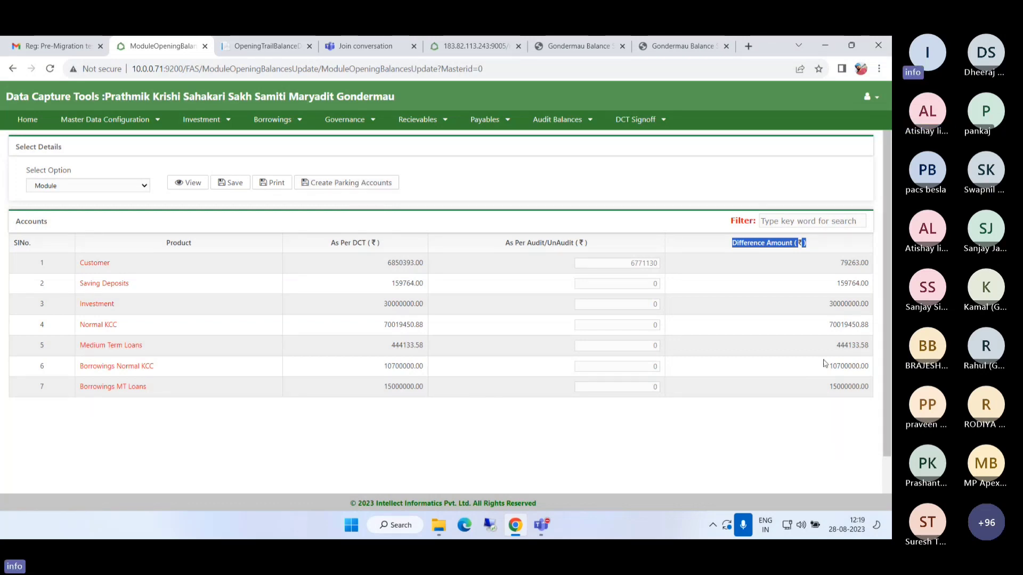
click(647, 283)
key(Tab)
key(Tab)
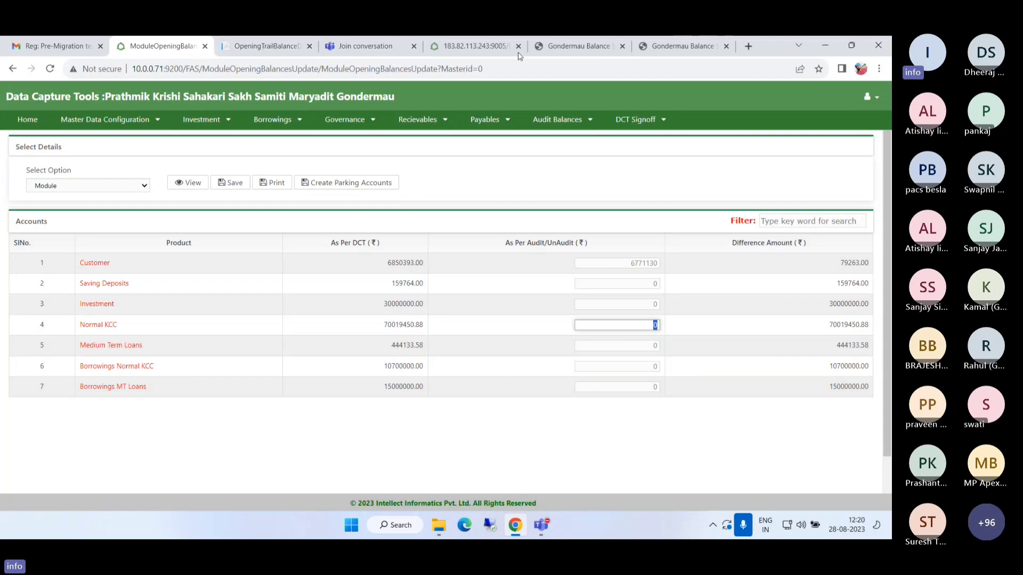
Step: Examine the Capital, Deposits and Loans and Advances groups on the opening trial balance report, and return to the module balances
click(241, 46)
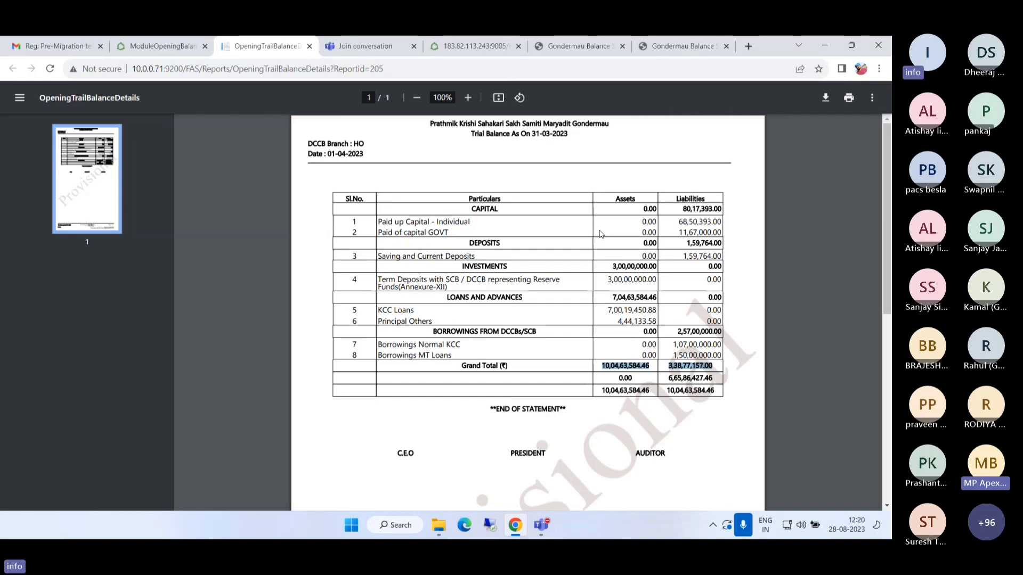
click(497, 207)
click(514, 256)
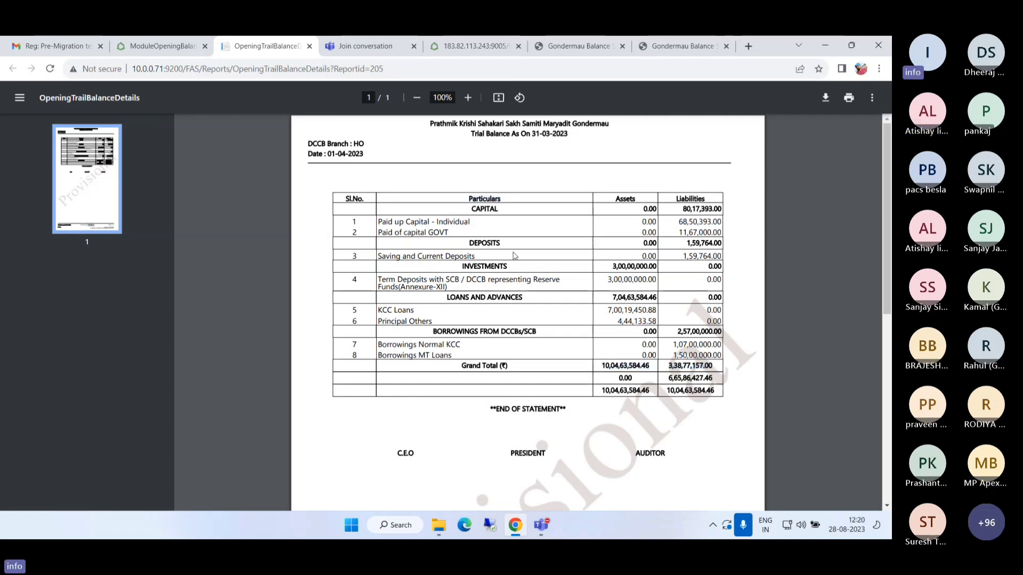
drag(447, 297, 521, 299)
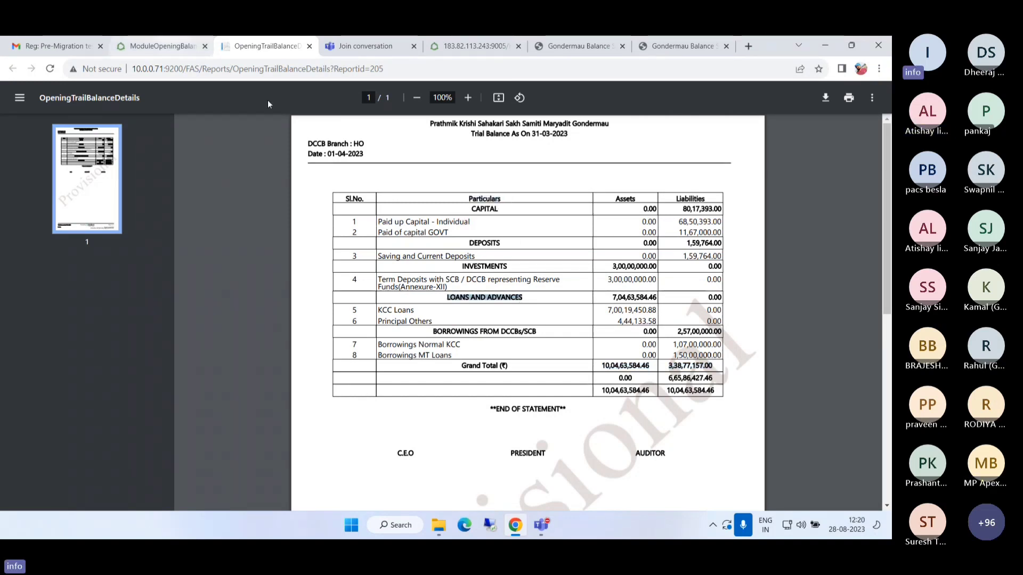
click(160, 46)
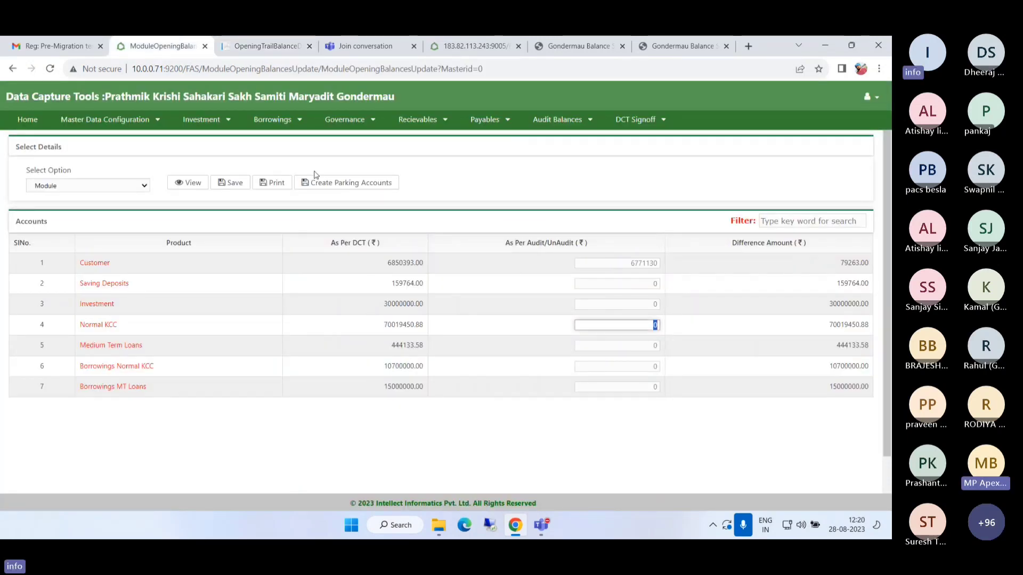
Step: Go to the home page, reopen the module opening balances update under Audit Balances, and display the Module product balances
click(25, 121)
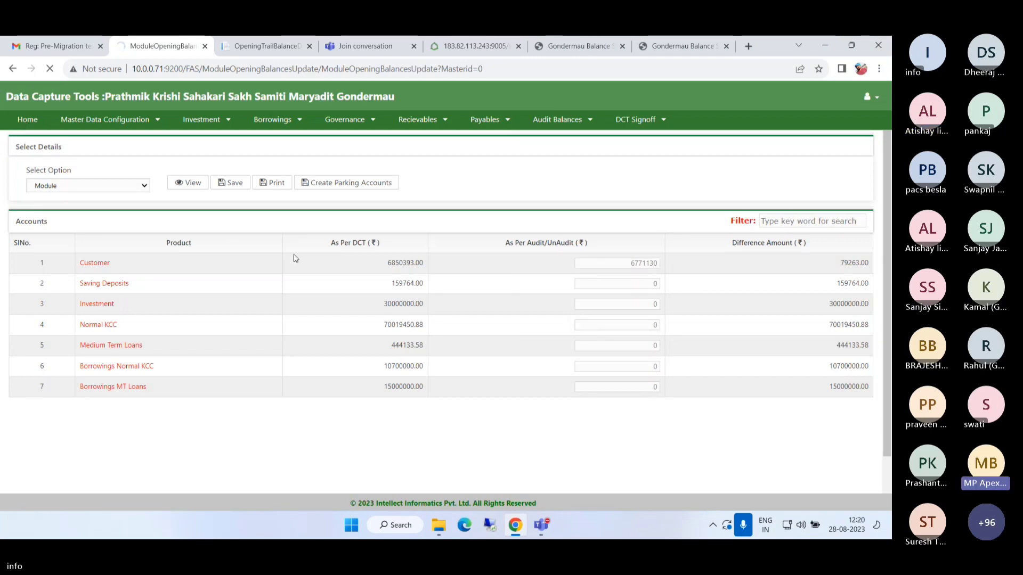
click(564, 121)
click(558, 142)
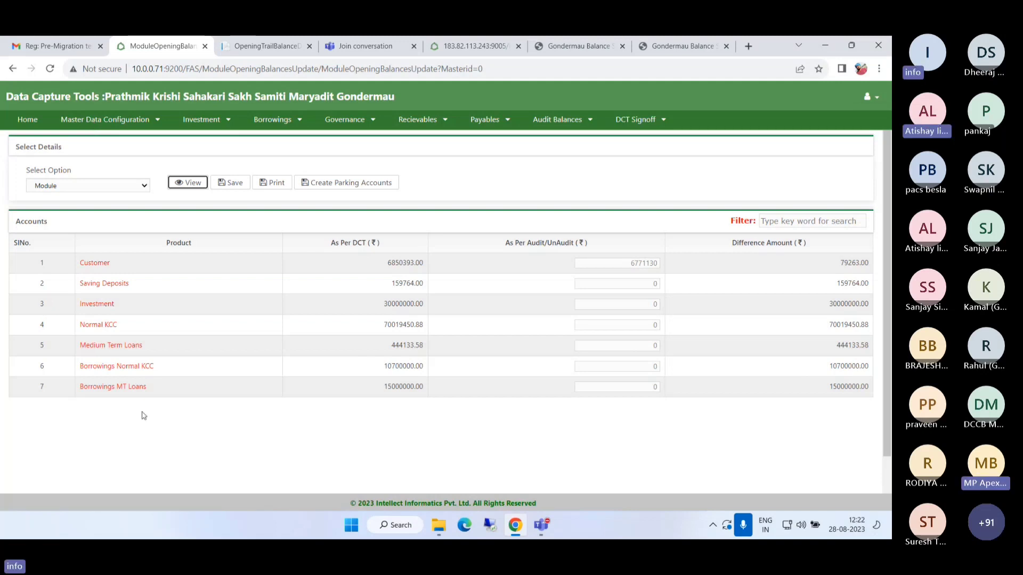
mouse_move(540, 528)
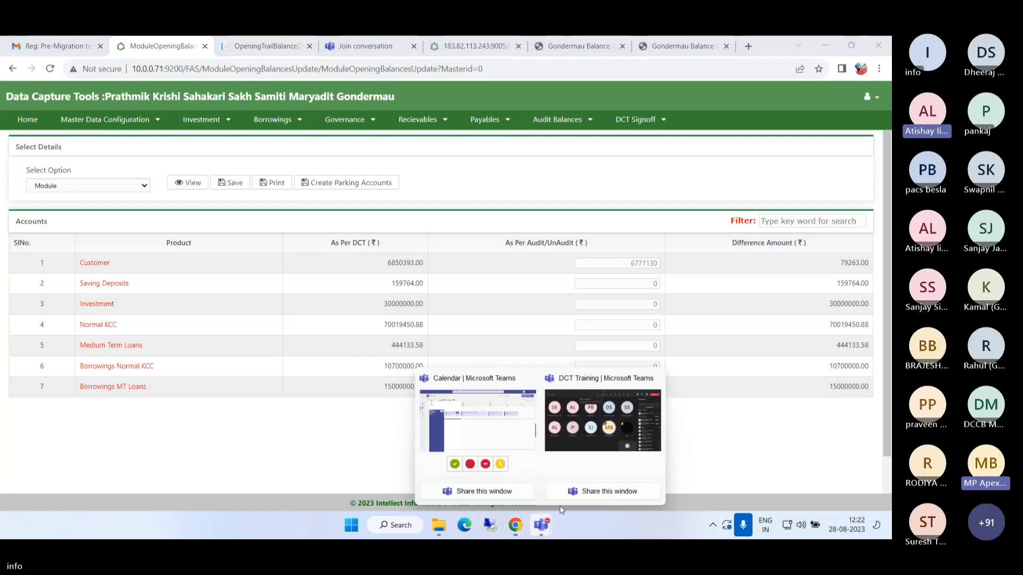
click(497, 427)
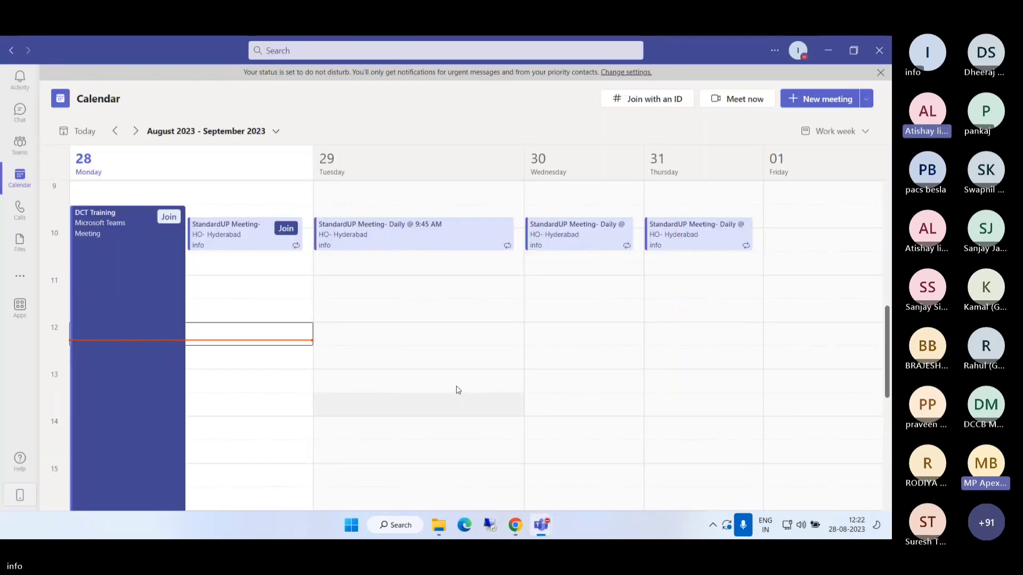
click(825, 56)
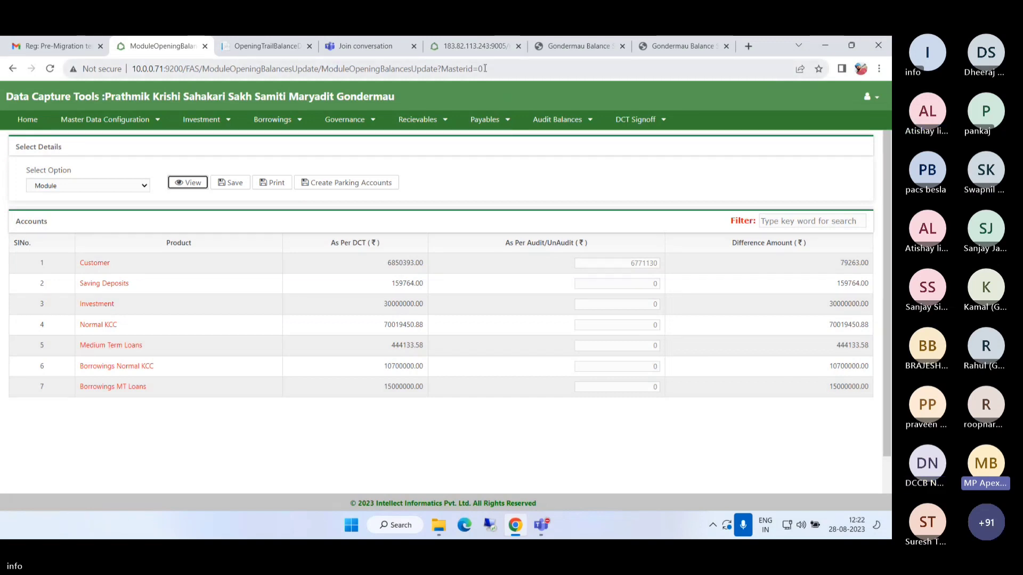
Step: Leave the module opening balances update and return to the Pre Data Migration Process home page
click(505, 180)
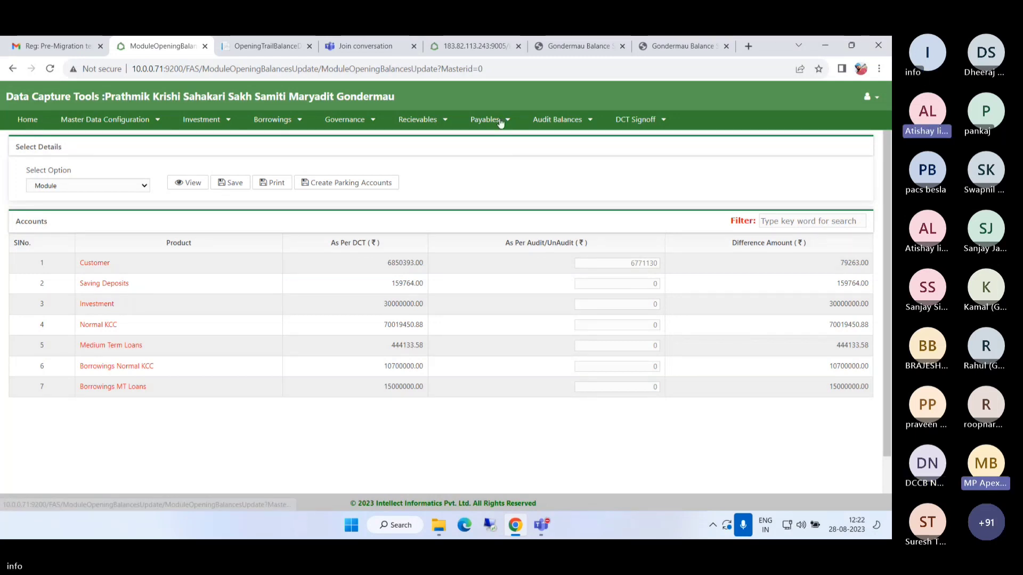
click(30, 122)
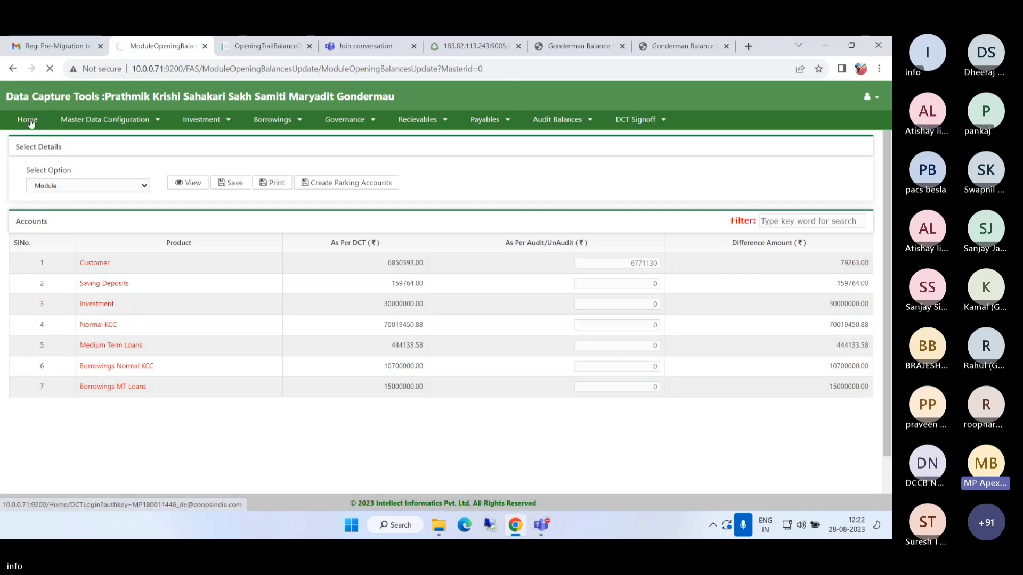